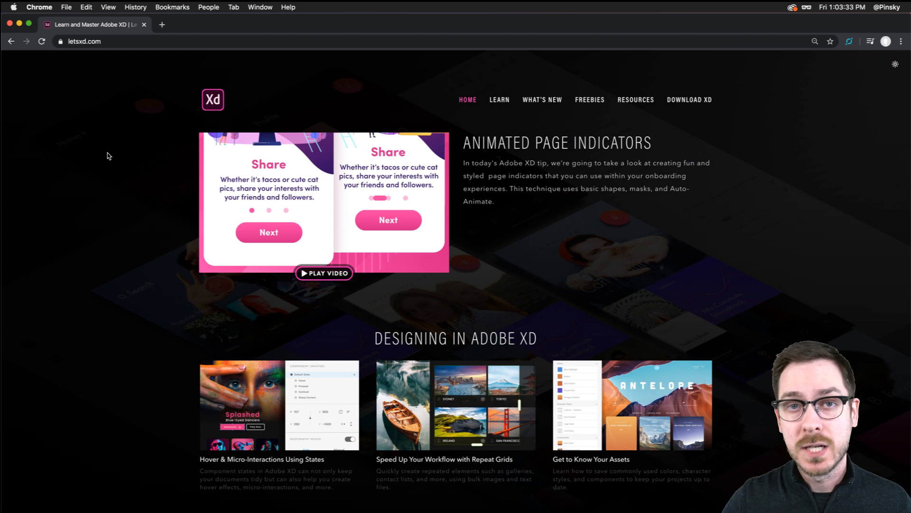
mouse_move(501, 101)
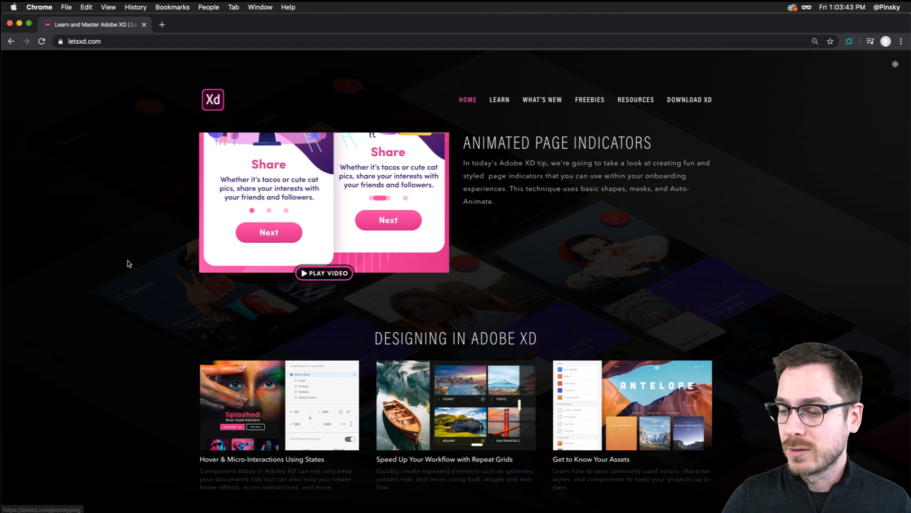
scroll(130, 264, "down", 15)
scroll(130, 264, "up", 15)
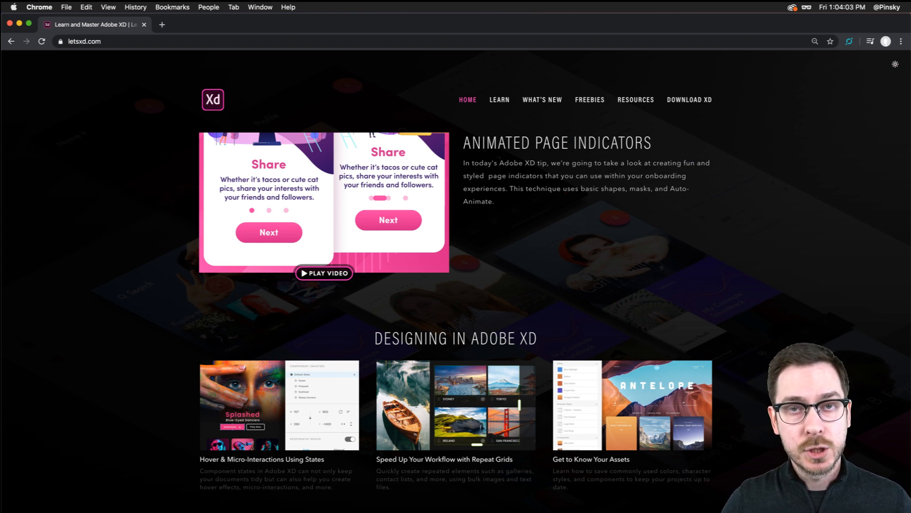
- Switch to Adobe XD and create a new design from the iPhone XR/XS Max/11 (414 × 896) preset
key("super+Tab")
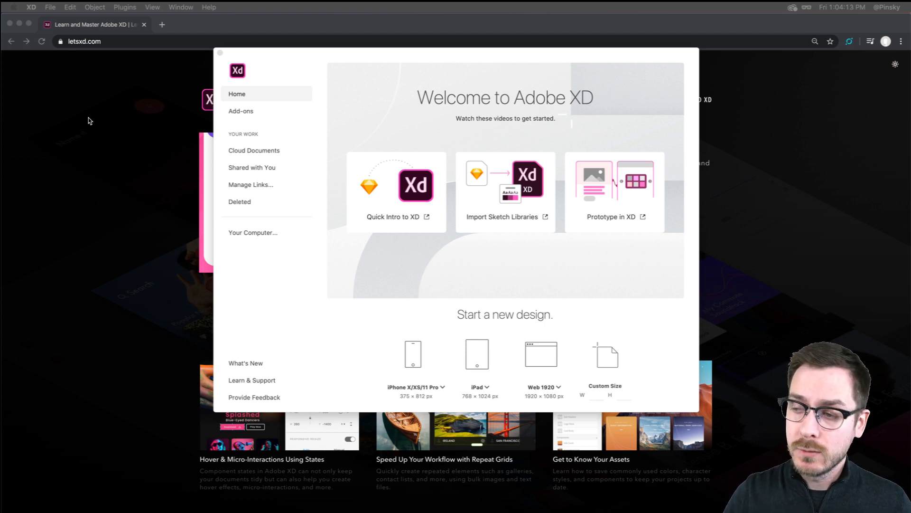
left_click(454, 58)
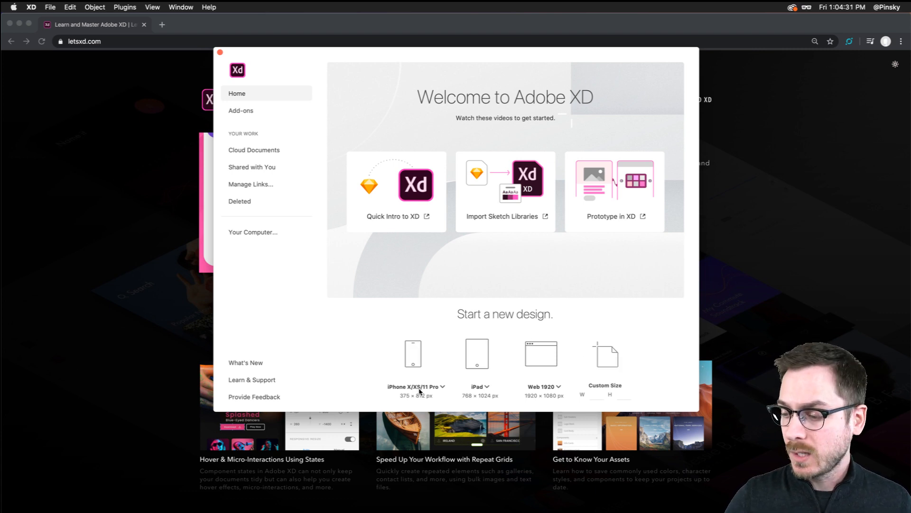
left_click(444, 387)
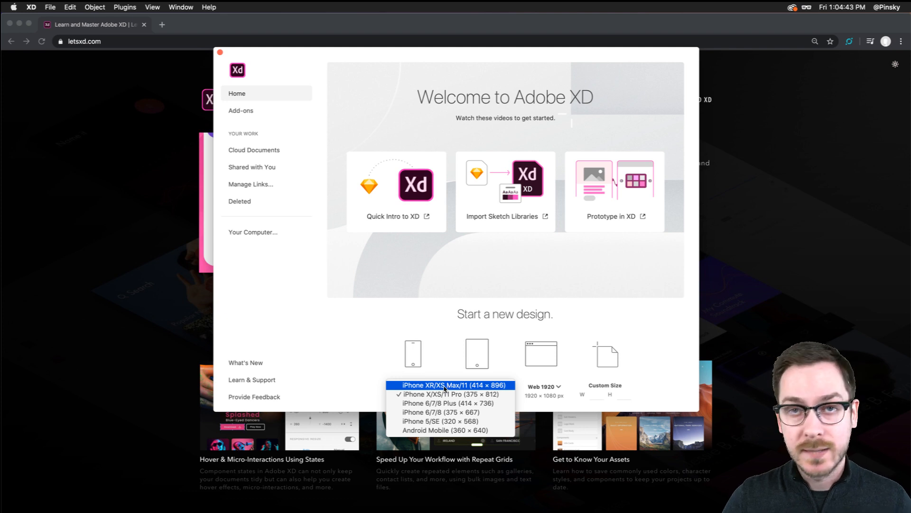
left_click(455, 334)
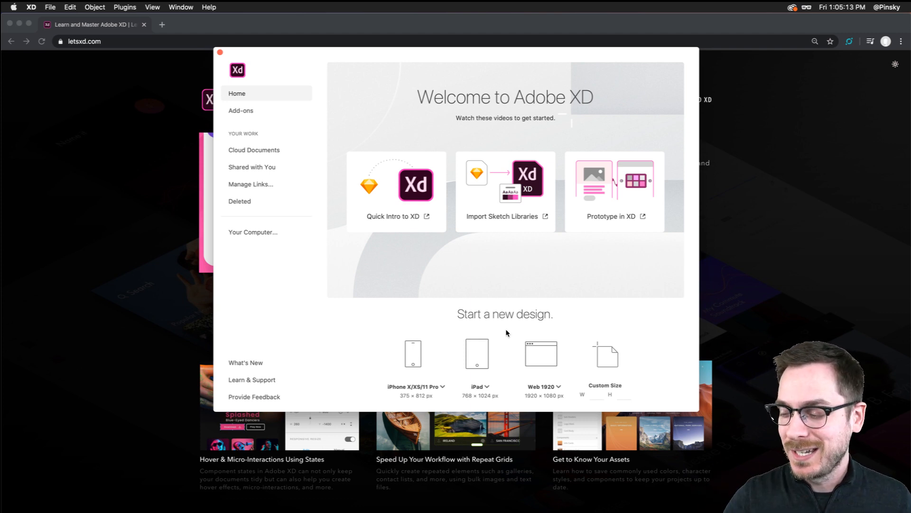
left_click(442, 386)
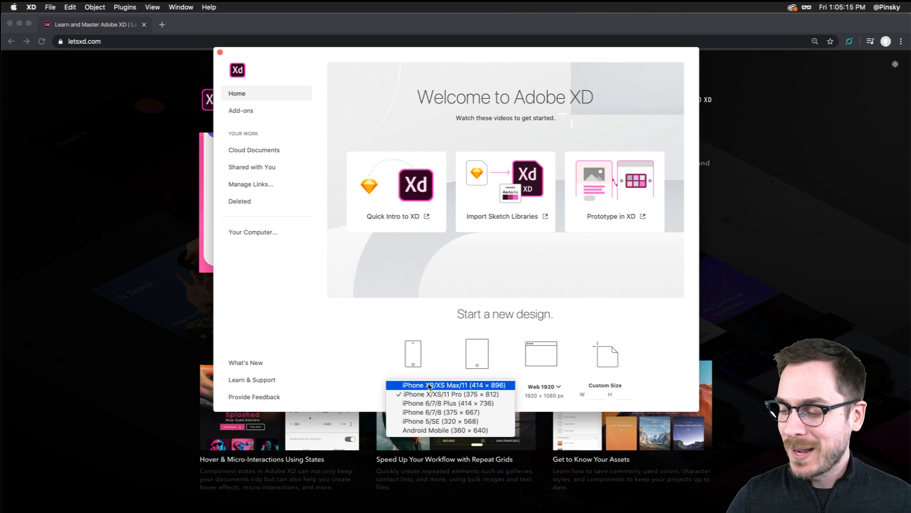
key("Escape")
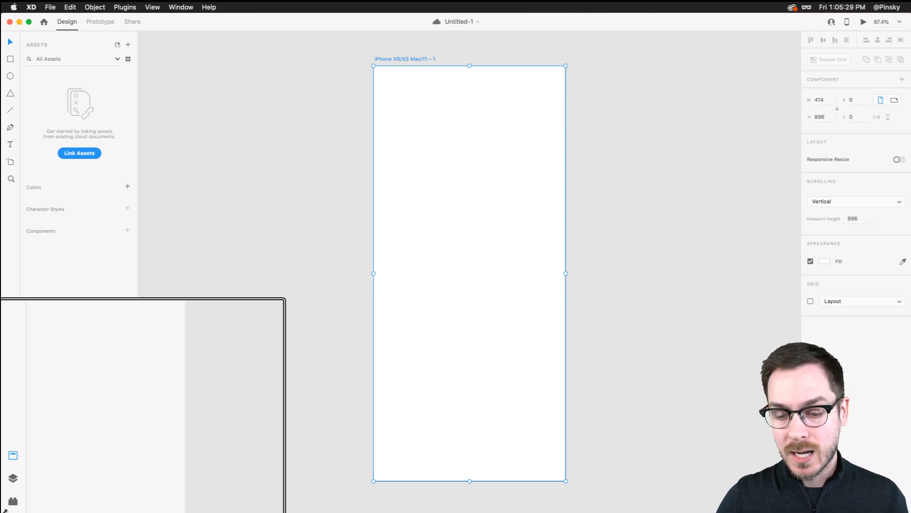
- Look through the document's layers and the installed plugins, and return to the document assets
left_click(19, 474)
left_click(19, 496)
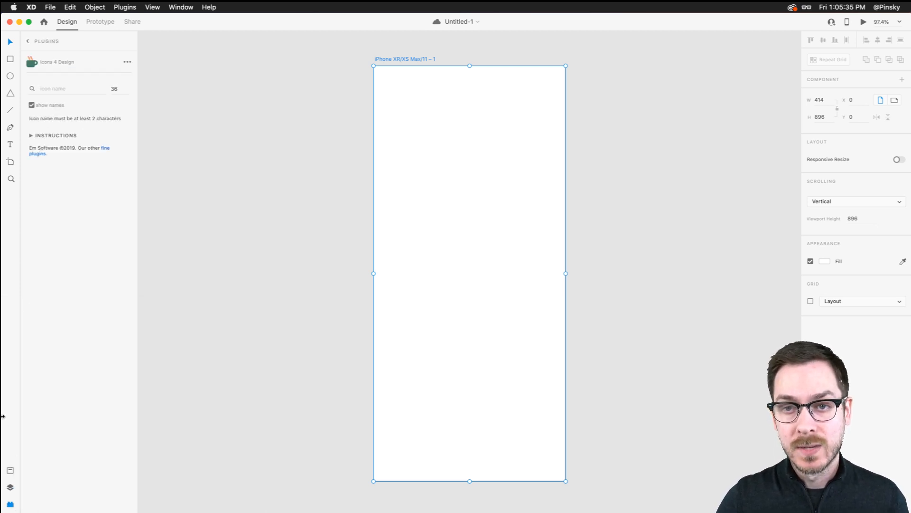
left_click(28, 42)
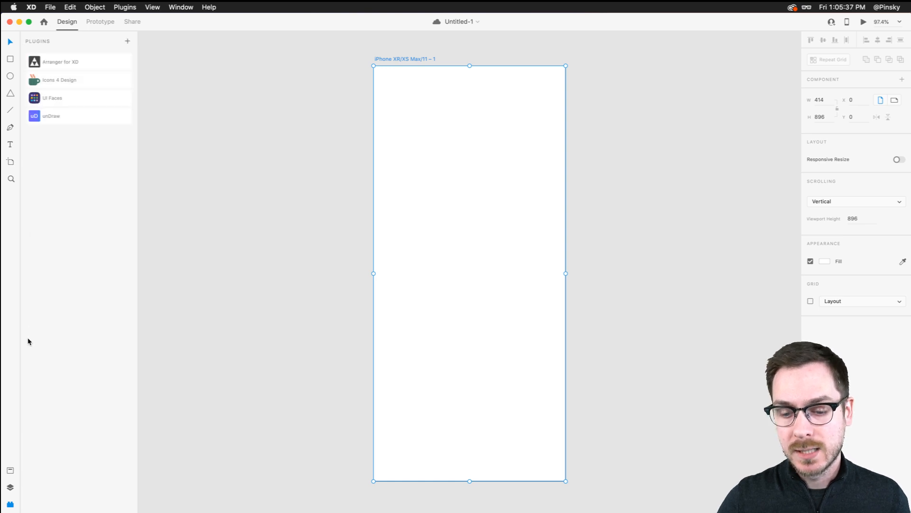
left_click(11, 471)
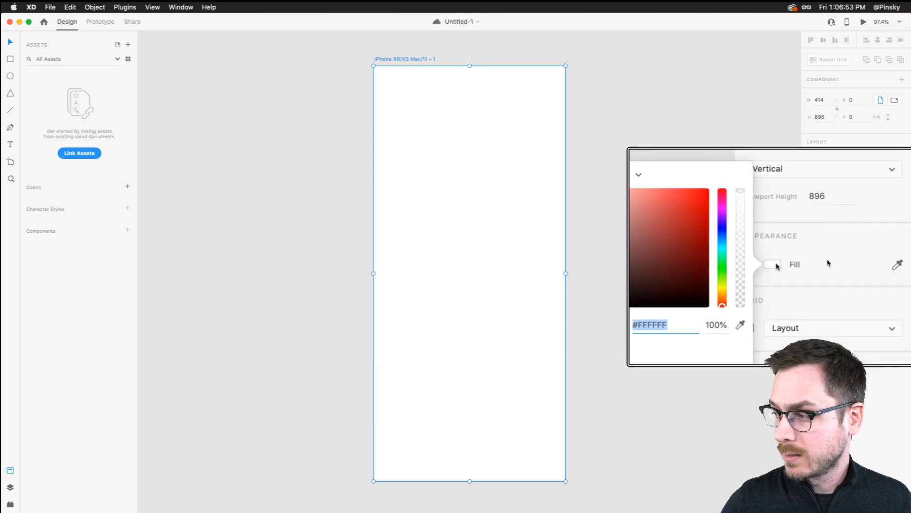
- Fill the artboard with solid pink #DD4189 and save the document
left_click(706, 212)
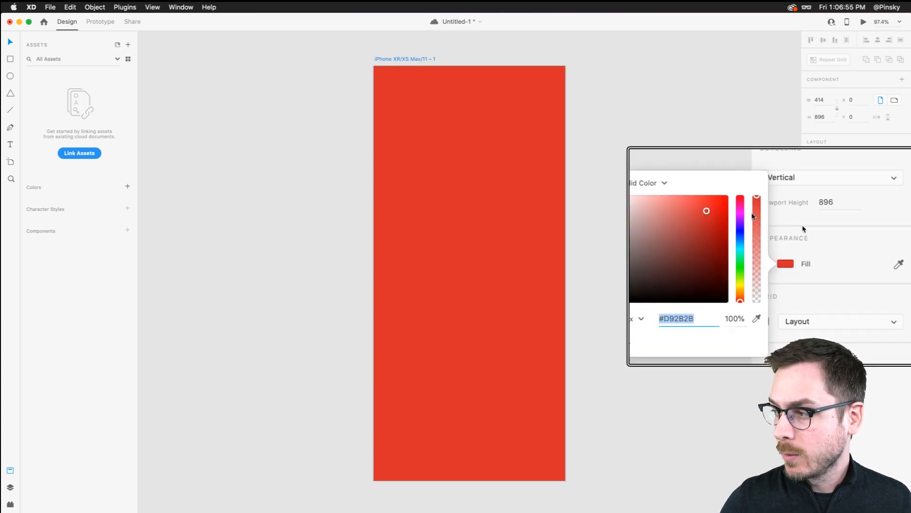
left_click(740, 211)
mouse_move(739, 212)
left_mouse_down()
mouse_move(696, 209)
mouse_move(740, 205)
left_mouse_up()
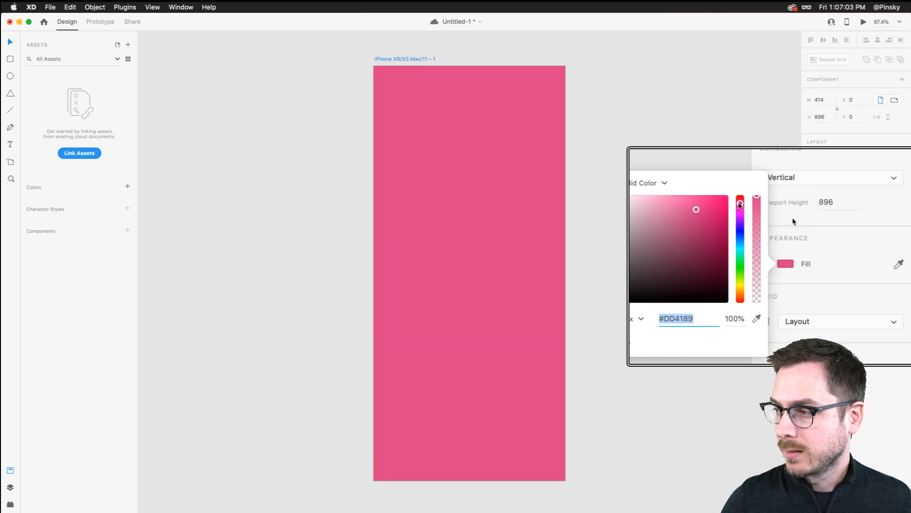
key("Escape")
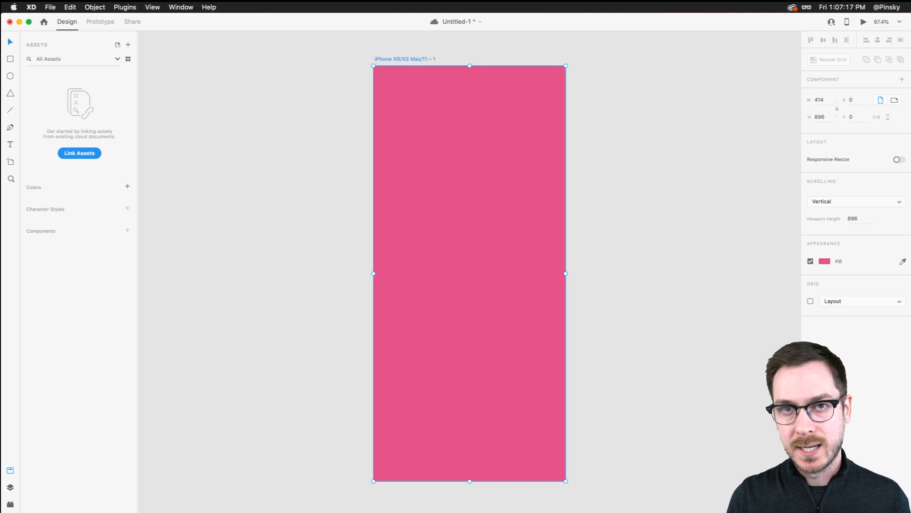
key("super+s")
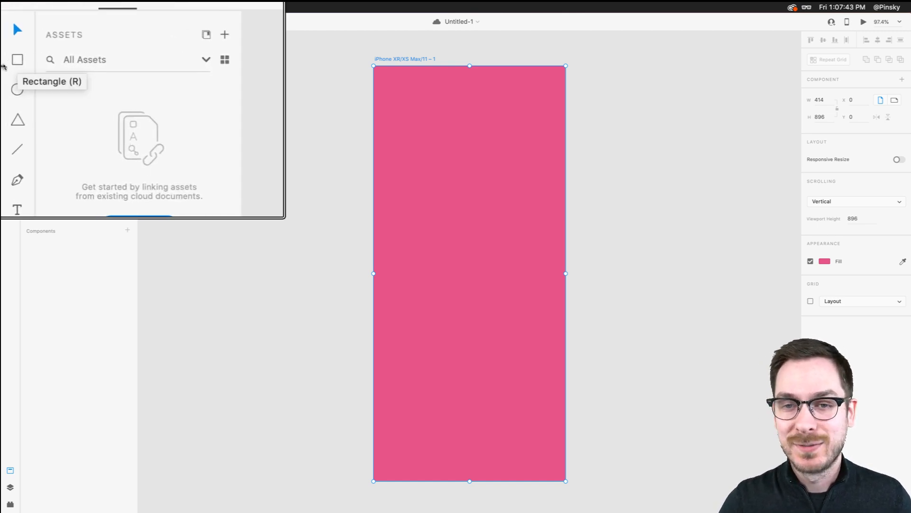
- Draw a full-width rectangle 414 × 750 reaching the artboard's lower edge, with its upper edge at Y 146
left_click(11, 59)
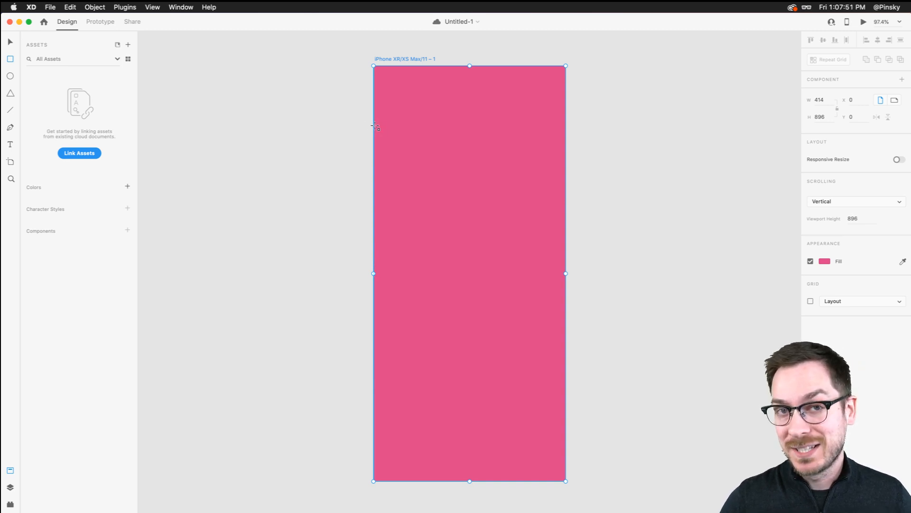
left_click_drag(374, 124, 565, 483)
left_click_drag(470, 124, 470, 135)
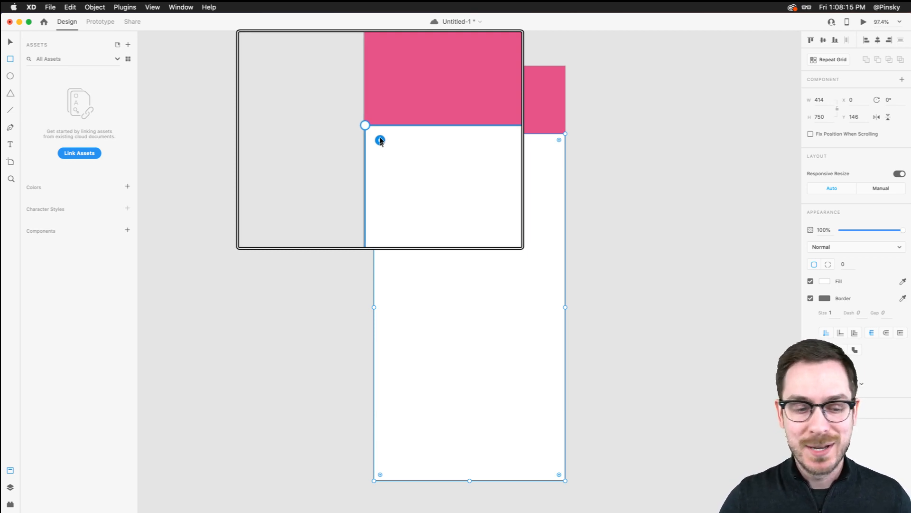
- Round all four corners of the white rectangle with a radius of 32
mouse_move(380, 140)
left_mouse_down()
mouse_move(397, 157)
mouse_move(386, 143)
left_mouse_up()
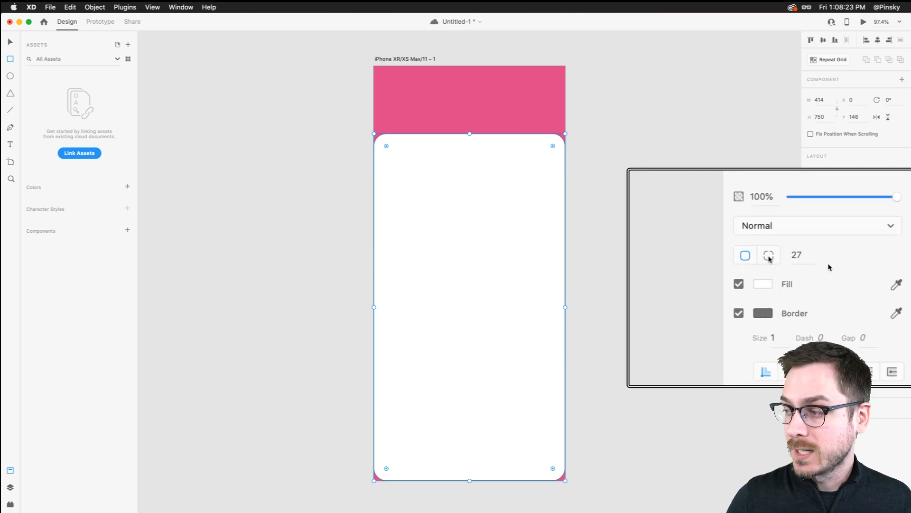
left_click(809, 255)
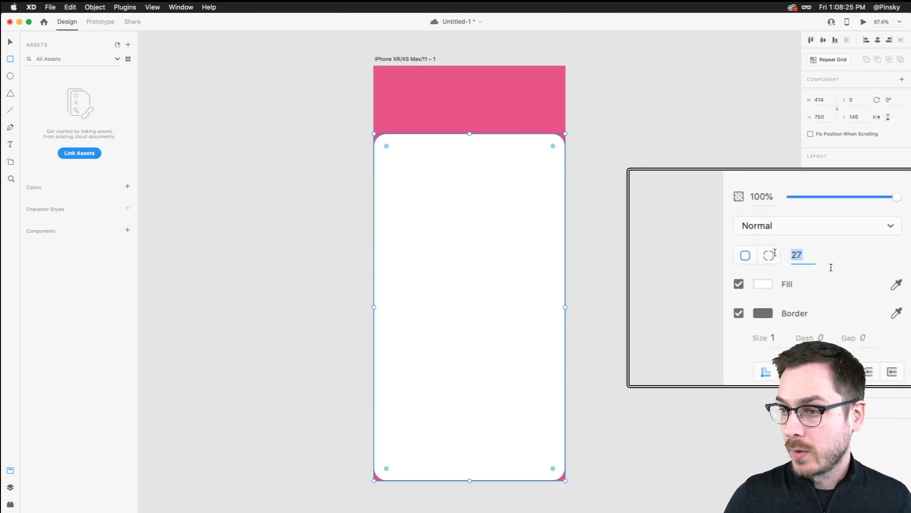
type("32")
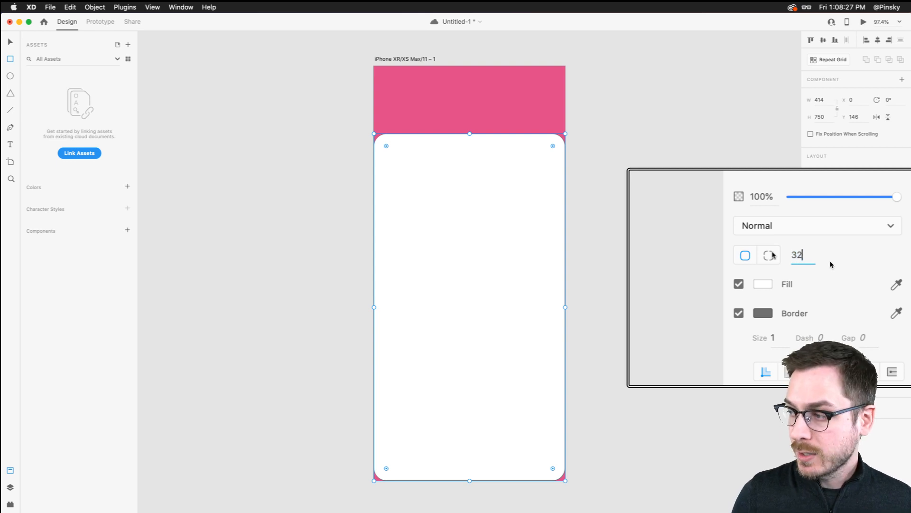
key("Return")
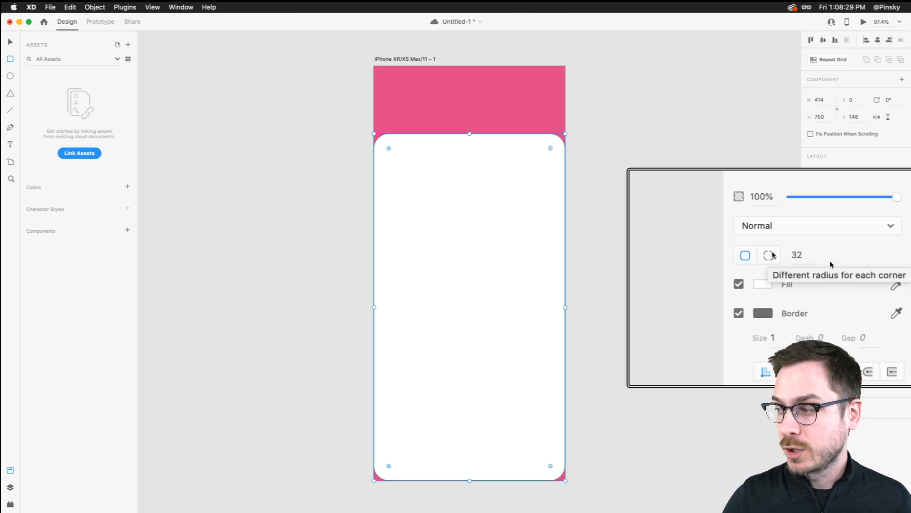
- Enable a different radius for each corner and reduce the rectangle's two lower corners to 0
left_click(830, 264)
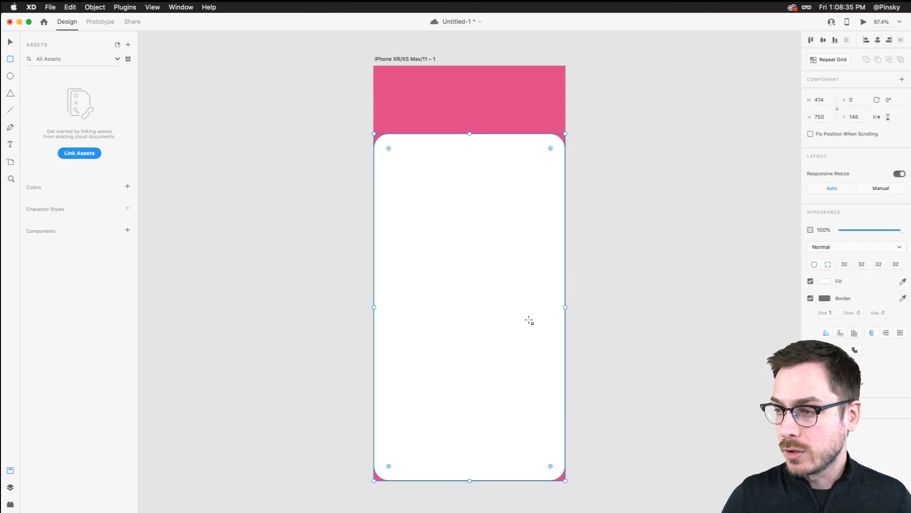
key("v")
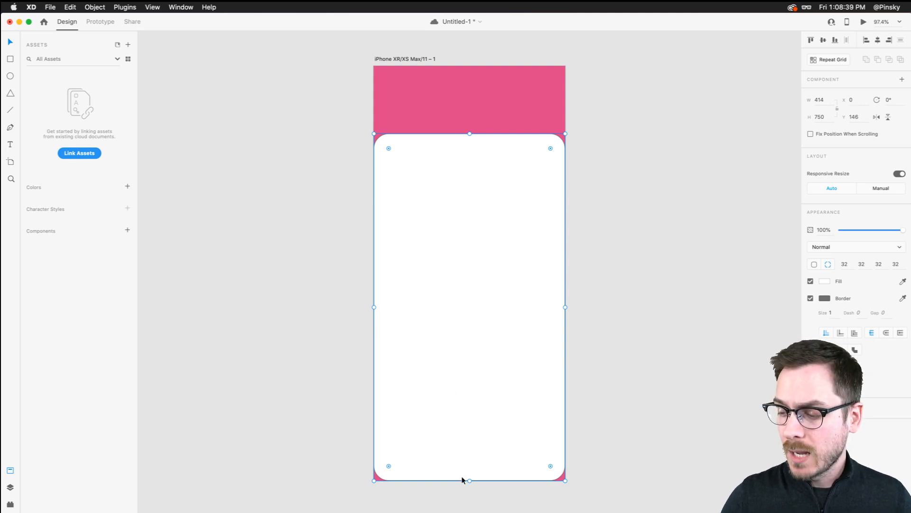
scroll(477, 490, "up", 5)
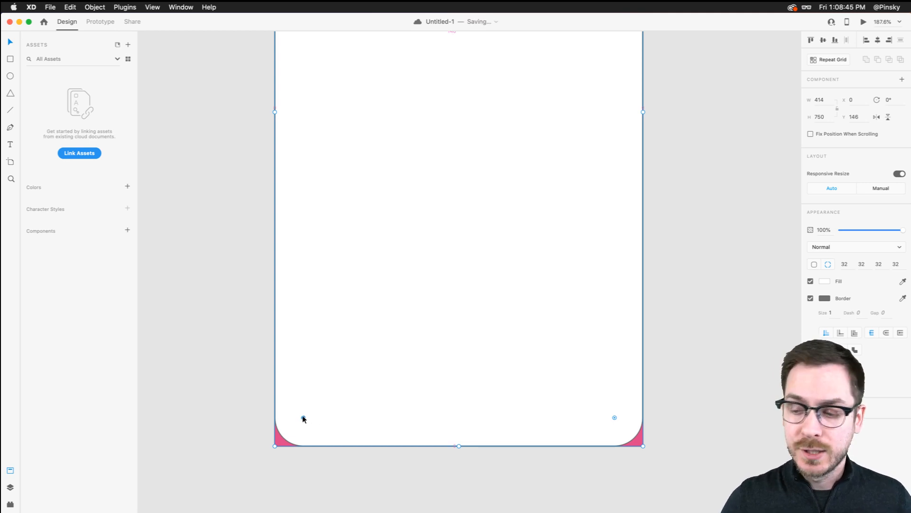
left_click_drag(302, 417, 266, 443)
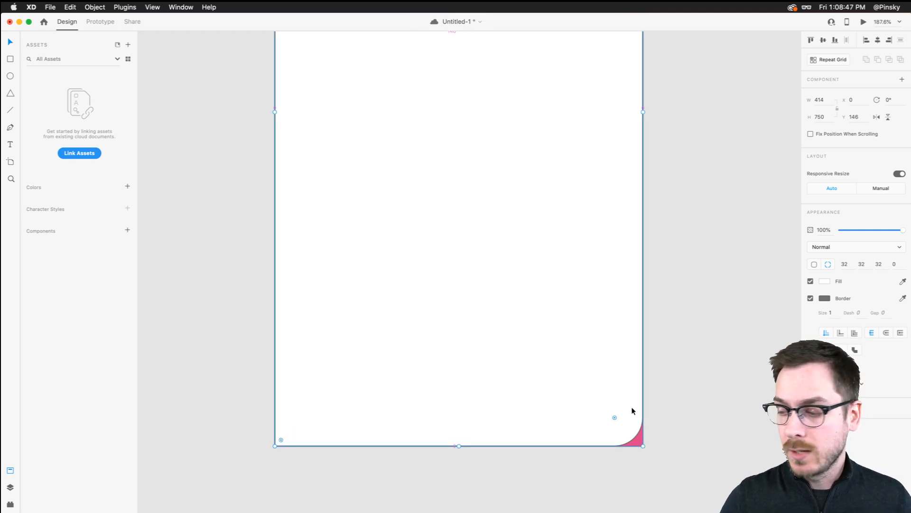
left_click_drag(616, 418, 661, 446)
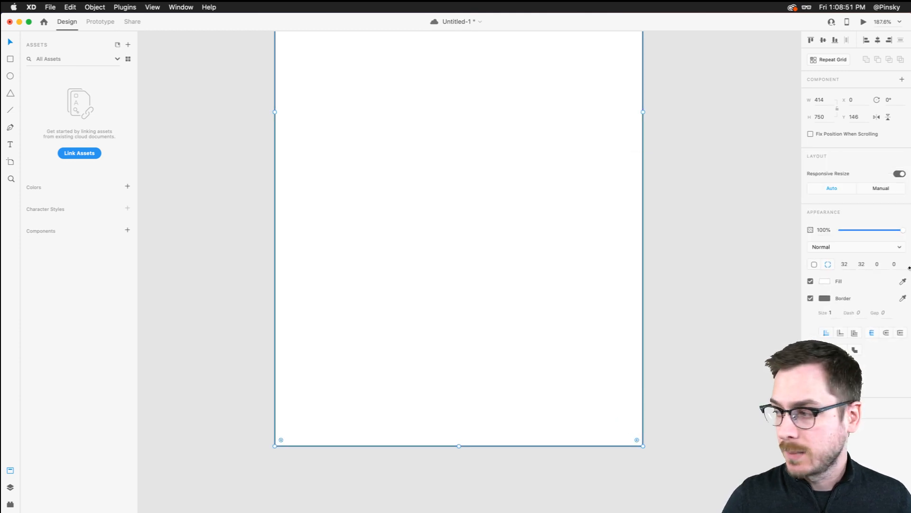
- Remove the border from the white rectangle and save the document
left_click(811, 298)
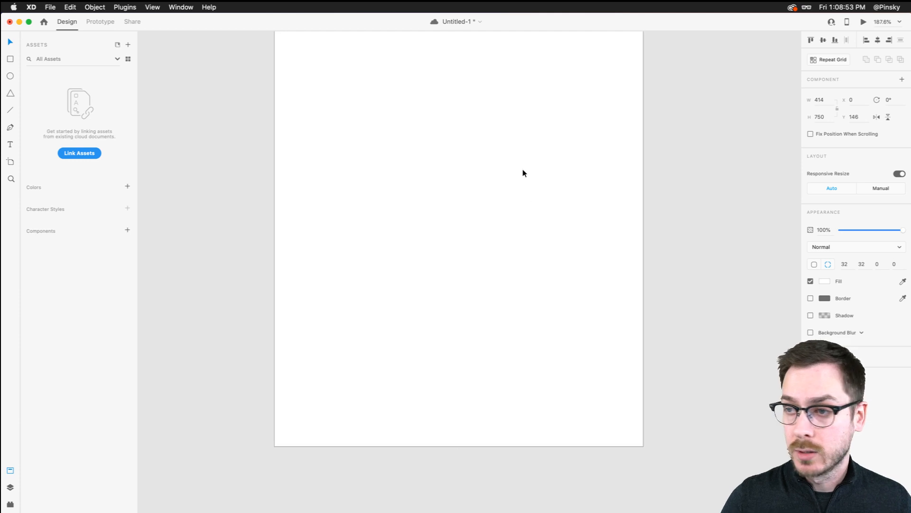
scroll(523, 167, "up", 5)
scroll(502, 184, "up", 1)
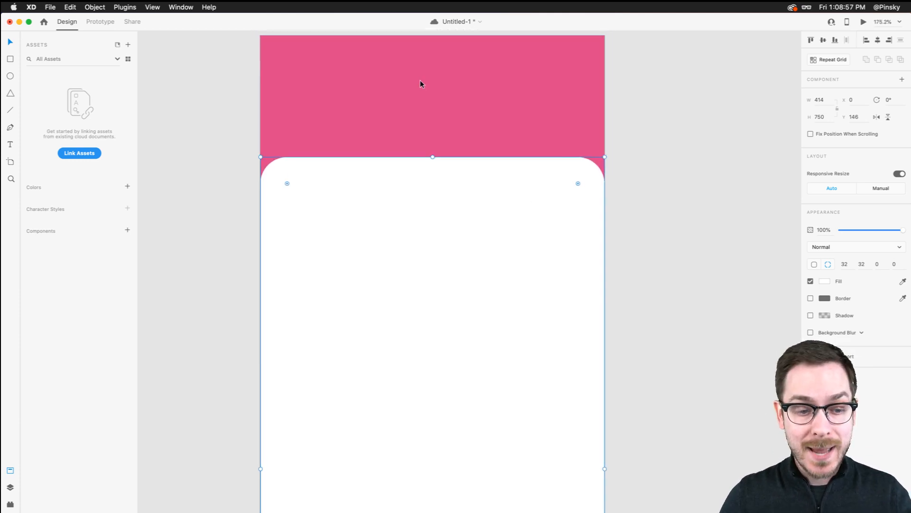
scroll(420, 85, "down", 3)
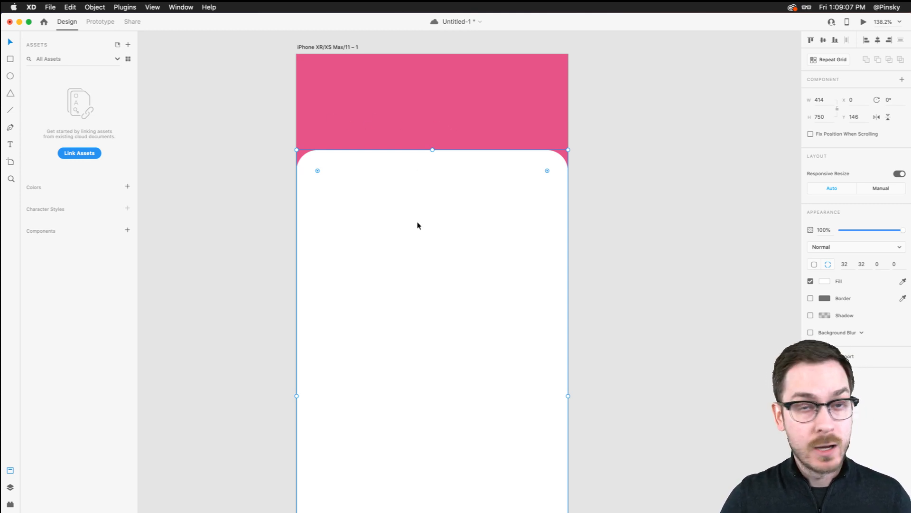
key("super+s")
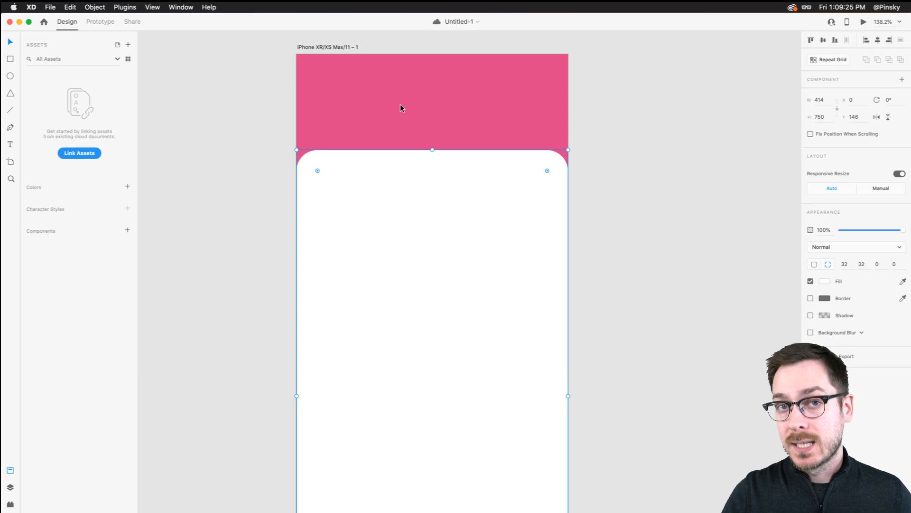
- Add two vertical guides near the artboard's sides, in line with the card's rounded corners, and one horizontal guide across the pink header
scroll(474, 59, "up", 5)
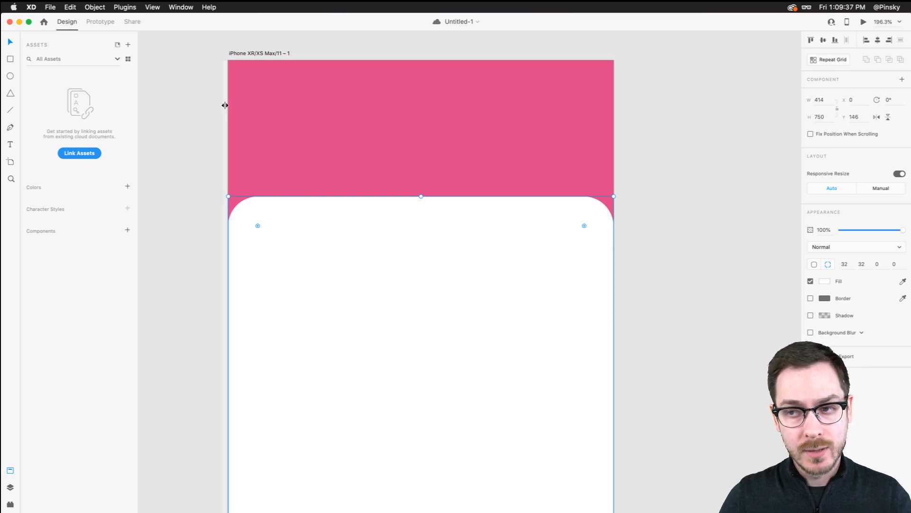
left_click_drag(225, 106, 257, 107)
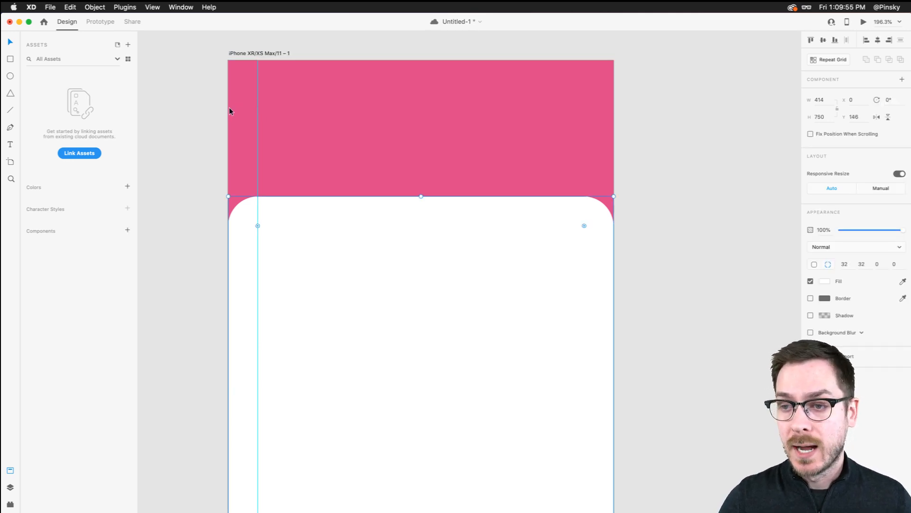
left_click_drag(225, 112, 582, 108)
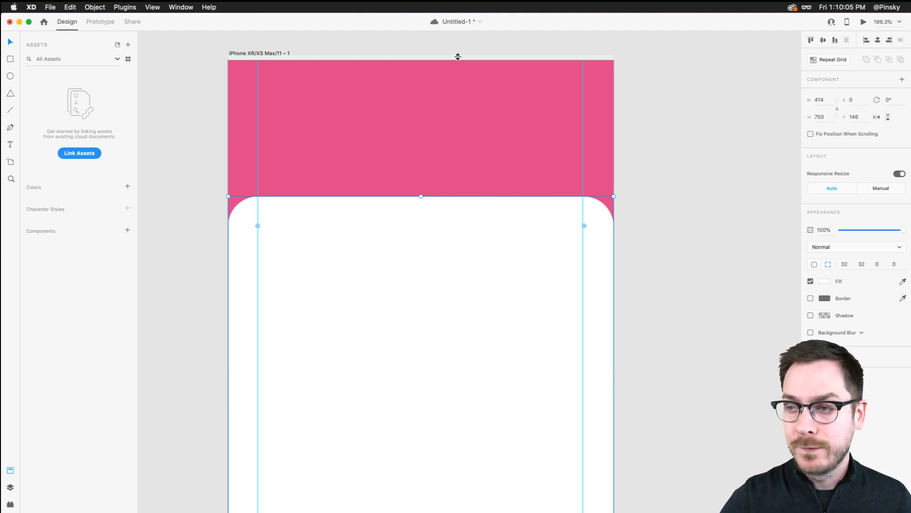
left_click_drag(458, 56, 460, 110)
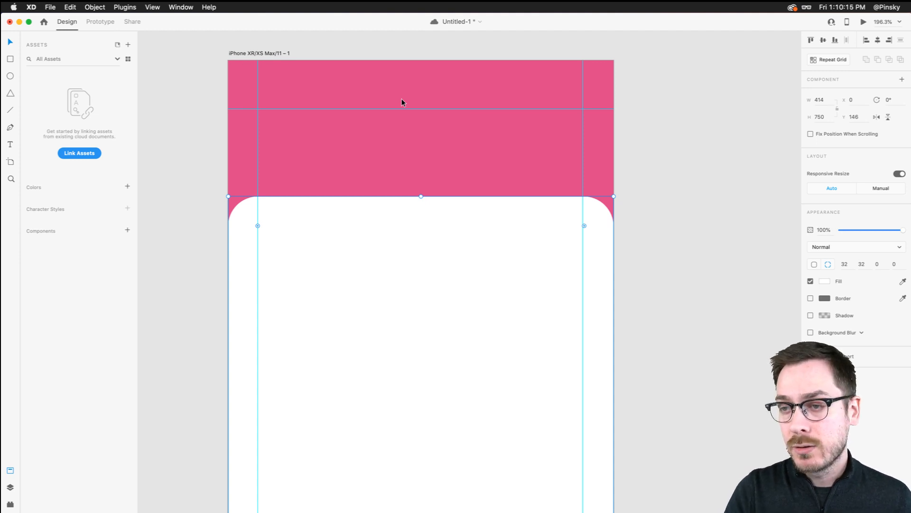
- Look through the list of available UI kits without getting one and save the document
left_click(52, 6)
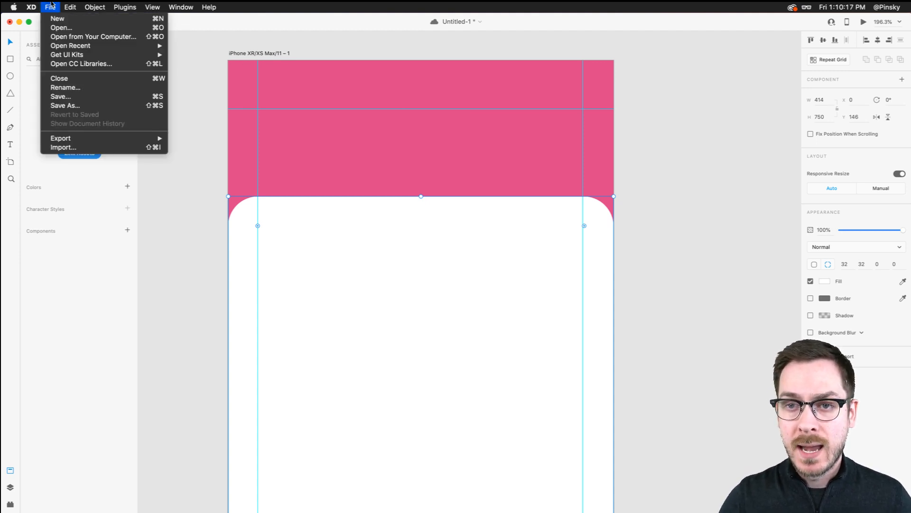
mouse_move(142, 55)
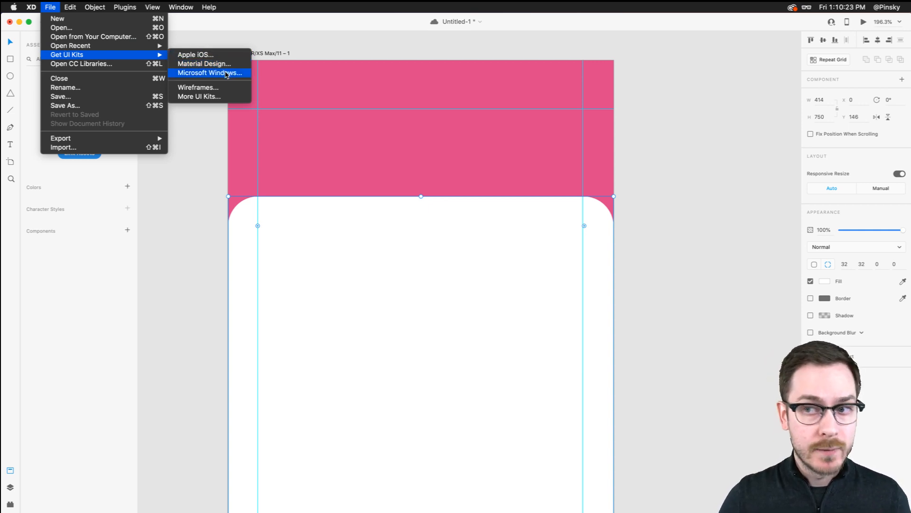
left_click(264, 27)
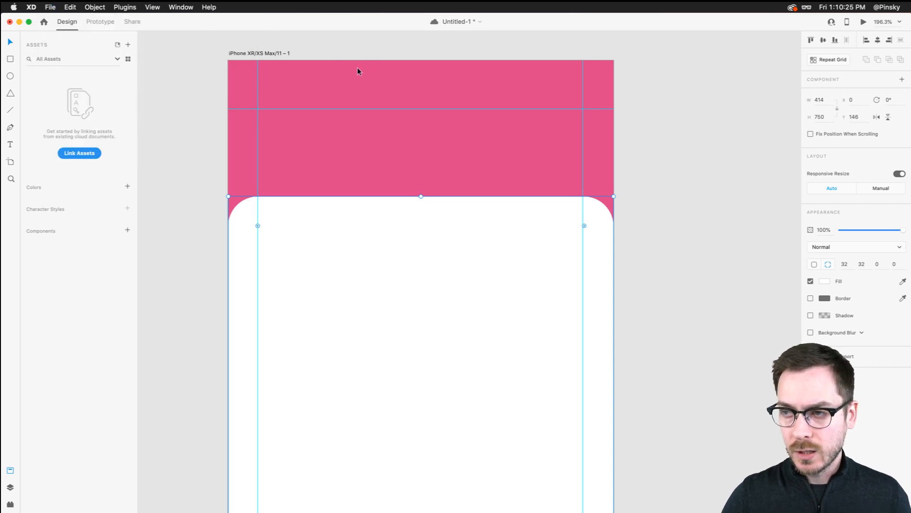
key("super+s")
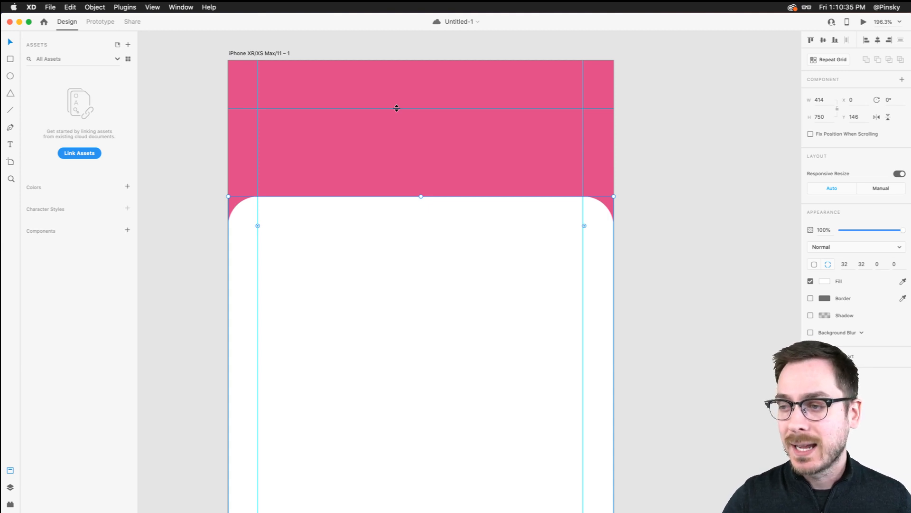
- Draw a borderless white bar about 262 by 41 in the pink header, starting at the left guide, with corners rounded to 21
scroll(424, 82, "down", 3)
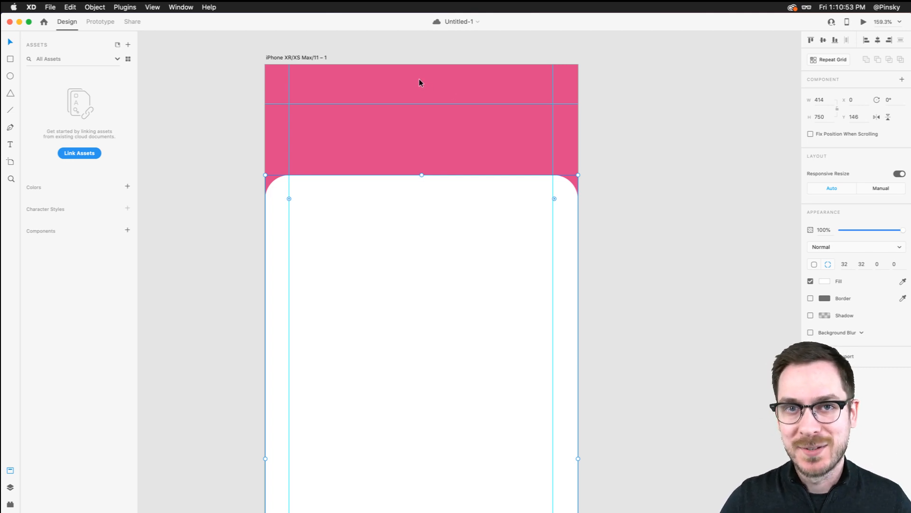
scroll(420, 80, "right", 1)
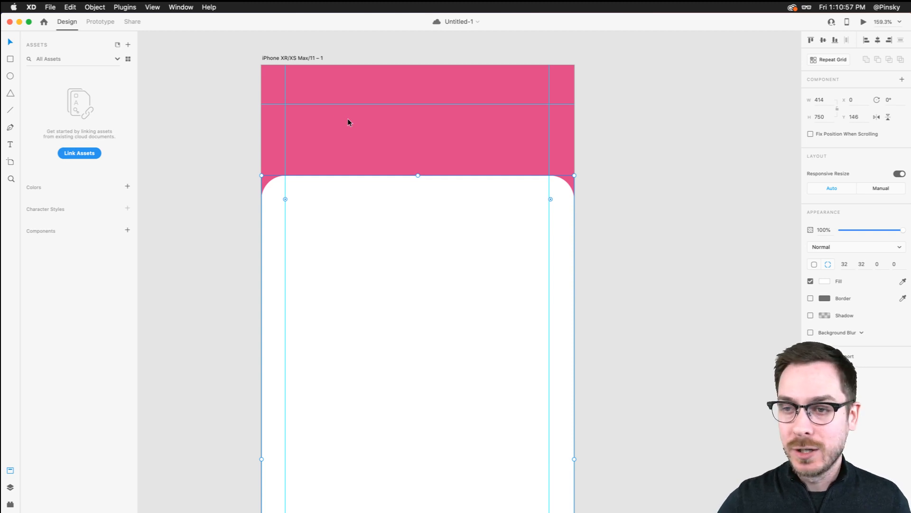
left_click(10, 60)
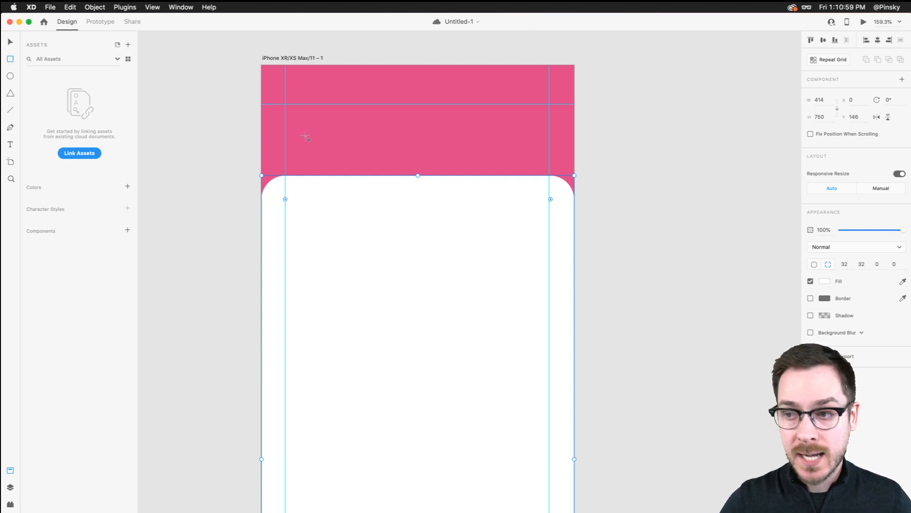
mouse_move(286, 131)
left_mouse_down()
mouse_move(484, 165)
mouse_move(451, 150)
mouse_move(459, 149)
left_mouse_up()
key("v")
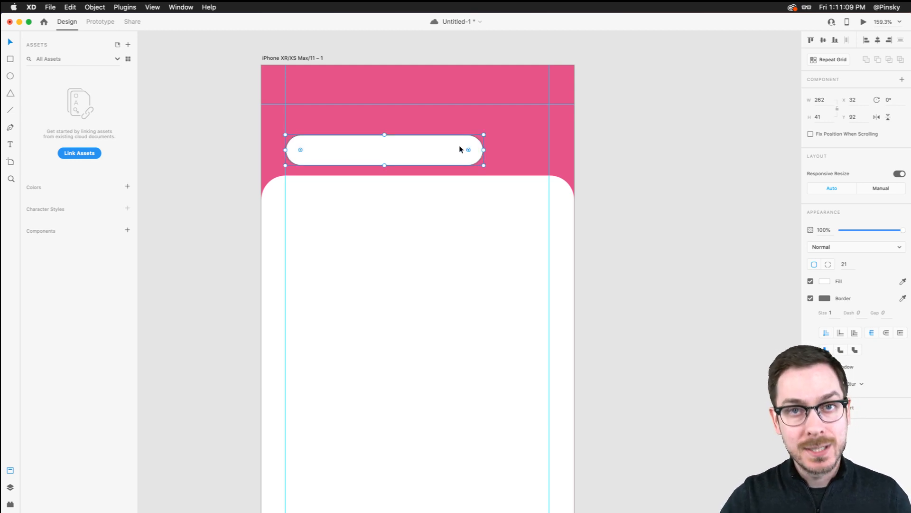
left_click(810, 298)
- Draw a borderless 41 by 41 white circle against the right guide, level with the white bar, and widen the bar to about 291
left_click(10, 75)
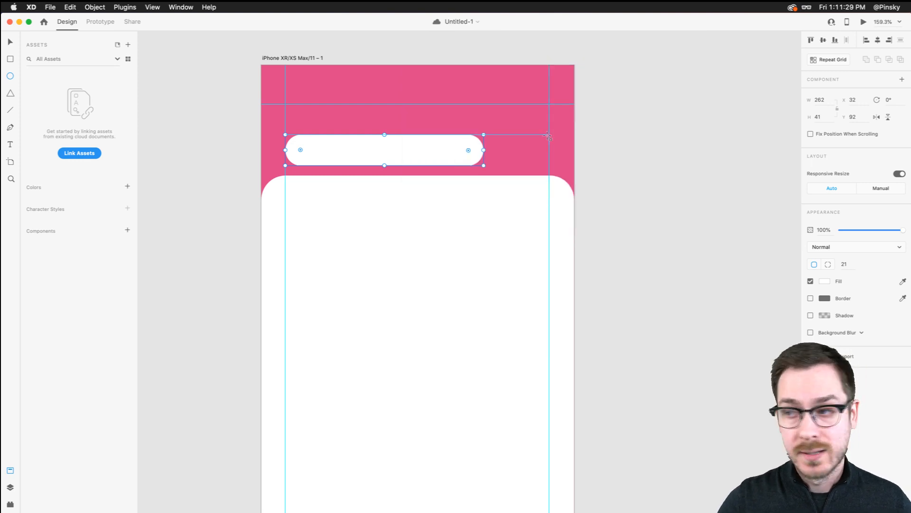
left_click_drag(548, 137, 512, 167)
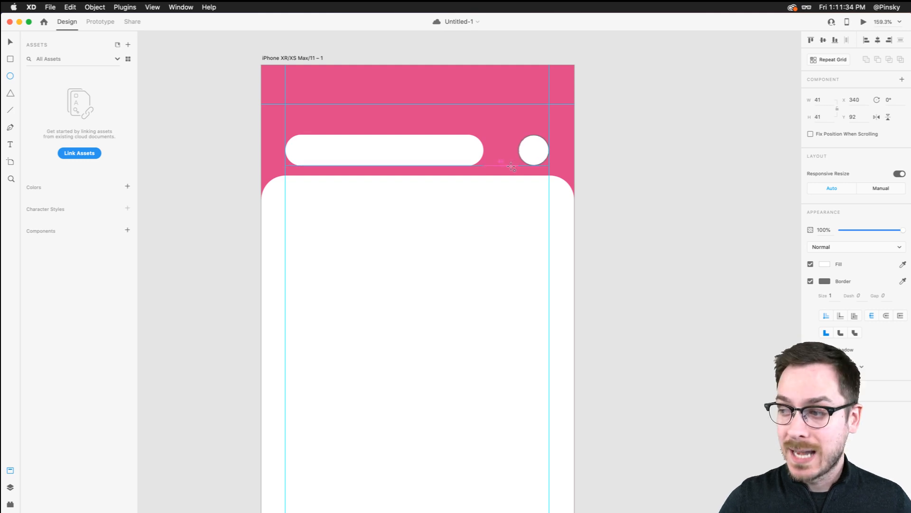
left_click(810, 281)
key("v")
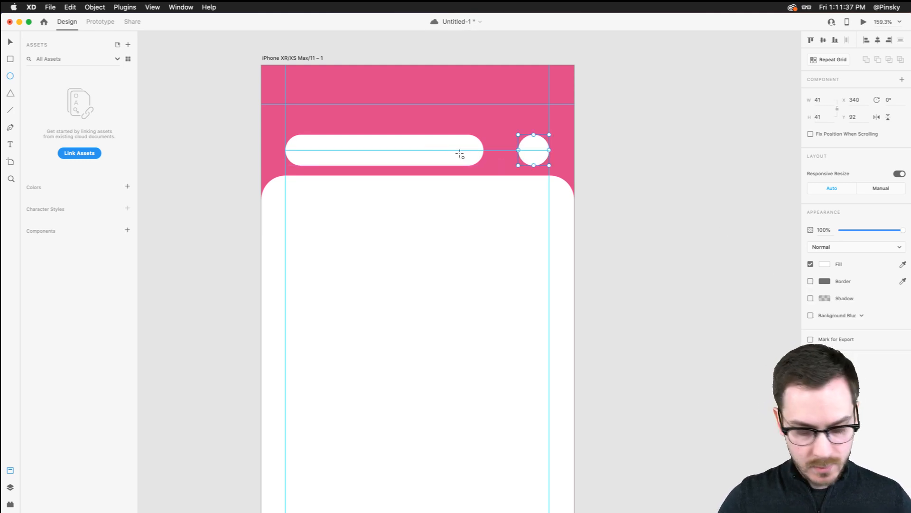
left_click(467, 152)
left_click_drag(484, 150, 506, 151)
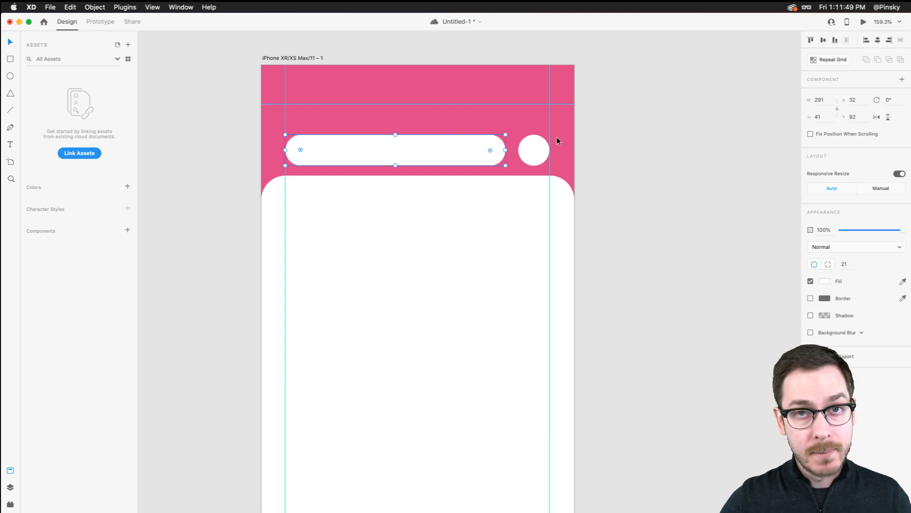
- Switch to Finder, show the images in the Colorful folder, and move the window down to uncover the header circle
left_click(540, 145)
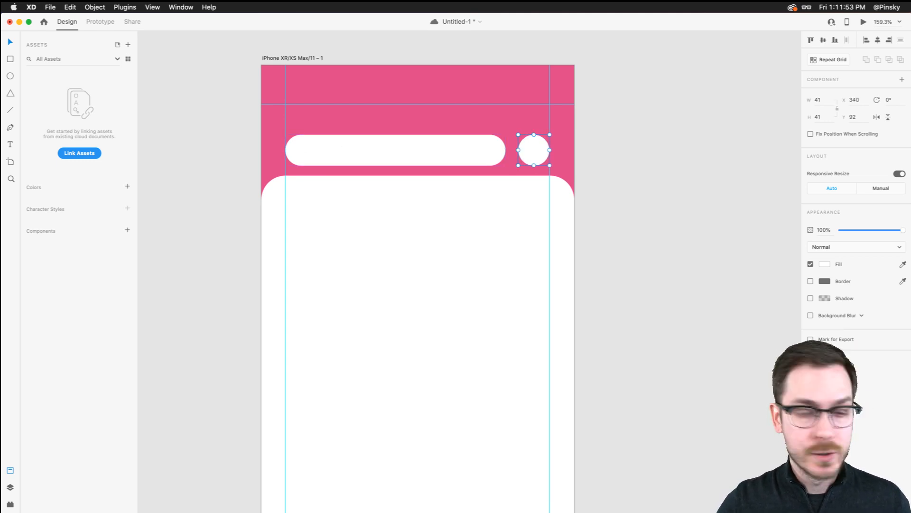
key("super+Tab")
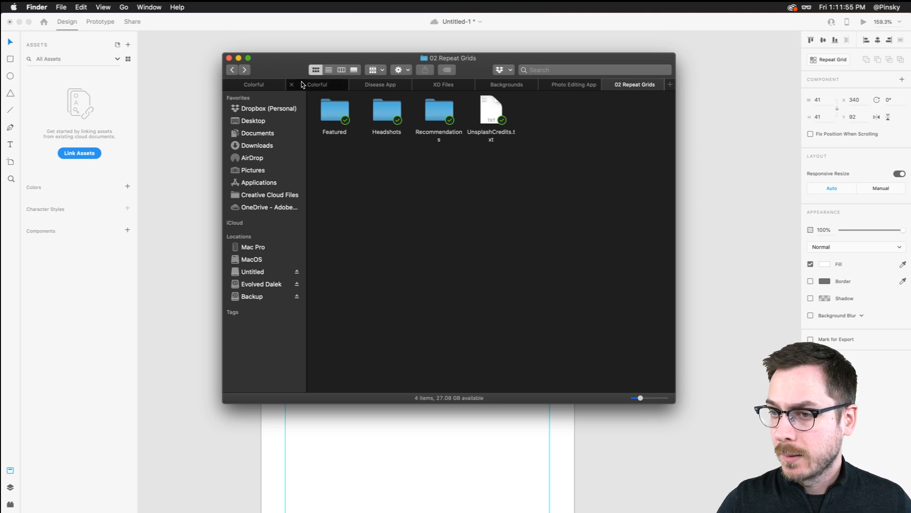
left_click(266, 85)
left_click(322, 85)
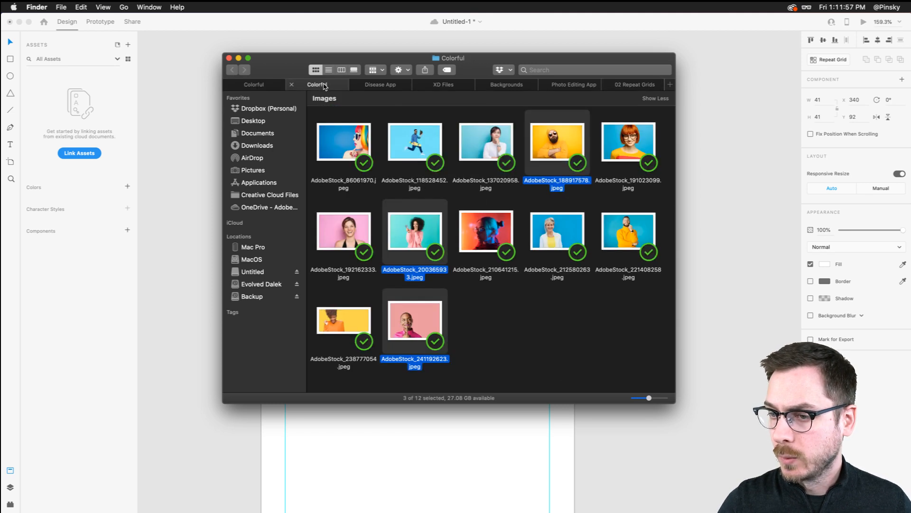
left_click(545, 324)
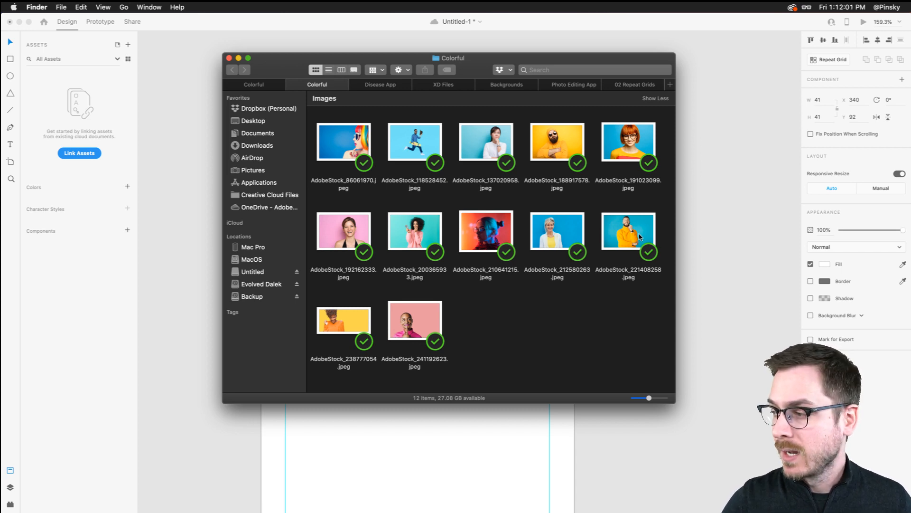
left_click_drag(487, 61, 483, 173)
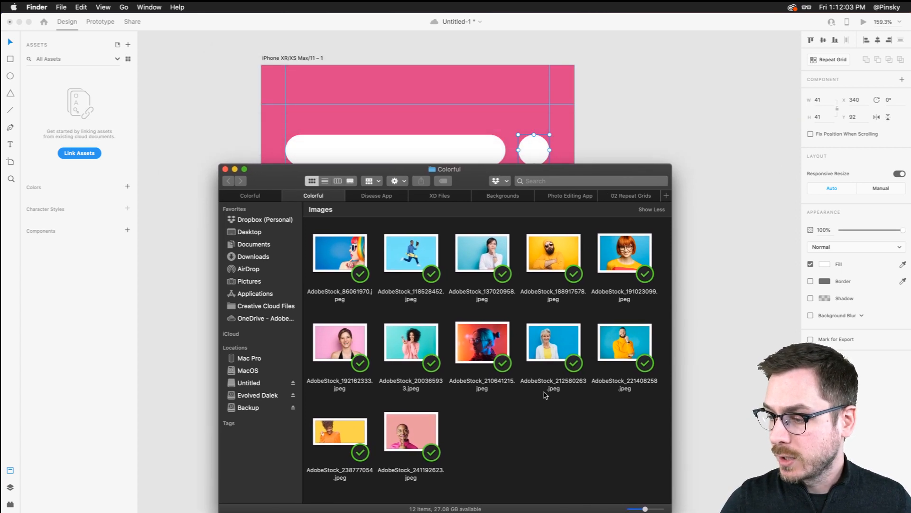
- Preview AdobeStock_188917578.jpeg, fill the header circle with that image, and return to Adobe XD
left_click(559, 250)
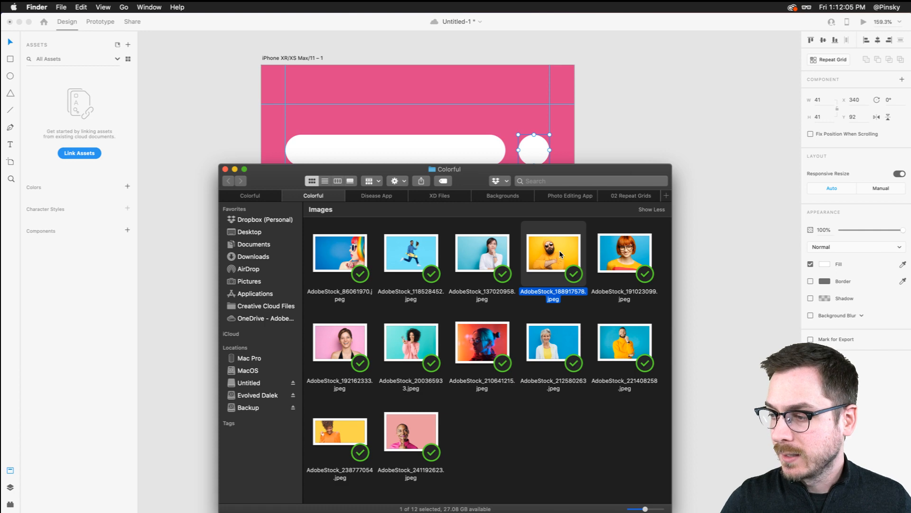
key("space")
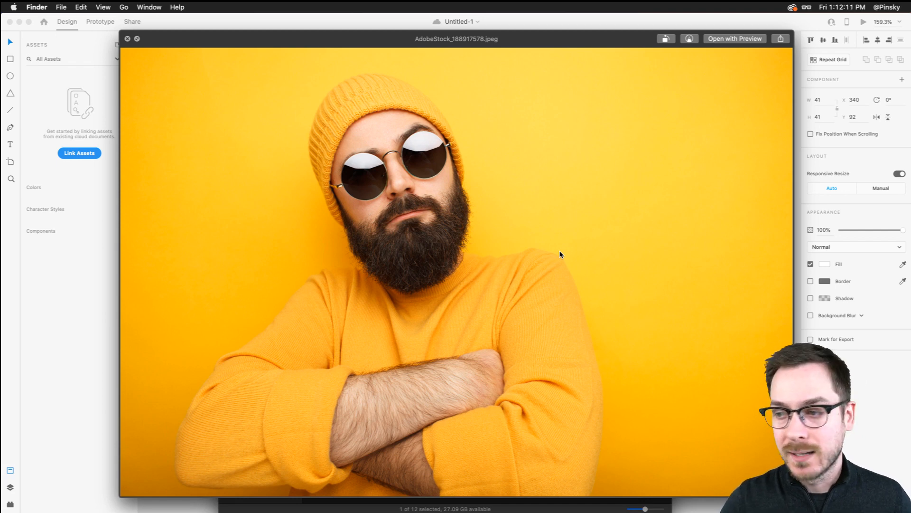
key("space")
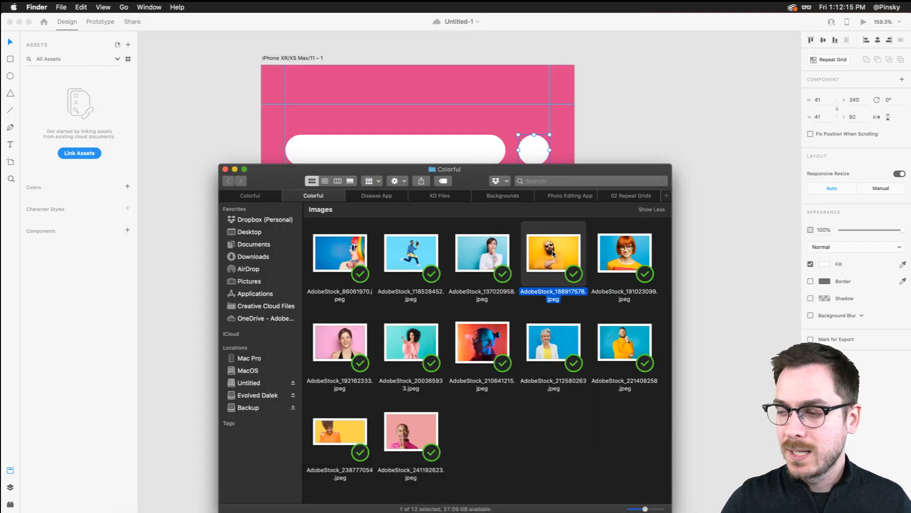
left_click_drag(551, 265, 521, 289)
left_click_drag(526, 375, 533, 152)
left_click(642, 202)
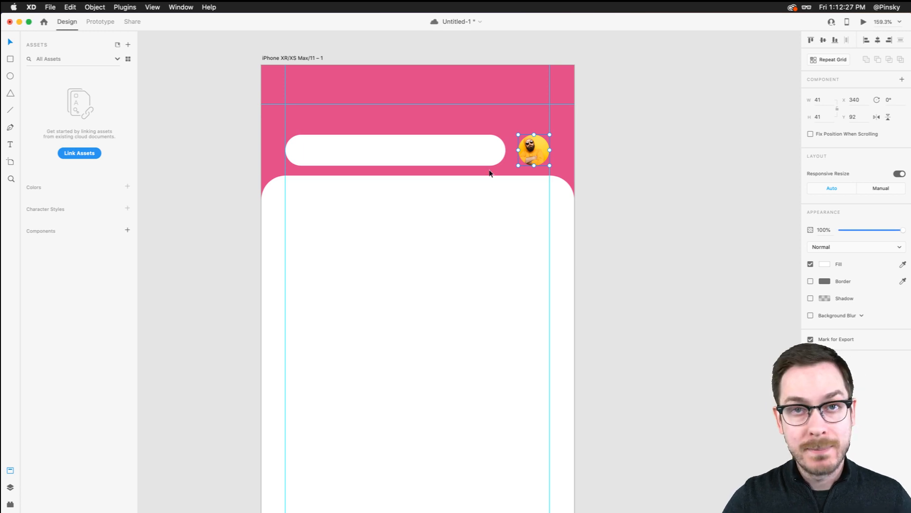
- Enlarge the photo inside the header circle and shift it so the man's face is centred in the mask
scroll(538, 137, "up", 5)
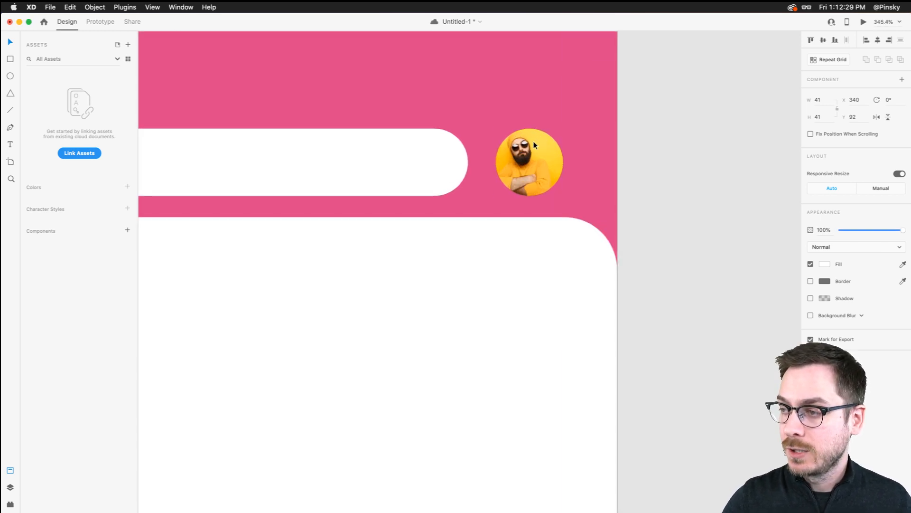
double_click(532, 151)
left_click_drag(580, 195, 610, 213)
left_click_drag(532, 155, 538, 169)
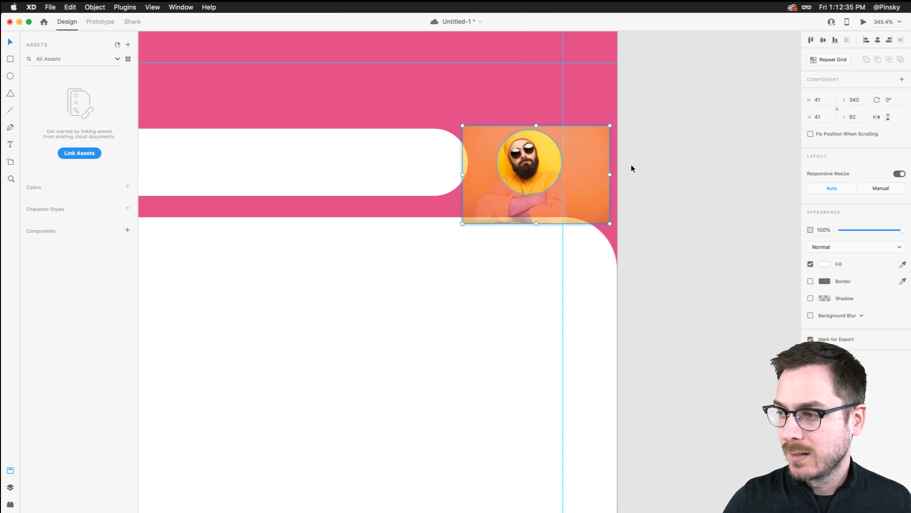
left_click(657, 164)
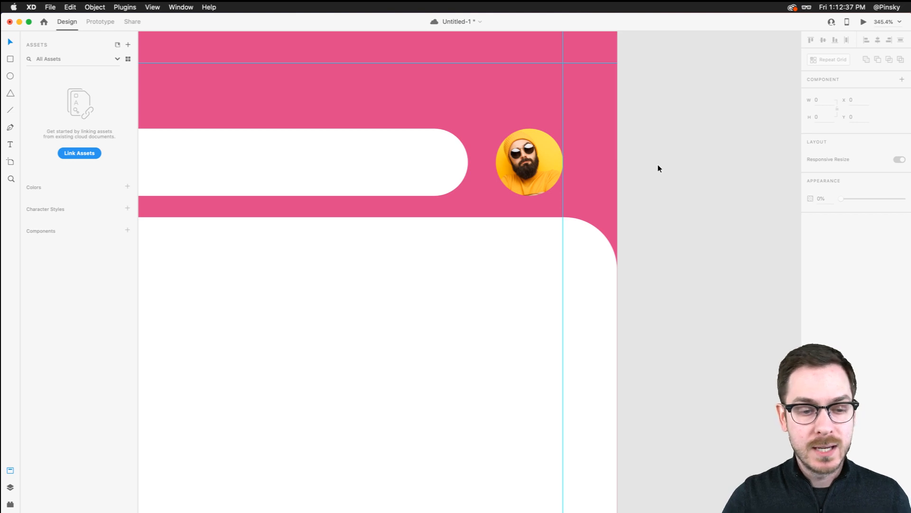
- Review the whole artboard and save the document with the finished header
scroll(658, 164, "down", 5)
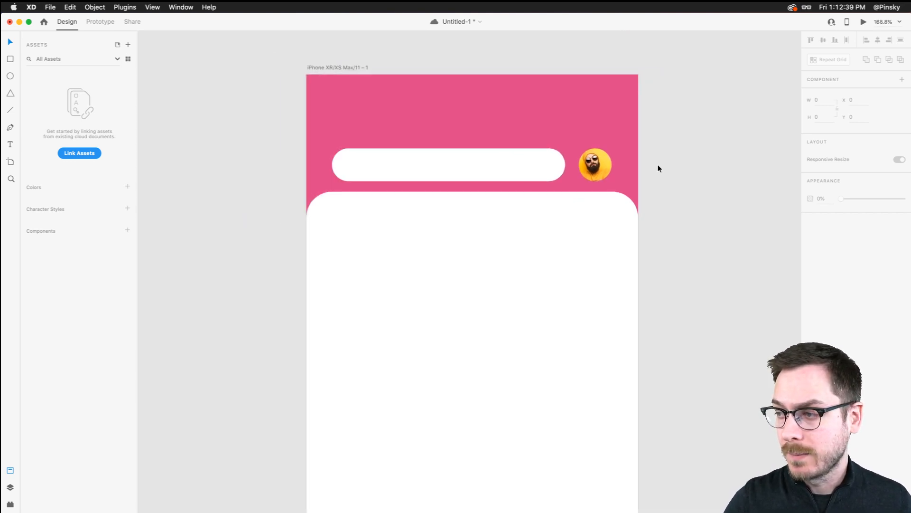
scroll(658, 165, "down", 1)
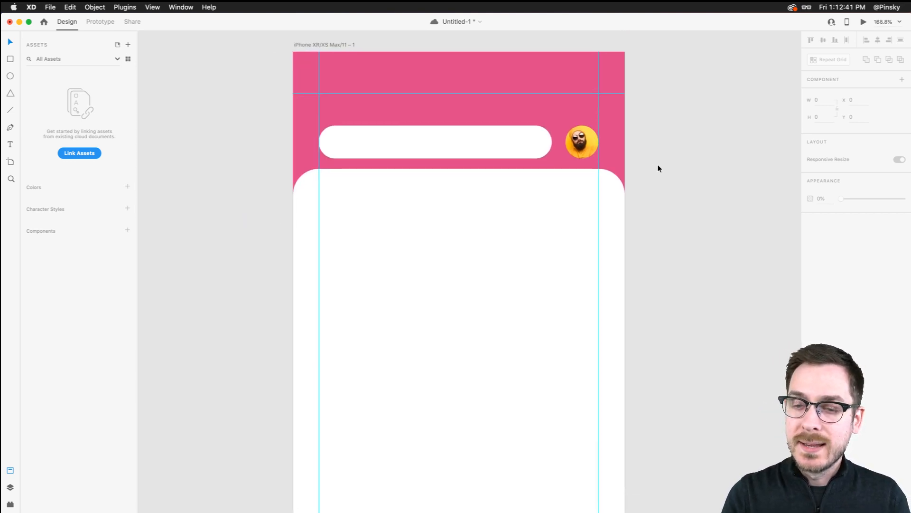
scroll(382, 285, "down", 3)
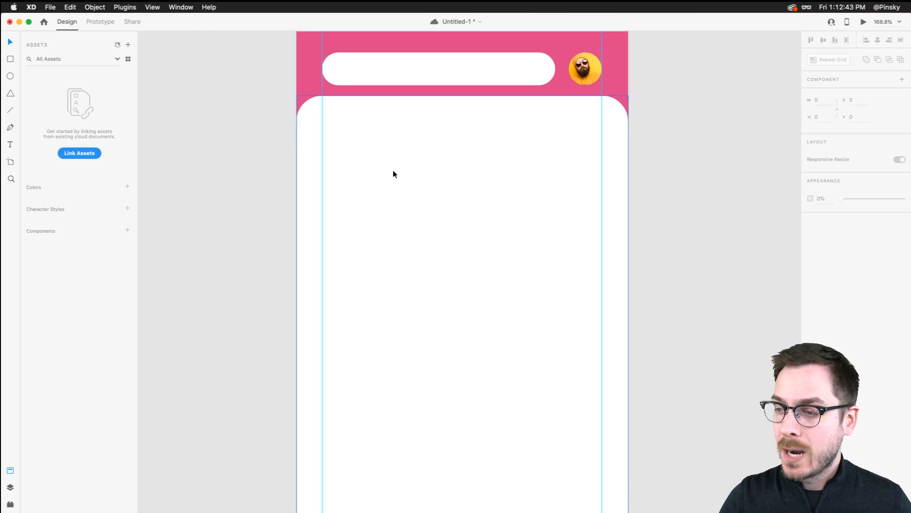
scroll(457, 269, "down", 4)
scroll(458, 270, "down", 2)
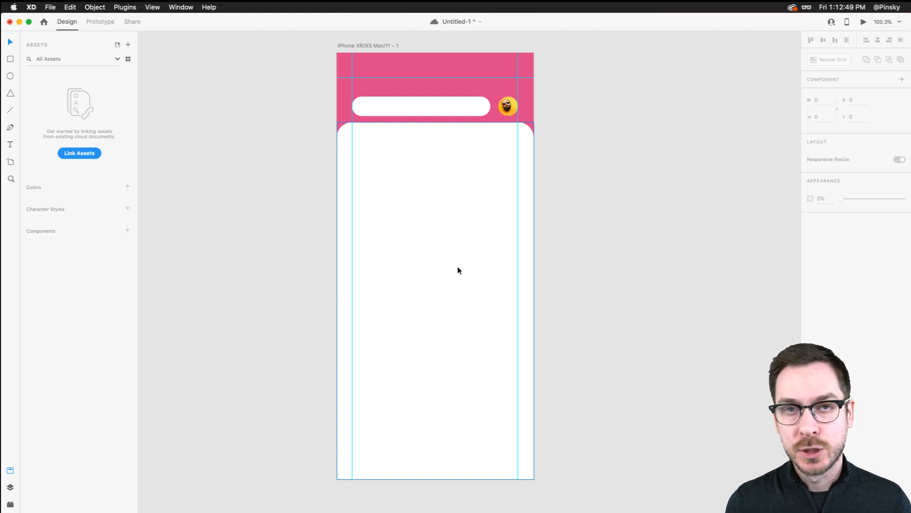
key("super+s")
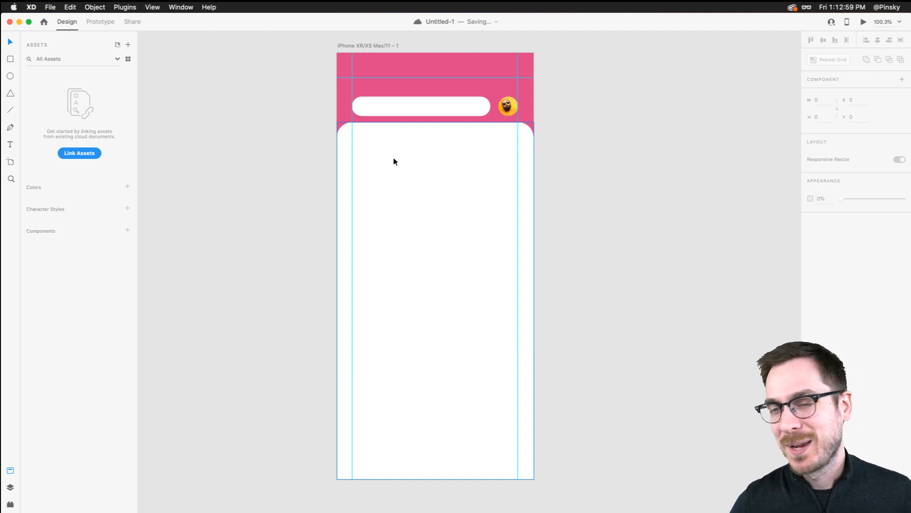
- Draw a circle about 77 by 77 near the top of the white card, aligned with the left guide
scroll(393, 161, "up", 3)
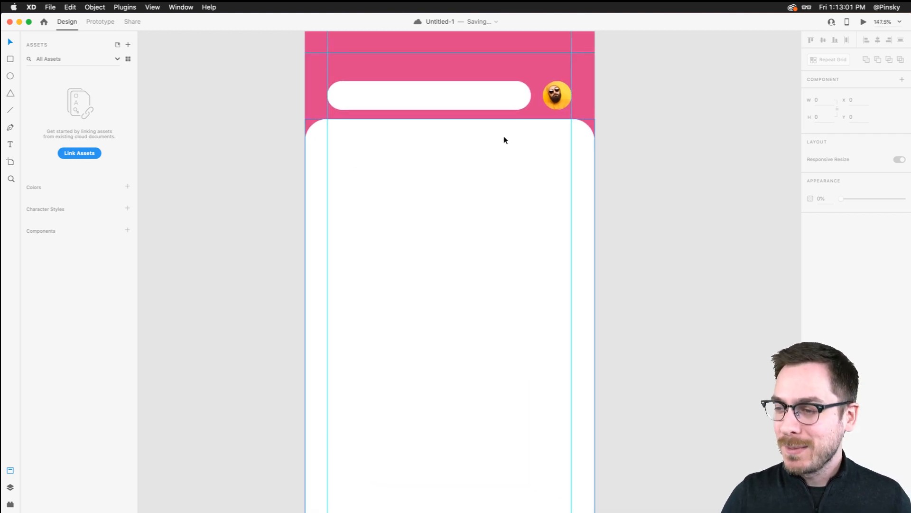
scroll(469, 153, "down", 3)
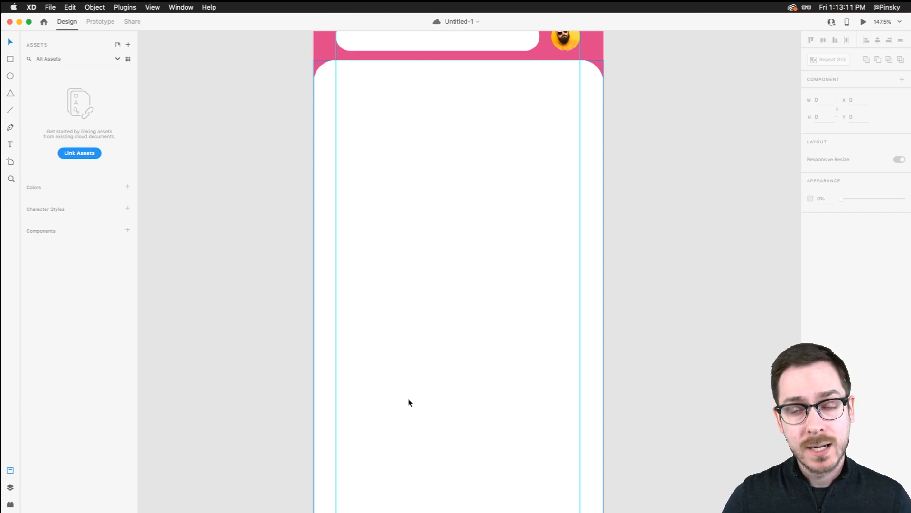
scroll(408, 399, "down", 5)
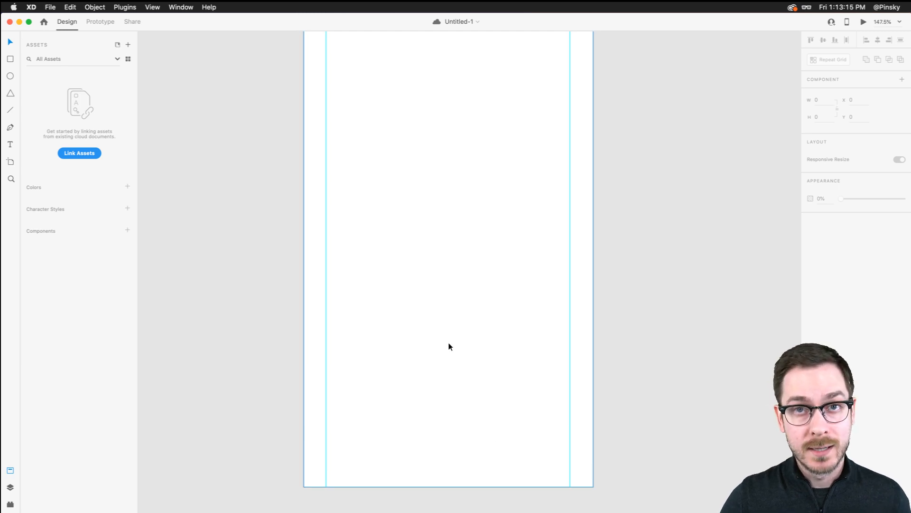
scroll(448, 347, "up", 5)
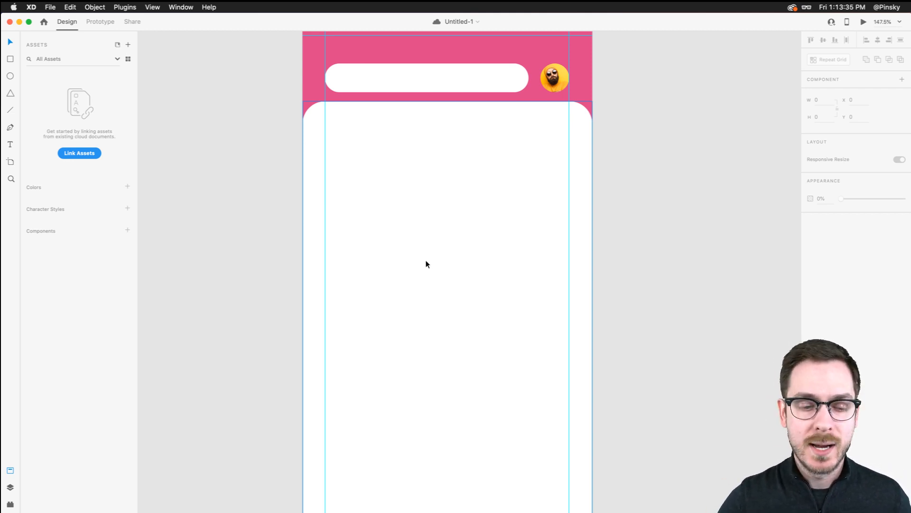
scroll(426, 265, "down", 3)
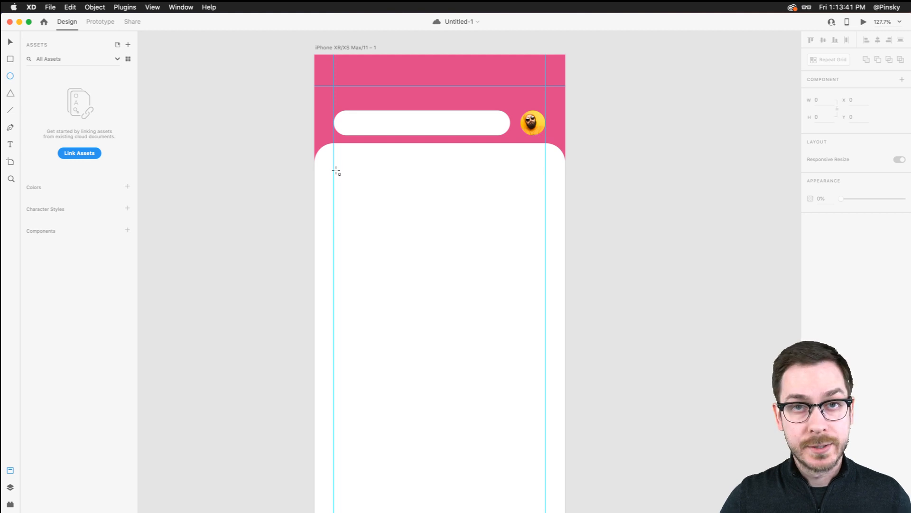
left_click_drag(335, 167, 380, 216)
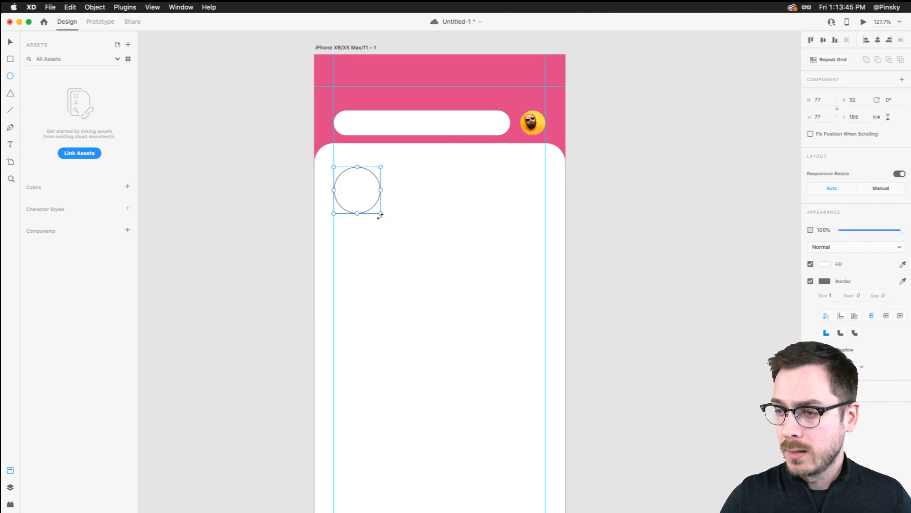
- Move the outlined circle up on the white card to Y 177, keeping it aligned with the left guide
scroll(379, 212, "up", 5)
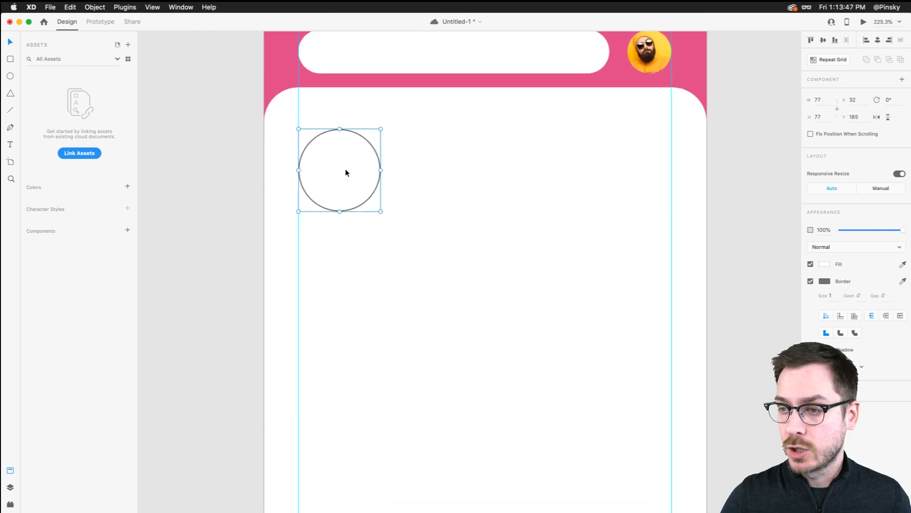
left_click_drag(345, 169, 346, 163)
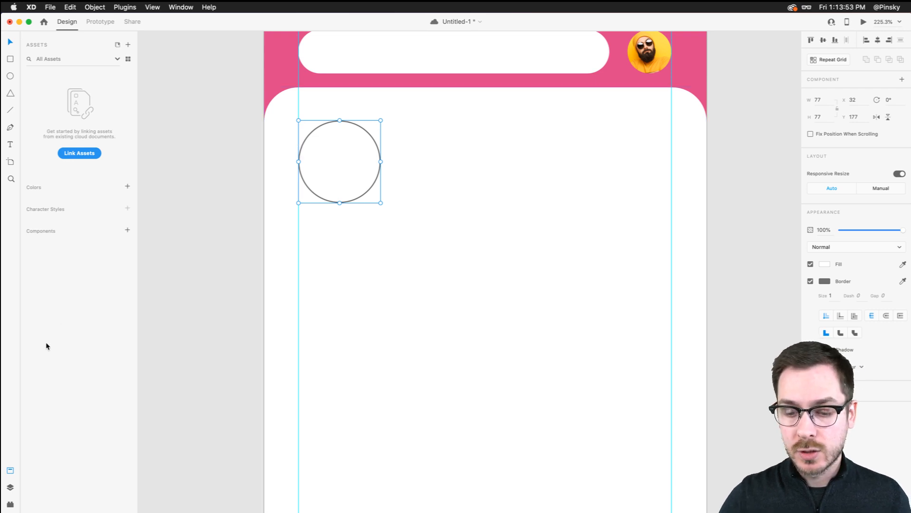
- Rename the layer of the white search bar in the pink header as Search
left_click(10, 489)
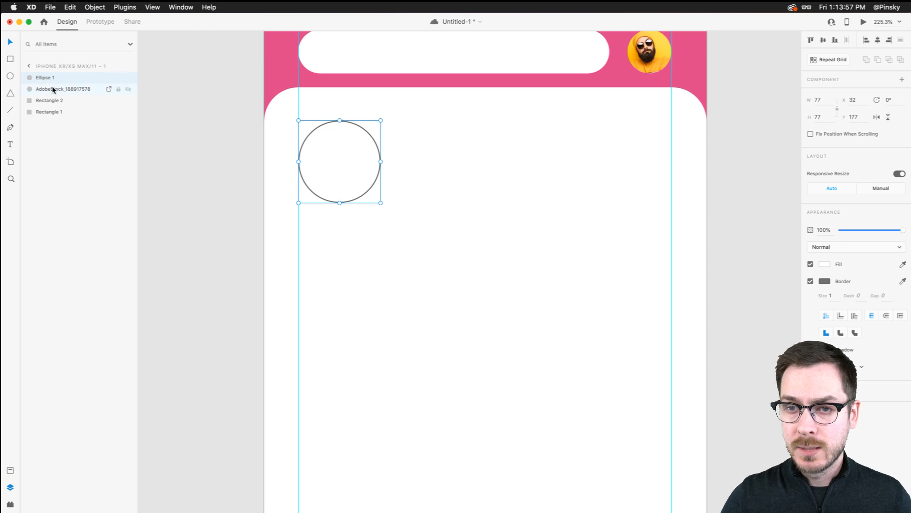
scroll(394, 141, "up", 5)
left_click(391, 161)
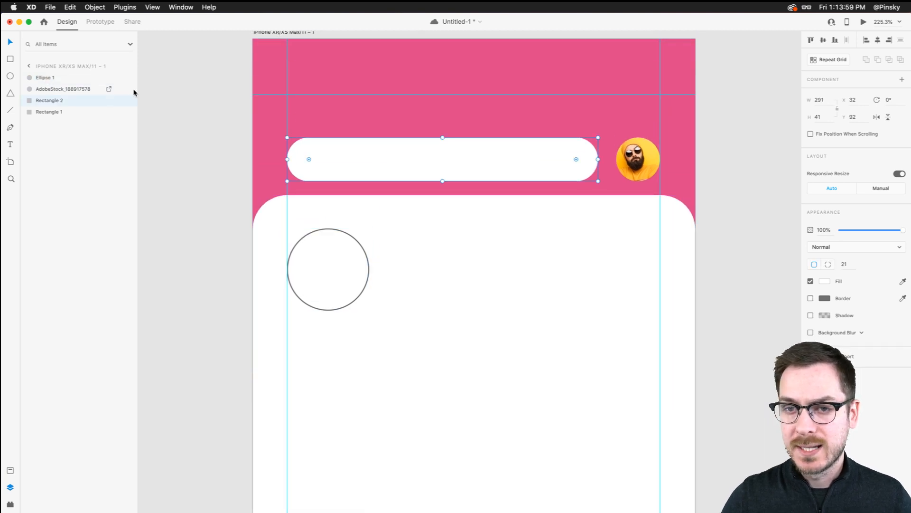
double_click(56, 100)
type("Search")
key("Return")
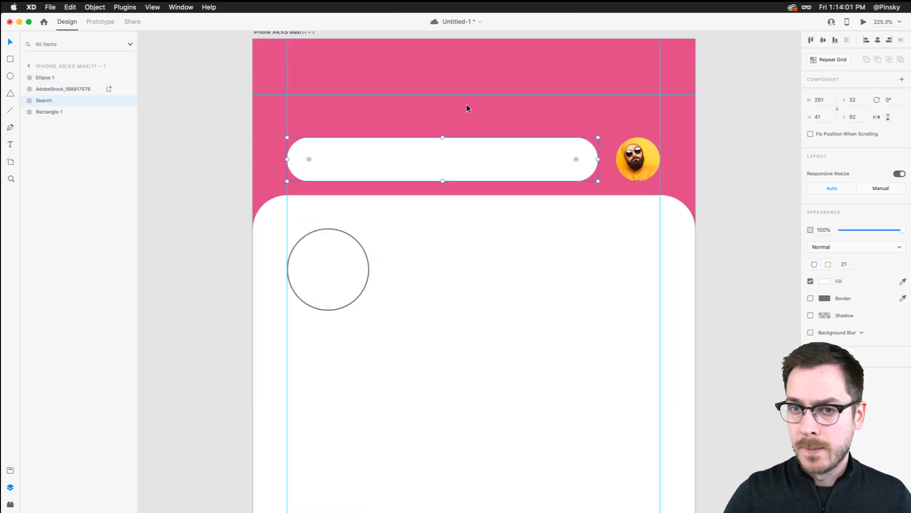
- Rename the header photo's layer as Profile and the white card's layer as Container
left_click(641, 159)
double_click(57, 91)
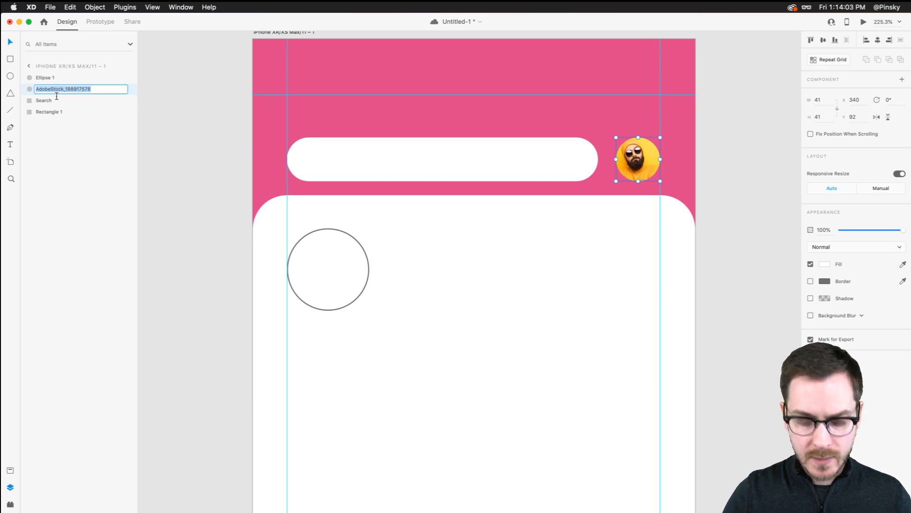
type("Profile")
key("Return")
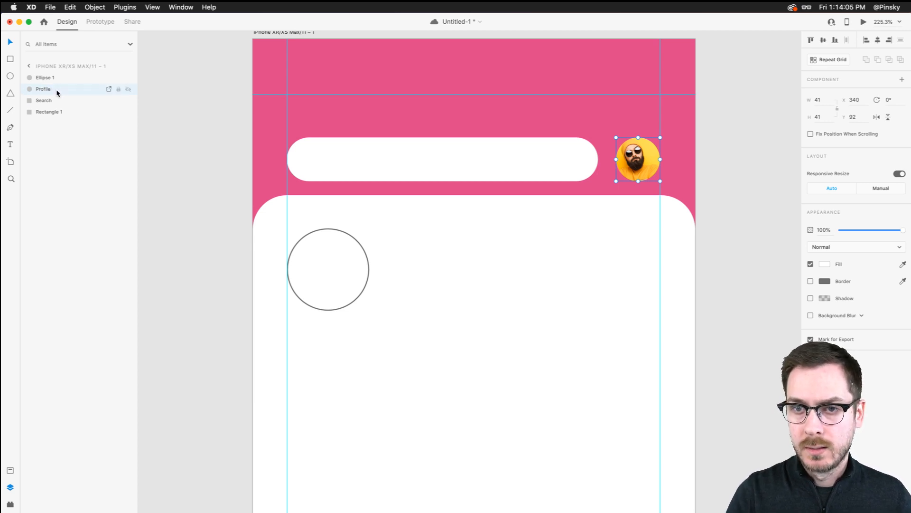
left_click(359, 207)
double_click(43, 112)
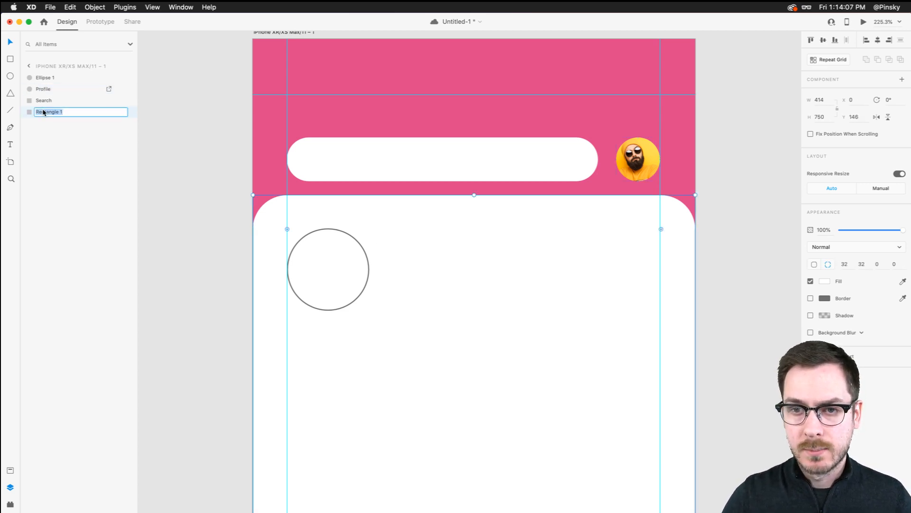
type("Container")
key("Return")
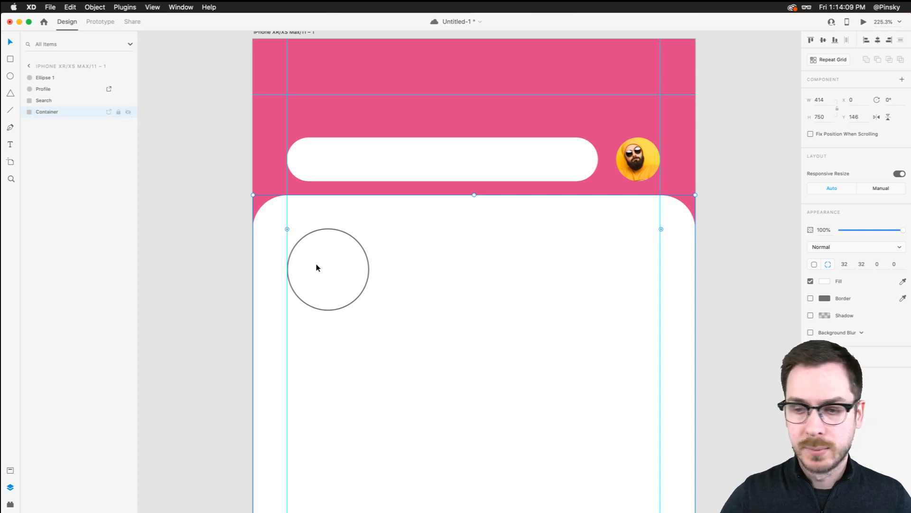
- Fill the card's circle with light grey #DBDBDB, remove its border, and save the document
left_click(340, 267)
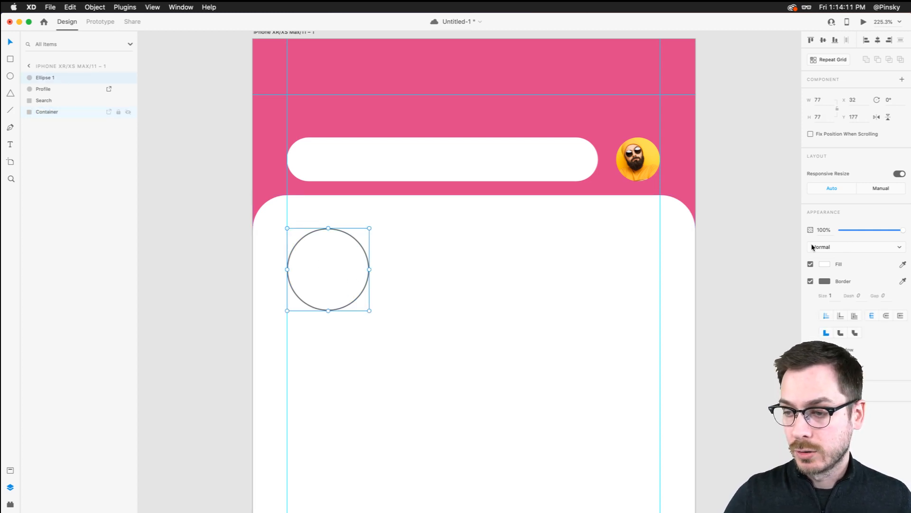
left_click(824, 264)
left_click_drag(745, 246, 707, 228)
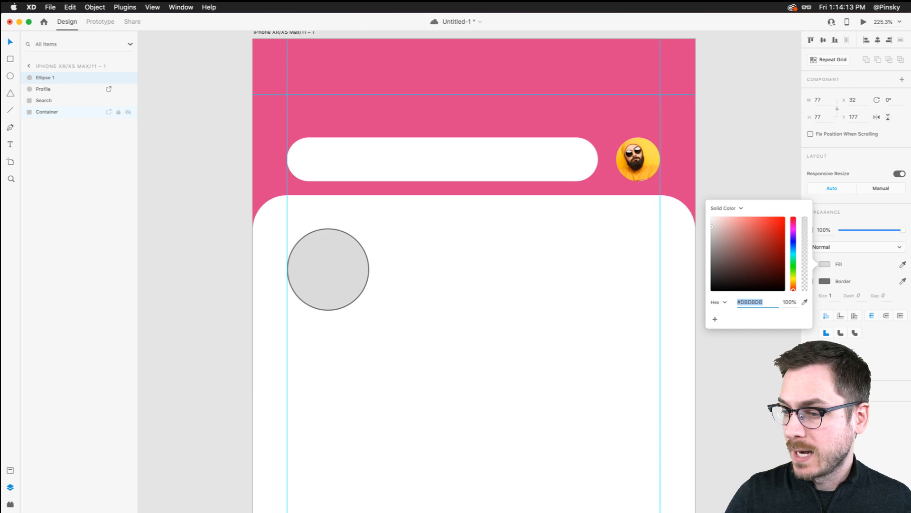
left_click(703, 230)
left_click(810, 281)
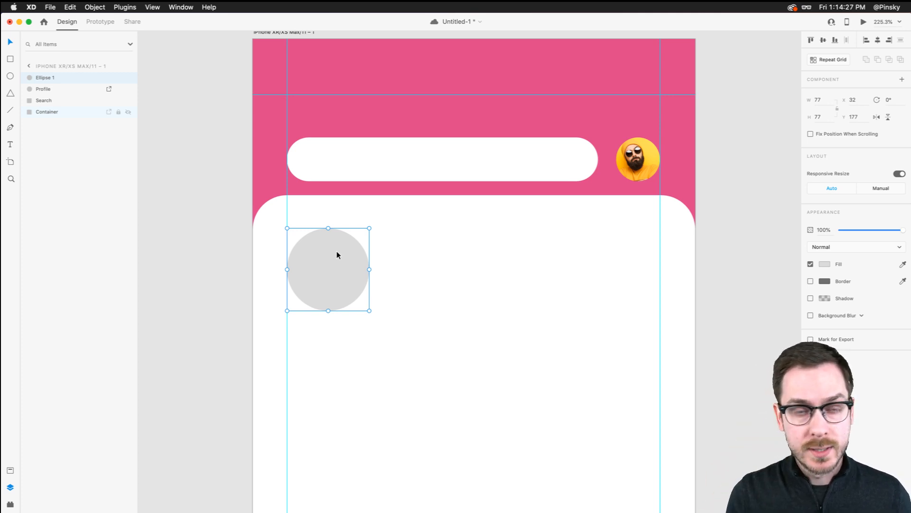
key("super+s")
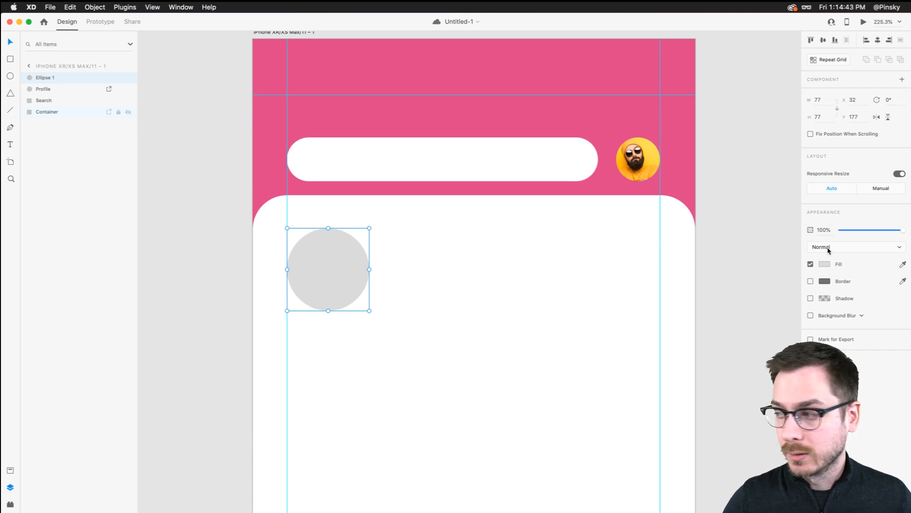
- Change the circle's fill to a linear gradient running from pink at the top to purple #6C26CC at the bottom
left_click(825, 264)
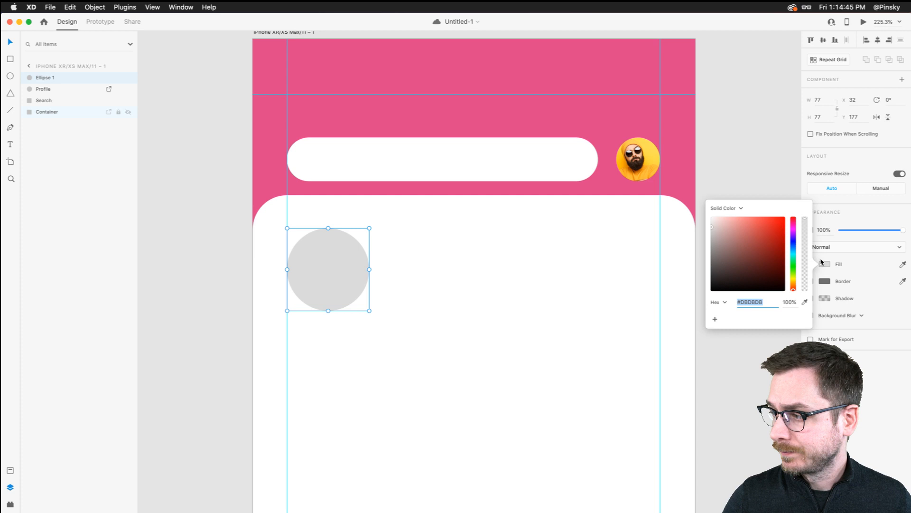
left_click(731, 208)
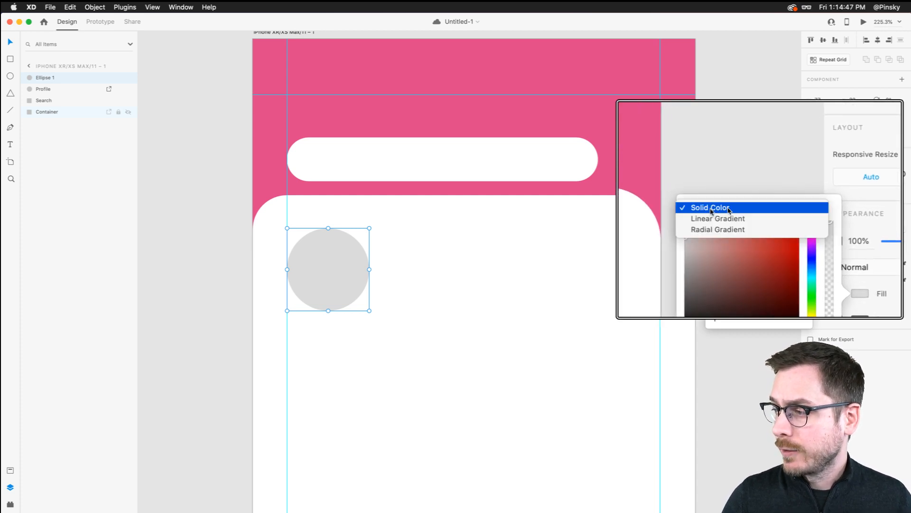
left_click(712, 221)
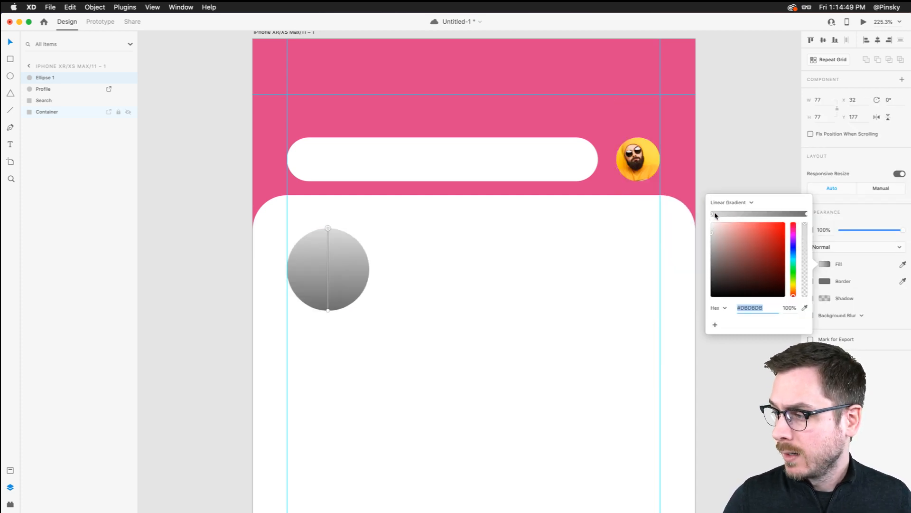
mouse_move(793, 241)
left_mouse_down()
mouse_move(793, 233)
mouse_move(767, 231)
mouse_move(793, 230)
mouse_move(793, 242)
left_mouse_up()
left_click(806, 213)
left_click(770, 238)
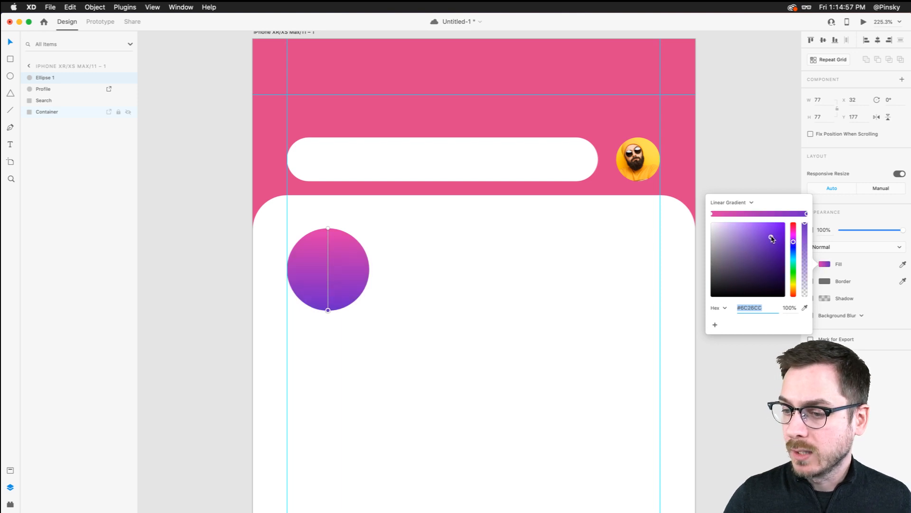
left_click(411, 276)
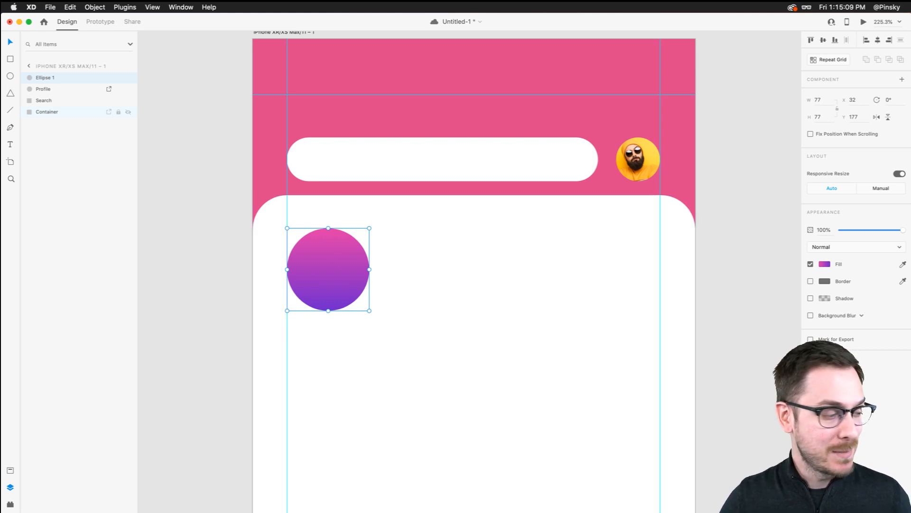
- Switch to Finder, preview AdobeStock_188917578.jpeg, and return to Adobe XD
key("super+Tab")
key("space")
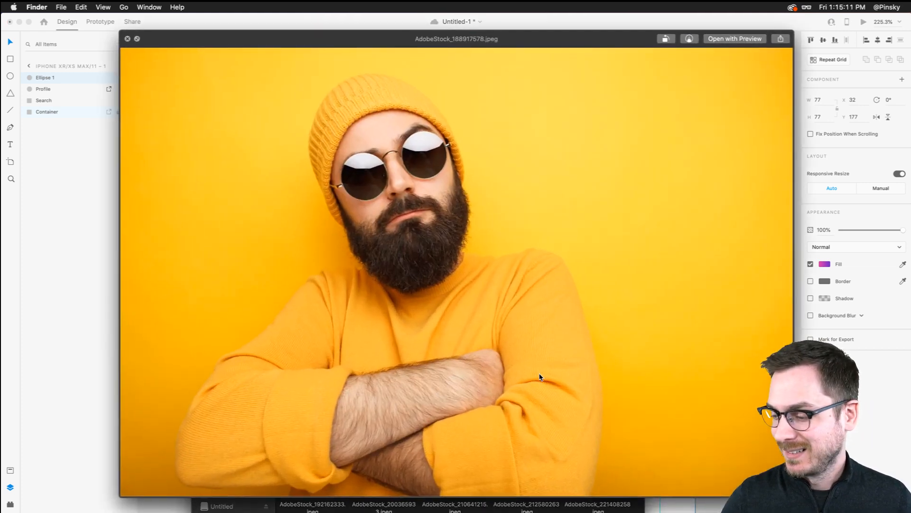
key("space")
left_click(409, 186)
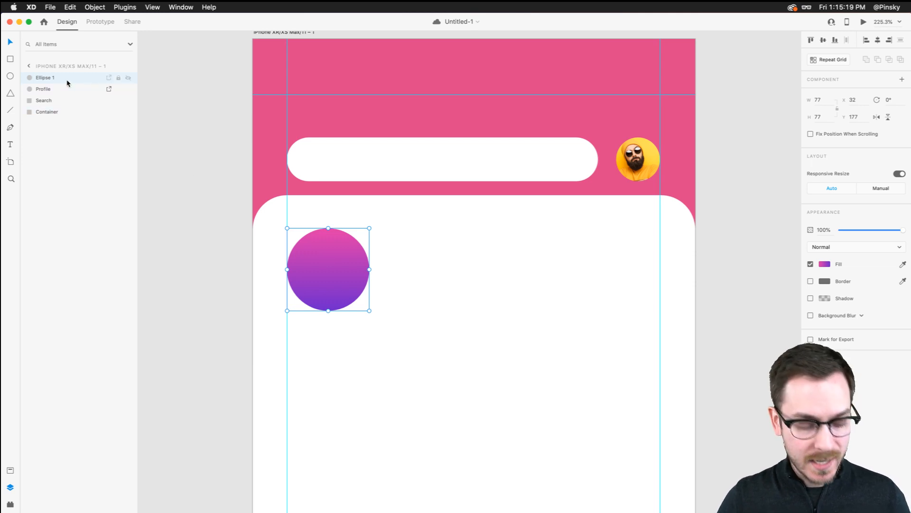
- Duplicate the gradient circle in place and give the copy a solid light grey fill
key("super+d")
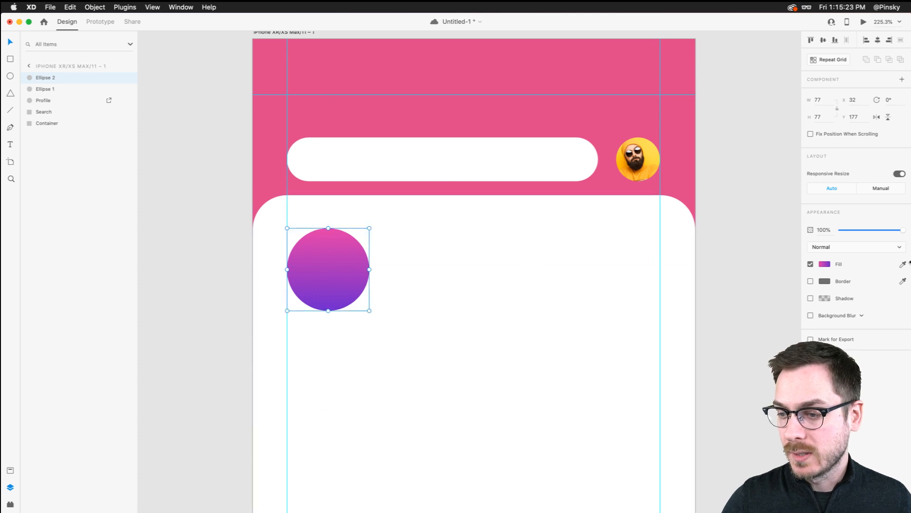
left_click(824, 264)
left_click(731, 202)
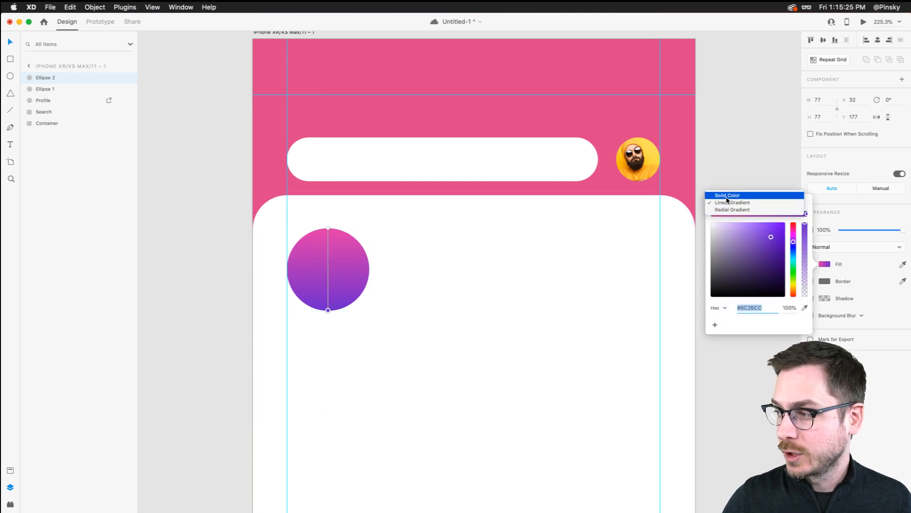
left_click(723, 195)
left_click_drag(705, 228, 705, 225)
left_click(826, 307)
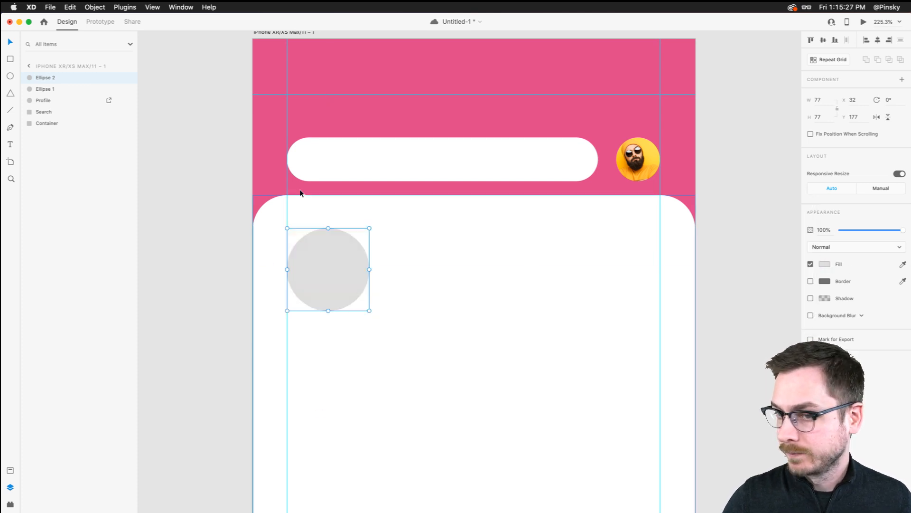
- Shrink the grey circle about its centre to 69 by 69 and select it together with the gradient circle behind it
left_click_drag(369, 229, 364, 234)
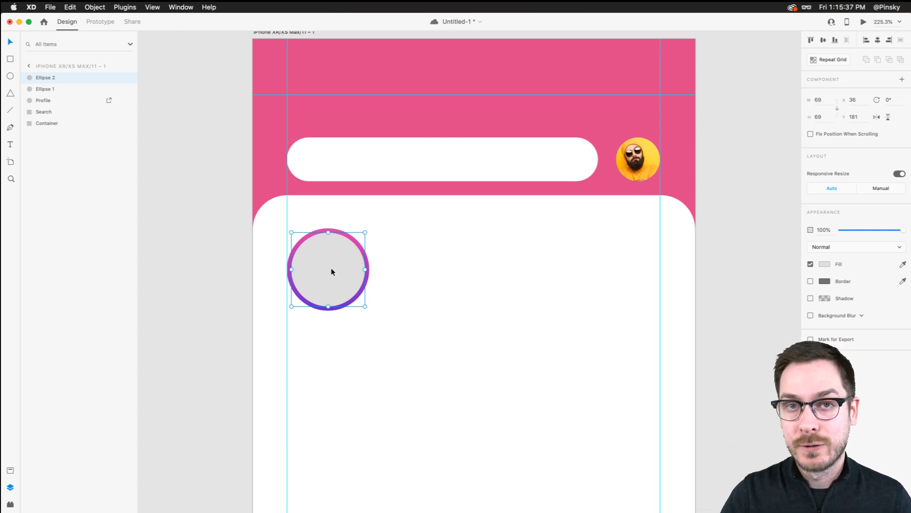
left_click(380, 236)
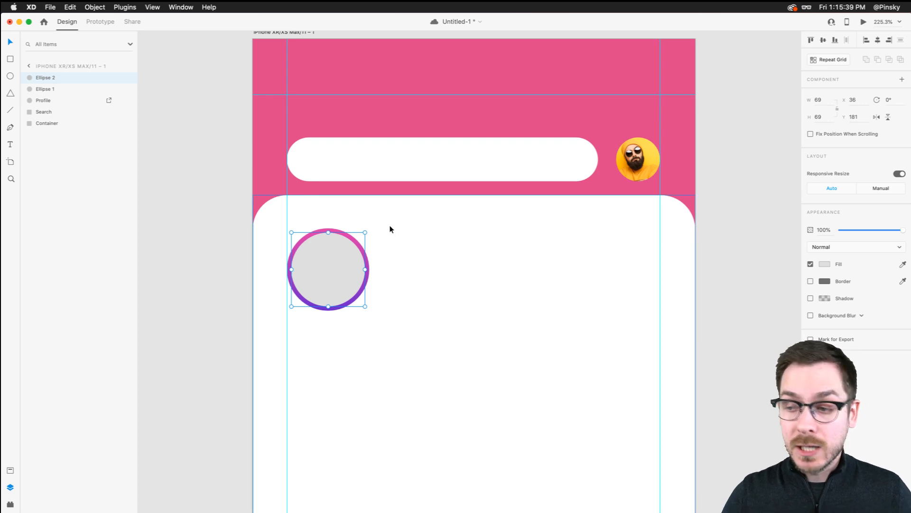
left_click(322, 269)
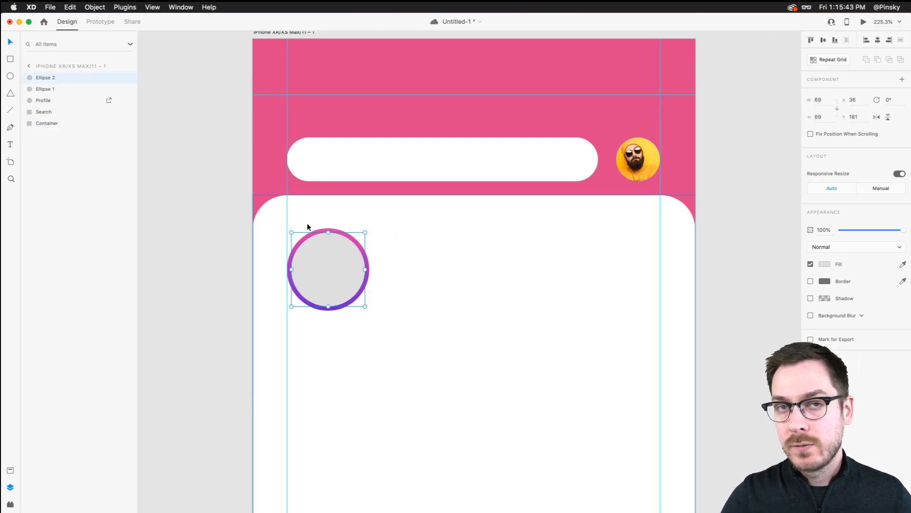
left_click(336, 231, "shift")
- Try copying the ringed circle across the card to make a row of four, and undo the copies
left_click_drag(327, 249, 513, 264)
left_click_drag(512, 265, 600, 269)
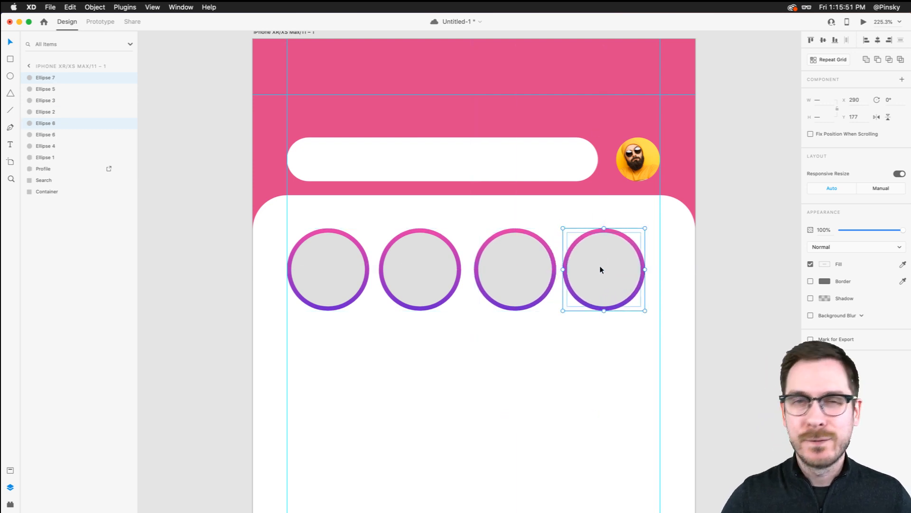
key("super+z")
key("super+z")
key("super+z")
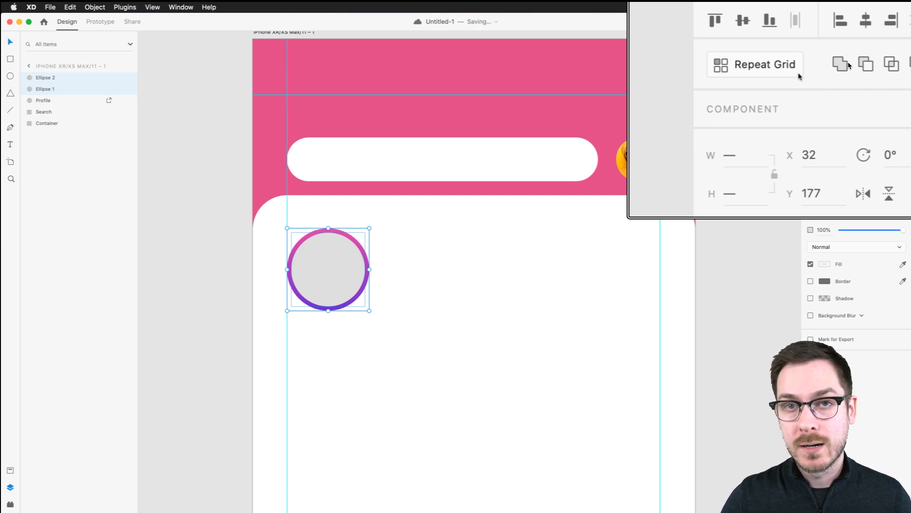
- Turn the ringed circle into a Repeat Grid with one row of five, and tighten the gaps to a grid width of about 435
left_click(798, 74)
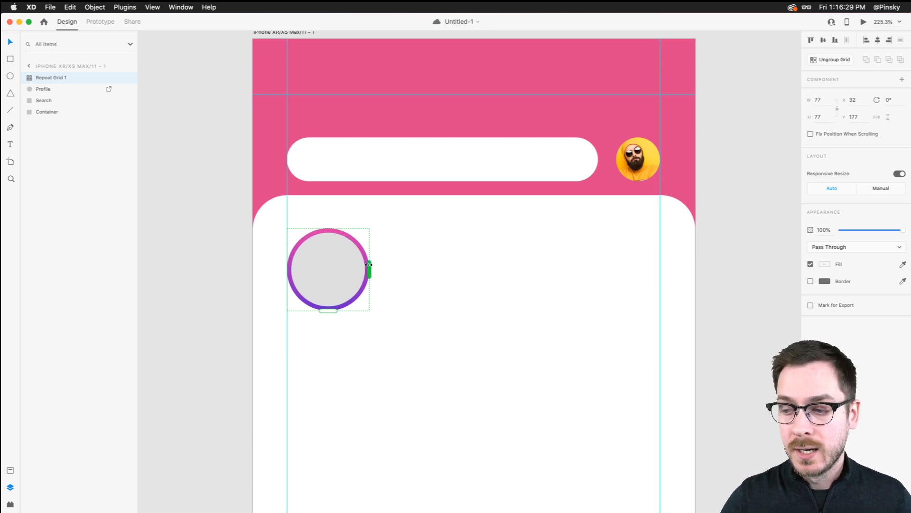
left_click_drag(370, 269, 786, 281)
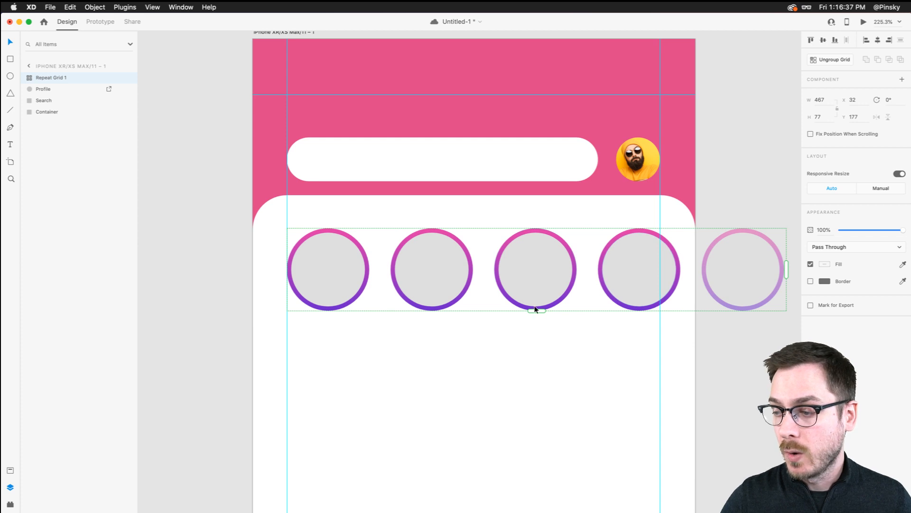
left_click_drag(536, 310, 550, 433)
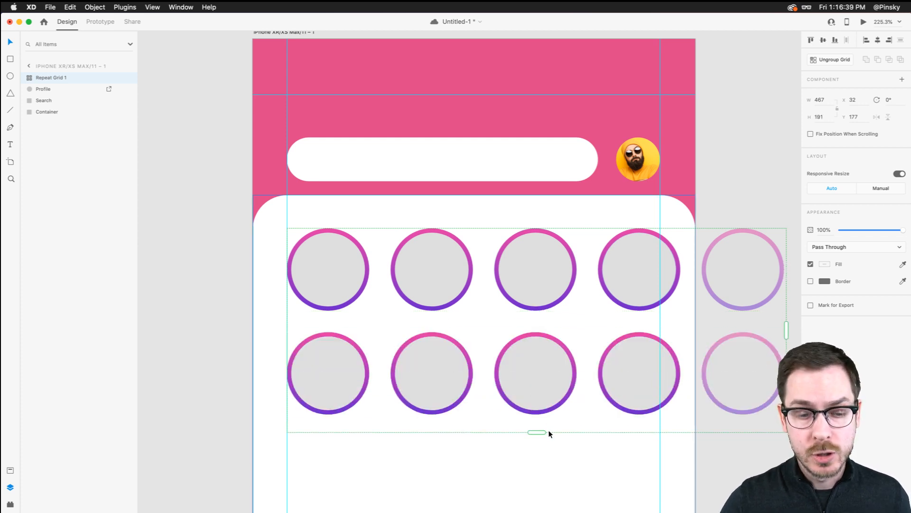
key("super+z")
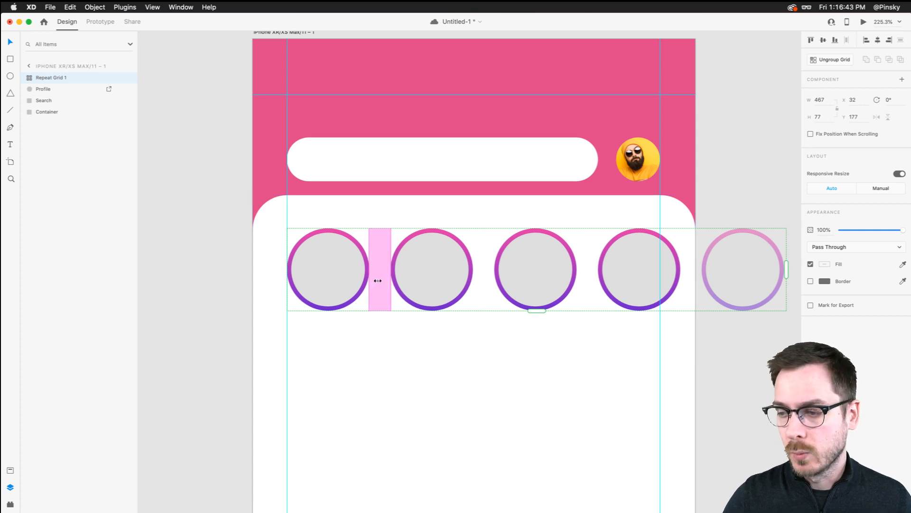
left_click_drag(379, 282, 373, 281)
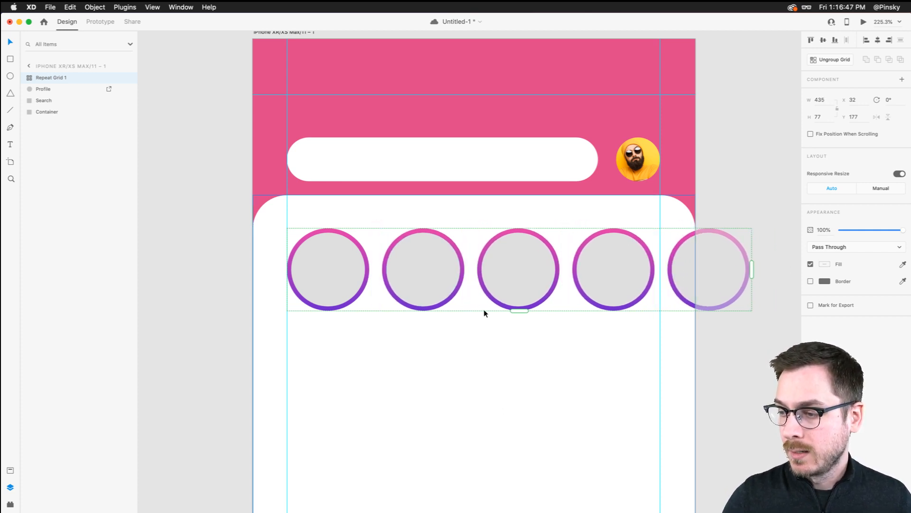
- Try adding a second row to the Repeat Grid with a vertical gap of about 54, and undo both changes
left_click_drag(520, 311, 520, 417)
left_click_drag(426, 321, 429, 356)
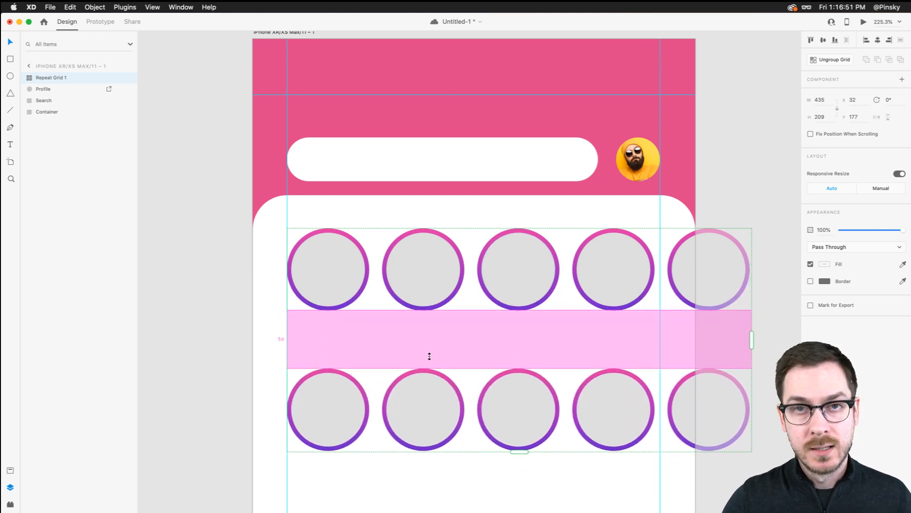
key("super+z")
key("super+z")
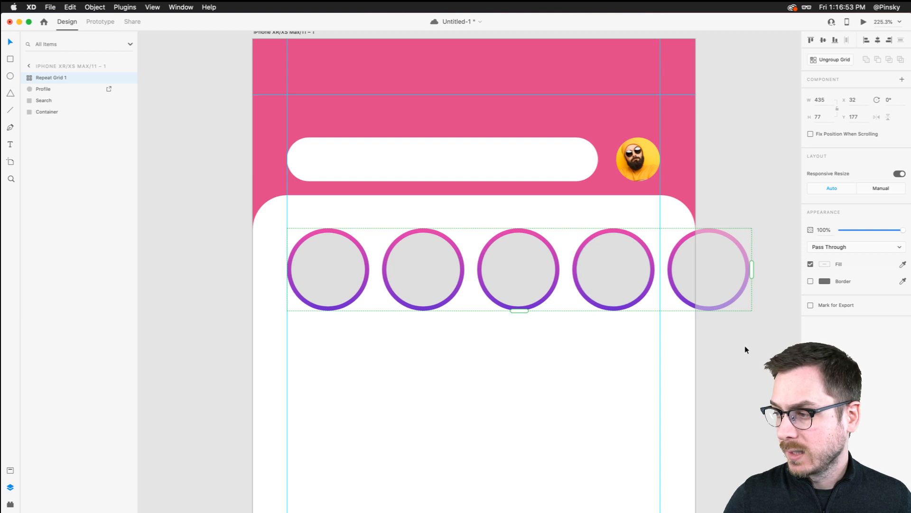
- Move the Repeat Grid of ringed circles down to a Y position of 182, keeping X at 32
left_click_drag(317, 258, 320, 264)
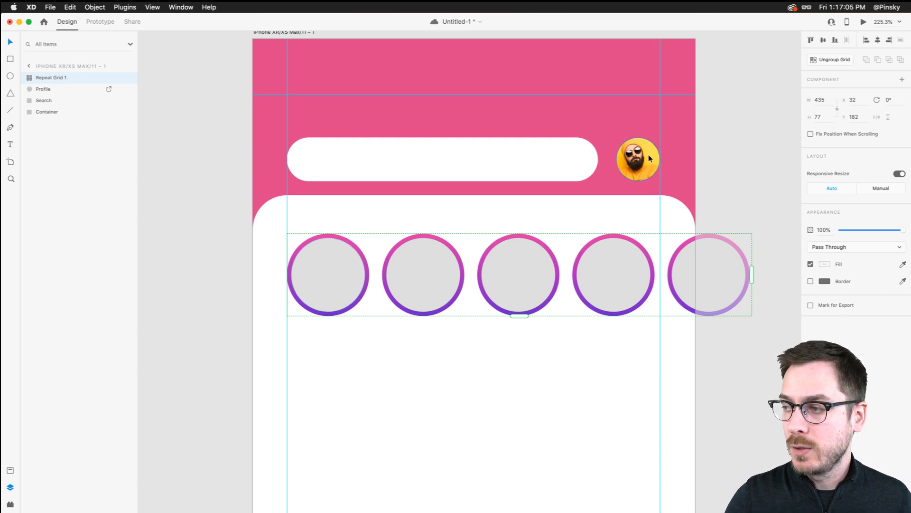
scroll(654, 155, "up", 5)
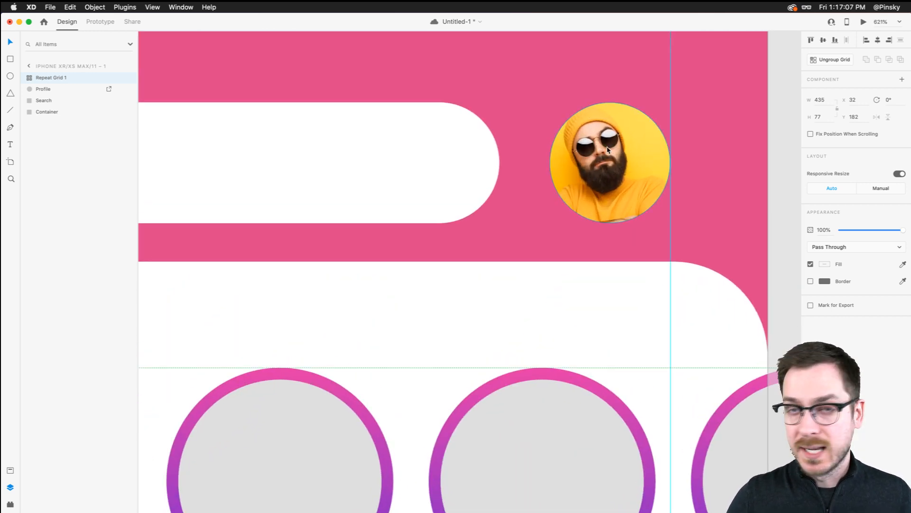
scroll(608, 150, "down", 5)
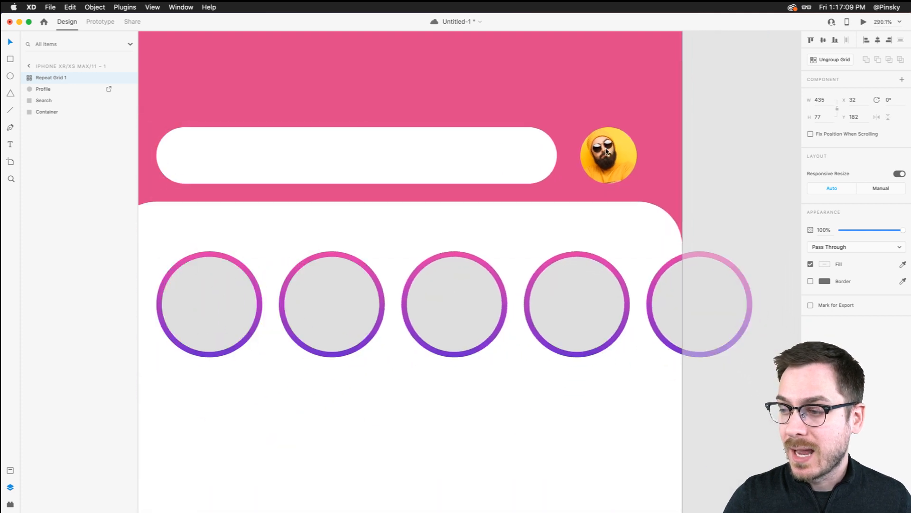
scroll(199, 288, "left", 2)
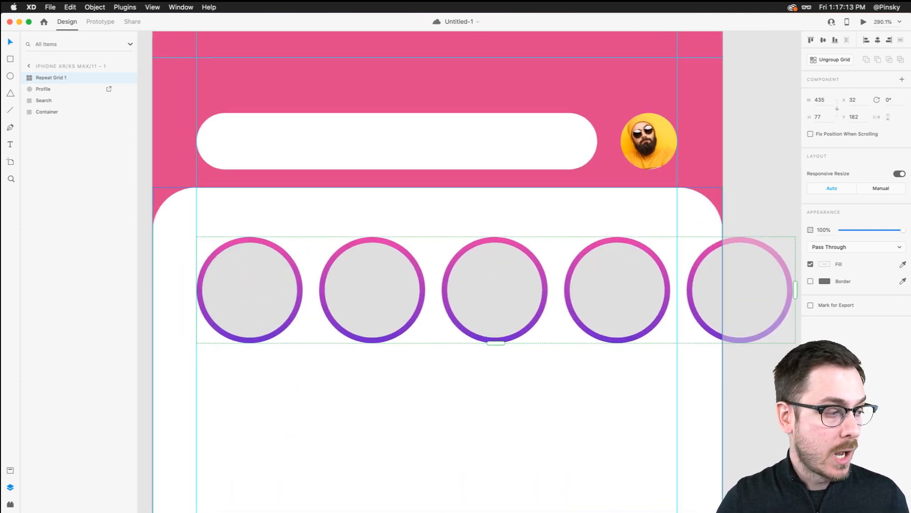
- Switch to Finder and select AdobeStock images 191023099, 238777054, 200365933, 210641215 and 241192623 in the Colorful folder
key("super+Tab")
left_click_drag(445, 308, 444, 130)
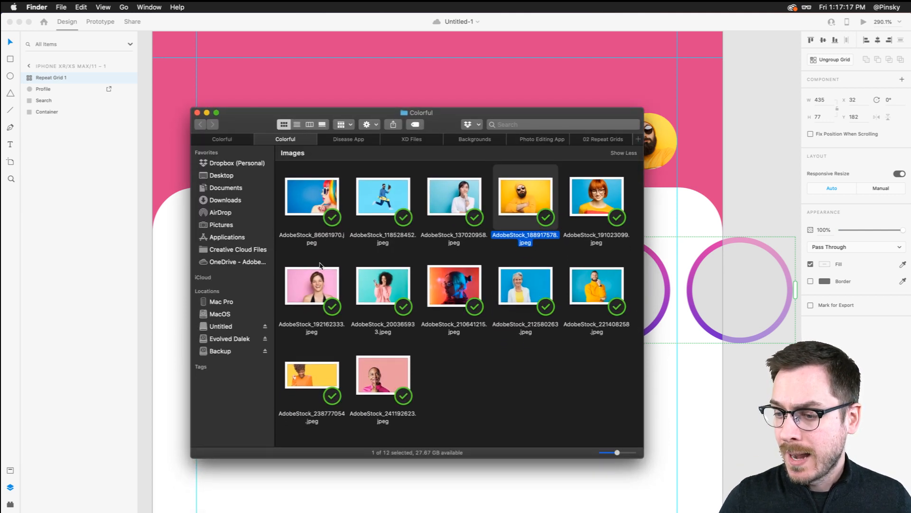
left_click(601, 200)
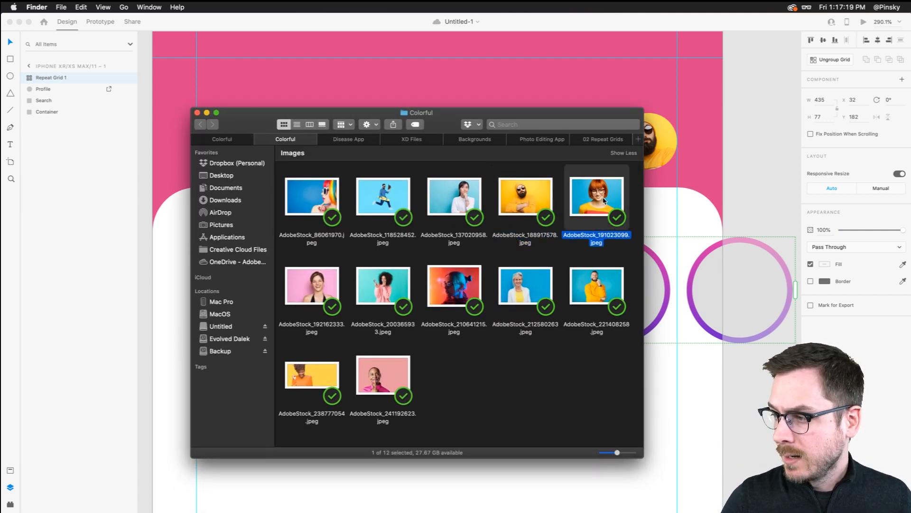
left_click(312, 371, "super")
left_click(387, 293, "super")
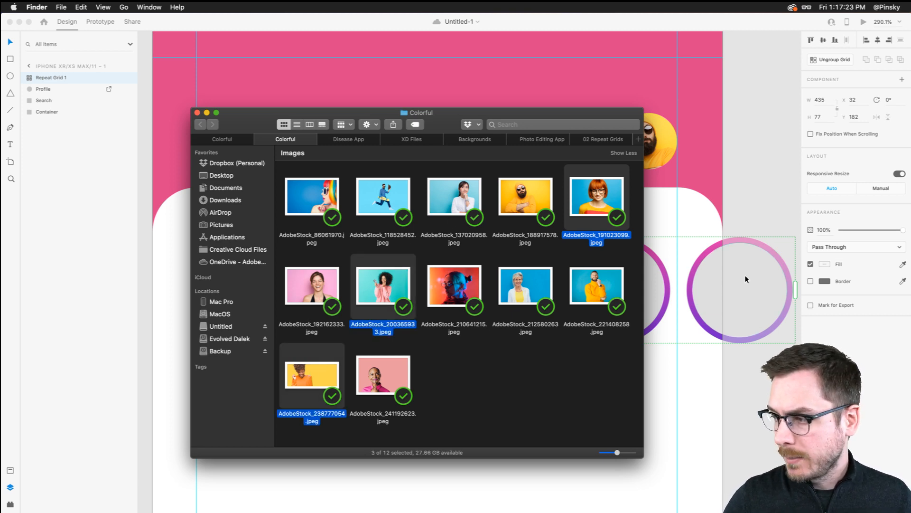
left_click_drag(325, 112, 351, 98)
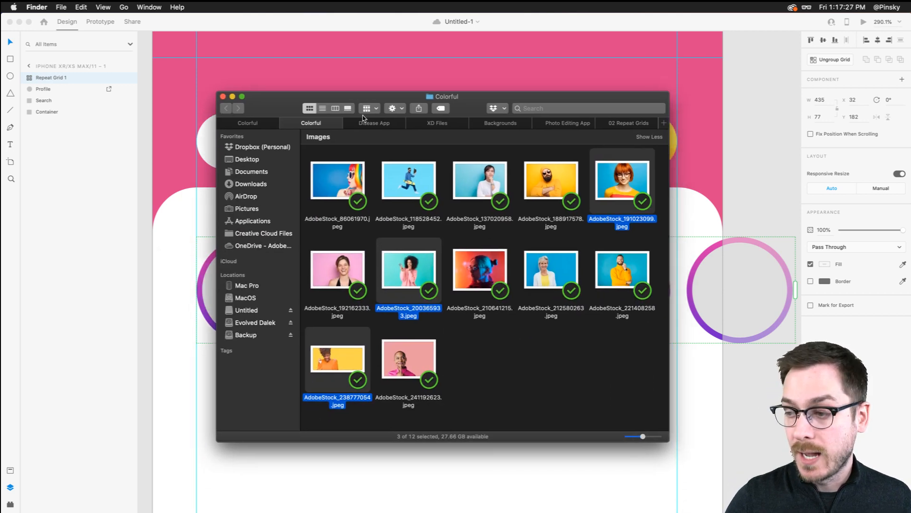
left_click(491, 271, "super")
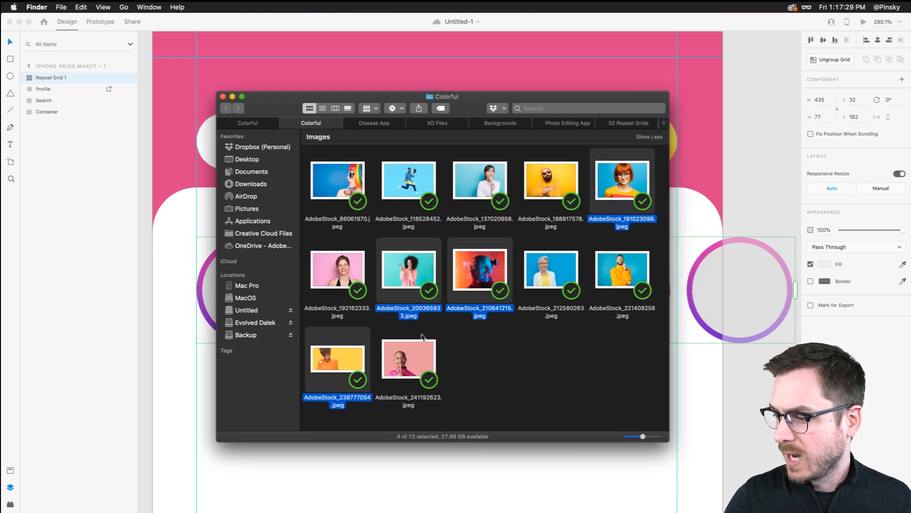
left_click(408, 355, "super")
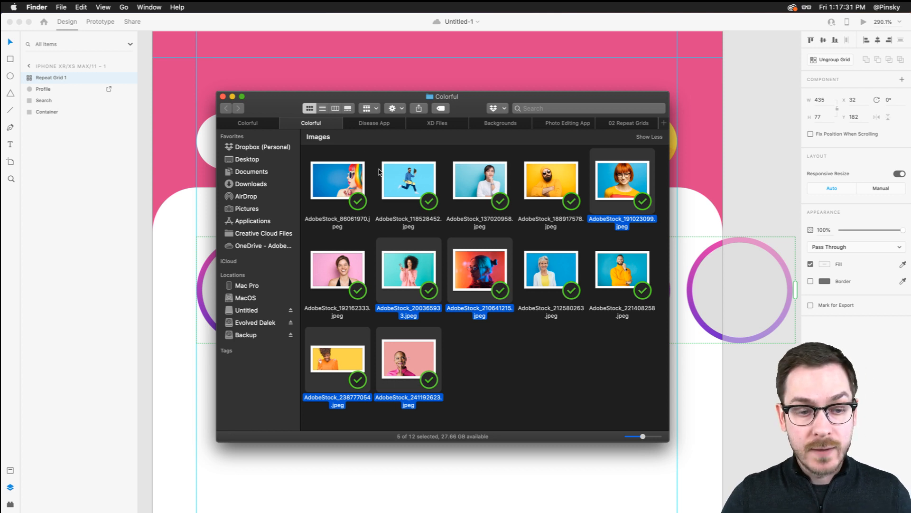
- Fill the grey inner circles of the Repeat Grid with the five selected images and return to Adobe XD
left_click_drag(276, 103, 263, 286)
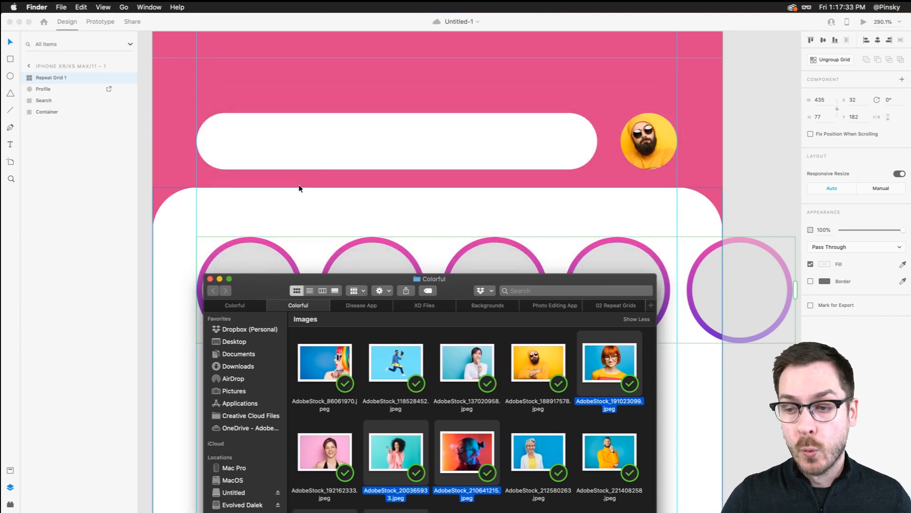
scroll(309, 171, "down", 5)
scroll(311, 170, "down", 1)
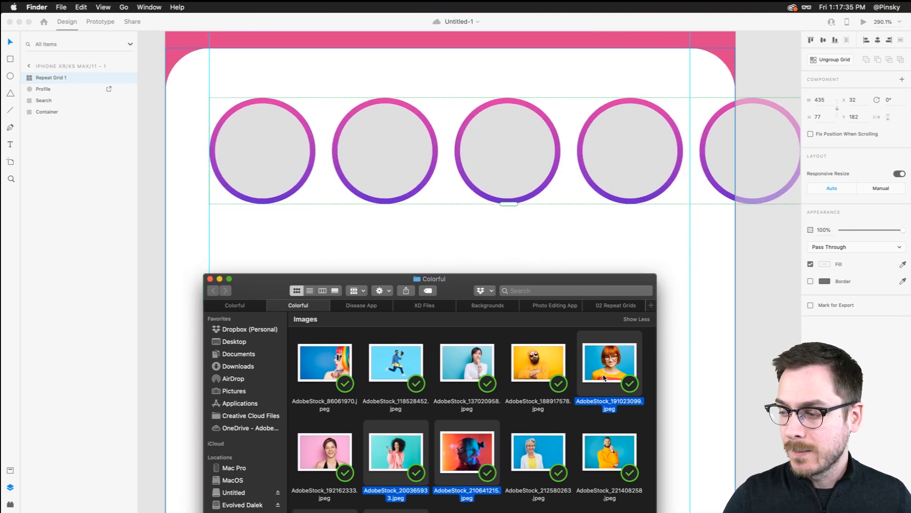
left_click_drag(612, 371, 278, 153)
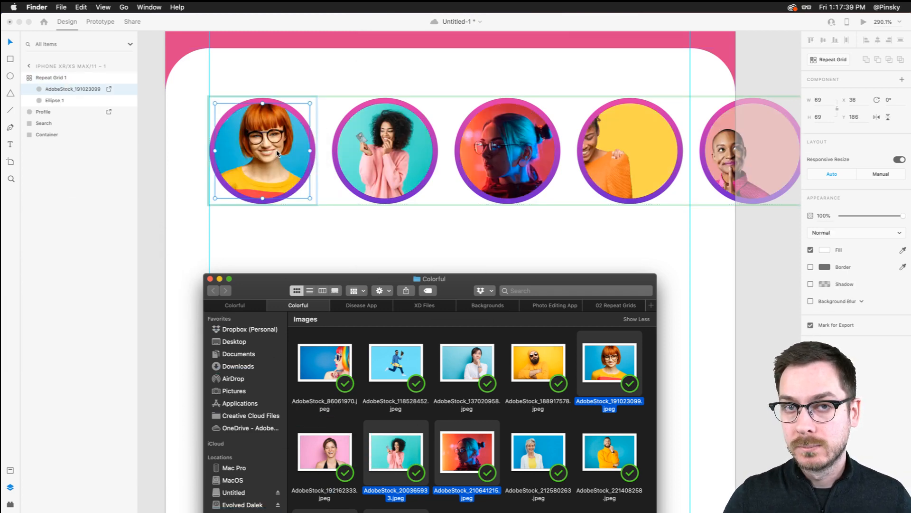
left_click(278, 153)
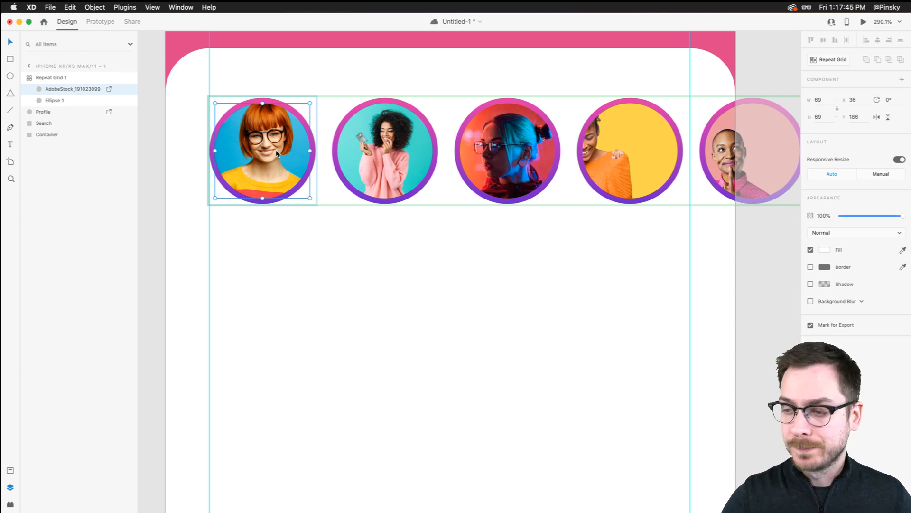
key("super+Tab")
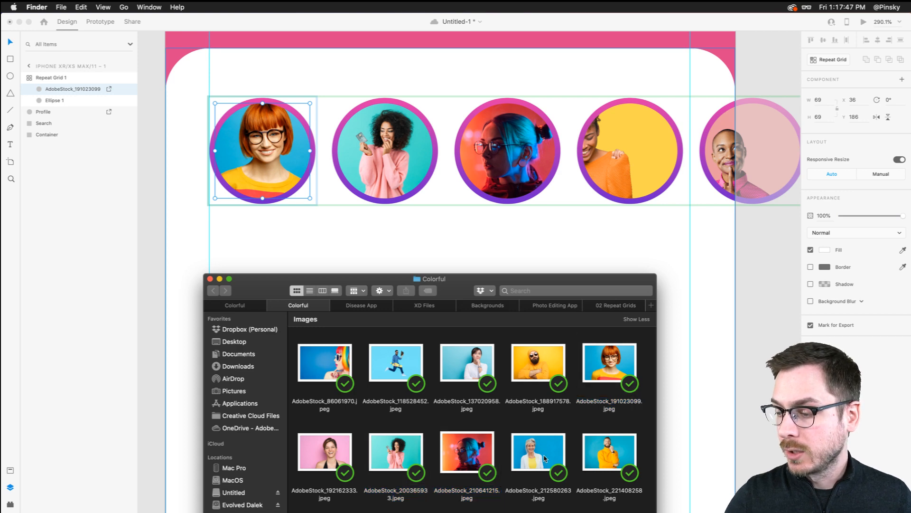
mouse_move(545, 459)
left_mouse_down()
mouse_move(526, 134)
mouse_move(546, 459)
left_mouse_up()
left_click(519, 183)
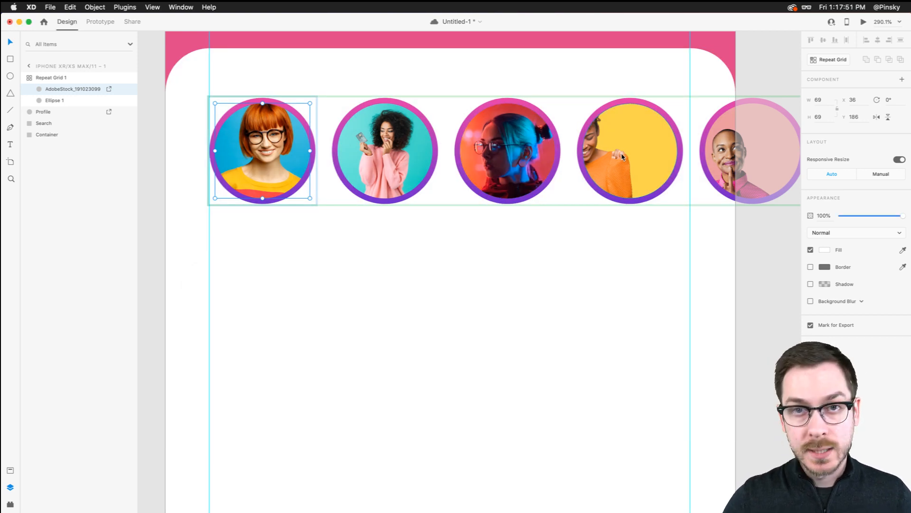
- Reposition the photo inside the fourth circle so that the woman in orange is centred in its mask
scroll(621, 155, "up", 3)
scroll(620, 155, "right", 2)
double_click(563, 220)
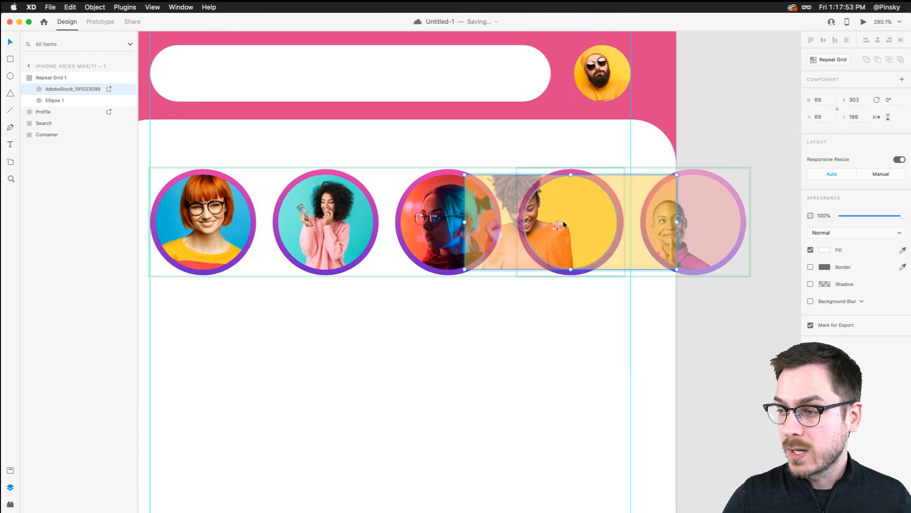
left_click_drag(563, 220, 602, 225)
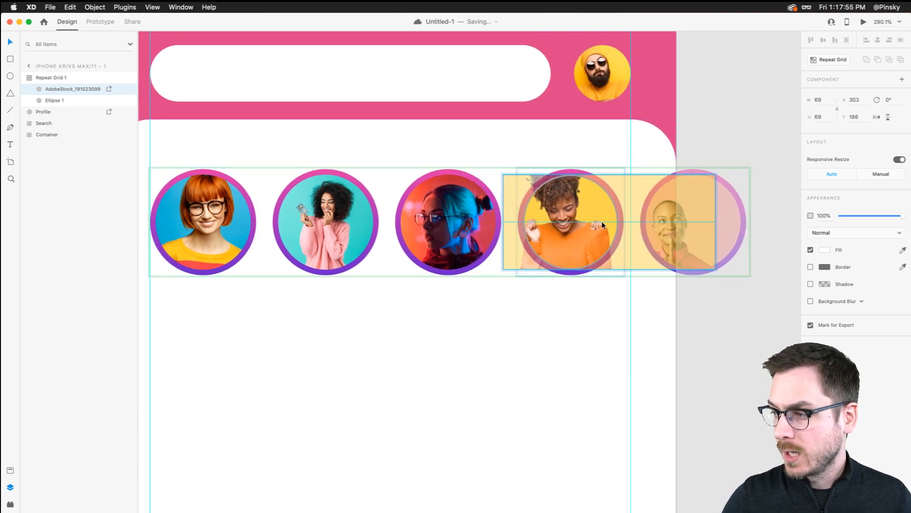
key("Escape")
- Enlarge the photo inside the fifth circle so the face fills the mask, and deselect everything
double_click(671, 214)
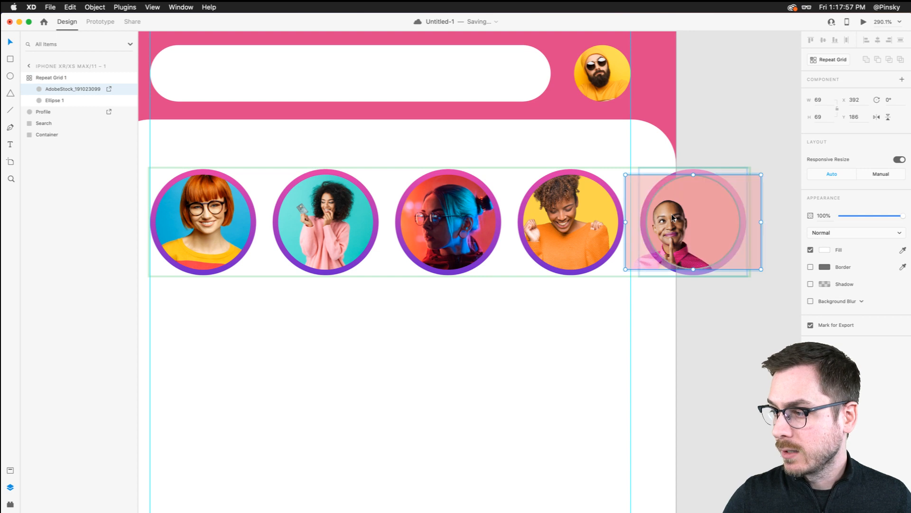
left_click_drag(761, 175, 774, 141)
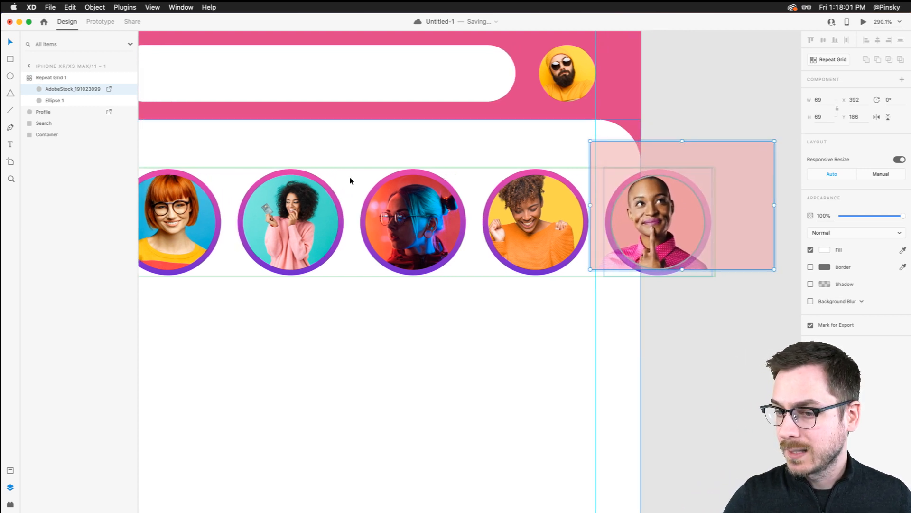
scroll(350, 181, "left", 2)
left_click(277, 135)
scroll(312, 169, "down", 5)
scroll(310, 170, "left", 1)
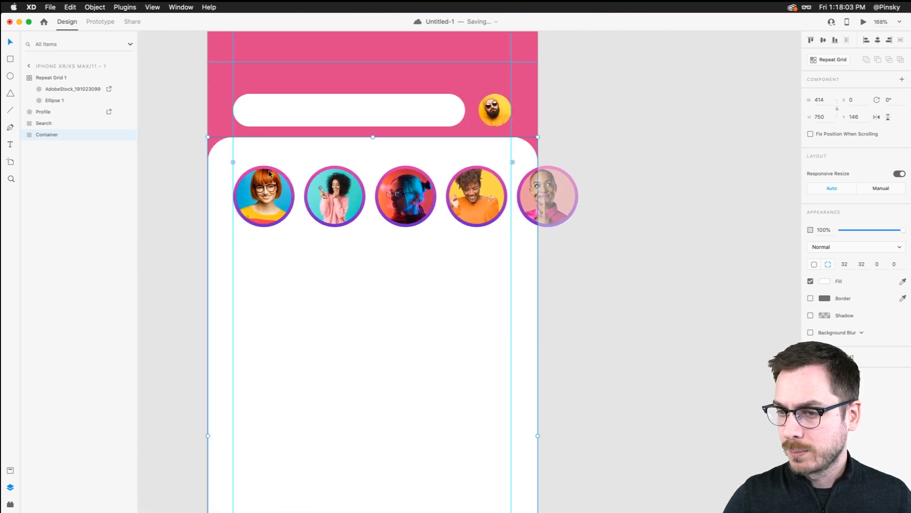
left_click(188, 176)
scroll(188, 176, "left", 1)
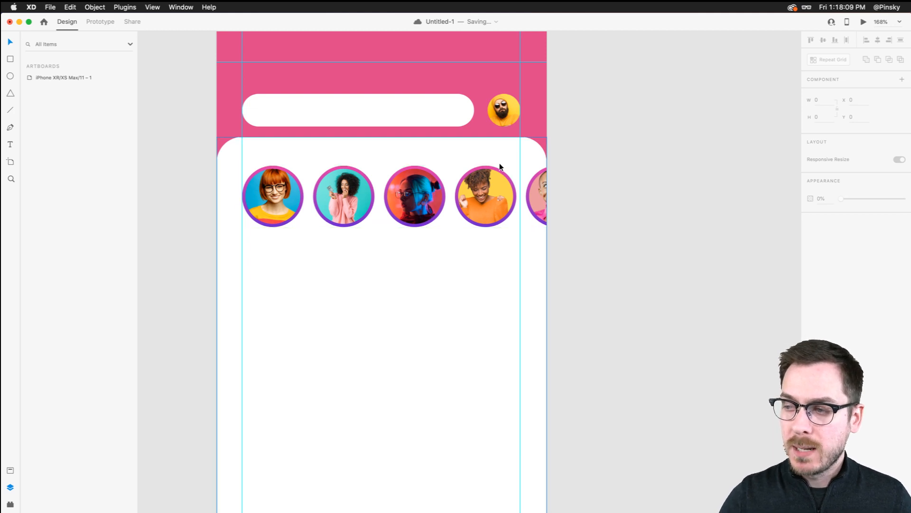
- Try lowering the opacity of the gradient rings to 8%, and set it back to 100%
scroll(489, 199, "up", 5)
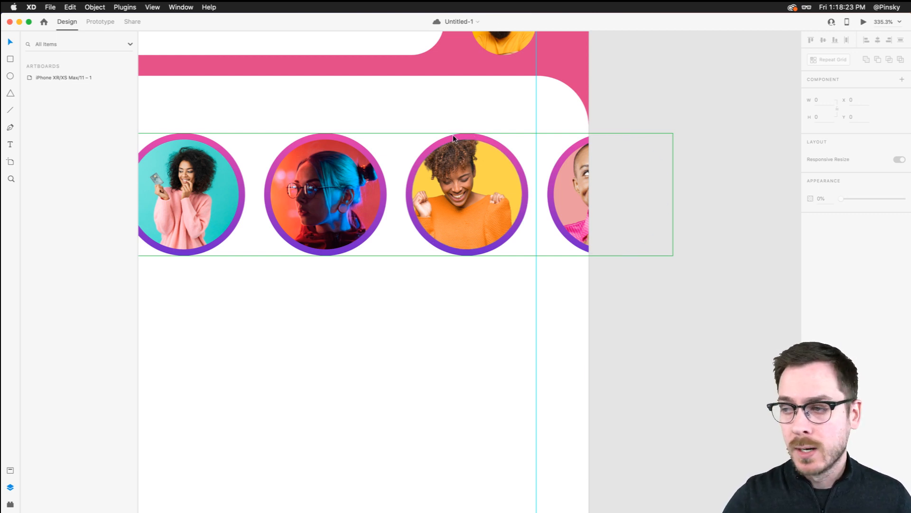
double_click(454, 135)
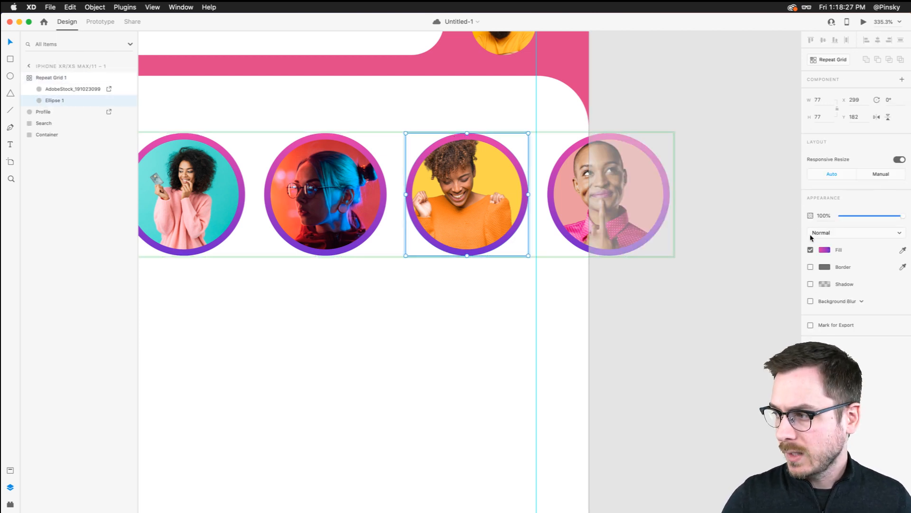
left_click(825, 250)
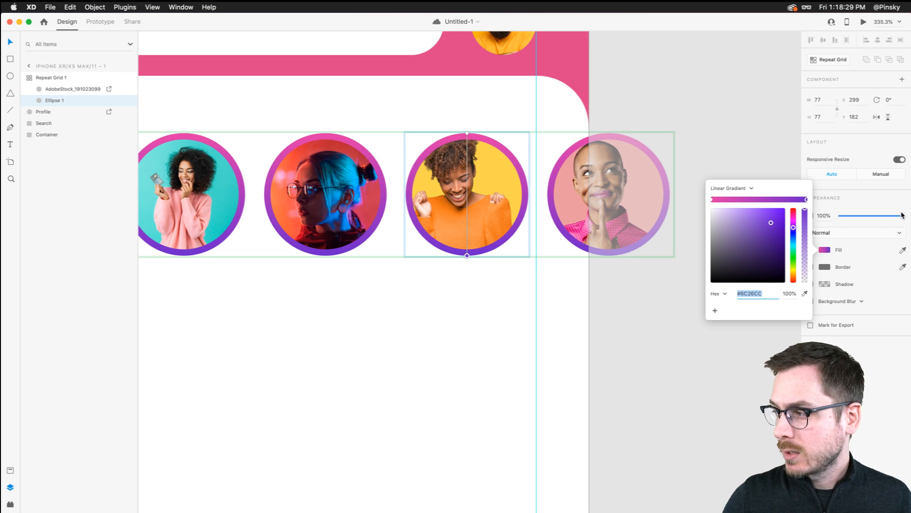
left_click_drag(901, 216, 844, 218)
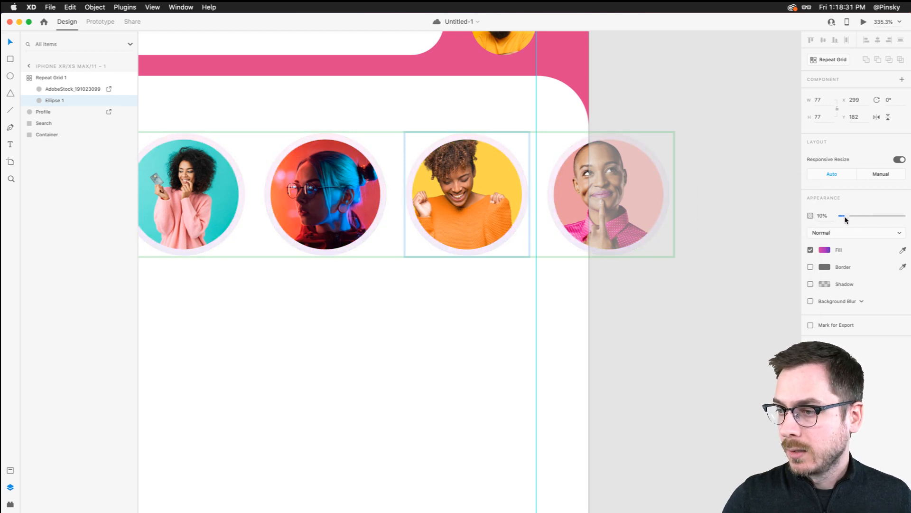
scroll(366, 207, "left", 5)
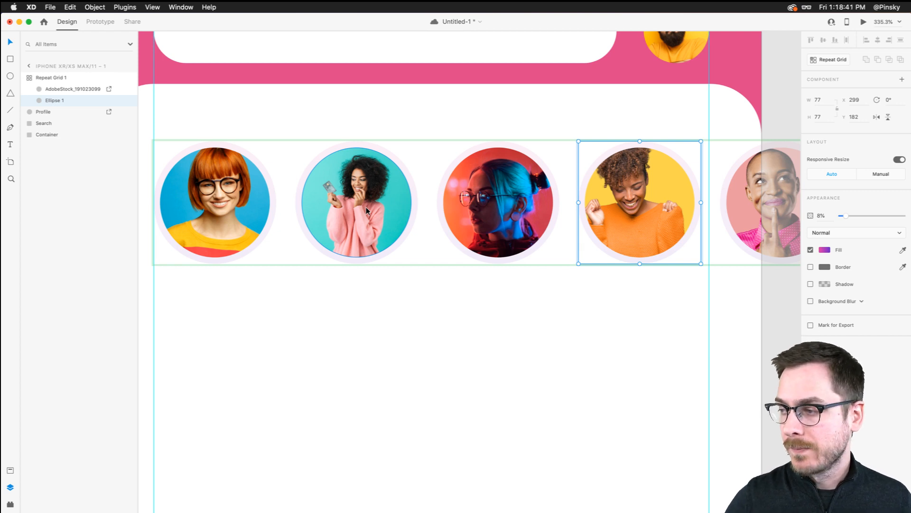
key("0")
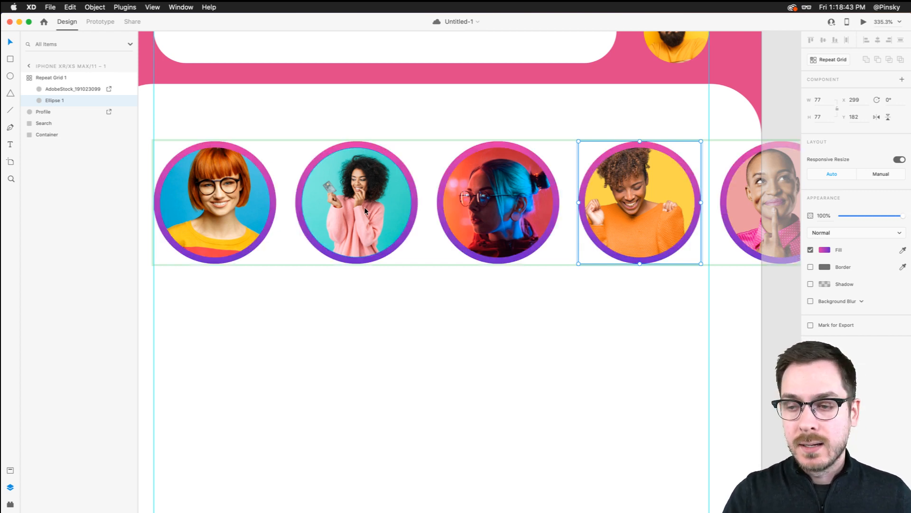
- Try shifting the photo circle within its gradient ring to an X position of 132, and undo the move
left_click(369, 175)
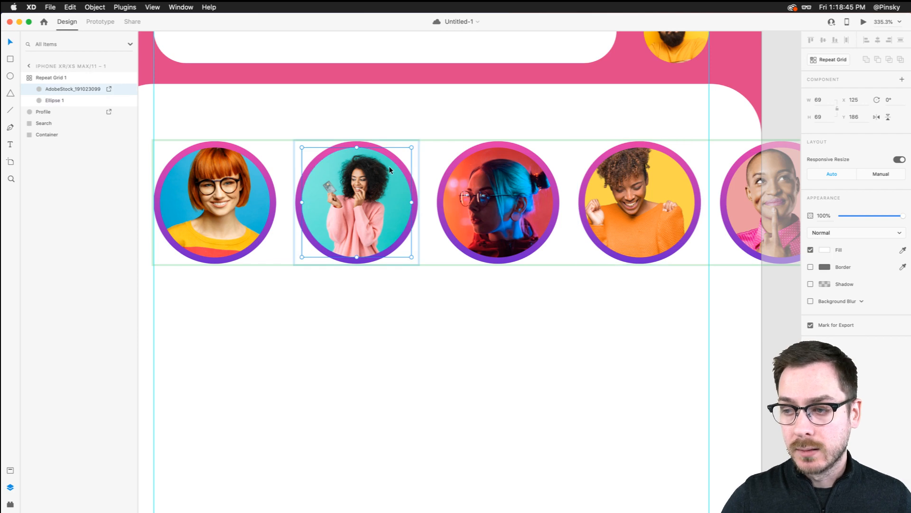
left_click_drag(372, 179, 386, 179)
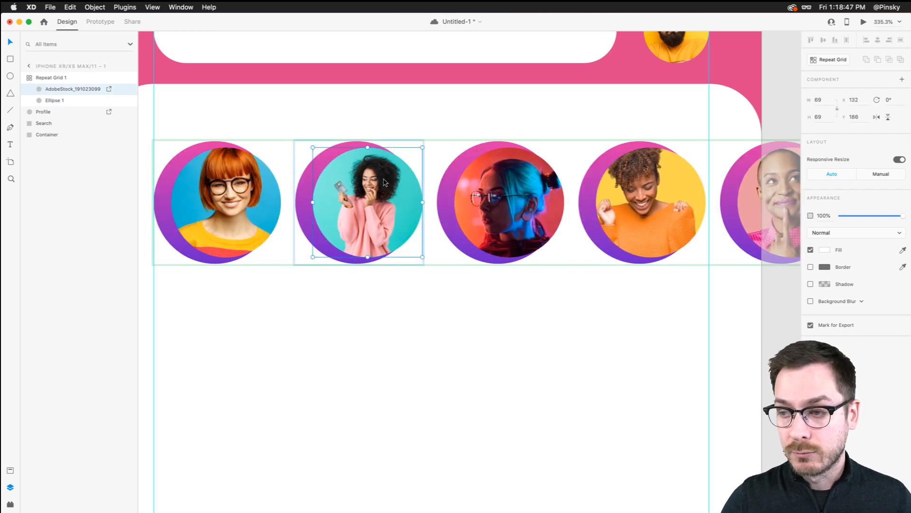
key("super+z")
mouse_move(412, 148)
left_mouse_down()
mouse_move(404, 153)
mouse_move(412, 147)
left_mouse_up()
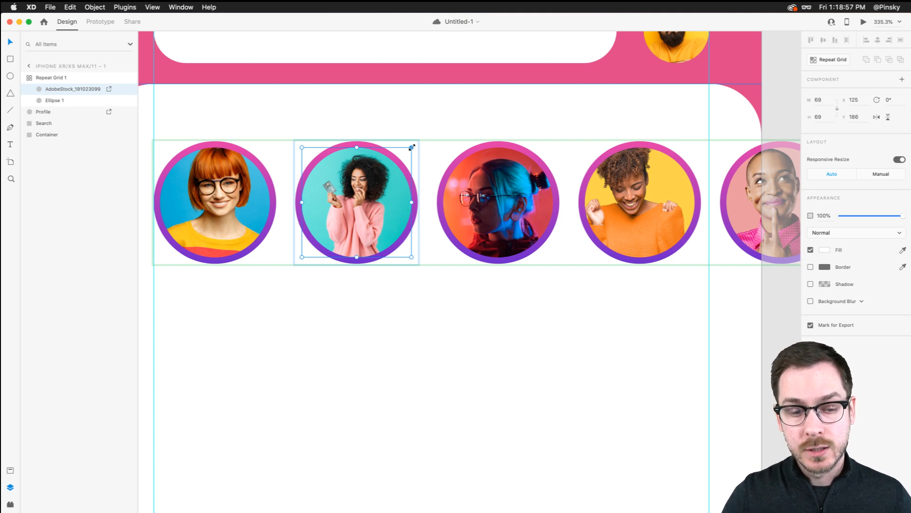
- Save the first photo's gradient ring as a component and add its gradient fill to the document's colour assets
left_click(236, 148)
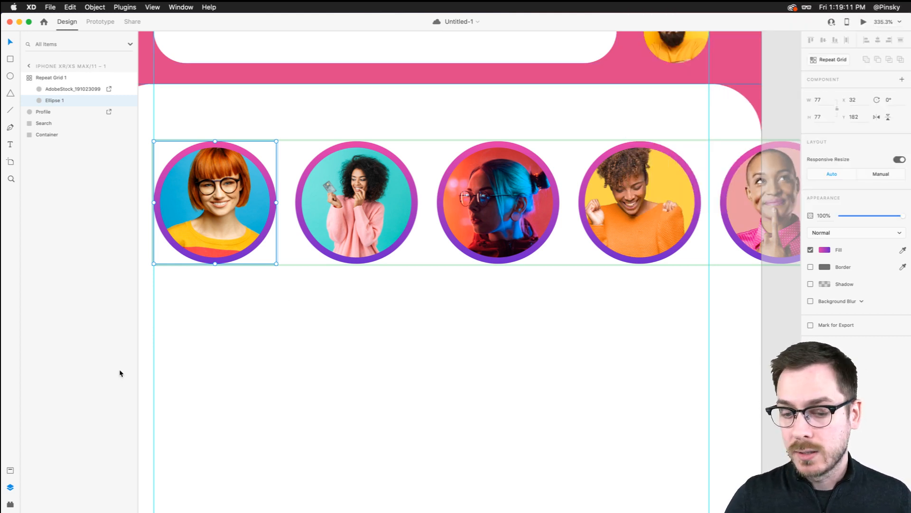
left_click(10, 470)
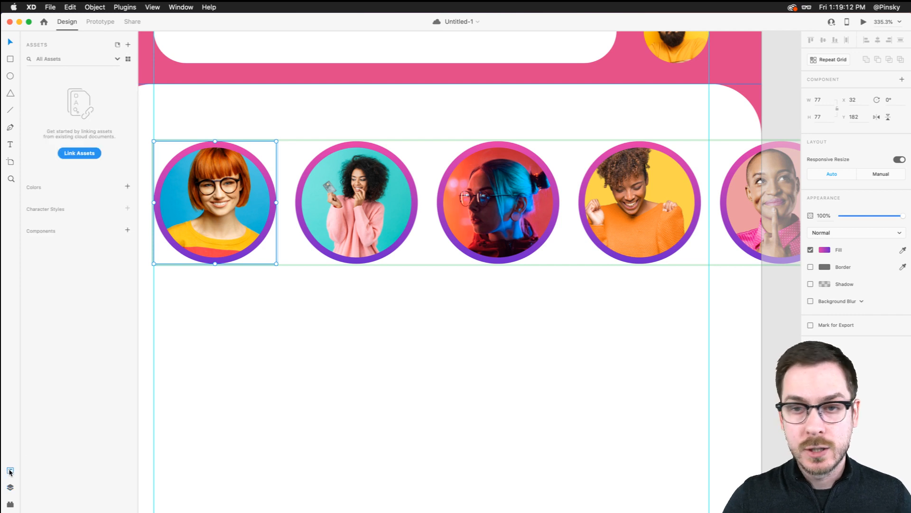
left_click(128, 229)
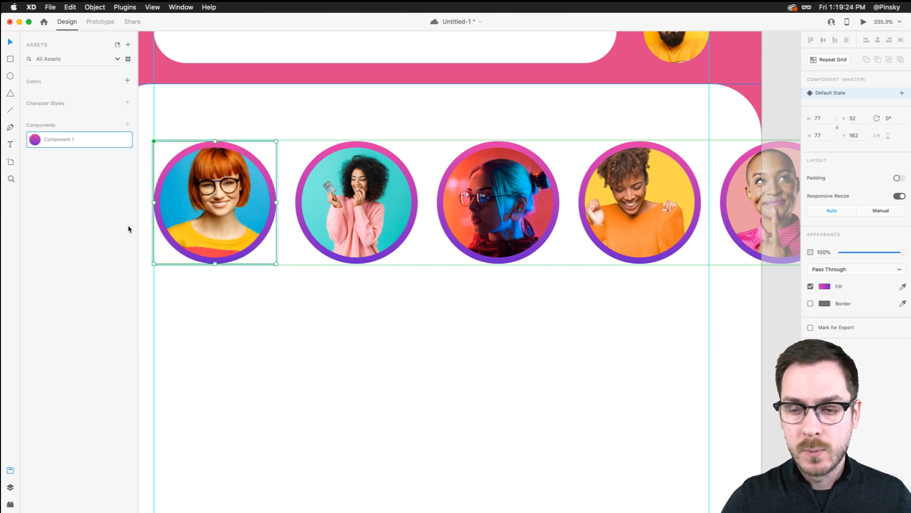
left_click(129, 81)
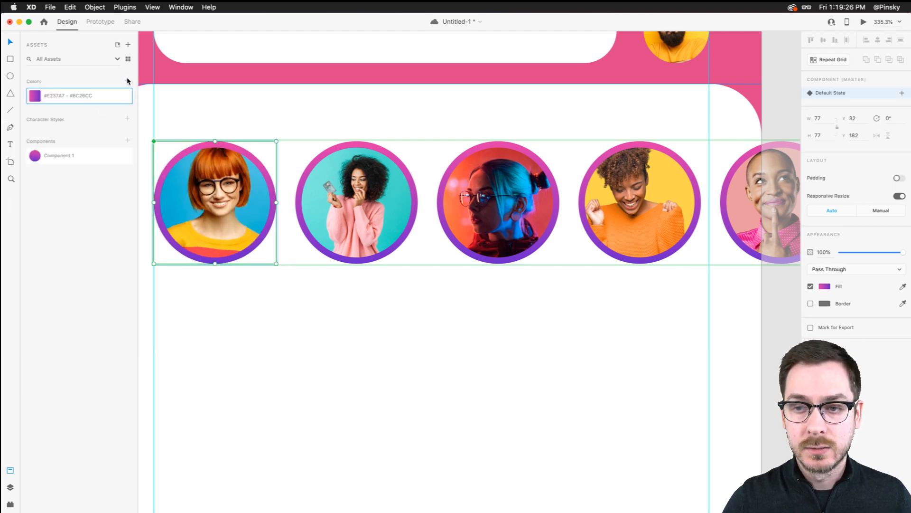
- Try darkening the purple end of the saved gradient colour asset, and undo the change
right_click(86, 94)
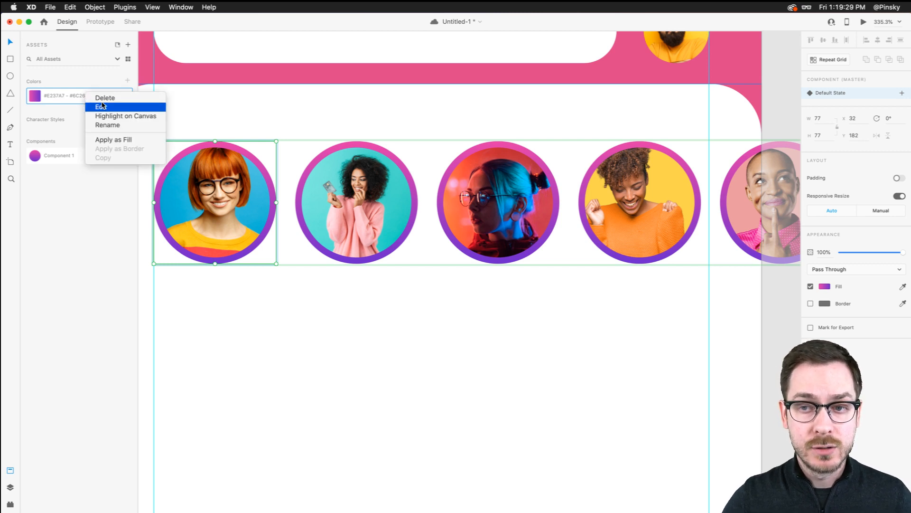
left_click(96, 107)
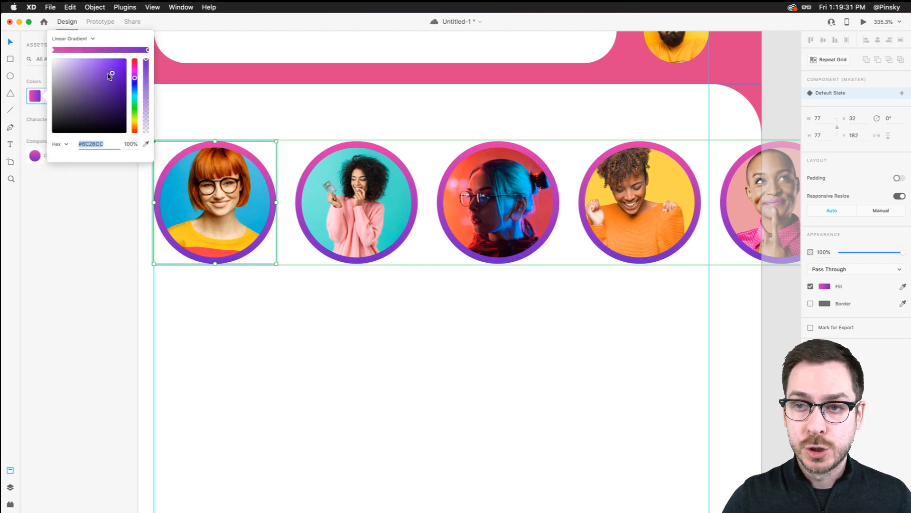
left_click_drag(112, 74, 115, 99)
key("Escape")
key("super+z")
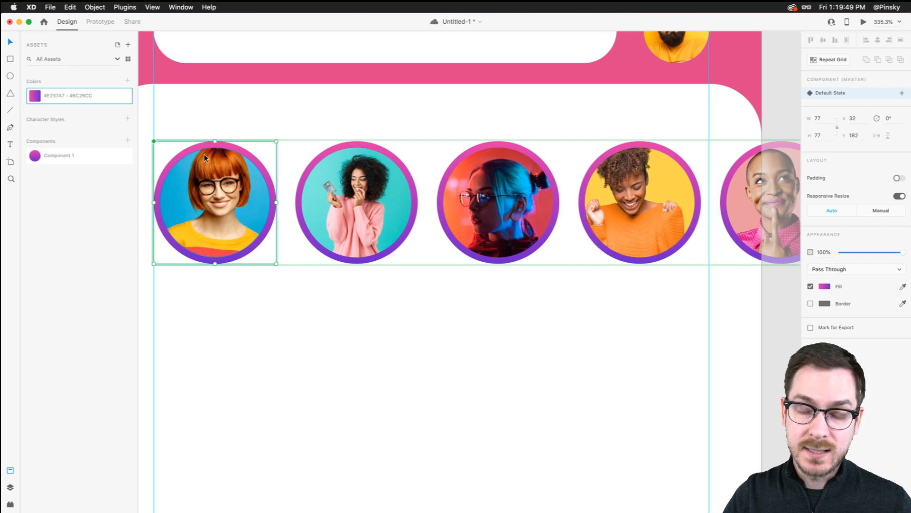
- Rename the gradient ring component as Story in the document assets, show the layers list, and save the document
key("super+s")
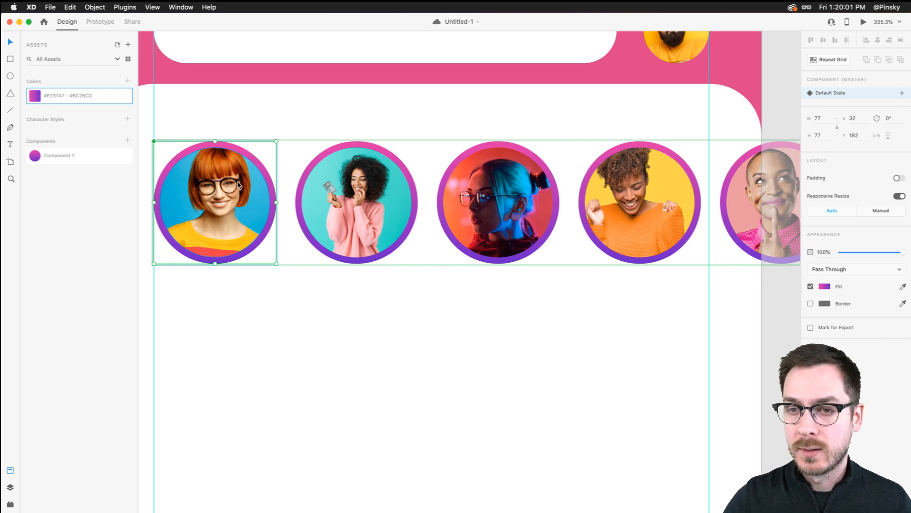
key("super+y")
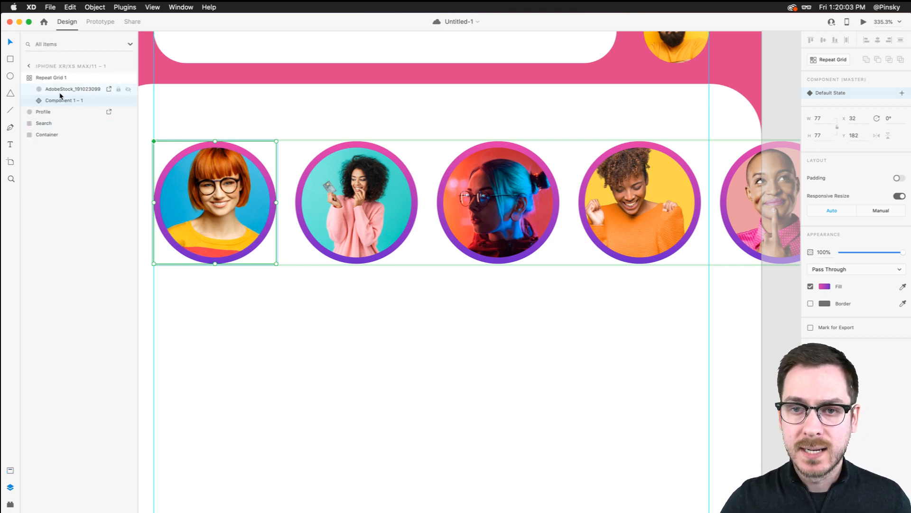
key("super+shift+y")
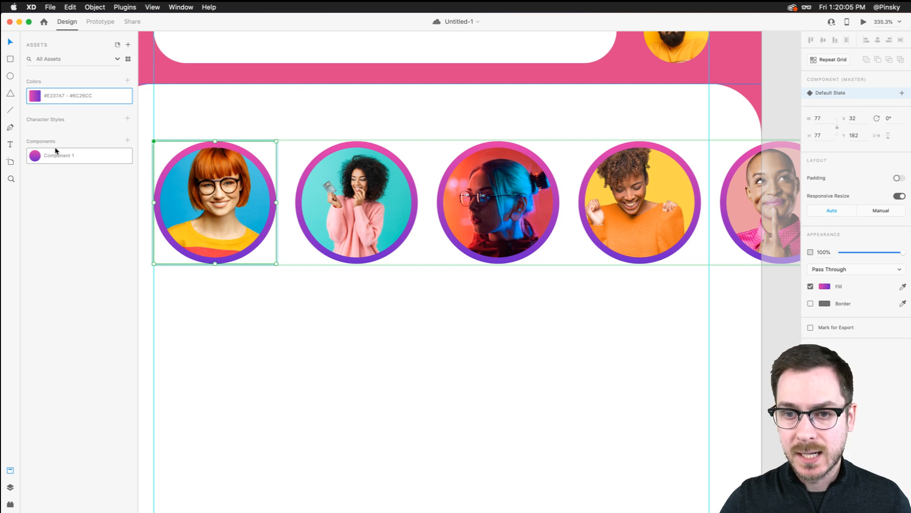
double_click(56, 156)
type("Sto")
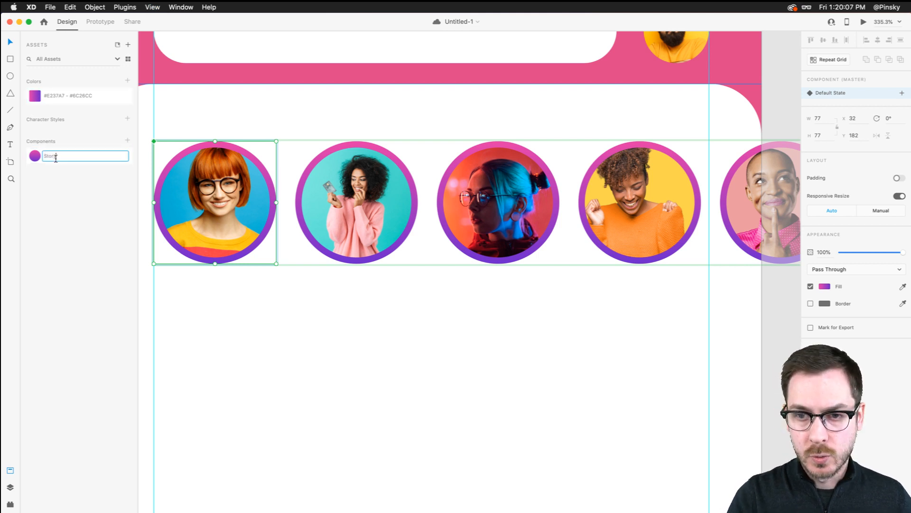
type("ry")
key("Return")
key("super+y")
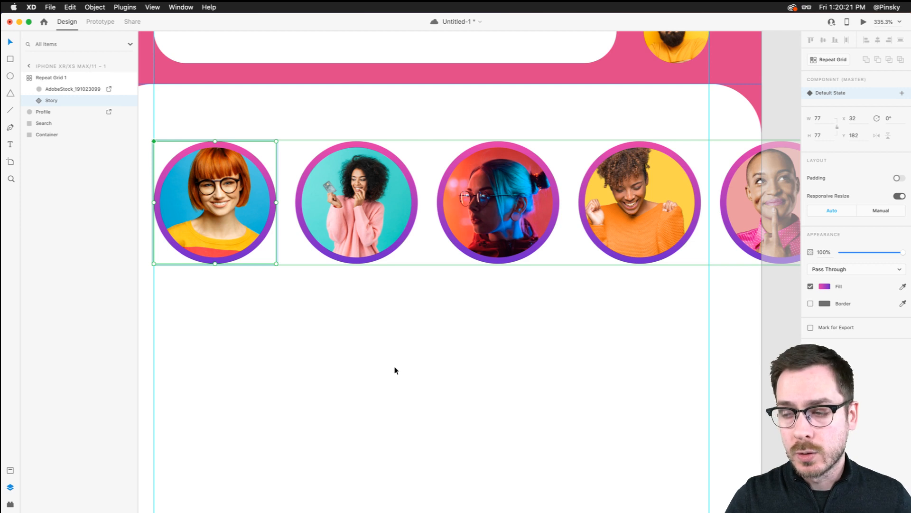
key("super+s")
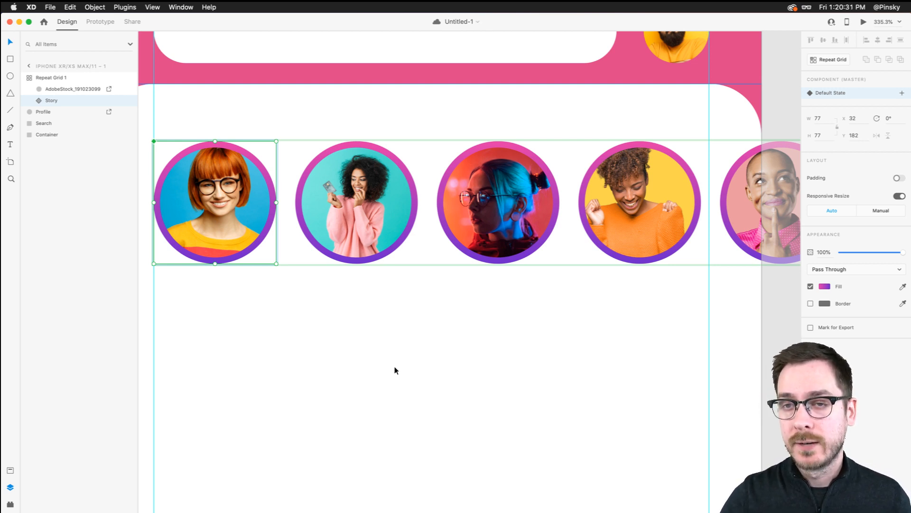
- Lower the opacity of the gradient rings around the fourth and fifth photos to 10%, and leave the grid
scroll(356, 300, "left", 2)
scroll(356, 300, "up", 1)
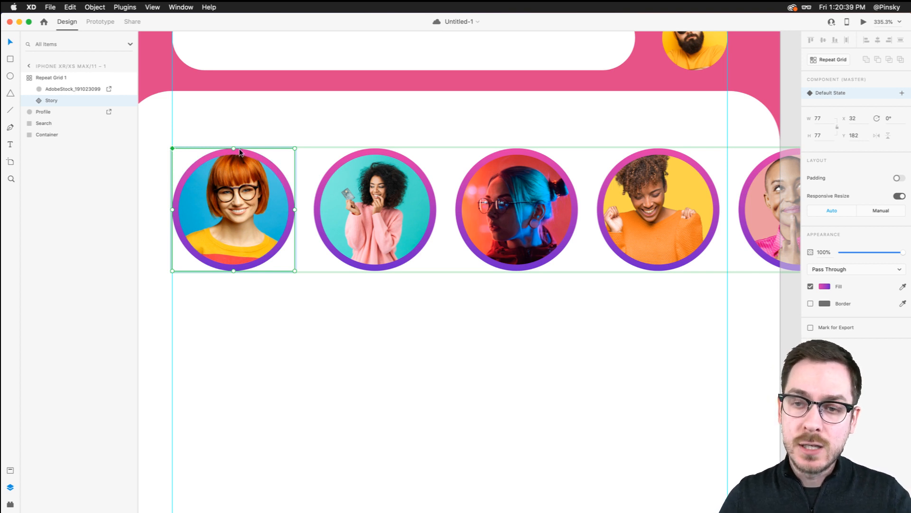
scroll(722, 176, "right", 5)
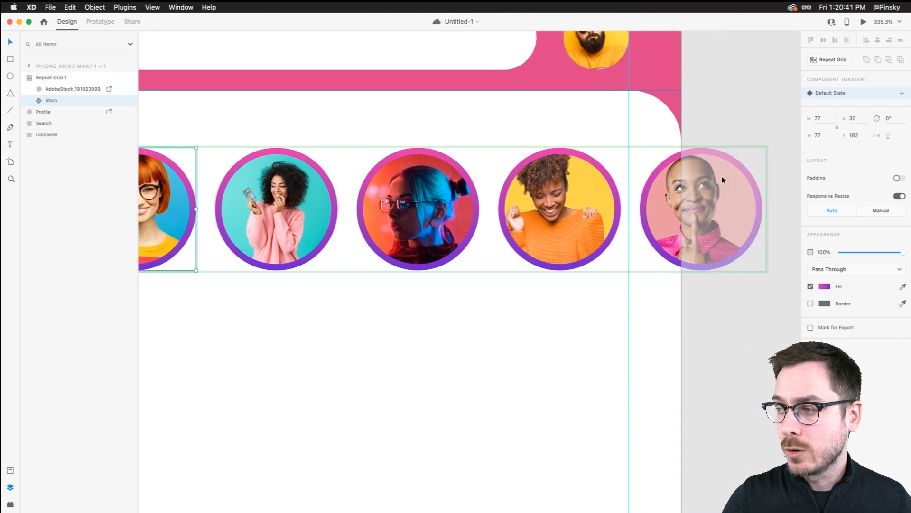
left_click(566, 155)
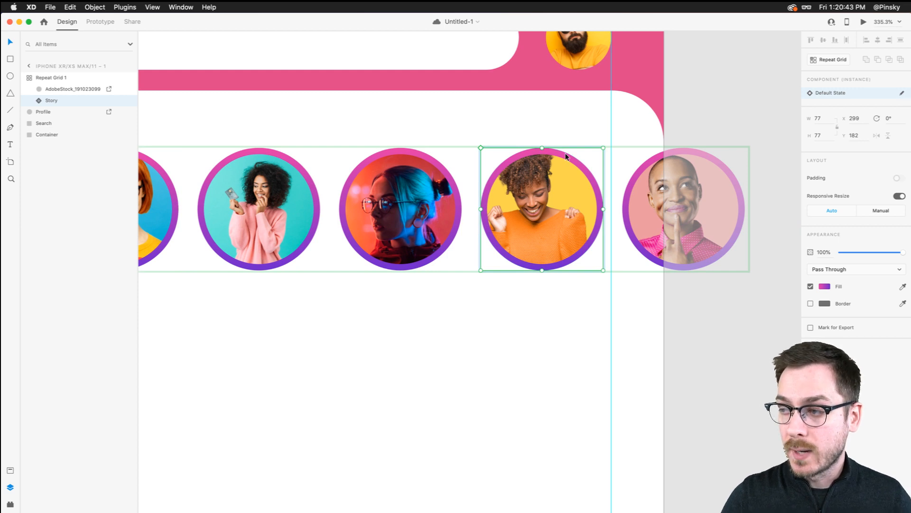
double_click(566, 156)
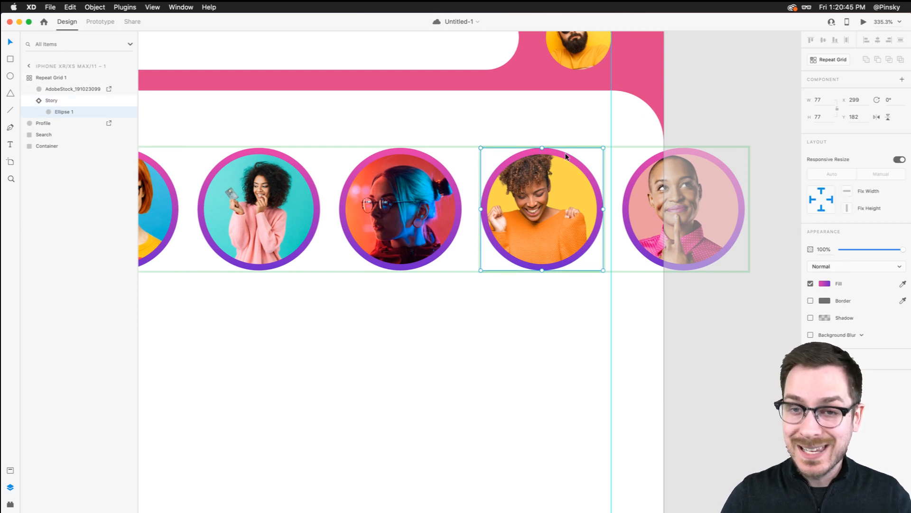
left_click_drag(902, 249, 848, 256)
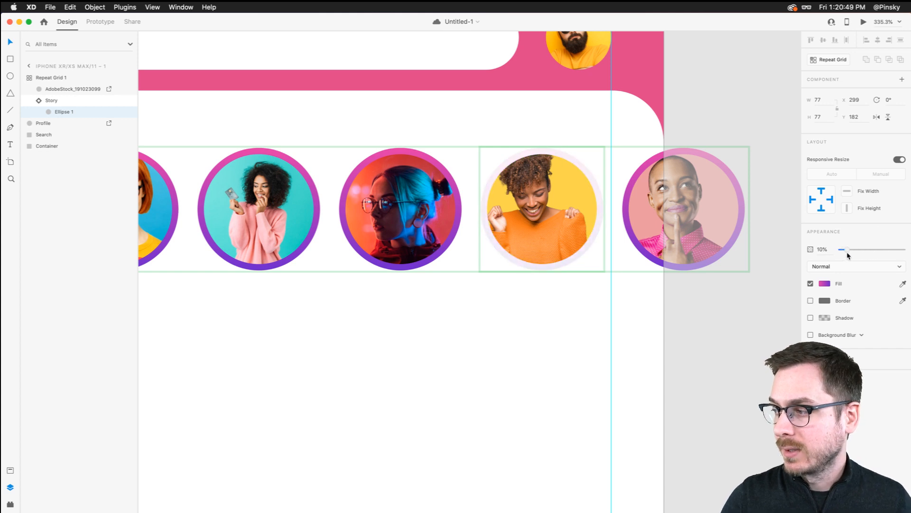
left_click(655, 154)
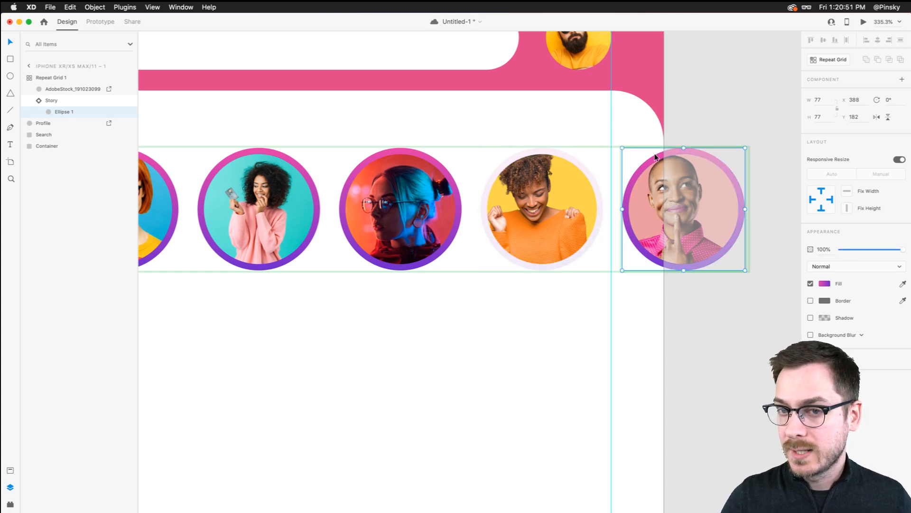
key("1")
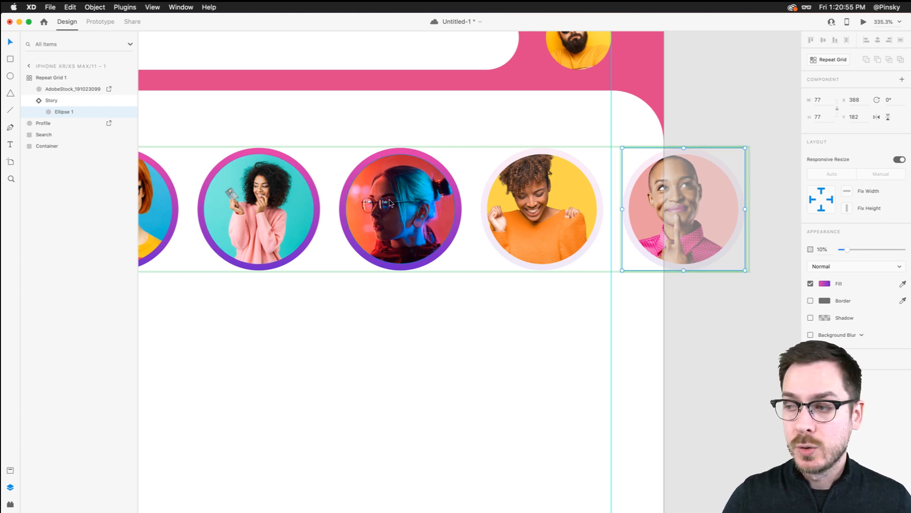
scroll(390, 202, "down", 5)
left_click(338, 281)
scroll(338, 280, "left", 2)
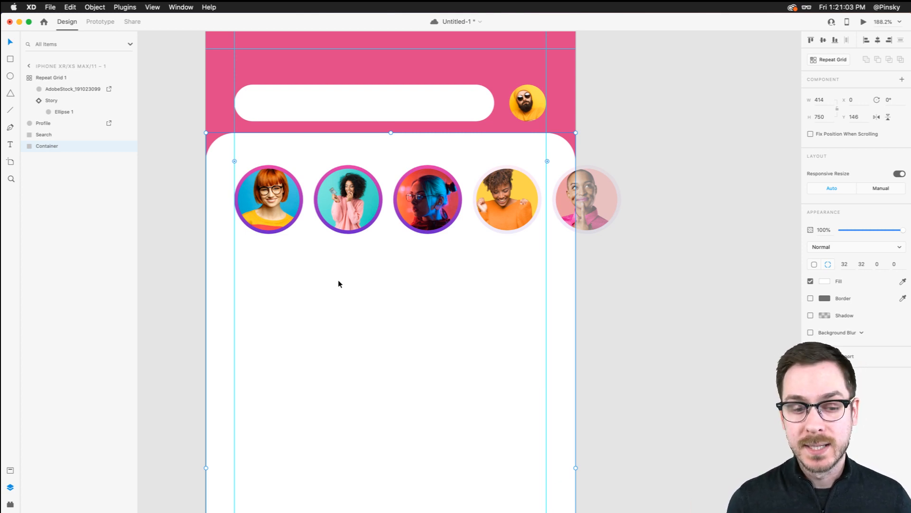
left_click(277, 188)
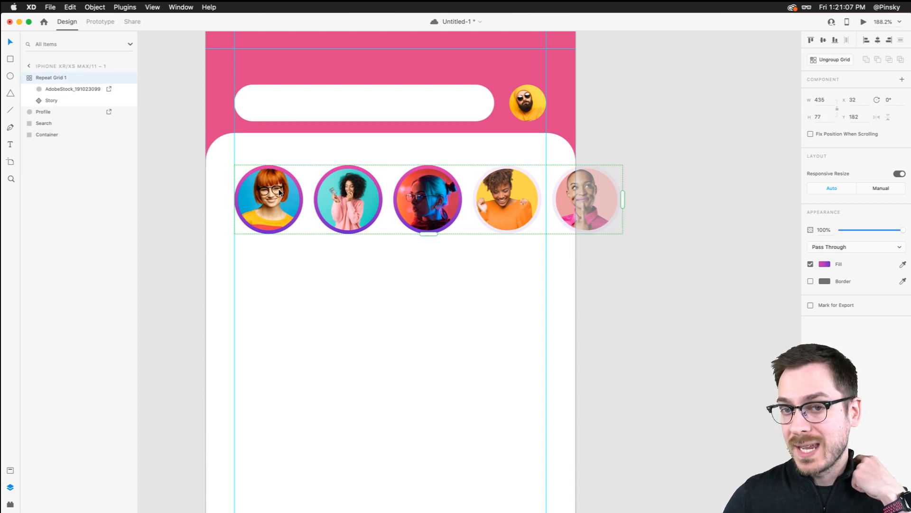
double_click(277, 189)
left_click_drag(277, 188, 272, 196)
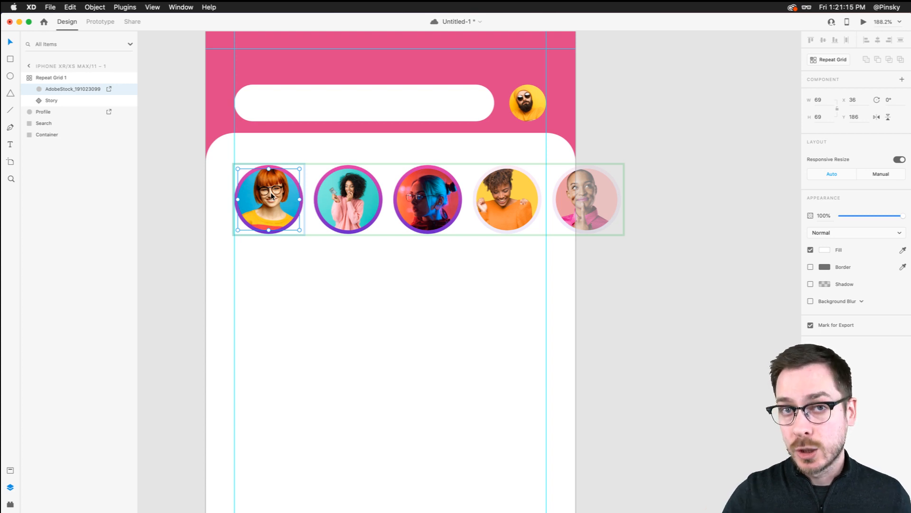
left_click(261, 260)
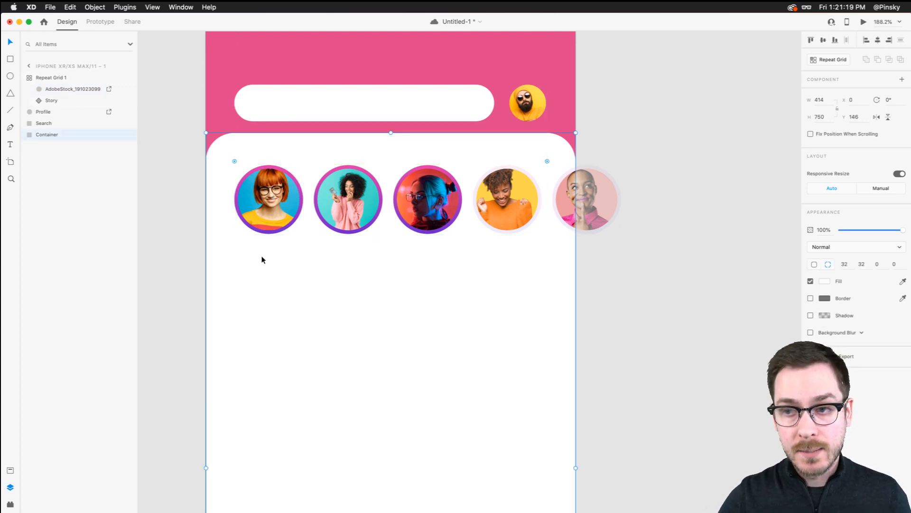
- Rename the Repeat Grid of portrait photos as Stories
scroll(262, 259, "down", 5)
left_click(565, 245)
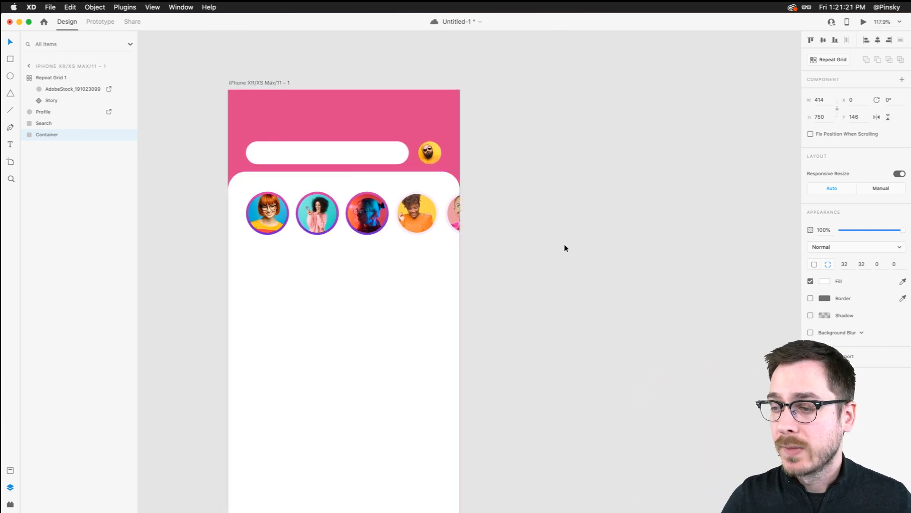
left_click(345, 215)
double_click(61, 77)
type("S")
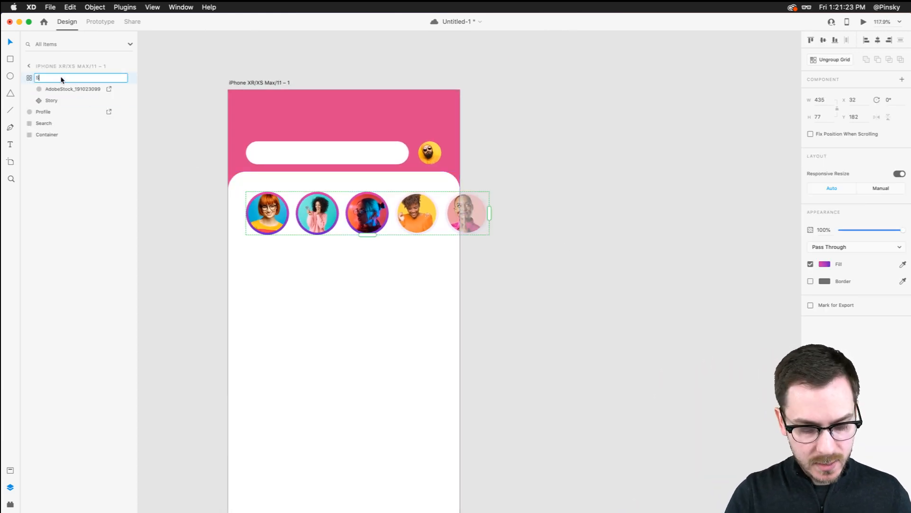
type("tories")
key("Return")
left_click(294, 270)
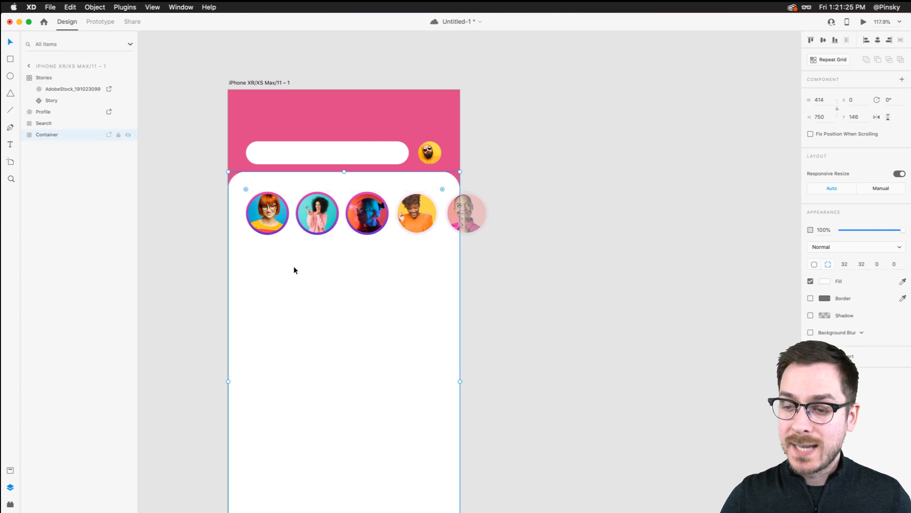
- Show the guides and draw a rectangle about 224 wide and 149 high from the left guide, below the photo row
key("super+semicolon")
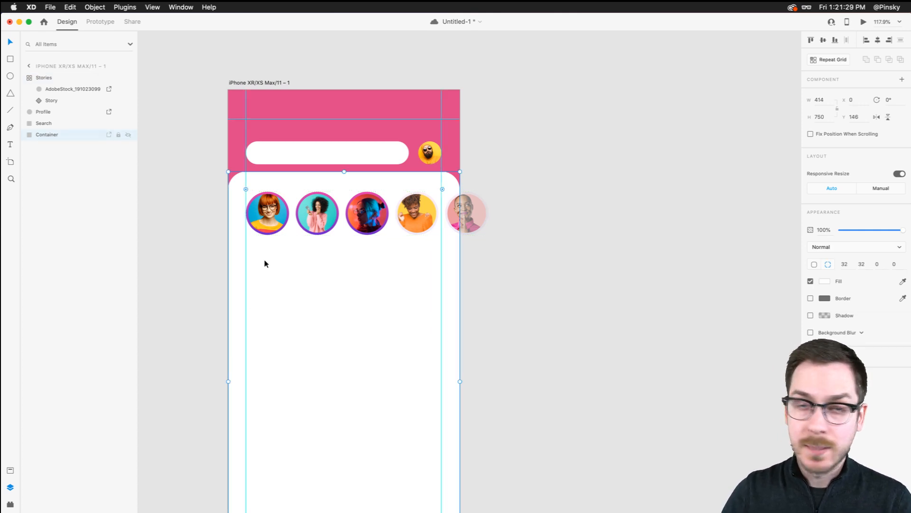
left_click(11, 59)
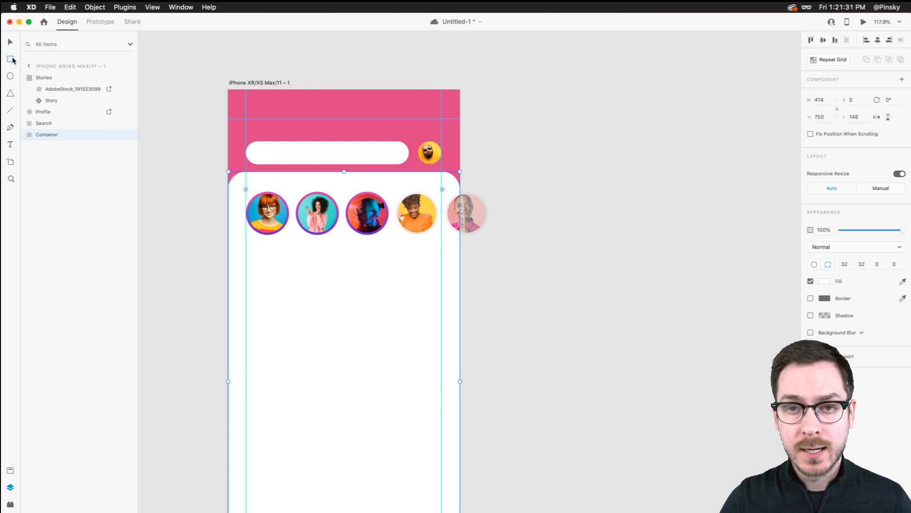
mouse_move(246, 258)
left_mouse_down()
mouse_move(381, 348)
mouse_move(343, 356)
left_mouse_up()
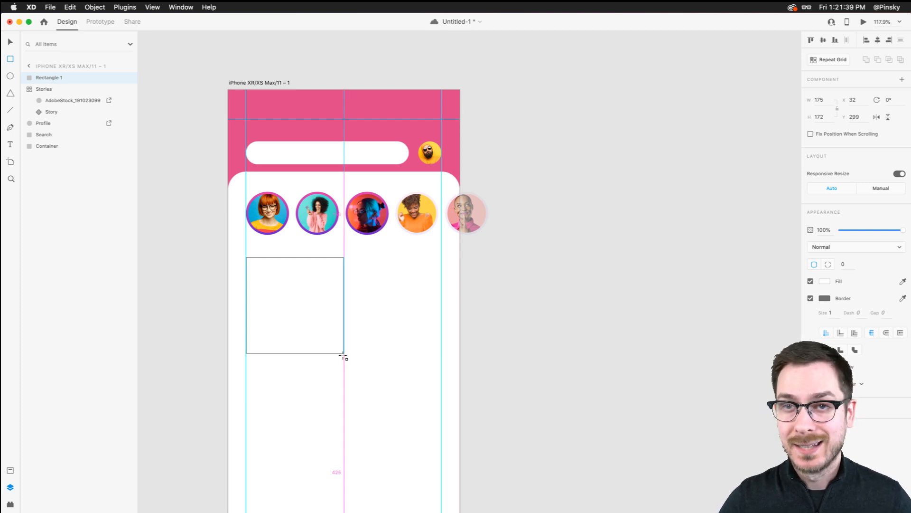
mouse_move(343, 356)
left_mouse_down()
mouse_move(370, 351)
mouse_move(371, 340)
left_mouse_up()
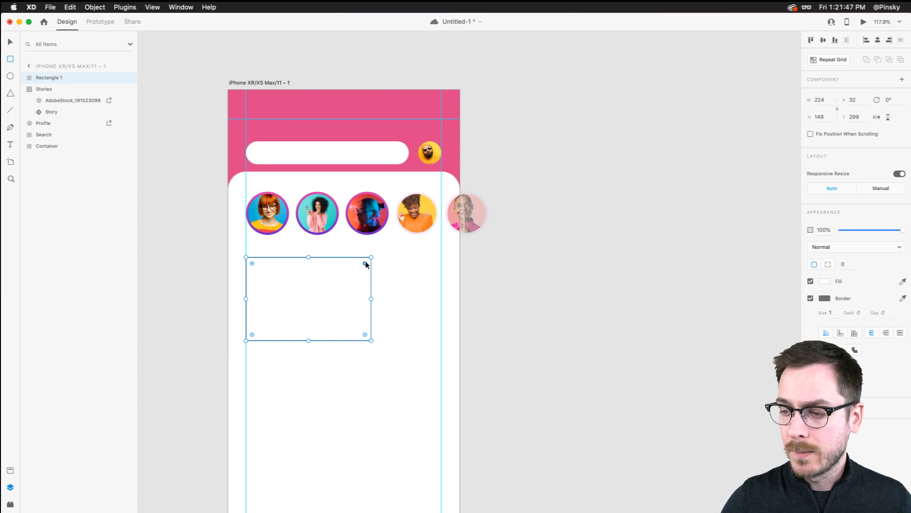
- Round all corners of the new rectangle to a radius of 8
scroll(367, 266, "up", 5)
scroll(367, 266, "left", 4)
scroll(366, 266, "down", 2)
key("v")
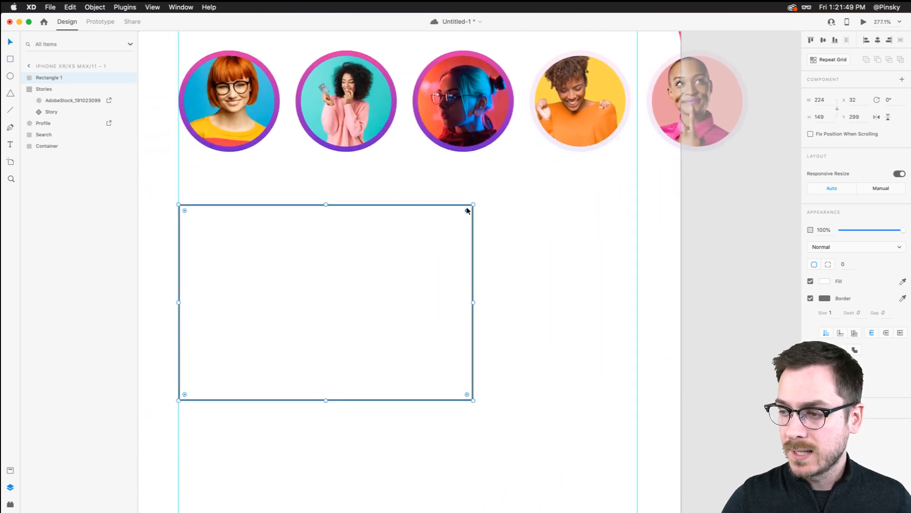
left_click_drag(467, 209, 464, 212)
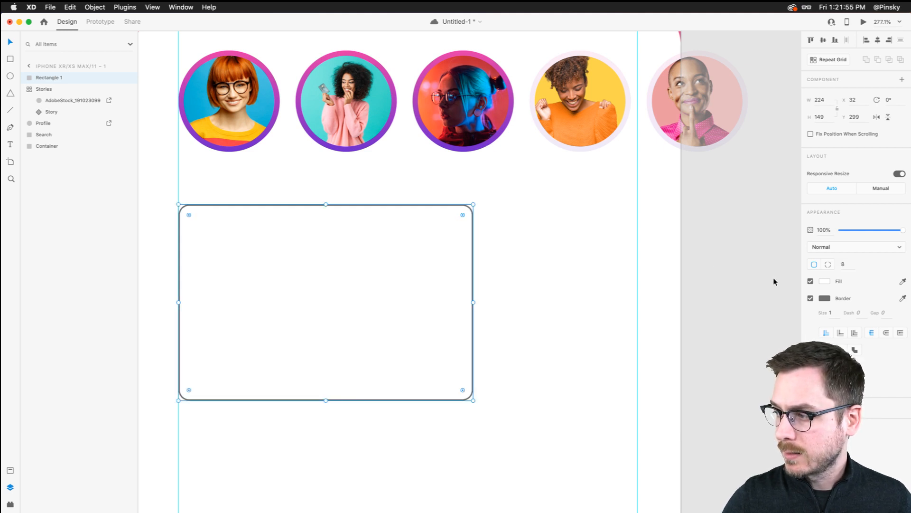
- Remove the rectangle's border and fill it with light grey
left_click(810, 299)
left_click(824, 281)
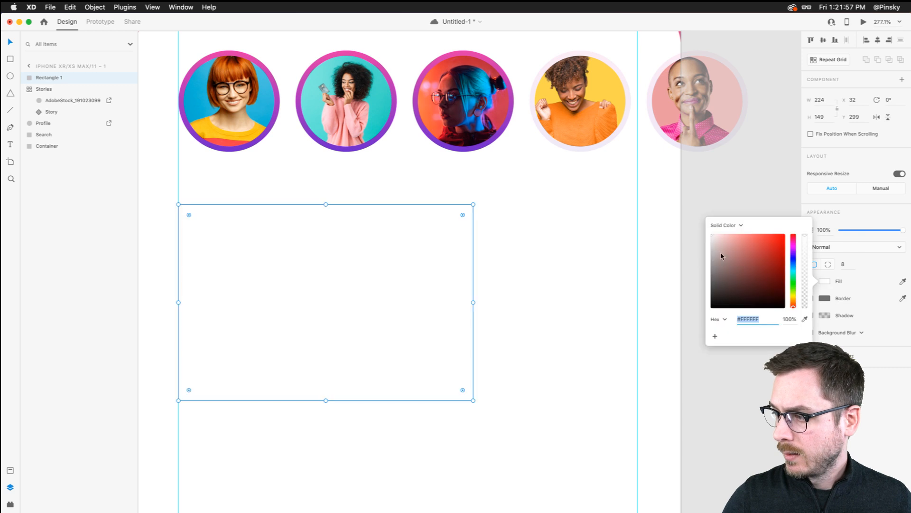
left_click_drag(718, 241, 703, 248)
key("Escape")
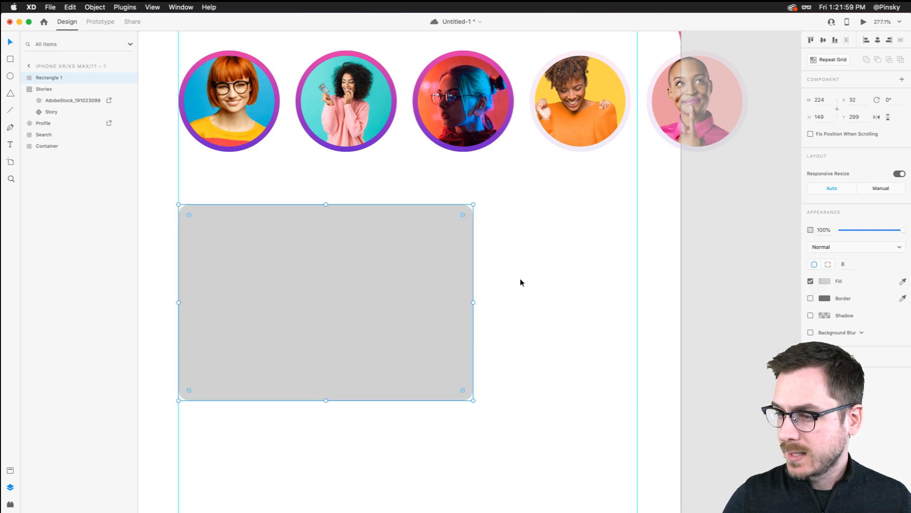
- Turn the grey rectangle into a Repeat Grid of two side-by-side tiles and narrow the gap between them, making it about 457 wide overall
scroll(521, 282, "down", 4)
scroll(521, 282, "right", 1)
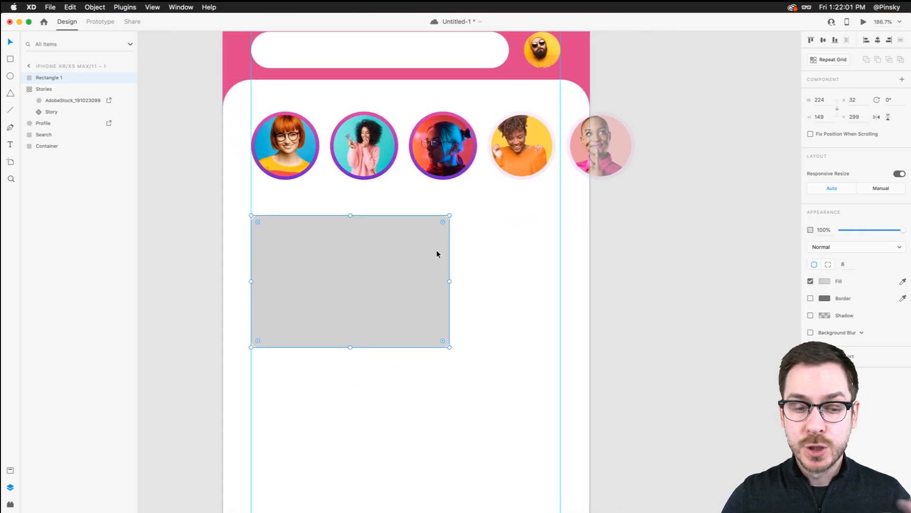
left_click(846, 62)
left_click_drag(449, 281, 667, 281)
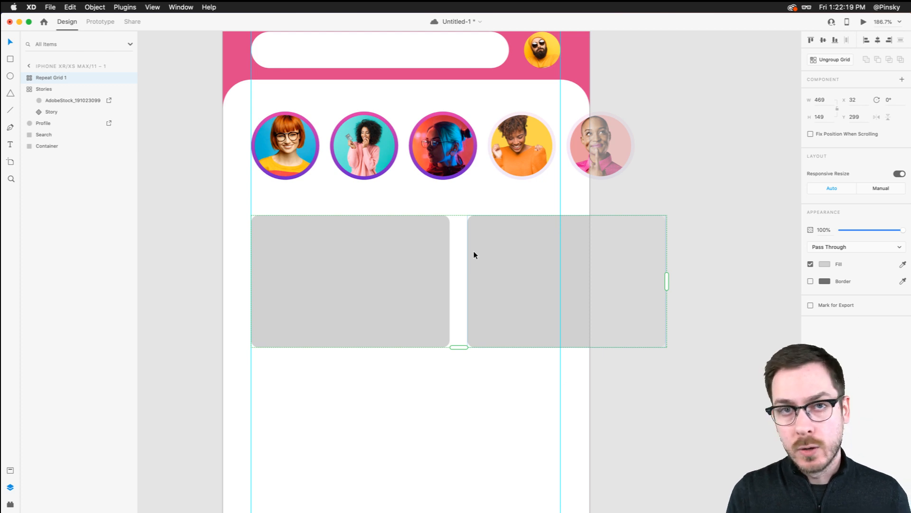
left_click_drag(464, 262, 453, 262)
scroll(446, 327, "down", 1)
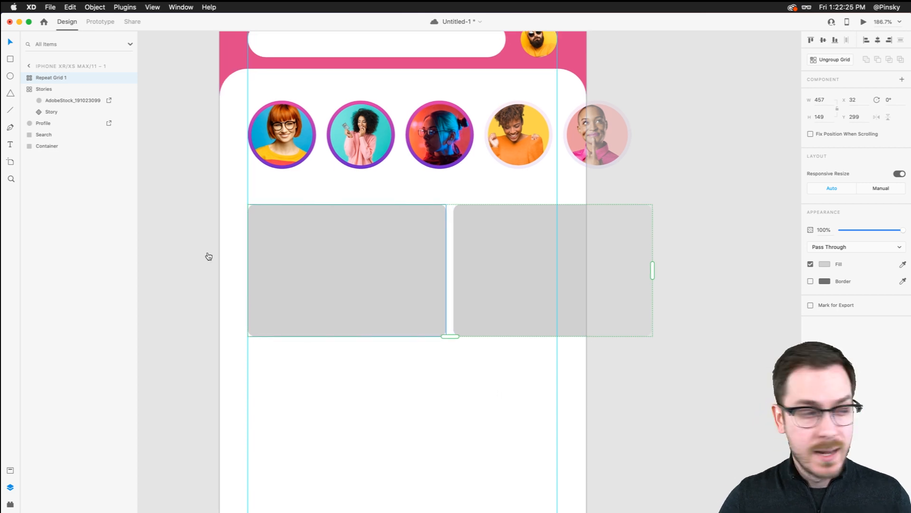
- Switch to Finder and show the Colorful folder containing the music-themed images
key("super+Tab")
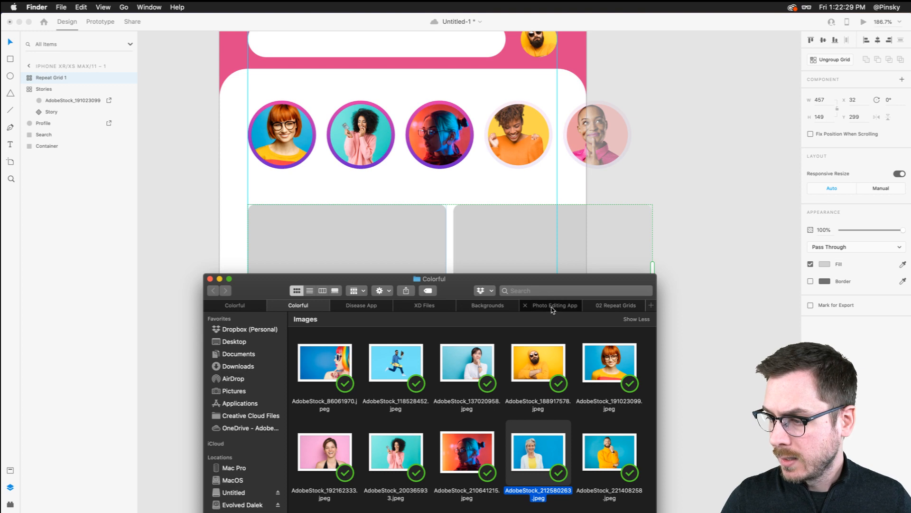
left_click(246, 304)
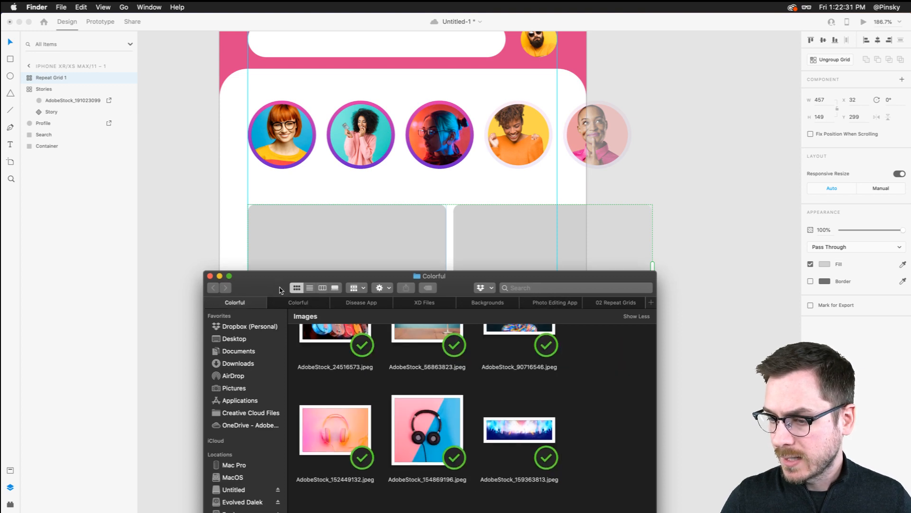
left_click_drag(282, 291, 282, 162)
scroll(536, 333, "down", 3)
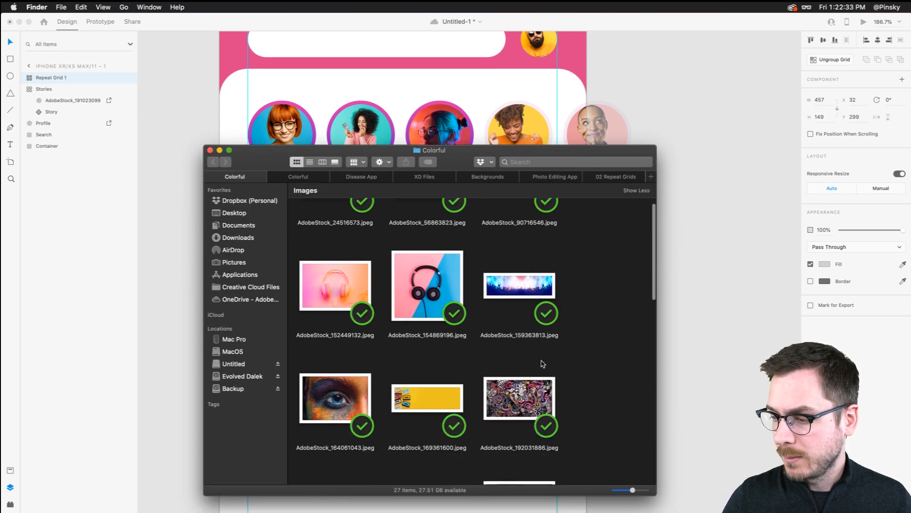
- Fill the two-tile Repeat Grid in XD with AdobeStock_24516573.jpeg and AdobeStock_192031886.jpeg from the folder
left_click(519, 391)
scroll(516, 401, "down", 4)
scroll(516, 401, "down", 5)
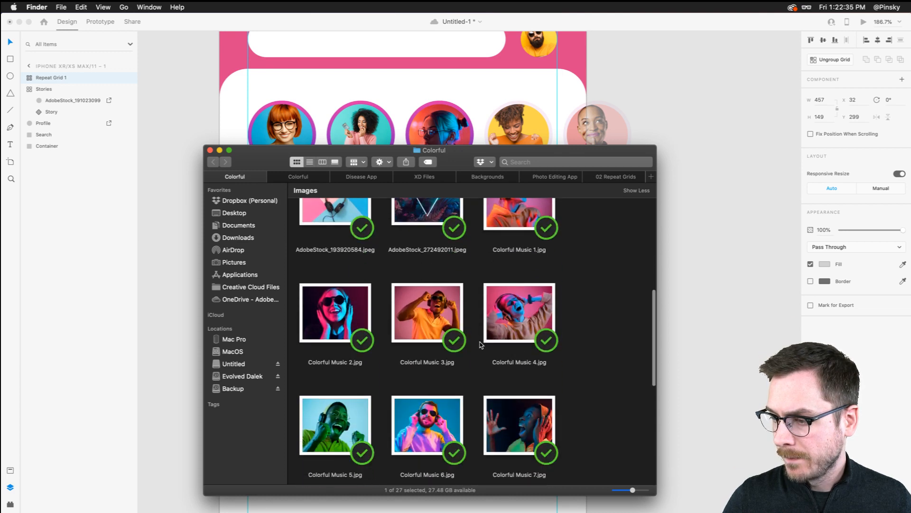
scroll(481, 344, "up", 5)
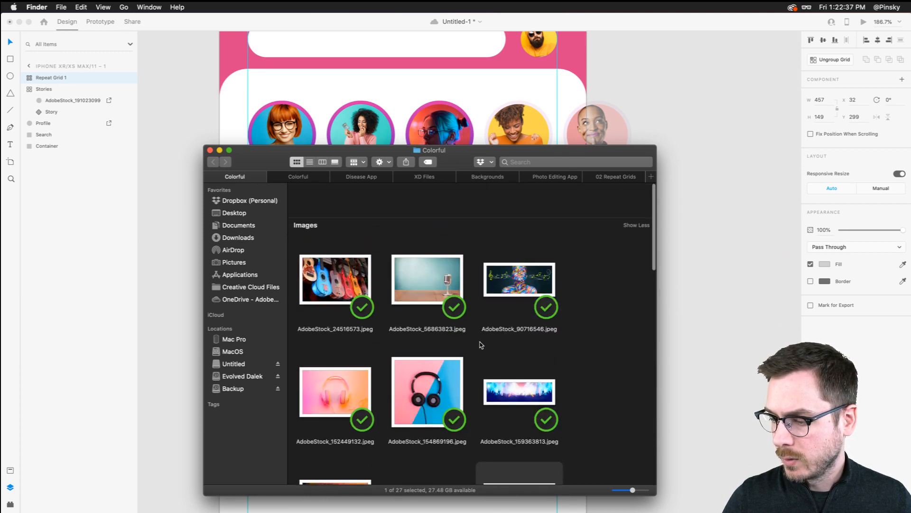
left_click(335, 249, "super")
left_click_drag(274, 155, 556, 166)
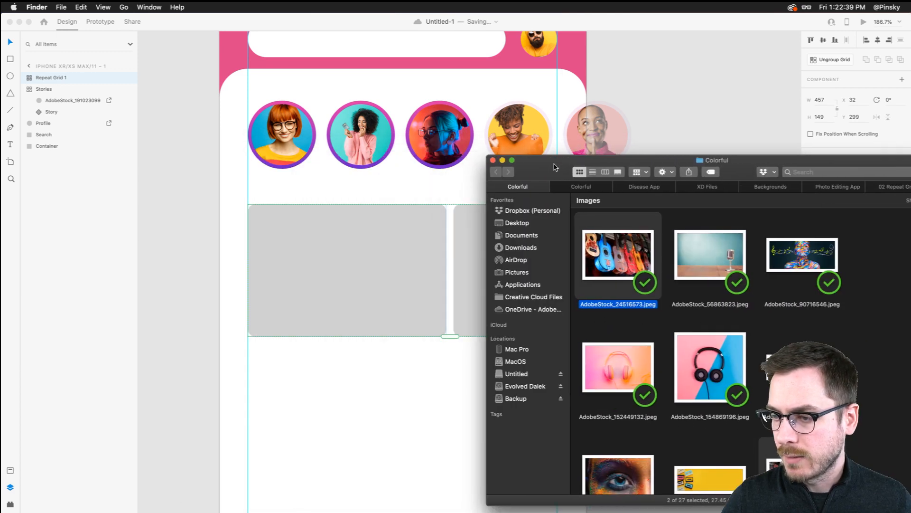
left_click_drag(617, 256, 348, 261)
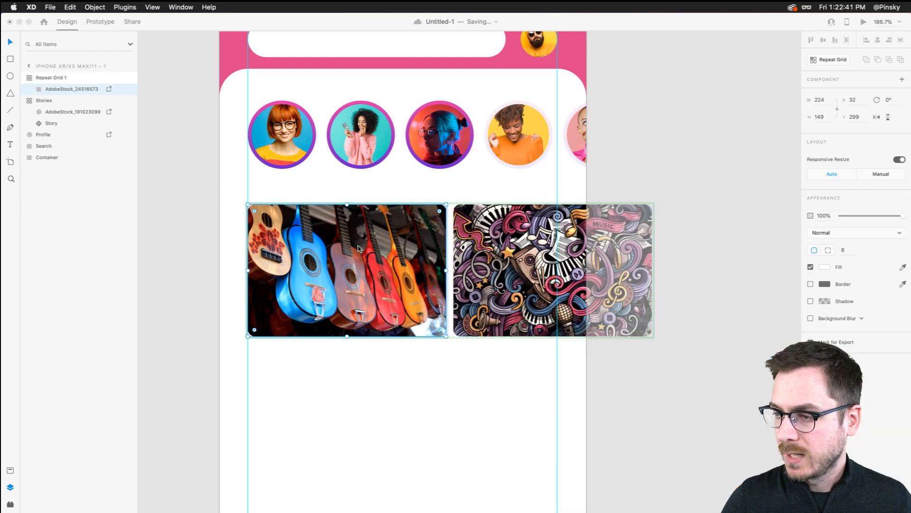
left_click(721, 236)
scroll(718, 235, "down", 3)
scroll(522, 190, "right", 2)
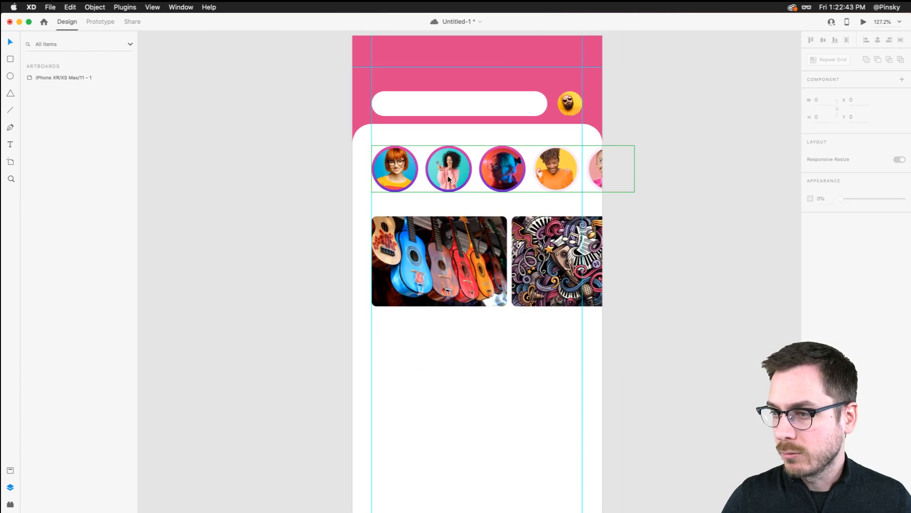
- Draw a square about 165 by 165 below the image tiles, starting from the left guide
left_click(403, 170)
left_click_drag(399, 172, 400, 171)
scroll(386, 269, "down", 4)
left_click(382, 309)
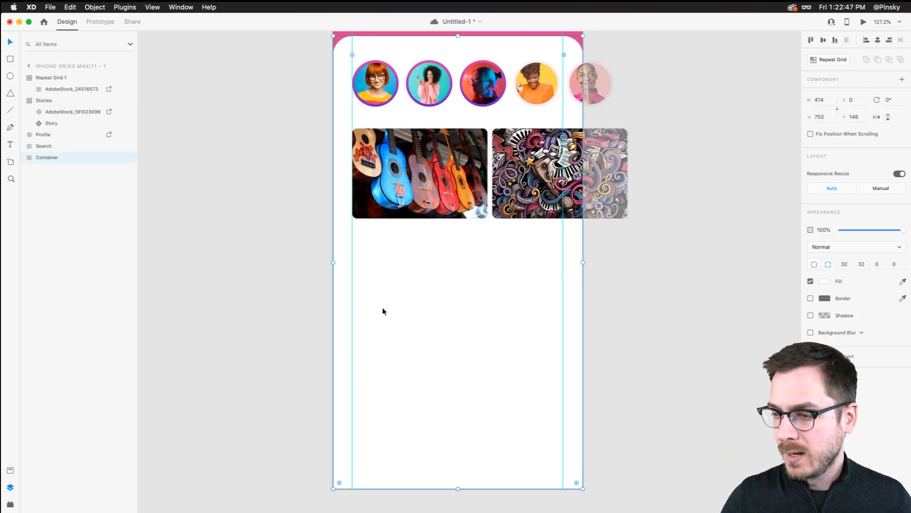
scroll(383, 309, "down", 2)
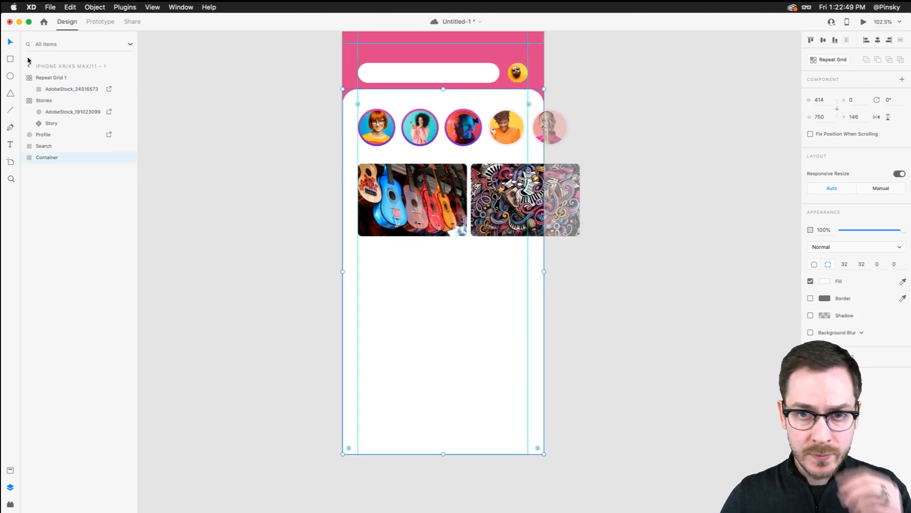
left_click(10, 59)
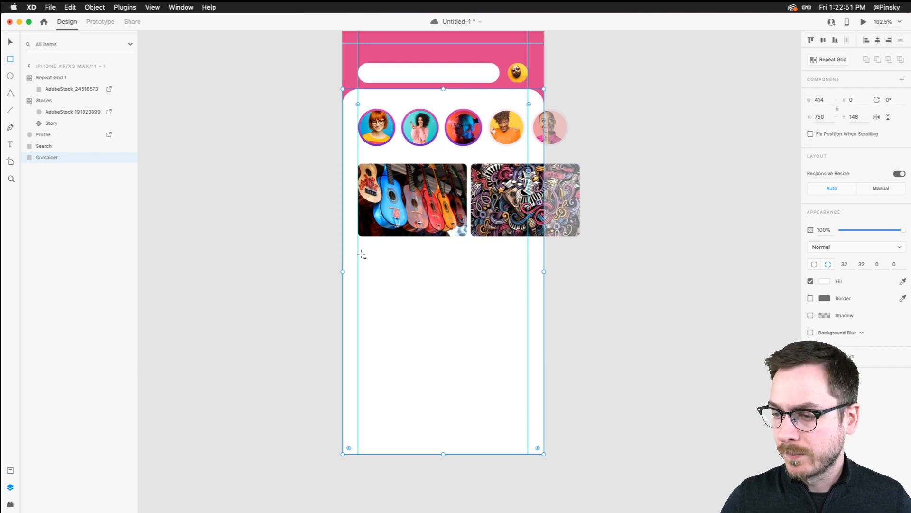
mouse_move(358, 249)
left_mouse_down()
mouse_move(419, 283)
mouse_move(465, 348)
mouse_move(453, 331)
left_mouse_up()
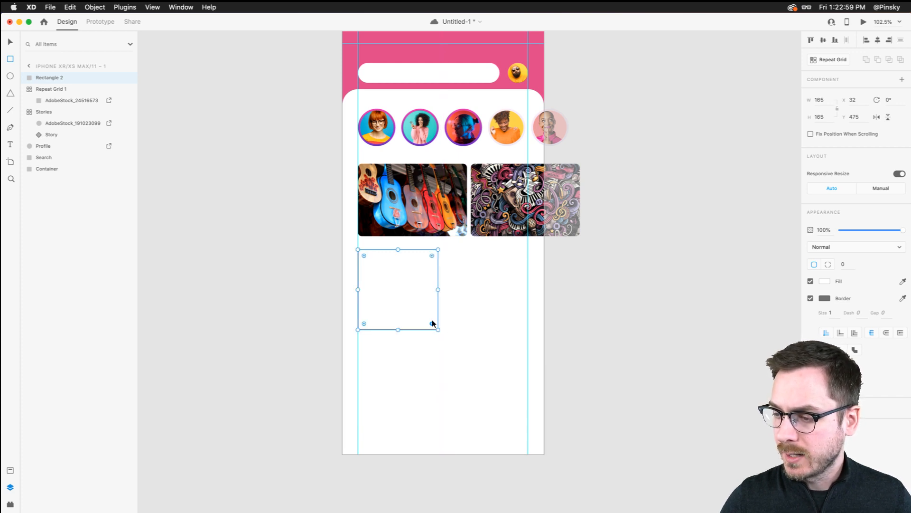
- Round all corners of the new square to a radius of 8 and remove its border
left_click(844, 265)
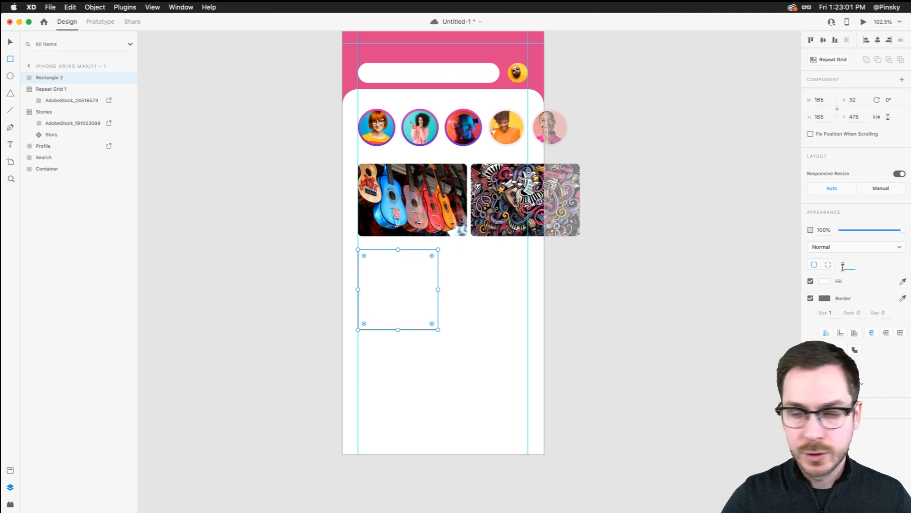
type("8")
left_click(810, 298)
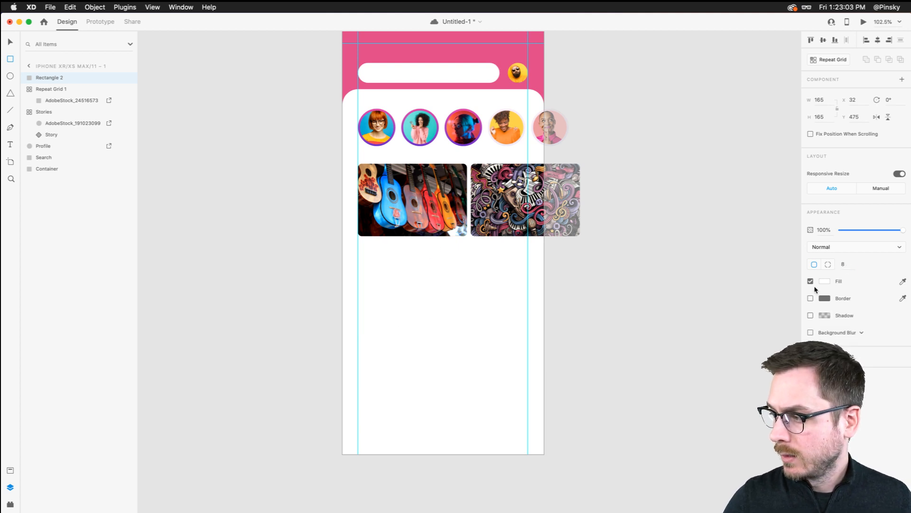
- Fill the rounded square with light grey and save the document
left_click(825, 281)
left_click_drag(740, 245, 695, 247)
key("Escape")
key("v")
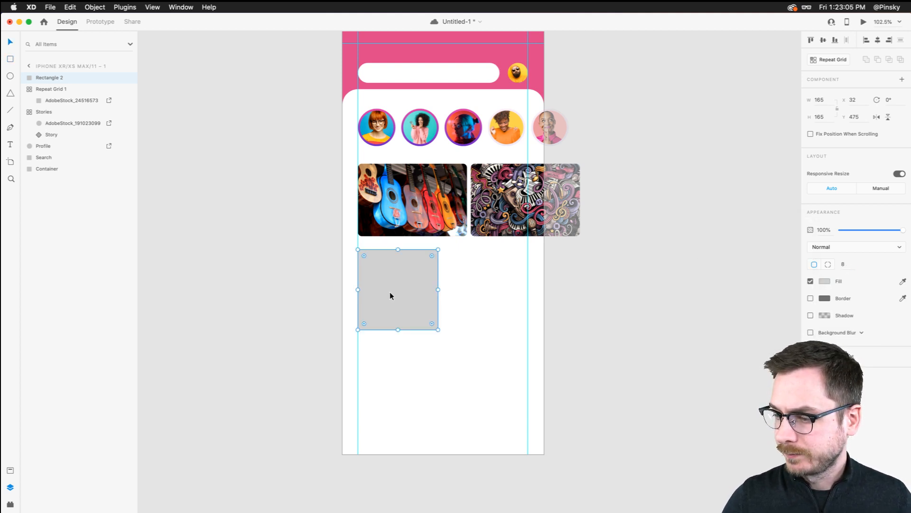
scroll(397, 305, "up", 5)
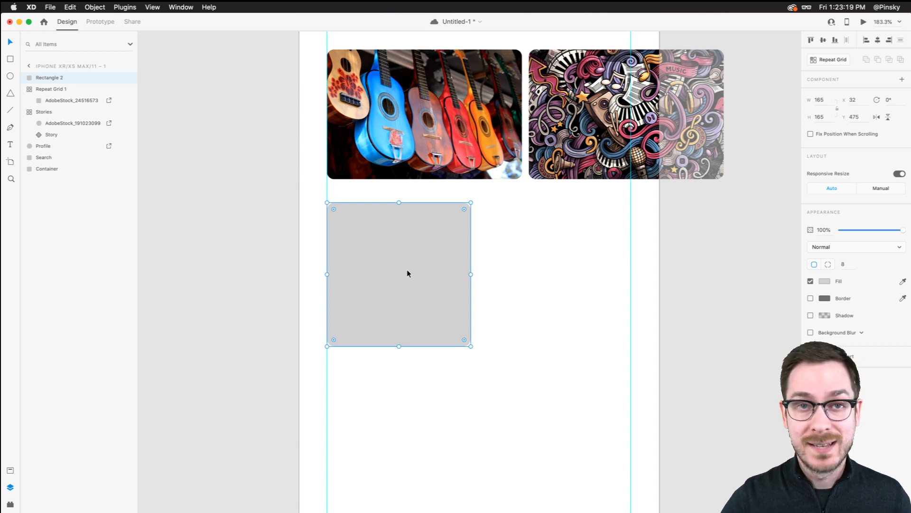
key("super+s")
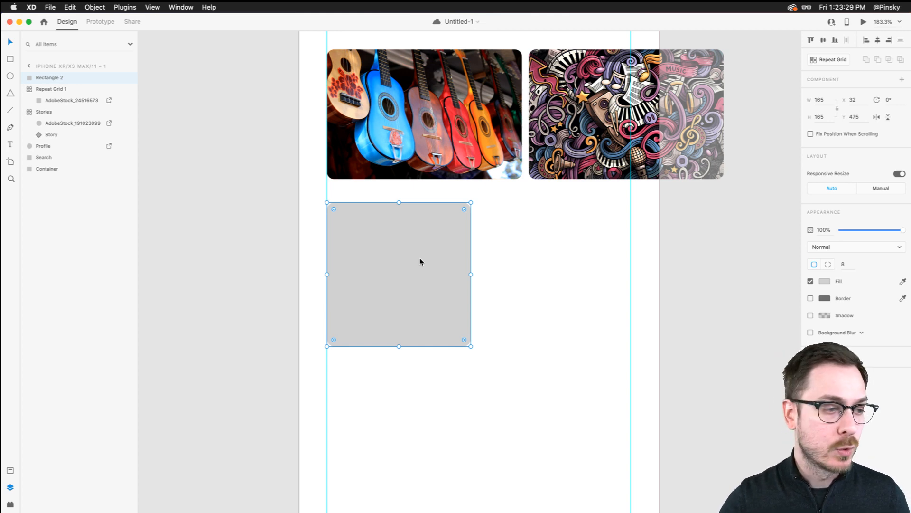
- Rename the Repeat Grid holding the image tiles as Feature
scroll(373, 366, "up", 5)
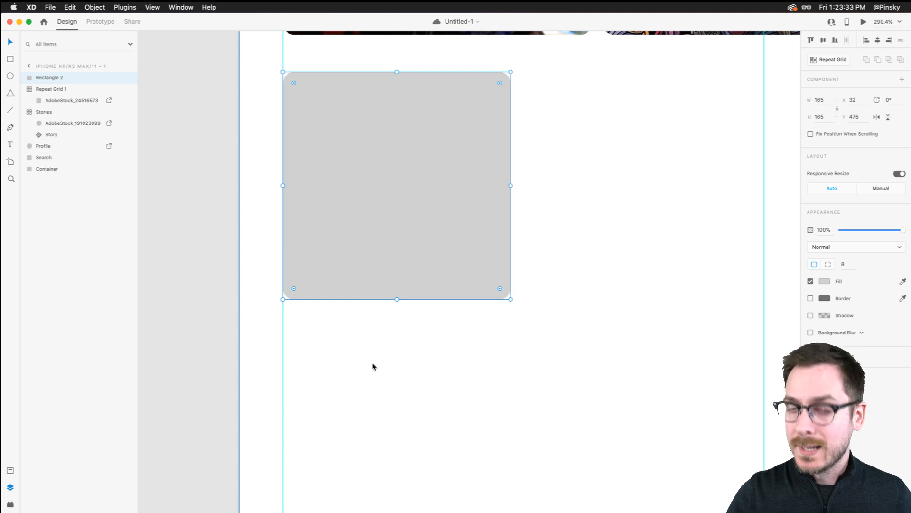
left_click(50, 89)
double_click(50, 89)
type("Feature")
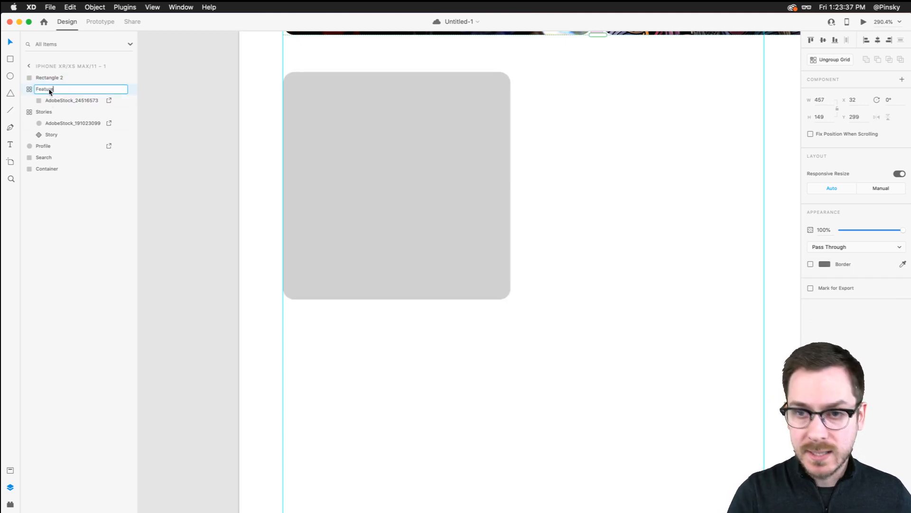
key("Return")
- Save the document and add the text "Song name" just below the grey square, aligned with the left guide
left_click(376, 221)
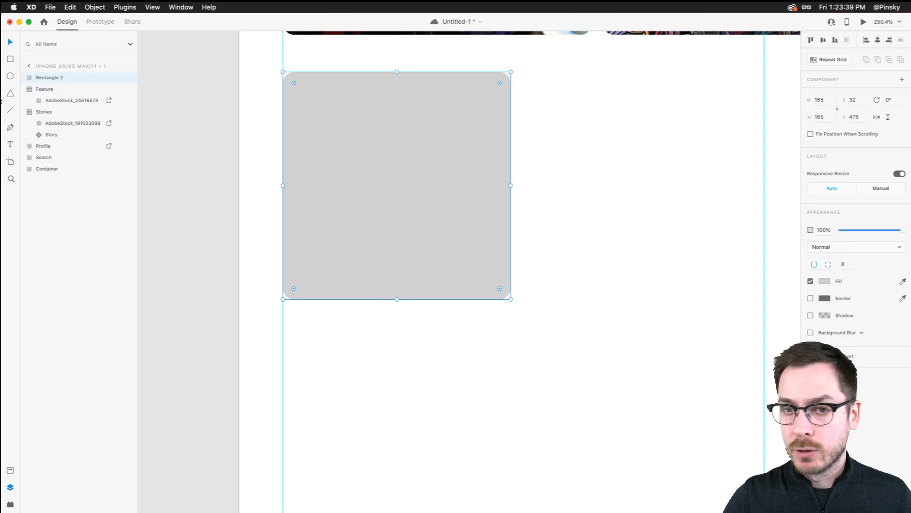
left_click(11, 144)
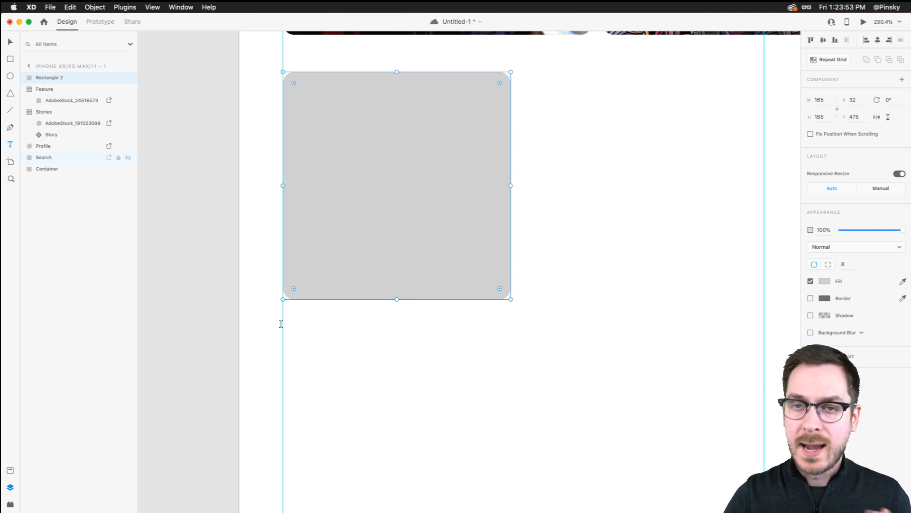
key("super+s")
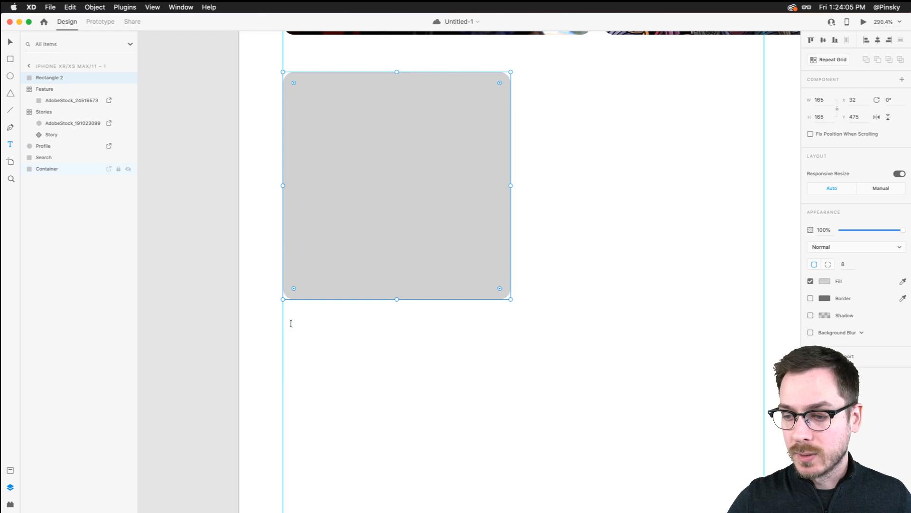
left_click(283, 329)
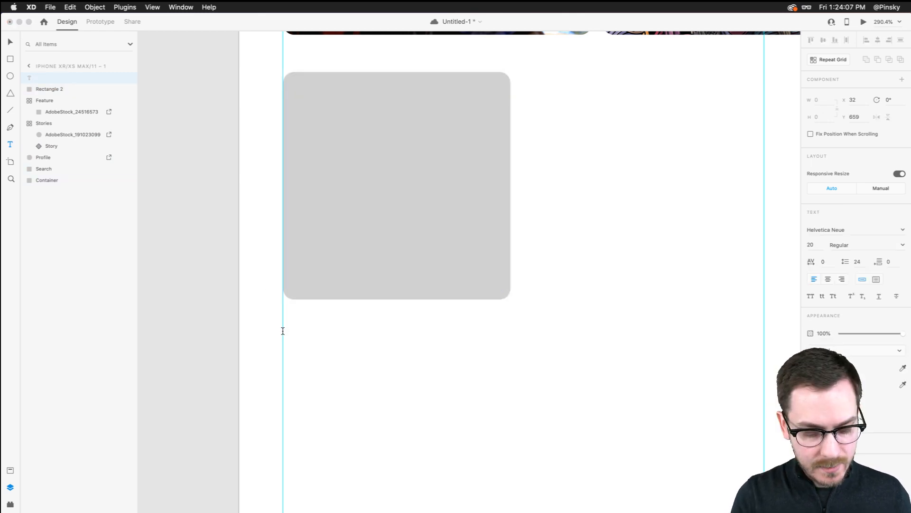
type("Song namwe")
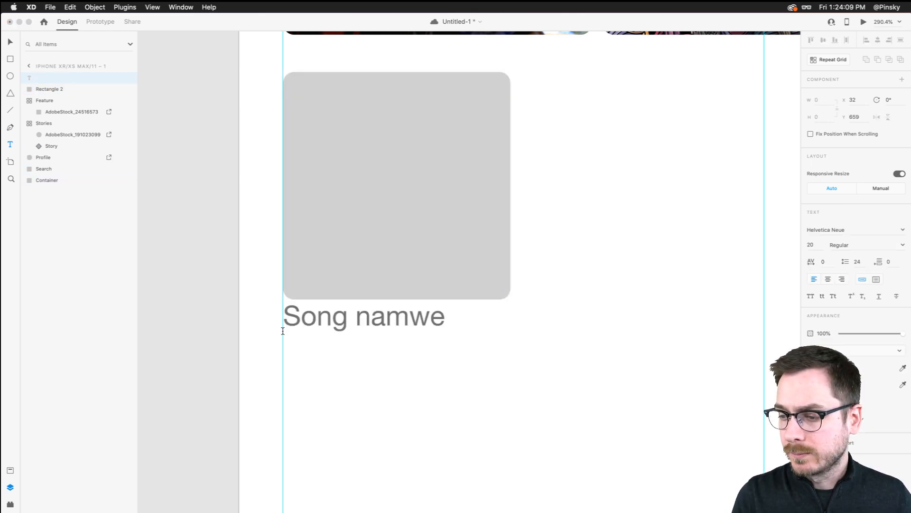
key("BackSpace")
key("BackSpace")
type("e")
key("Escape")
left_click_drag(330, 312, 330, 322)
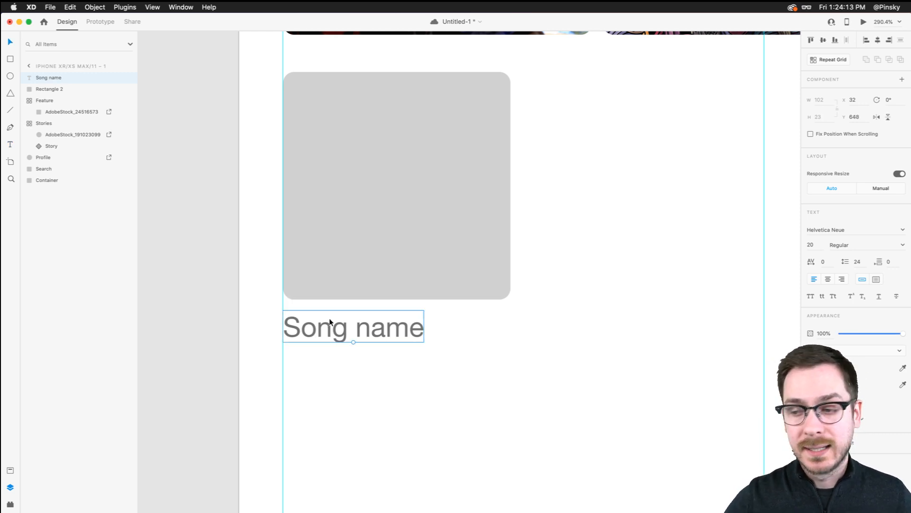
- Reduce the "Song name" text to a font size of 14
scroll(330, 322, "up", 3)
left_click_drag(362, 346, 349, 329)
scroll(349, 328, "down", 5)
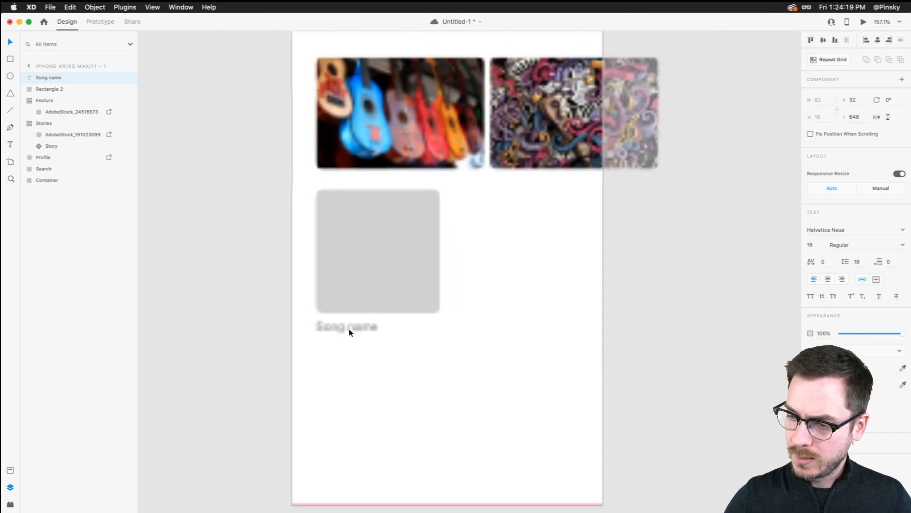
scroll(349, 329, "up", 2)
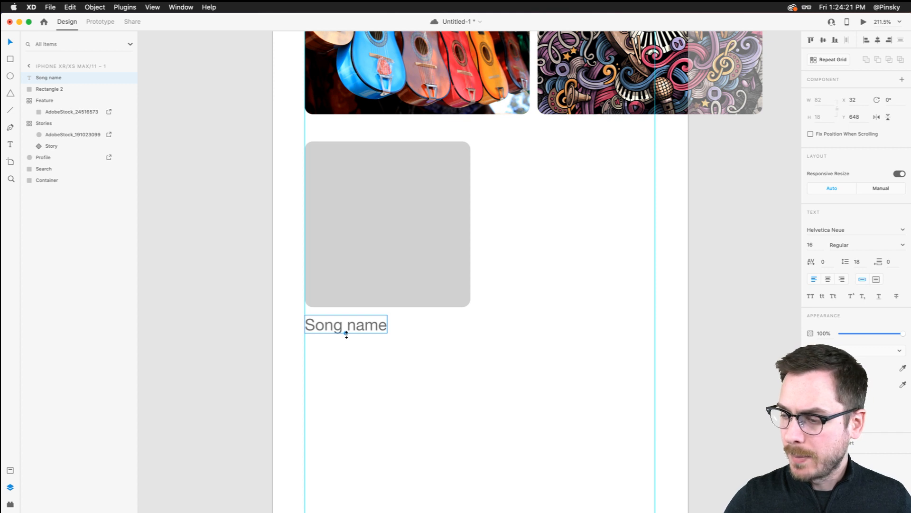
left_click_drag(347, 334, 343, 324)
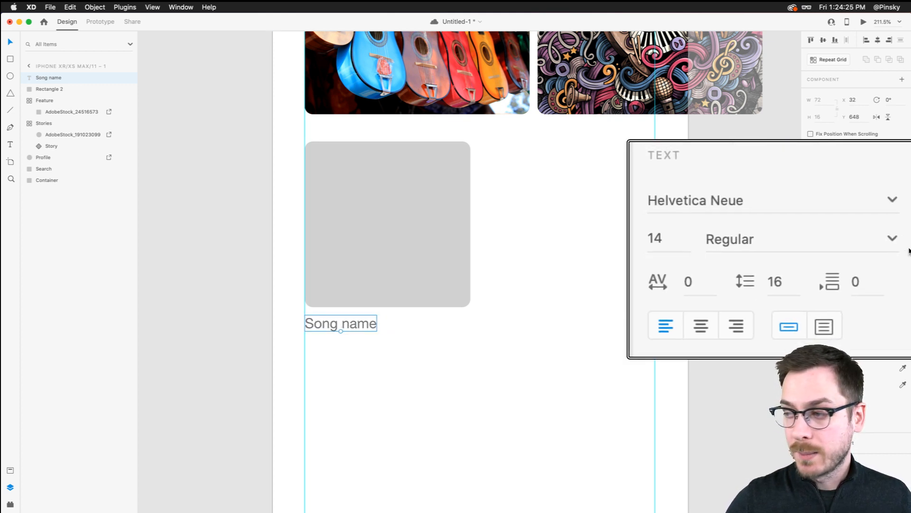
- Change the font of the "Song name" text to Poppins
left_click(884, 236)
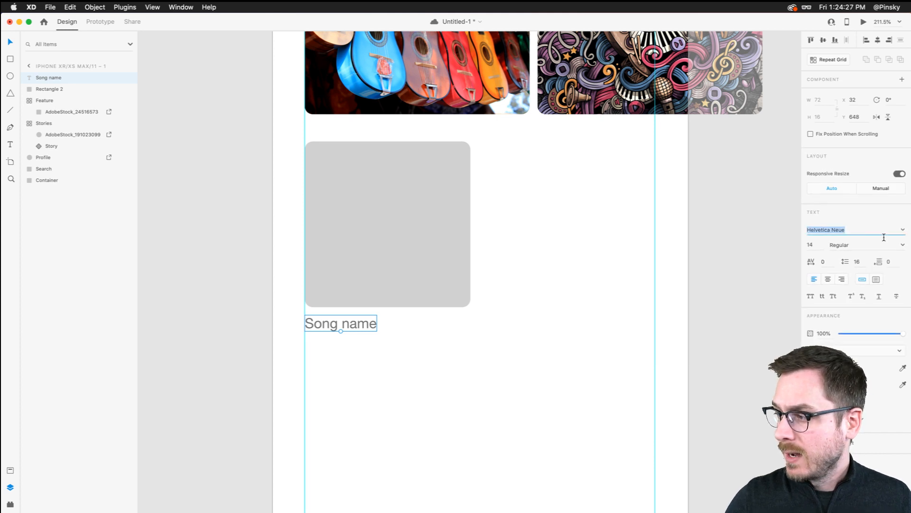
type("Poplar Std")
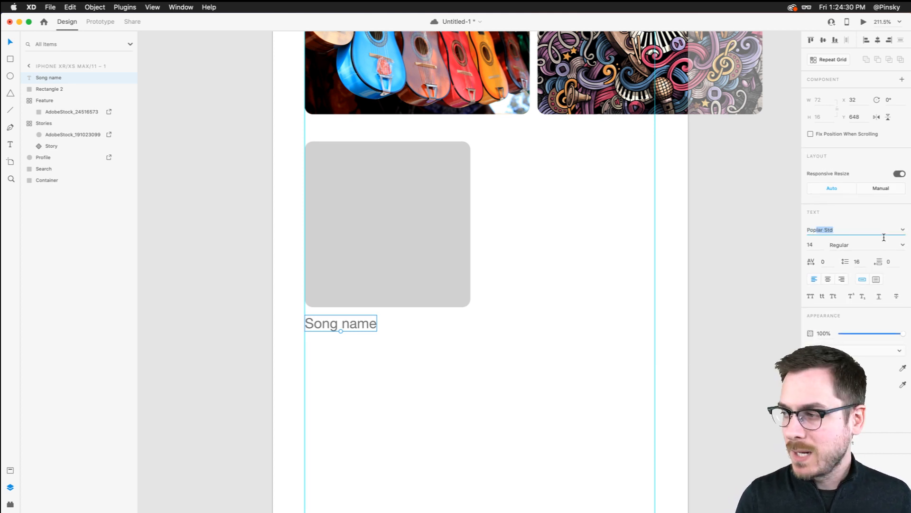
key("Return")
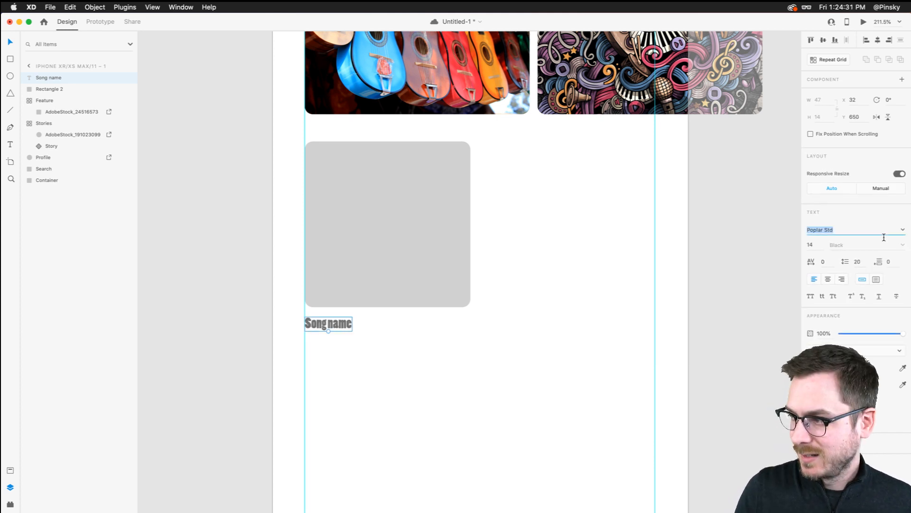
type("Poppi")
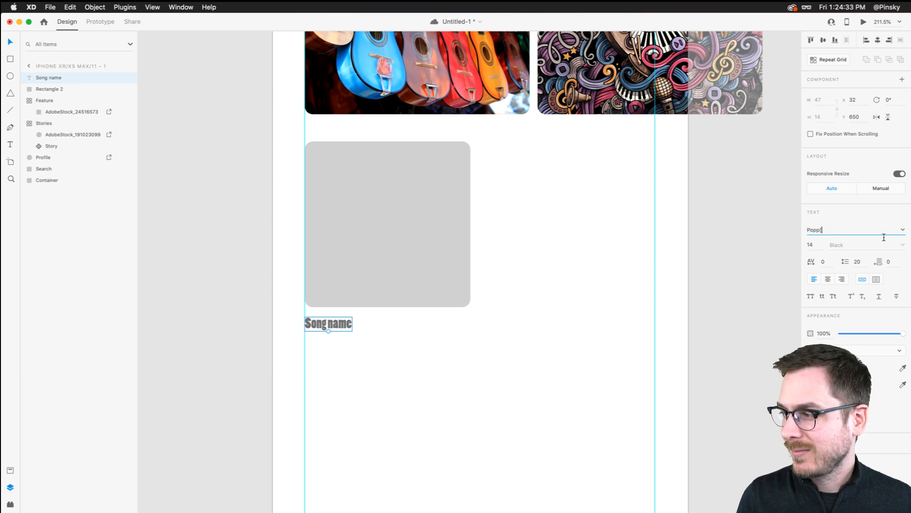
type("ns")
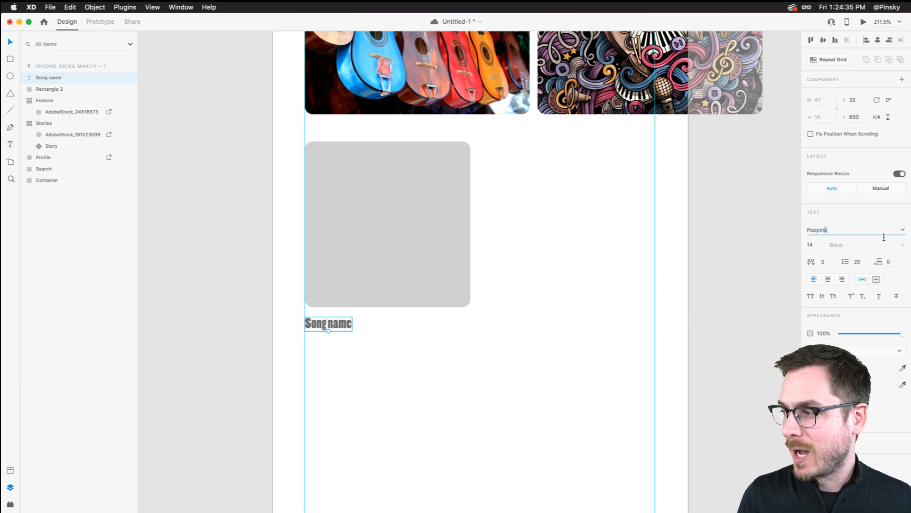
key("Return")
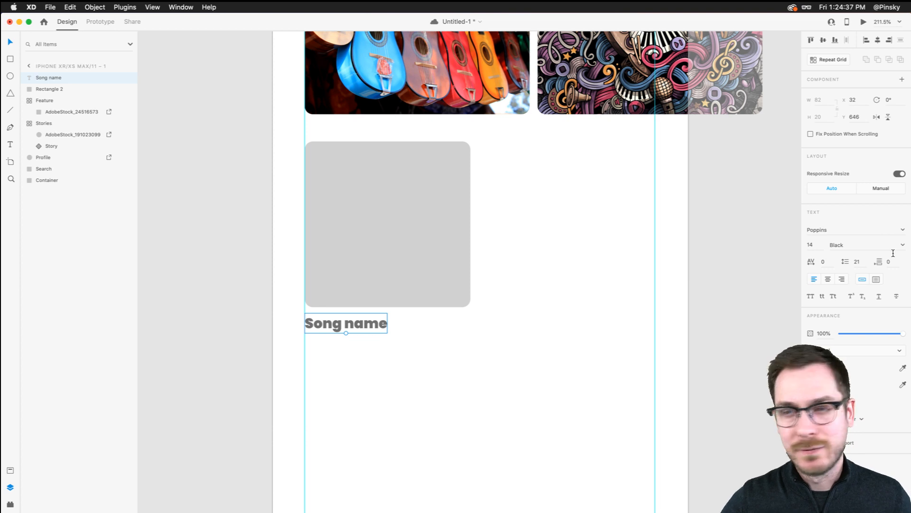
- Set the "Song name" text to SemiBold weight and darken its fill to a very dark grey
left_click(904, 246)
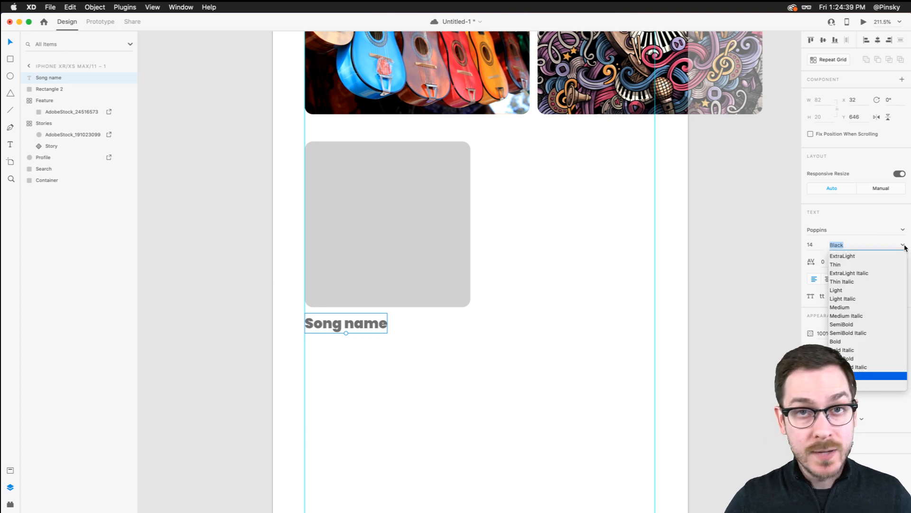
left_click(839, 309)
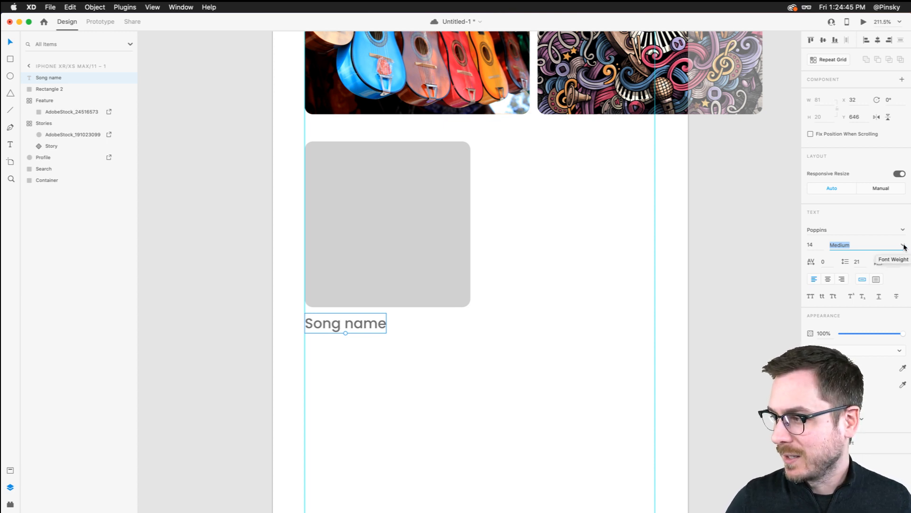
left_click(903, 246)
left_click(845, 325)
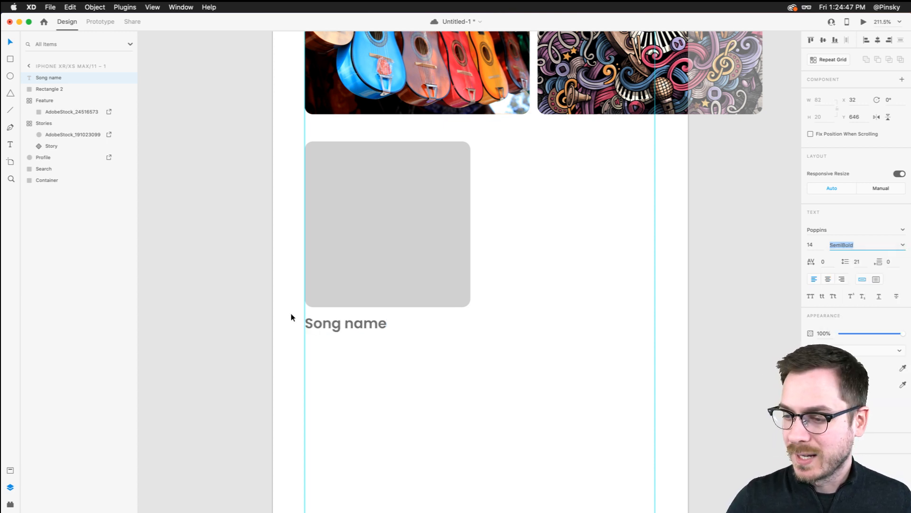
left_click(823, 368)
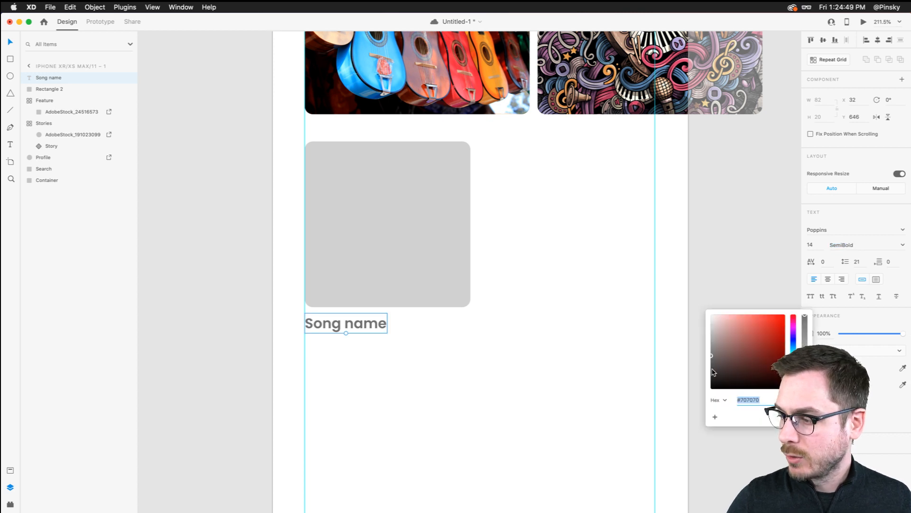
left_click_drag(715, 372, 707, 374)
left_click(354, 317)
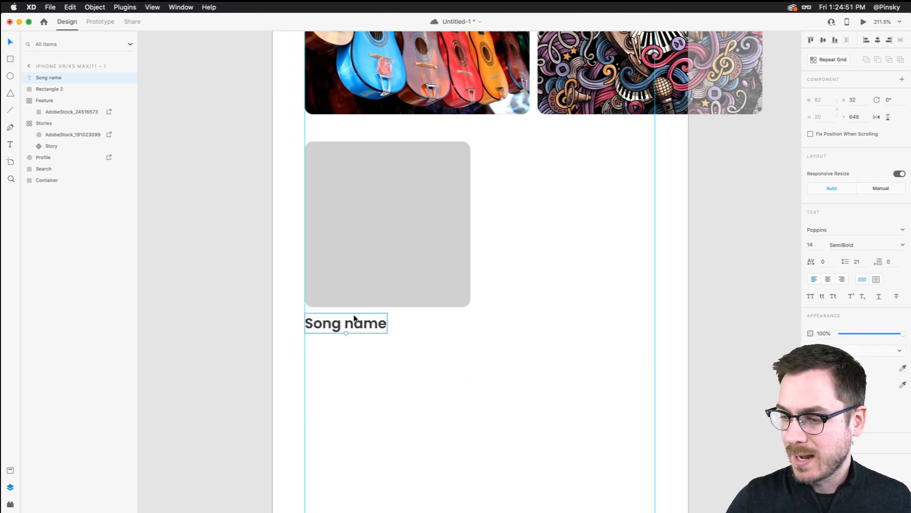
- Duplicate the "Song name" text directly below itself and change the copy's wording to "Artist name"
left_click_drag(351, 324, 347, 340)
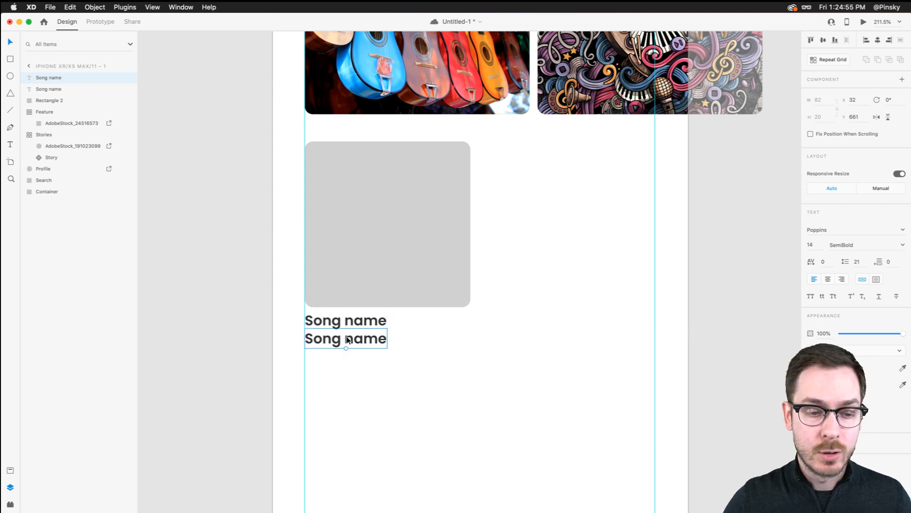
double_click(347, 340)
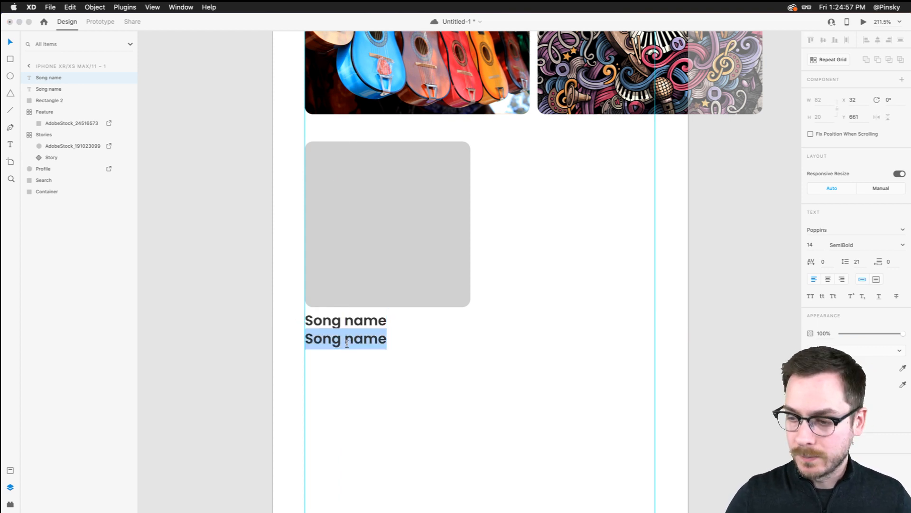
type("Artist name")
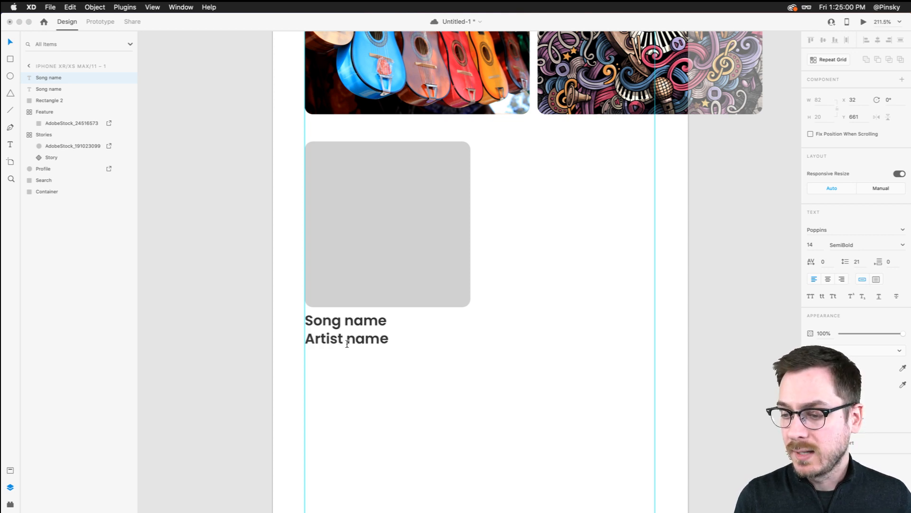
key("Escape")
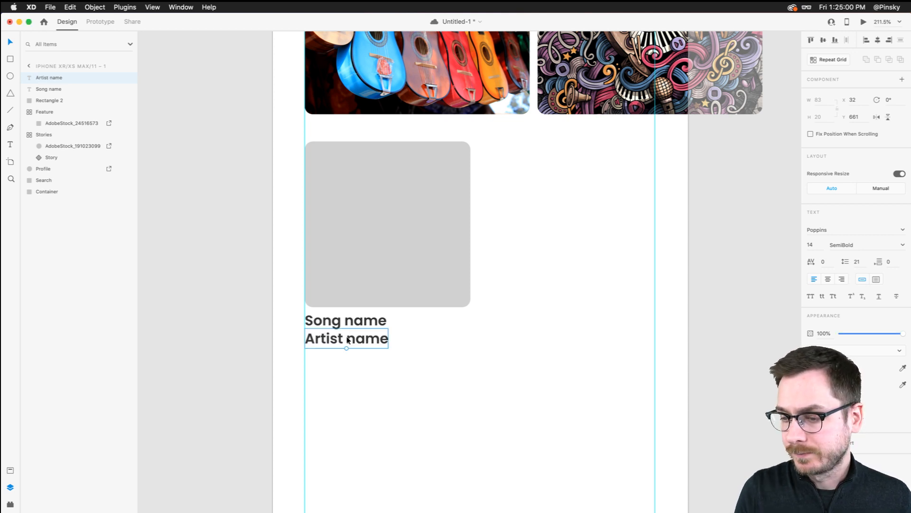
- Set the "Artist name" text to Regular weight with a font size of 12
left_click(904, 246)
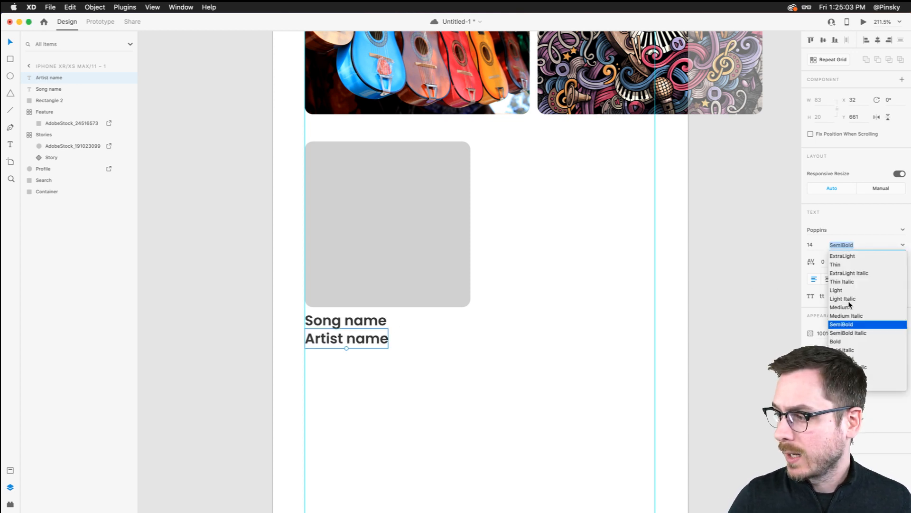
scroll(846, 297, "up", 2)
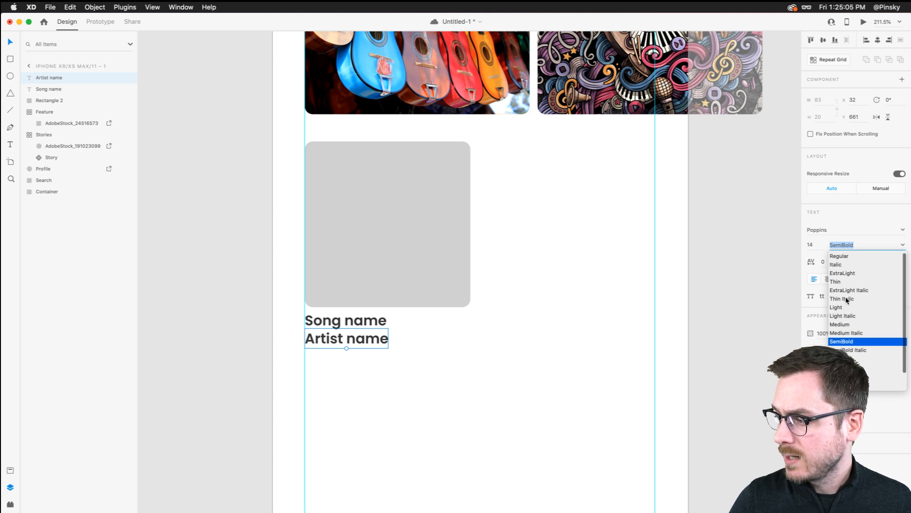
left_click(846, 256)
left_click(812, 245)
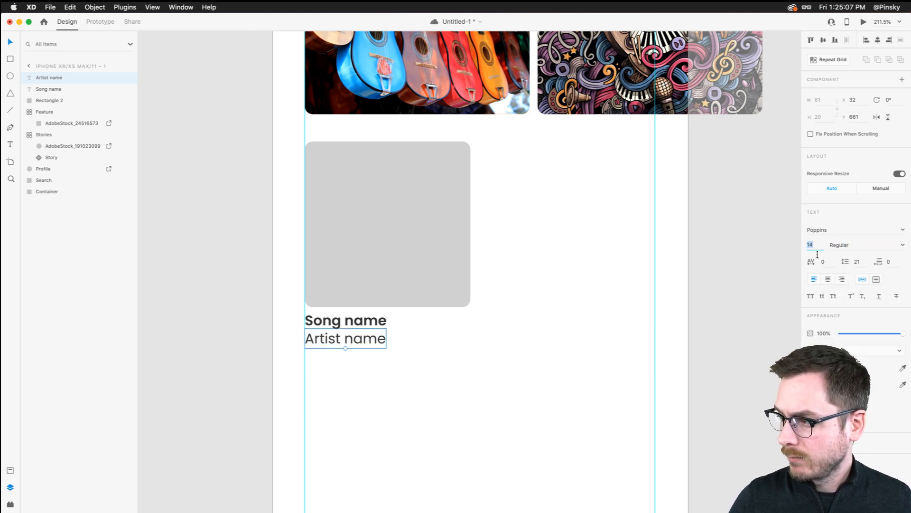
type("12")
key("Return")
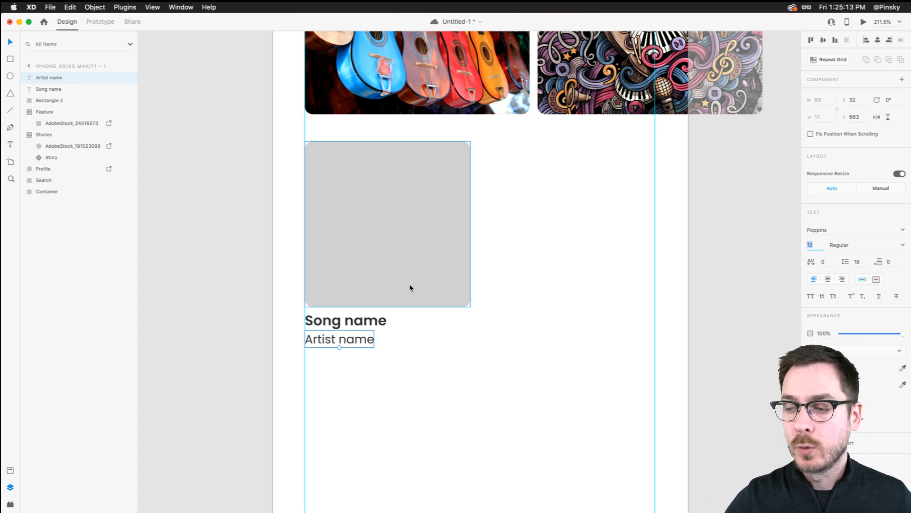
- Preview the app screen to check the song and artist text sizes, and close the preview
scroll(375, 313, "up", 5)
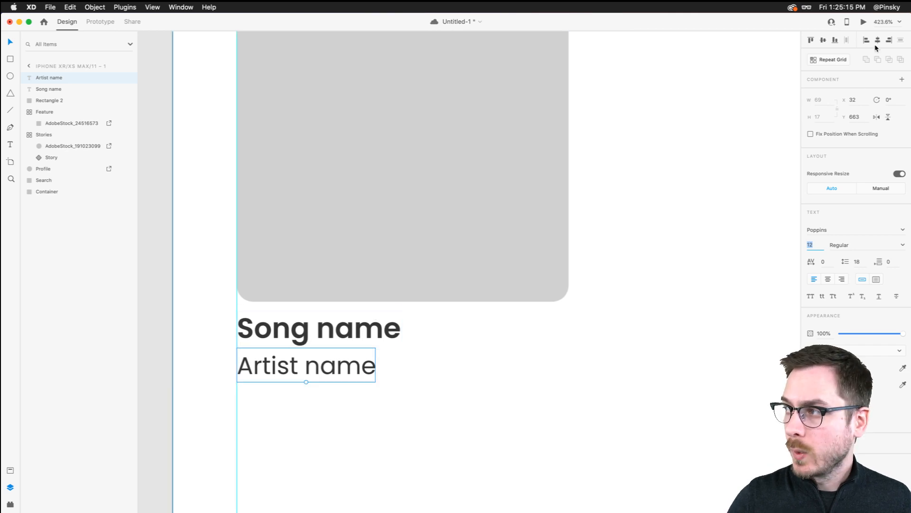
left_click(864, 22)
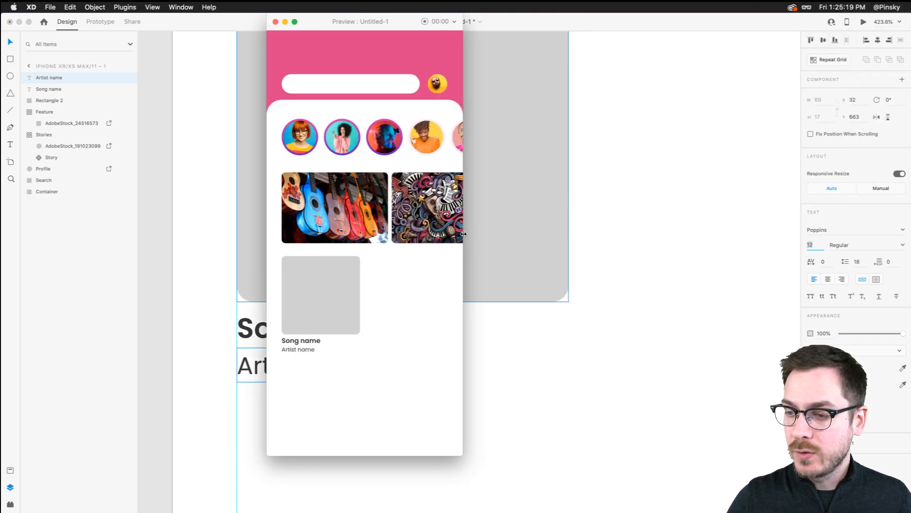
left_click_drag(345, 25, 345, 39)
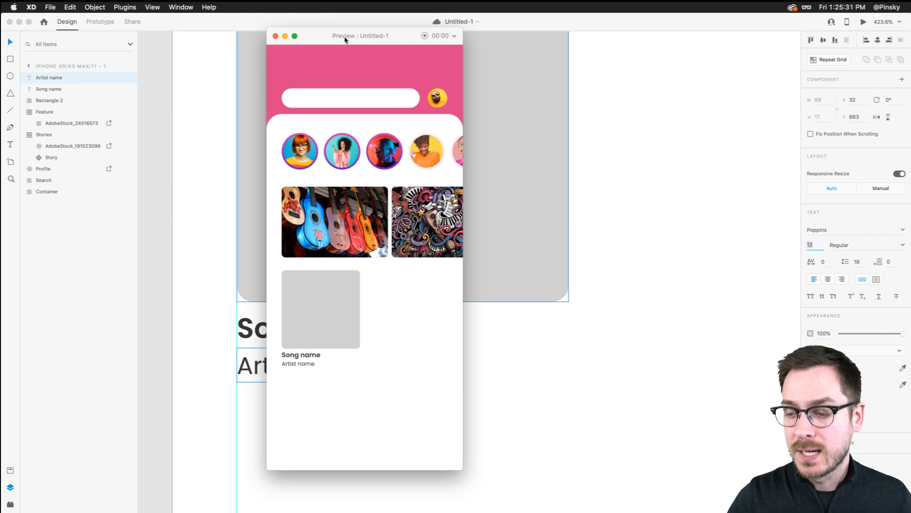
key("super+w")
- Move the "Song name" and "Artist name" texts down together so the upper one sits at Y 648
left_click(304, 337)
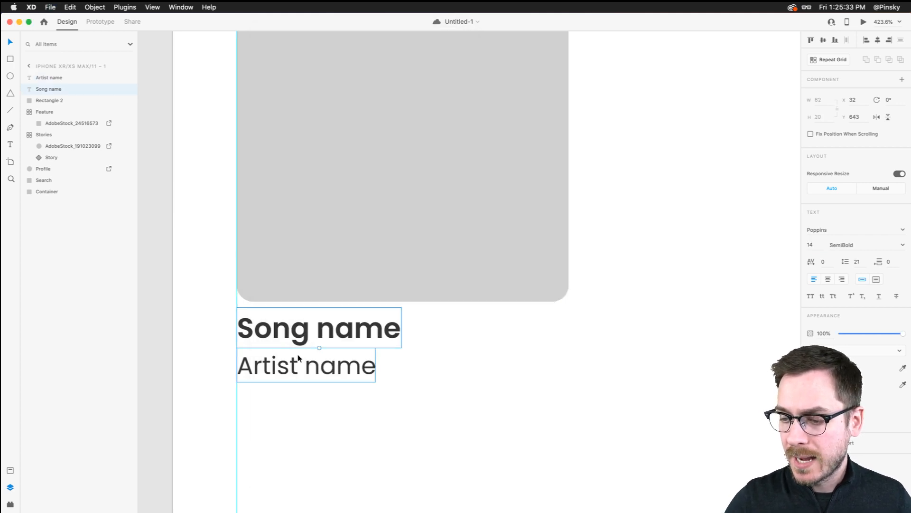
left_click(298, 354, "shift")
left_click_drag(296, 331, 296, 341)
- Preview the screen again to check the gap between the grey square and its texts, and close the preview
left_click(863, 22)
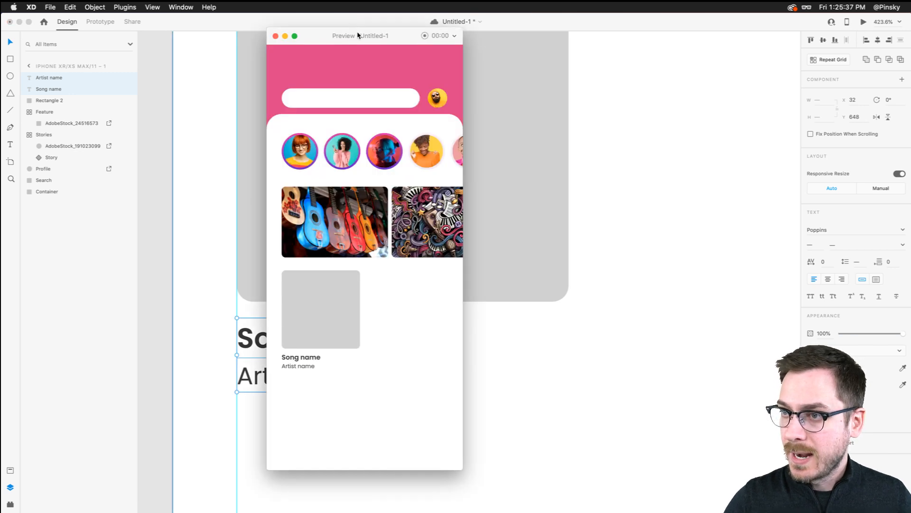
left_click_drag(359, 34, 128, 36)
key("super+w")
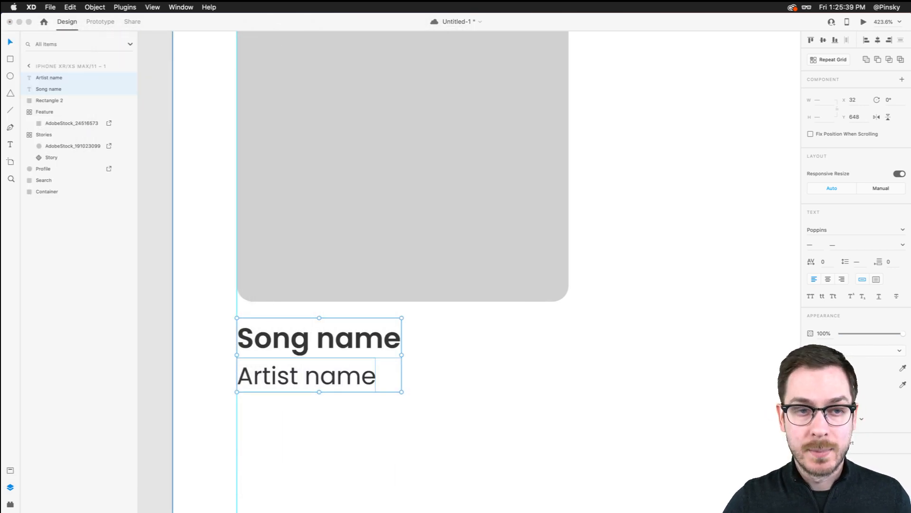
key("super+Return")
left_click_drag(250, 83, 202, 24)
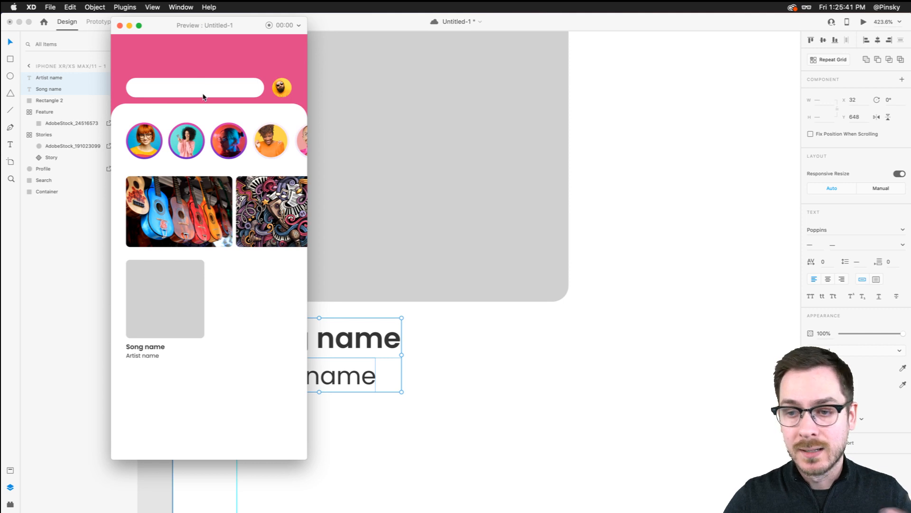
key("super+w")
- Reduce the opacity of the "Artist name" text to 70% and save the document
left_click(426, 395)
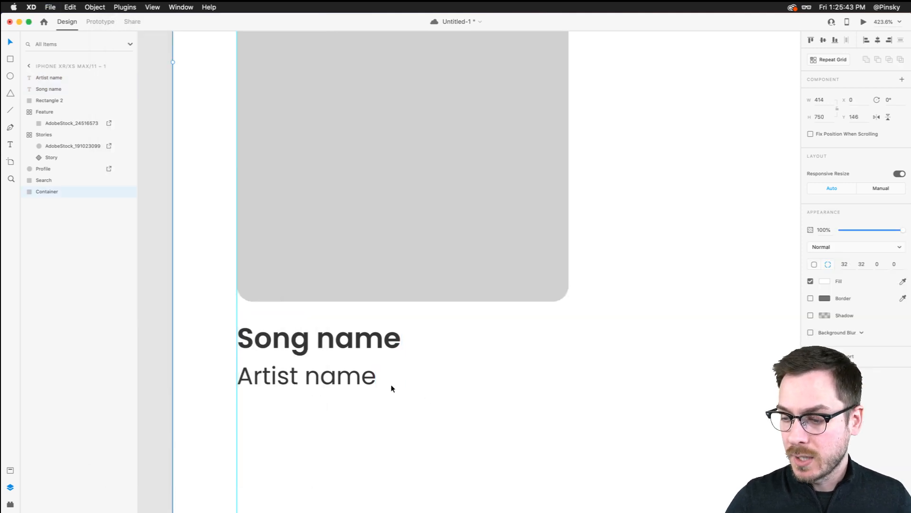
left_click(361, 379)
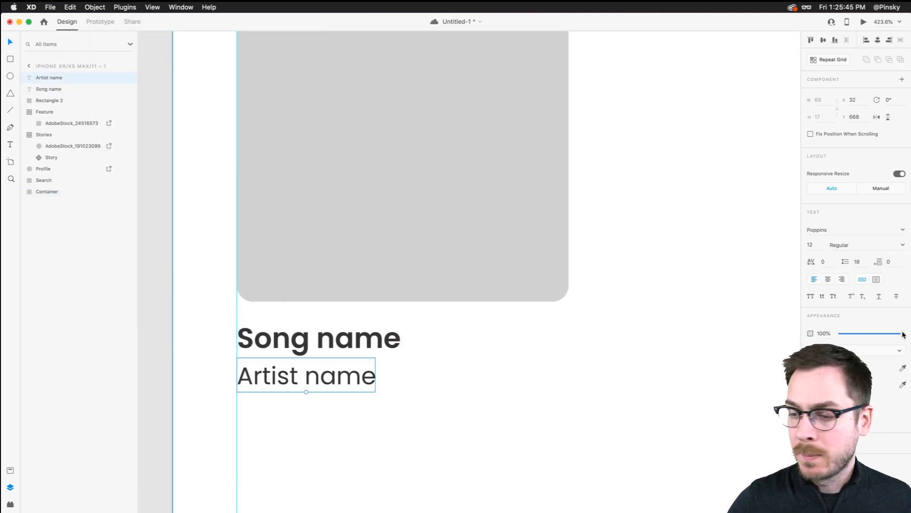
left_click_drag(902, 333, 883, 336)
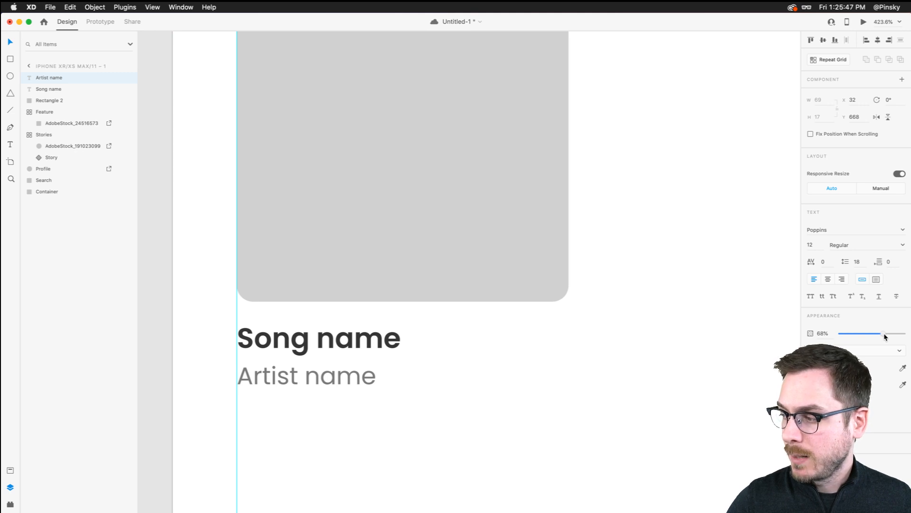
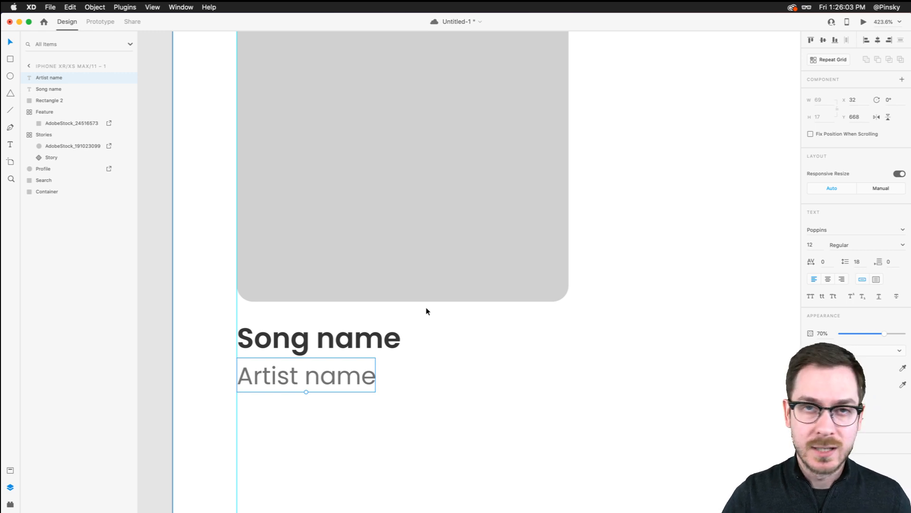
scroll(433, 329, "down", 5)
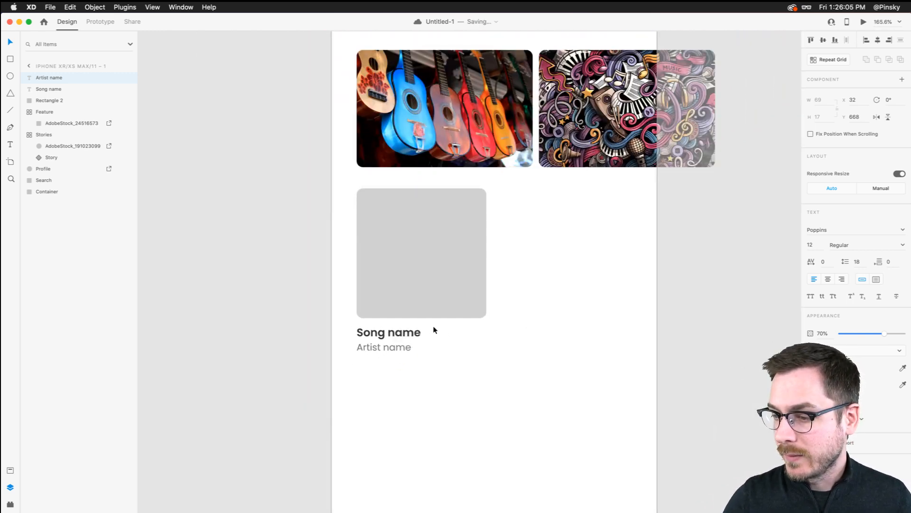
- Turn the grey square and its "Song name" and "Artist name" texts into one repeat grid
left_click(289, 300)
left_click(409, 289)
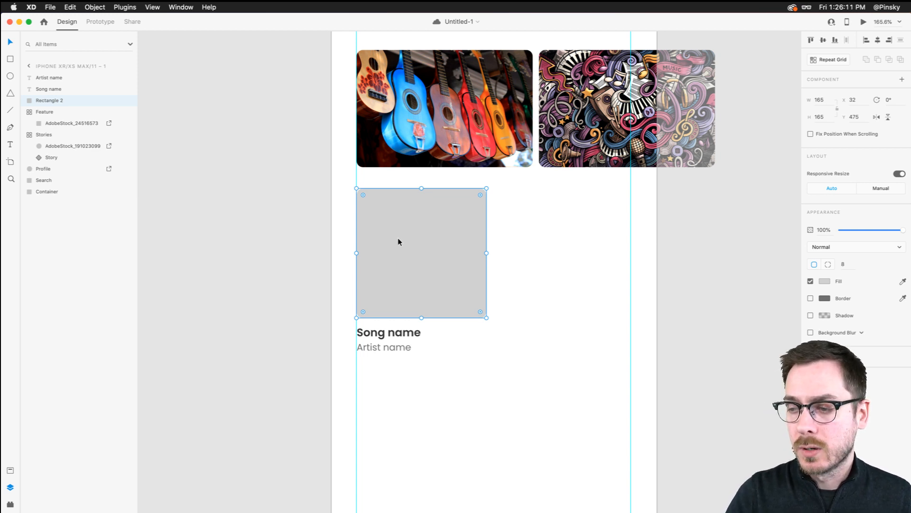
left_click(387, 334)
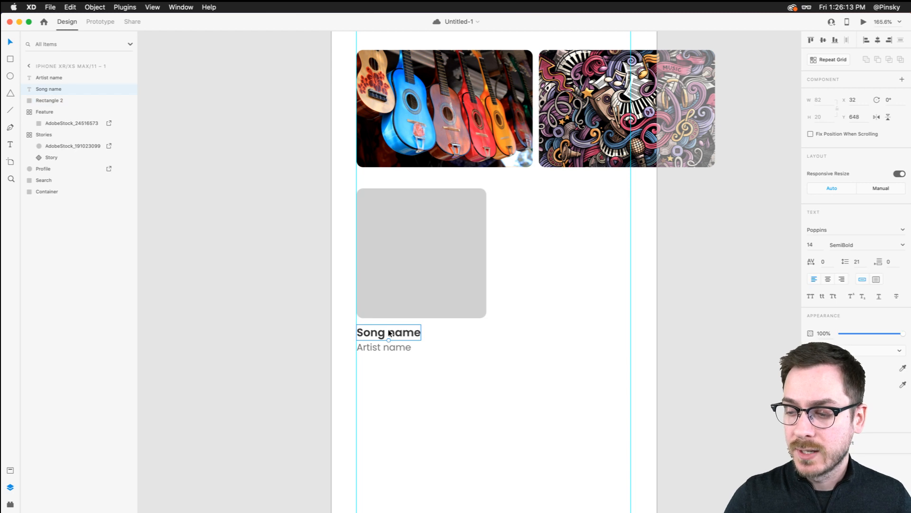
left_click(382, 348)
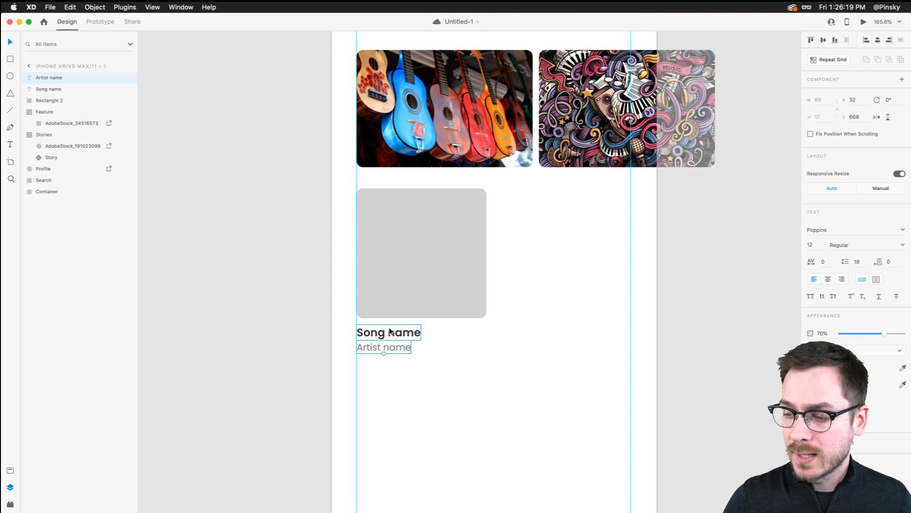
left_click(390, 331, "shift")
left_click(404, 266, "shift")
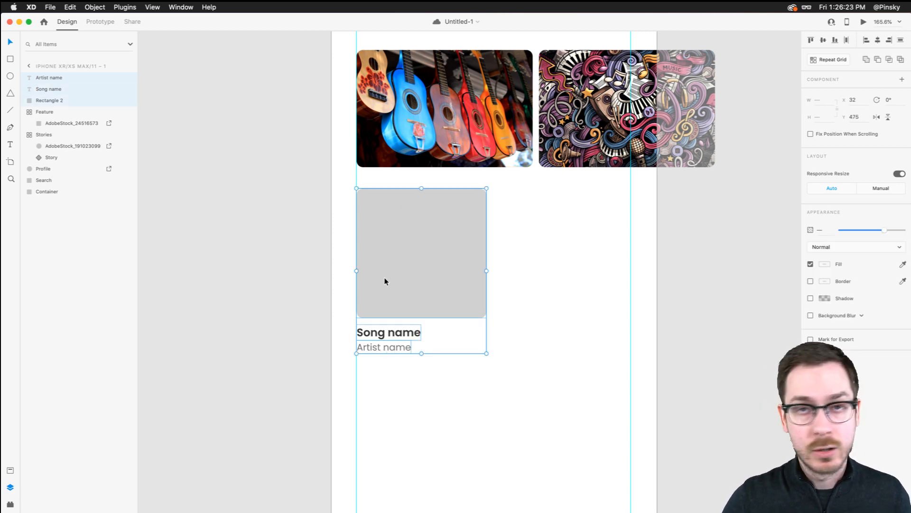
left_click(845, 61)
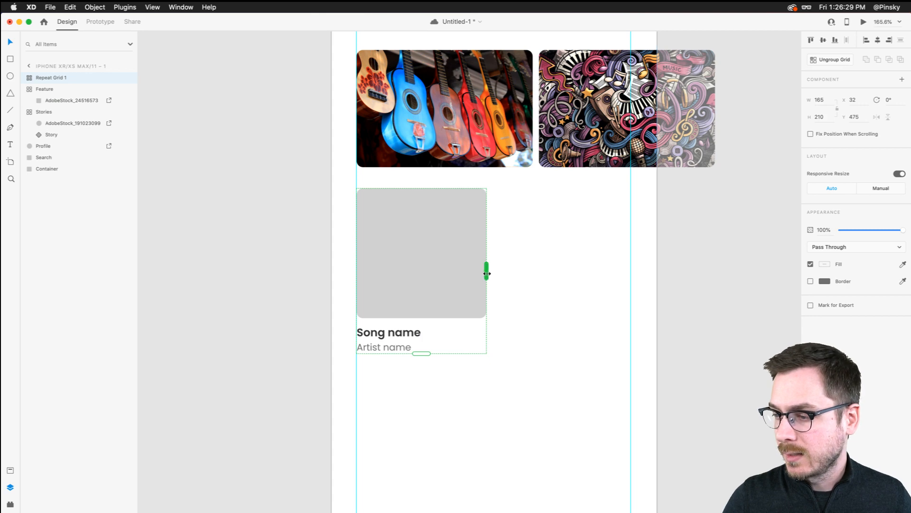
- Extend the repeat grid to two columns reaching the artboard's second margin guide, with a 19 px gap between the columns
left_click_drag(487, 271, 630, 268)
scroll(636, 277, "up", 10)
scroll(636, 277, "down", 7)
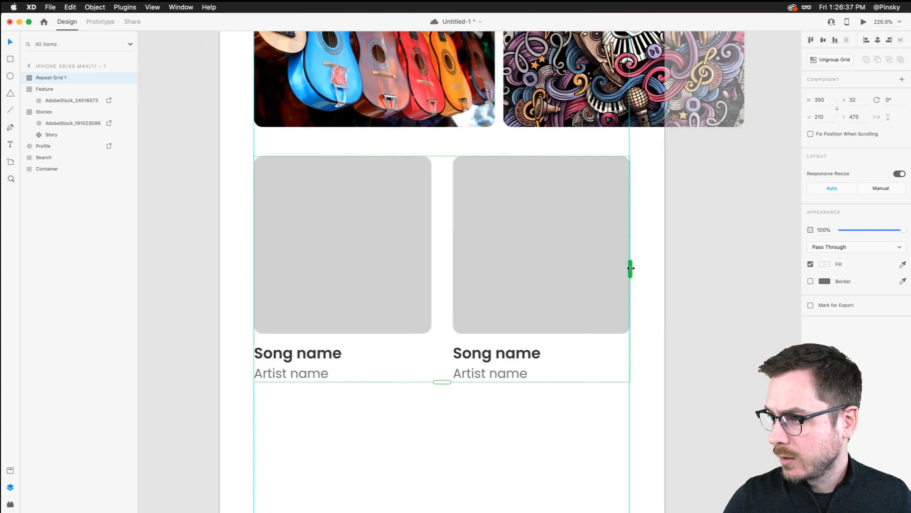
left_click_drag(444, 236, 442, 236)
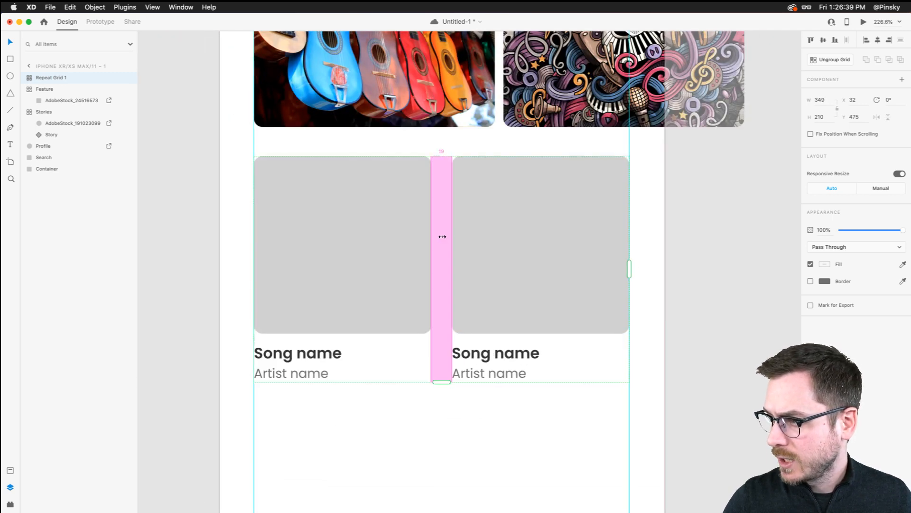
- Extend the repeat grid downward to three rows and widen the row spacing for a total height of 702
scroll(442, 237, "down", 5)
scroll(442, 234, "down", 2)
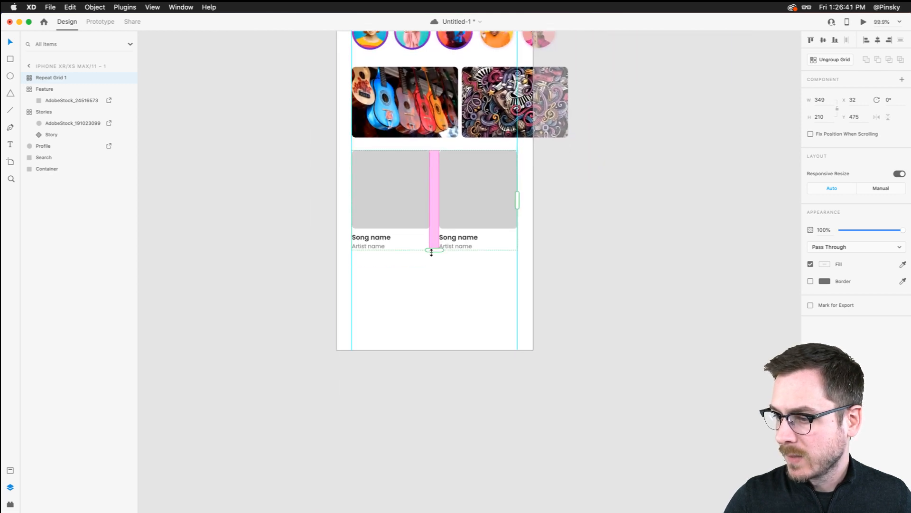
left_click_drag(434, 250, 438, 406)
left_click_drag(429, 191, 428, 201)
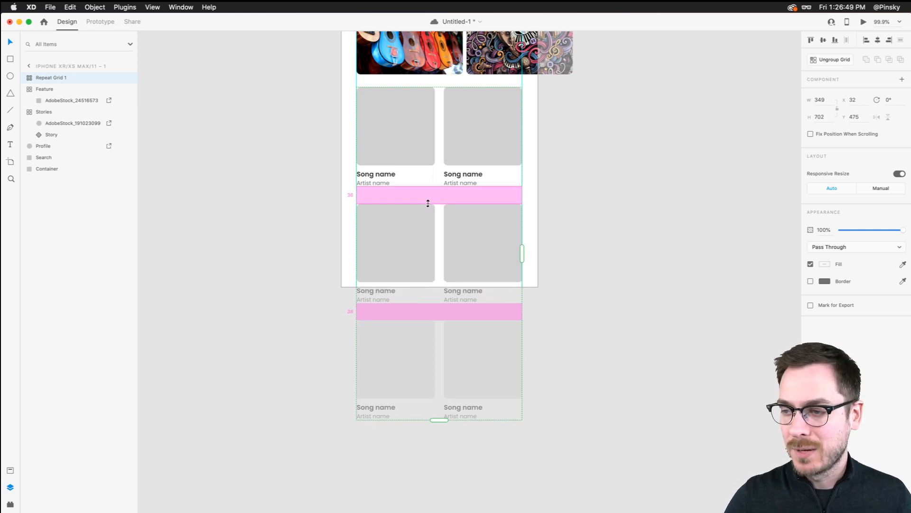
left_click(579, 228)
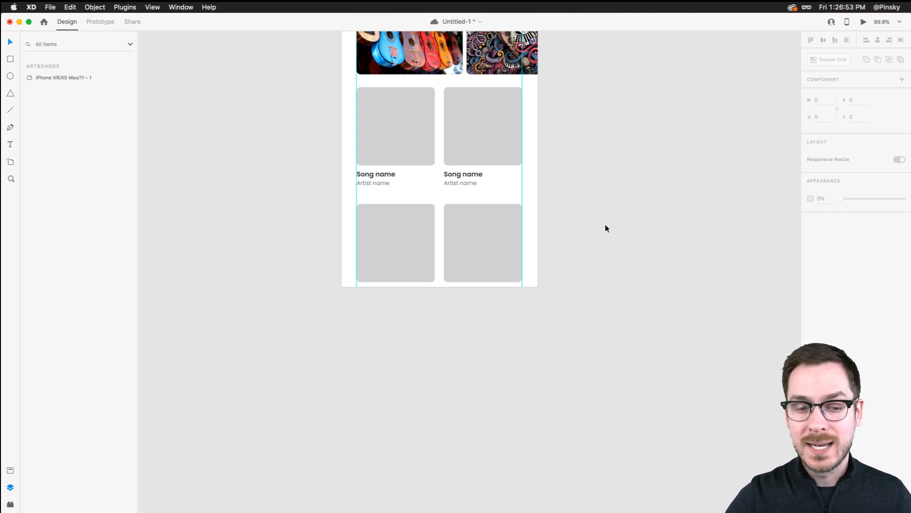
- Select the song grid, switch to Finder and open the Recommendations folder inside 02 Repeat Grids
scroll(470, 206, "up", 1)
left_click(382, 156)
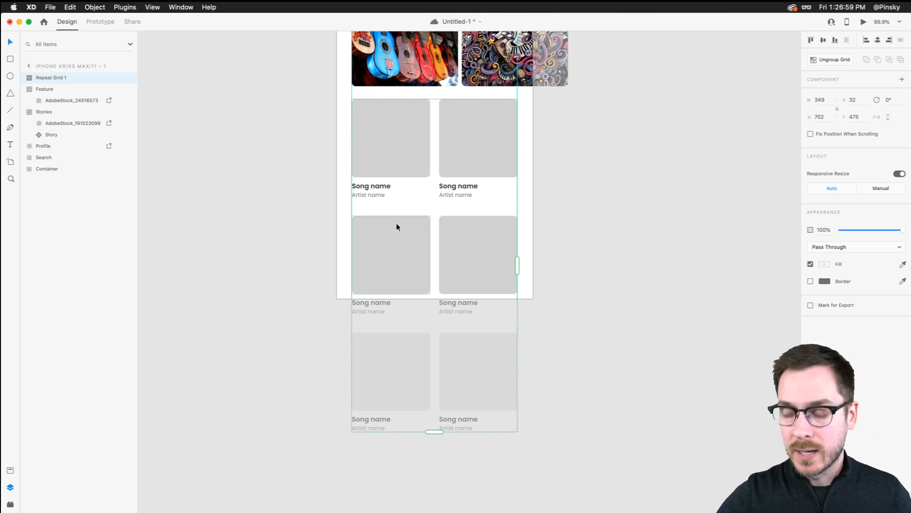
scroll(396, 121, "up", 2)
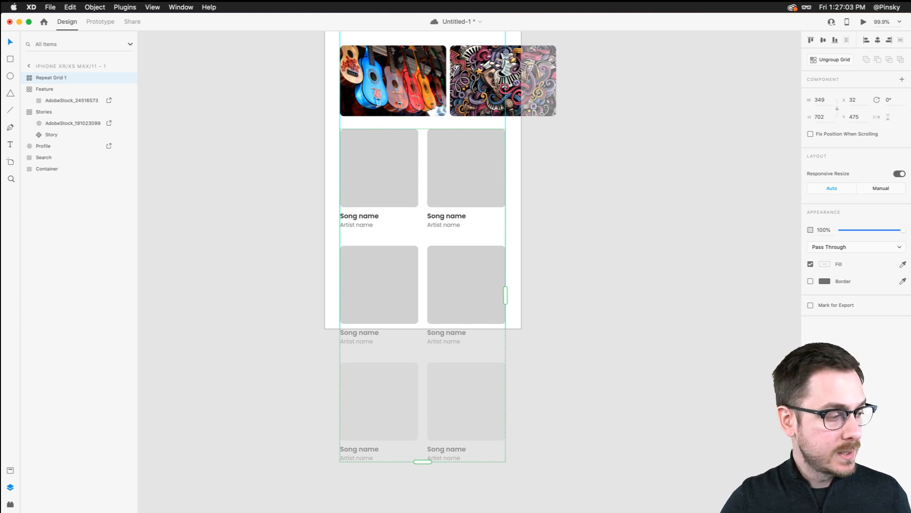
key("super+Tab")
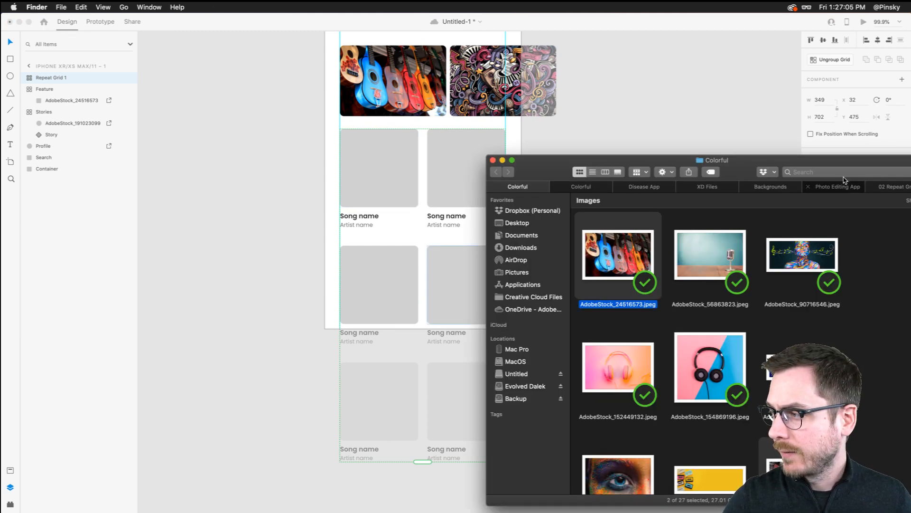
left_click_drag(826, 161, 650, 137)
left_click(707, 162)
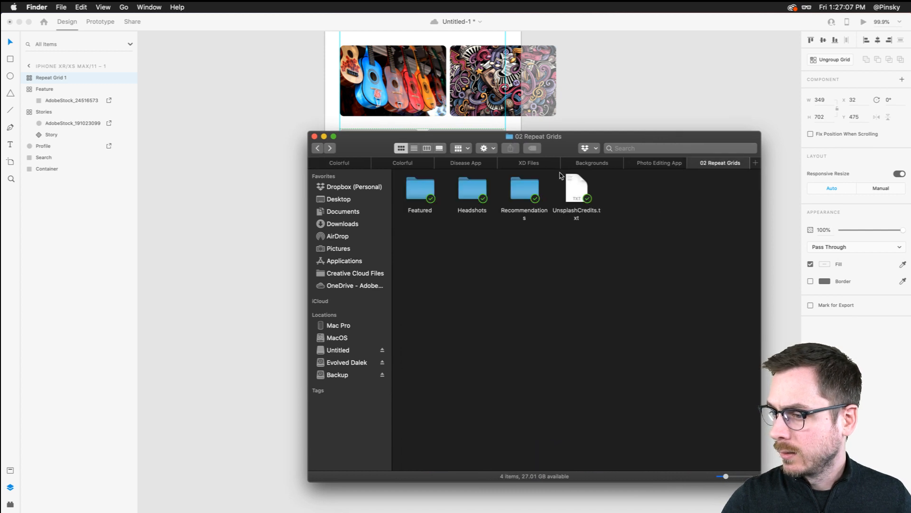
double_click(523, 189)
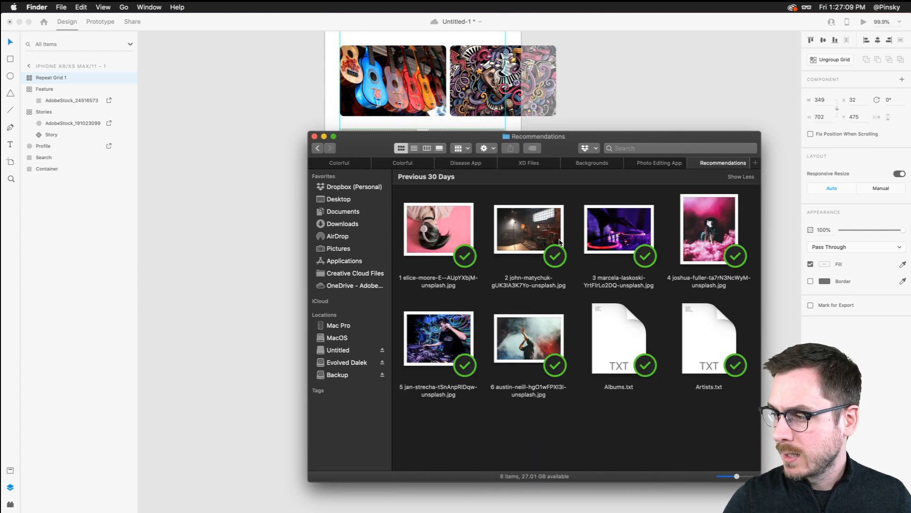
- Fill the grid's grey squares with the six numbered photos from the Recommendations folder
left_click_drag(405, 194, 710, 262)
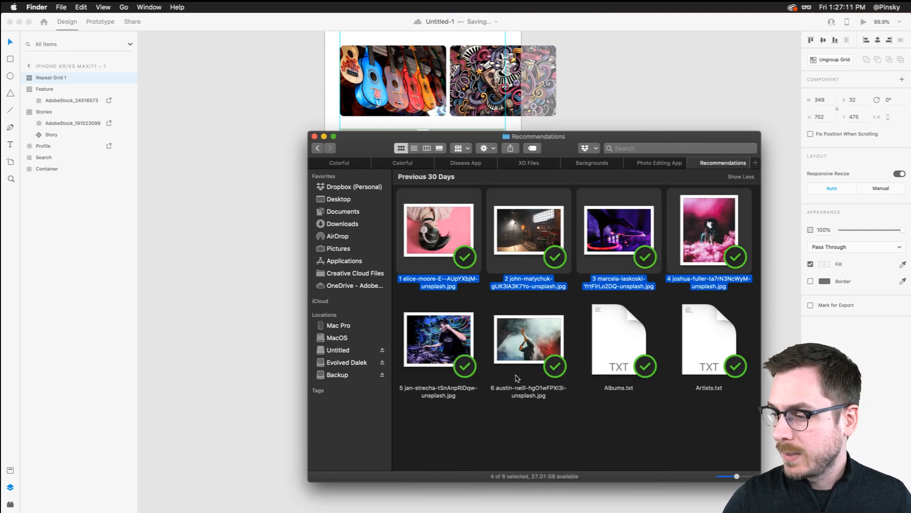
left_click_drag(526, 413, 433, 339)
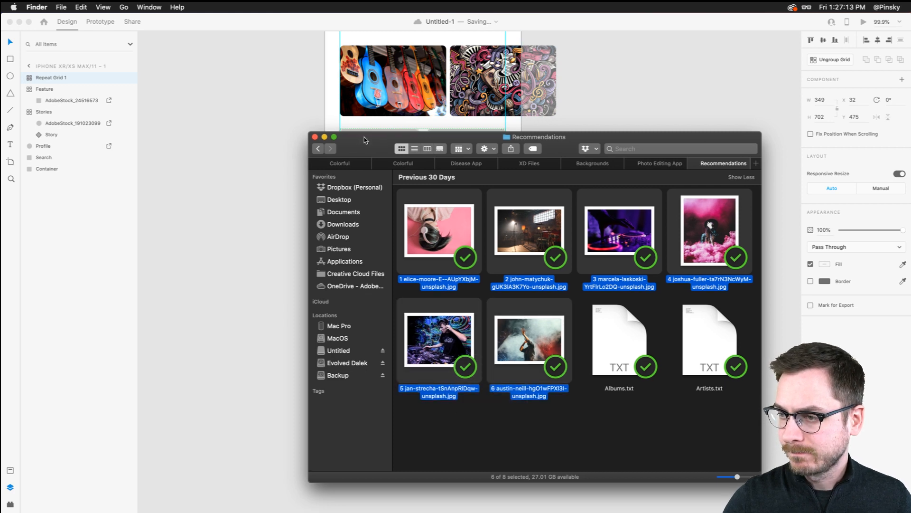
left_click_drag(432, 157, 563, 172)
left_click_drag(579, 244, 401, 175)
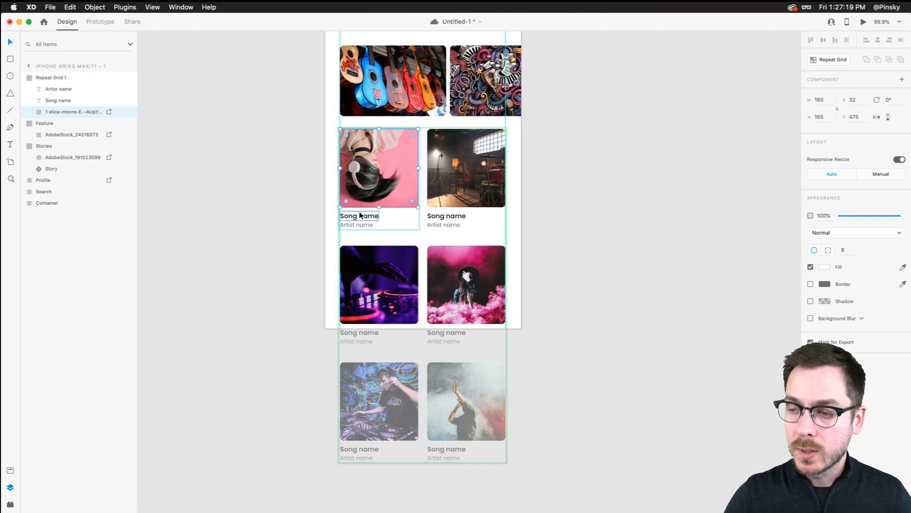
- Try changing the first tile's song name to "Upside Down", and undo the text change
scroll(359, 215, "up", 5)
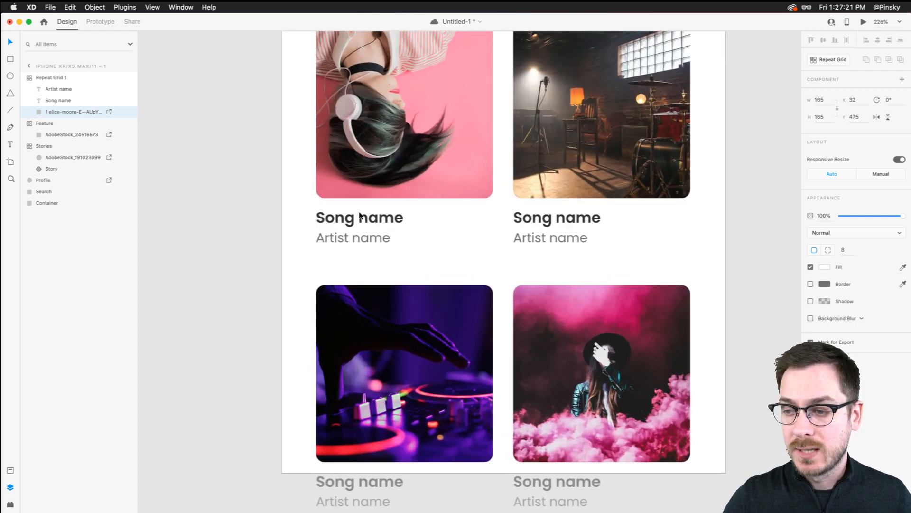
double_click(360, 218)
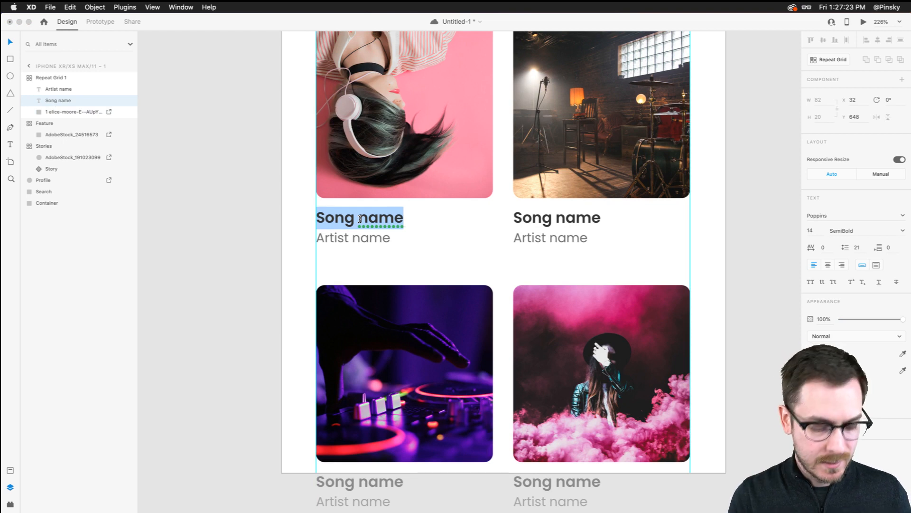
type("Updat")
key("BackSpace")
key("BackSpace")
type("id")
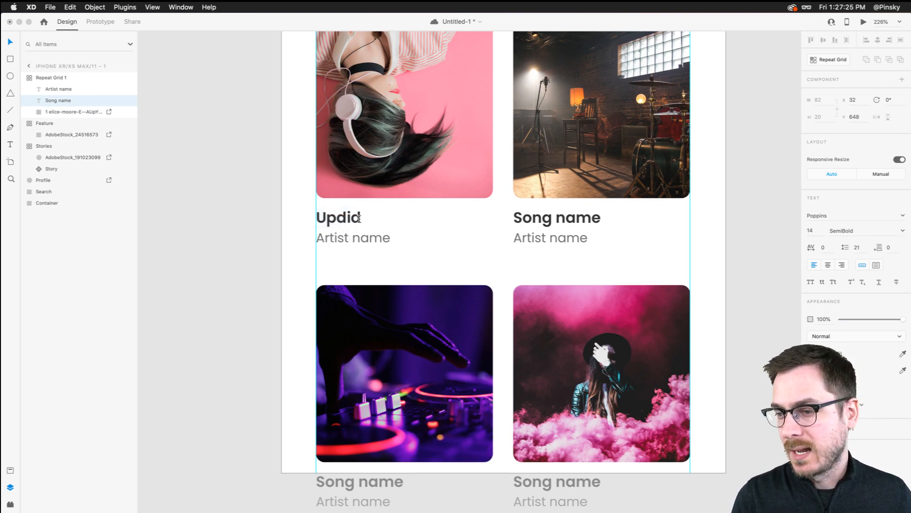
key("BackSpace")
key("BackSpace")
key("BackSpace")
type("side Down")
key("Escape")
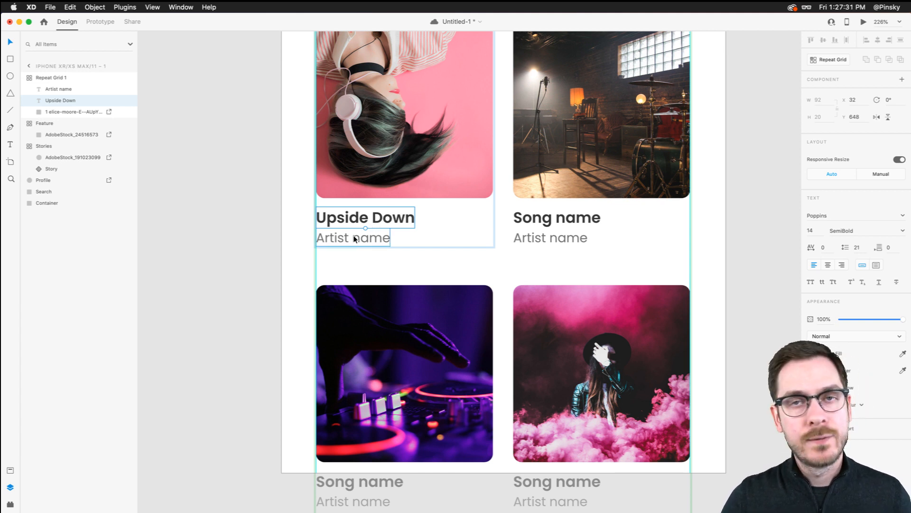
key("super+z")
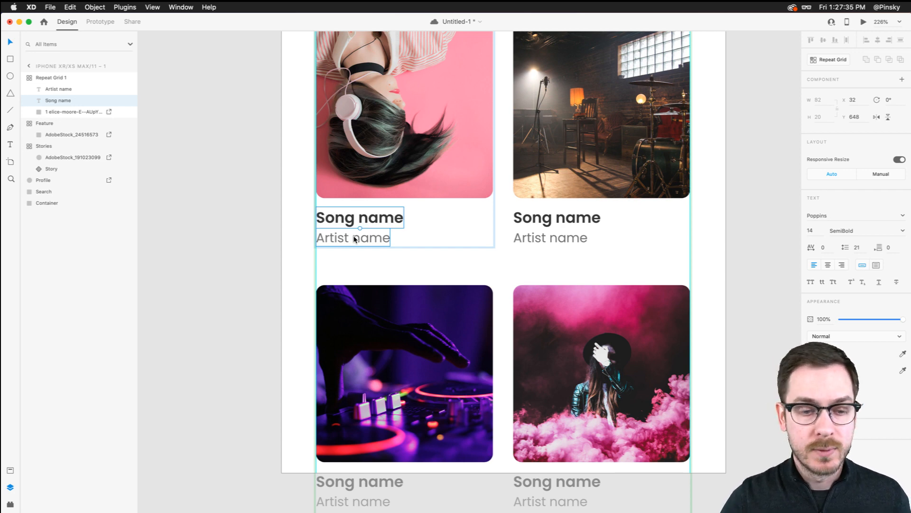
- Switch to Finder and preview Albums.txt and Artists.txt to examine their lists of song and artist names
key("super+Tab")
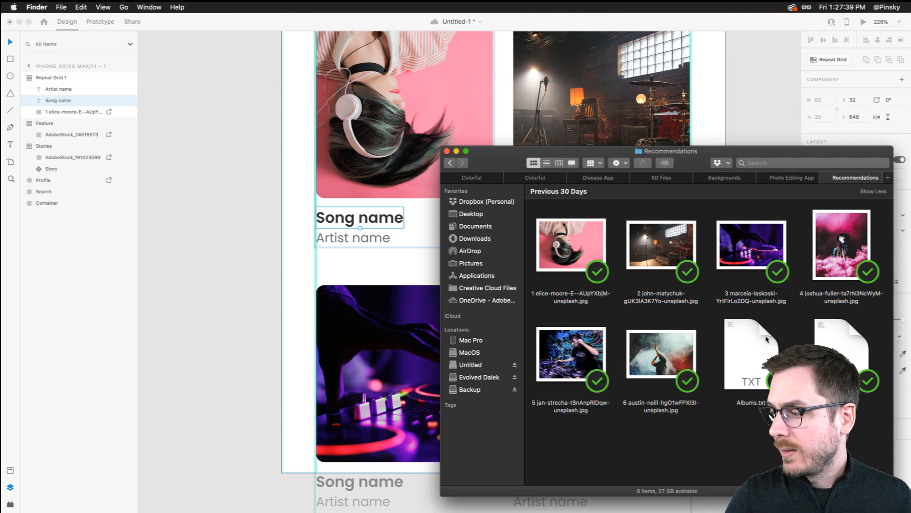
left_click(746, 347)
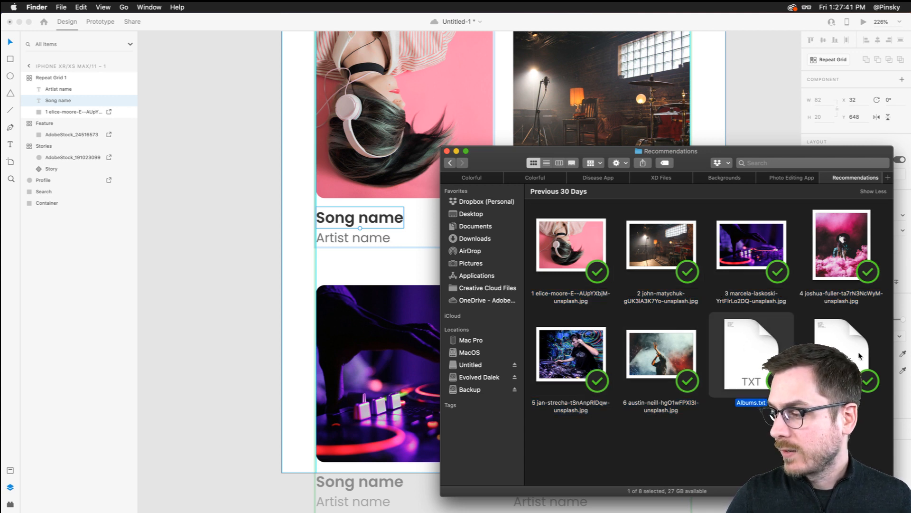
key("space")
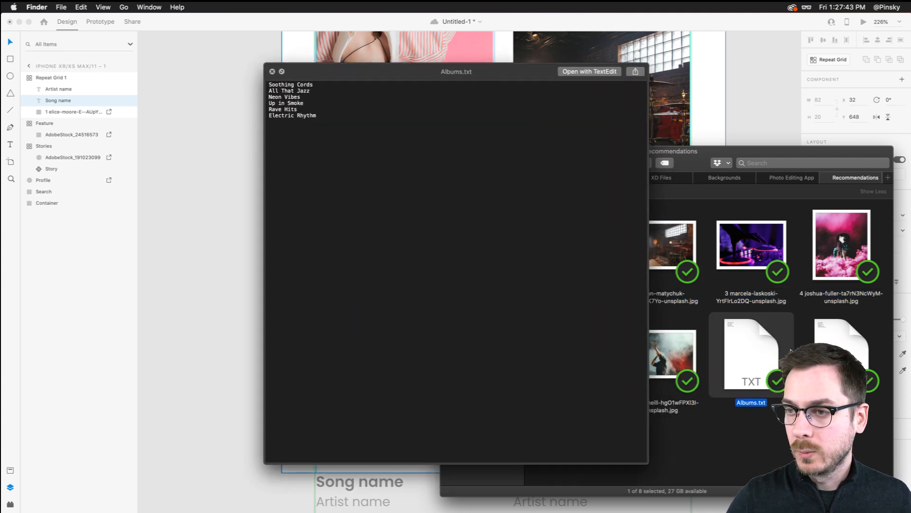
key("space")
key("Right")
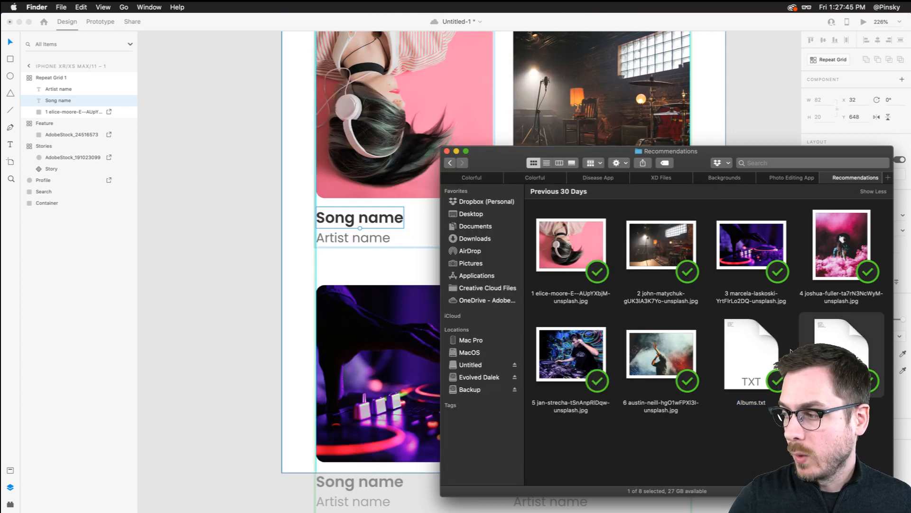
key("space")
key("space")
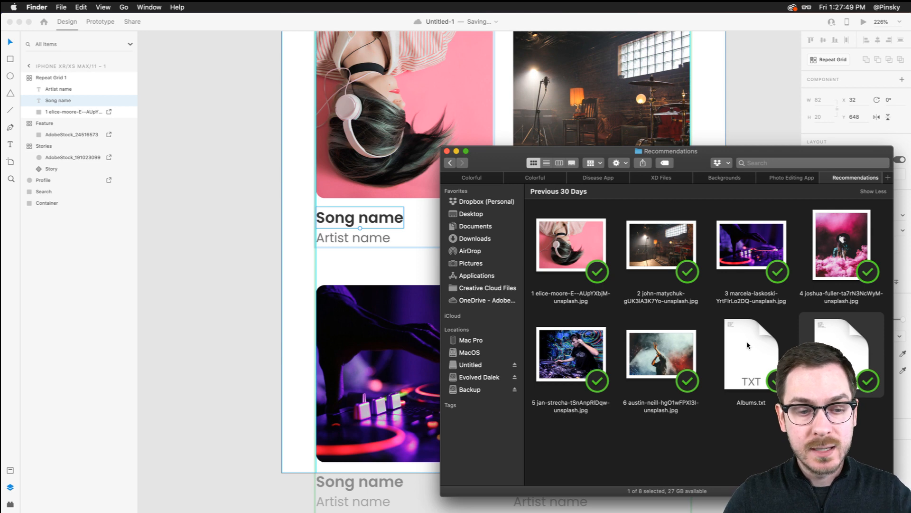
- Fill the tiles' song names from Albums.txt and their artist names from Artists.txt, and deselect the grid
left_click_drag(748, 345, 368, 220)
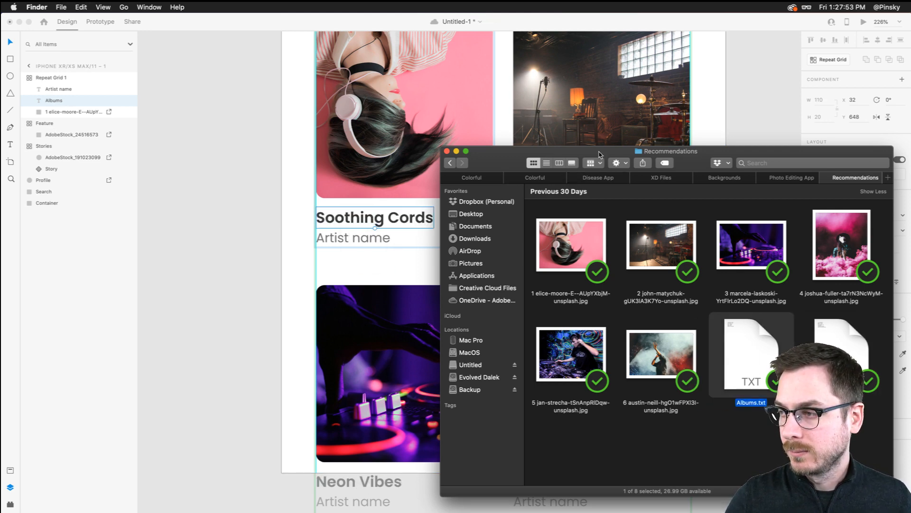
left_click_drag(599, 154, 334, 267)
left_click_drag(572, 464, 540, 241)
left_click(667, 246)
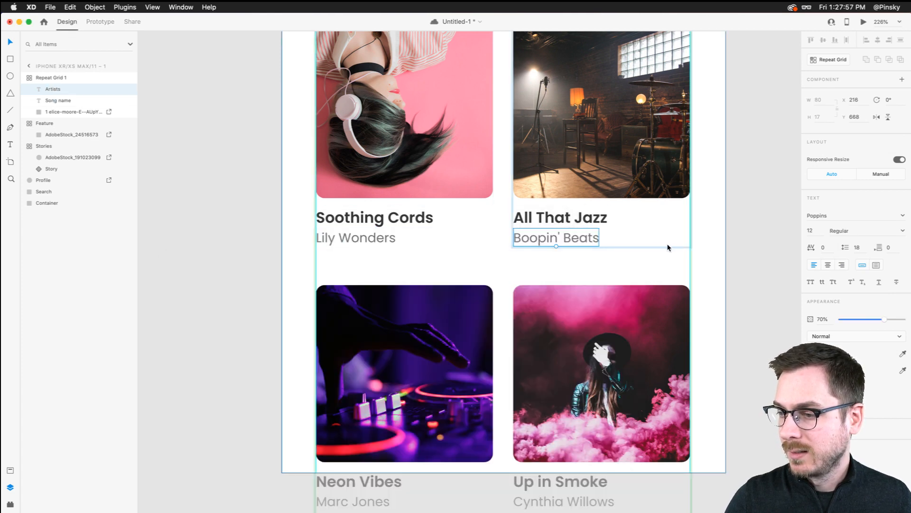
scroll(667, 247, "down", 5)
left_click(719, 258)
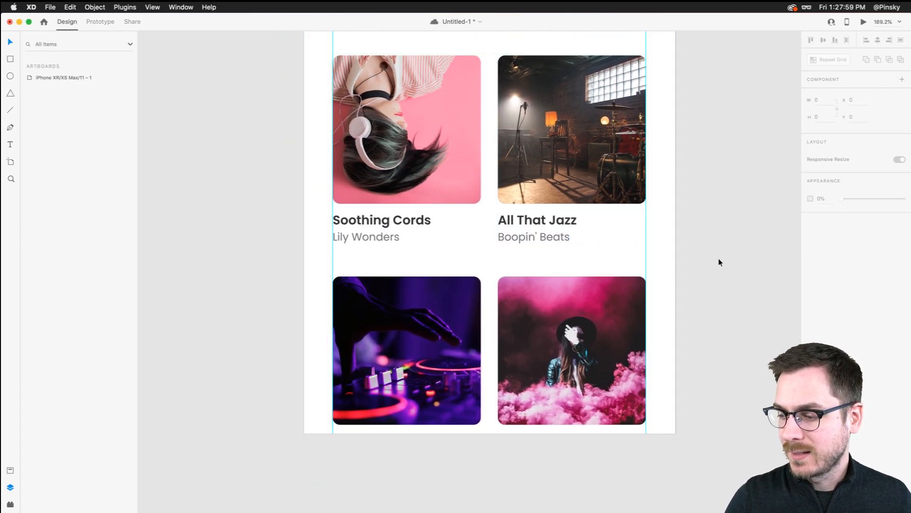
- Preview Albums.txt in Finder again to compare its lines with the grid's song names, and return to Adobe XD
left_click(386, 149)
key("super+Tab")
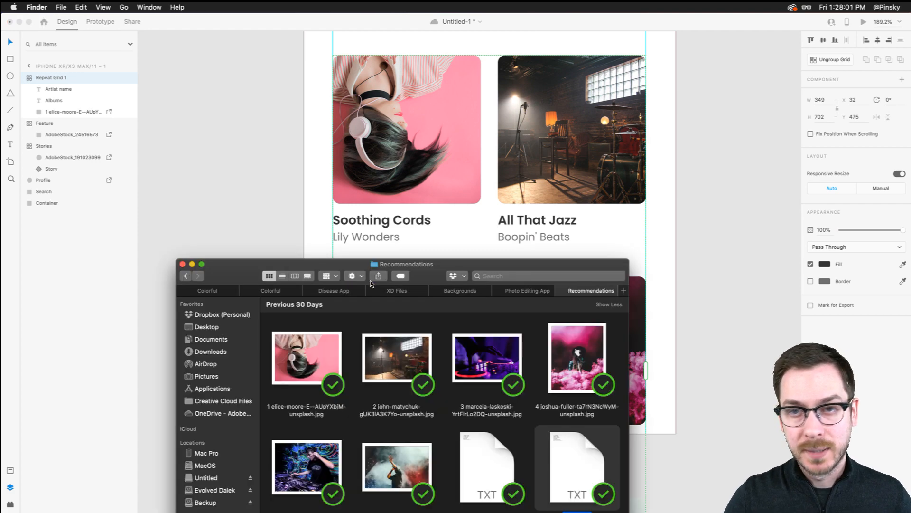
left_click(482, 445)
key("space")
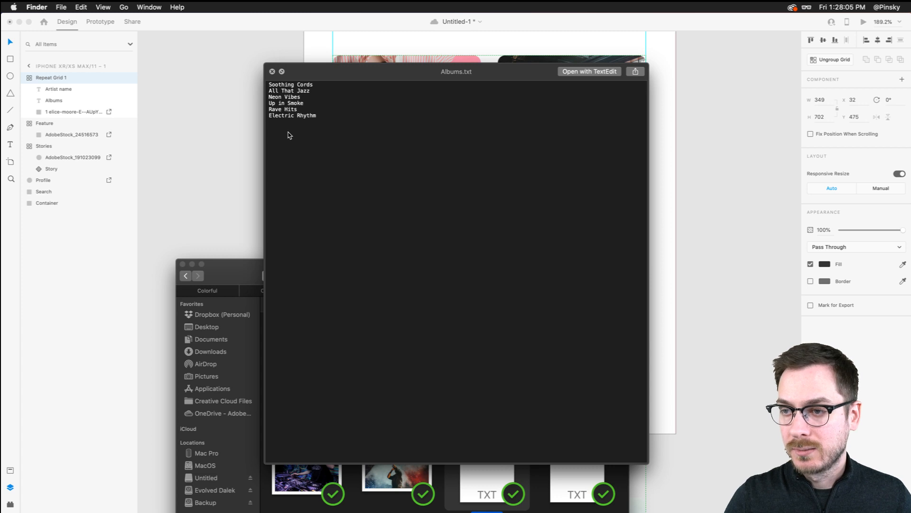
key("space")
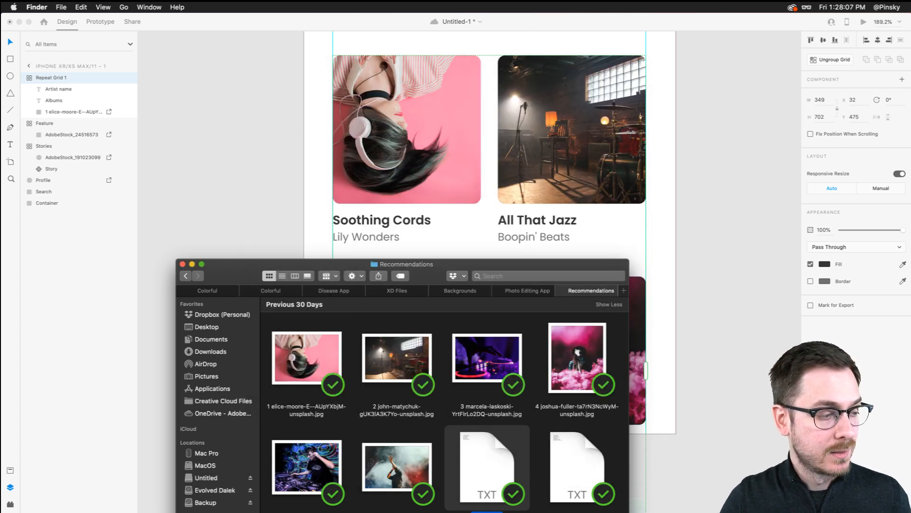
left_click(388, 178)
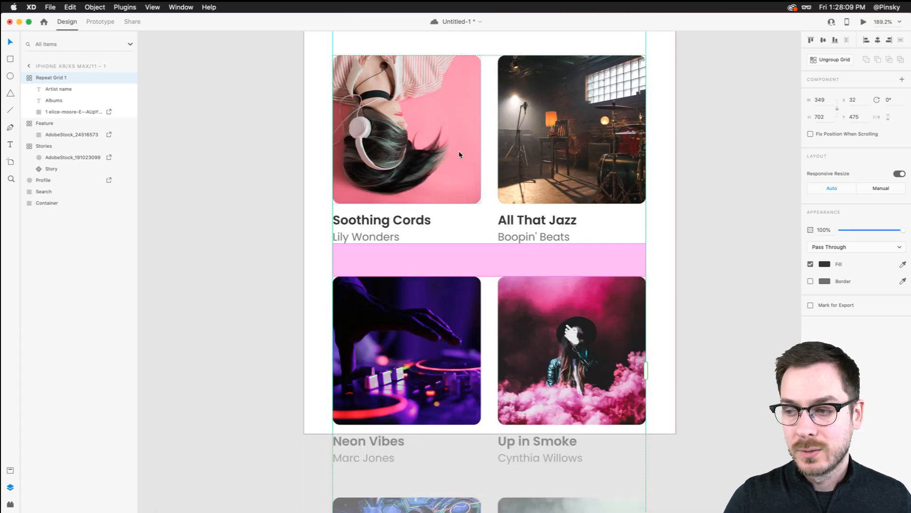
scroll(459, 155, "up", 1)
left_click(169, 197)
left_click_drag(449, 172, 450, 169)
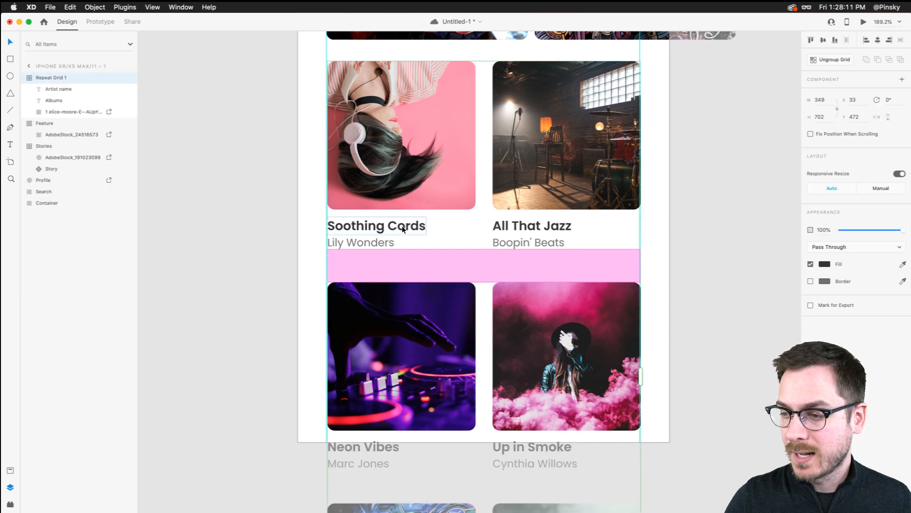
key("super+z")
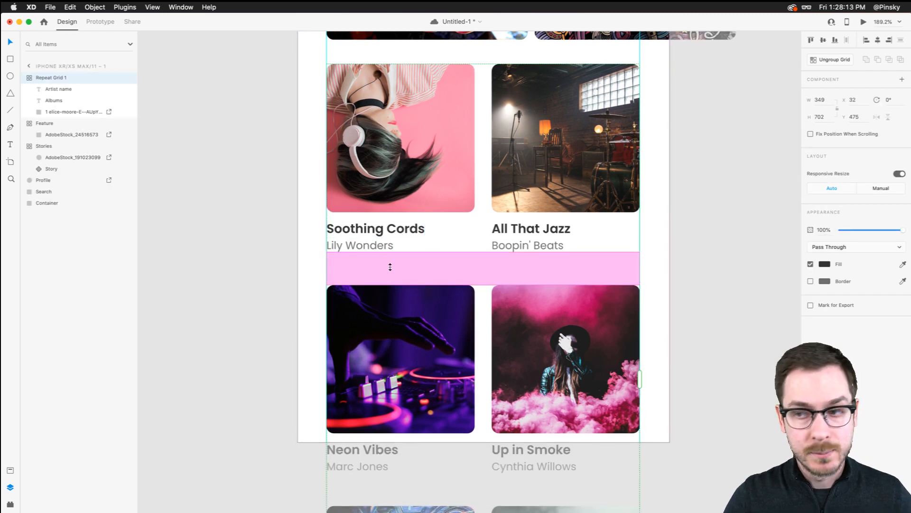
- Reduce the vertical gap between the rows of the song repeat grid, and deselect the grid
left_click_drag(390, 267, 387, 257)
scroll(388, 257, "down", 5)
left_click(551, 261)
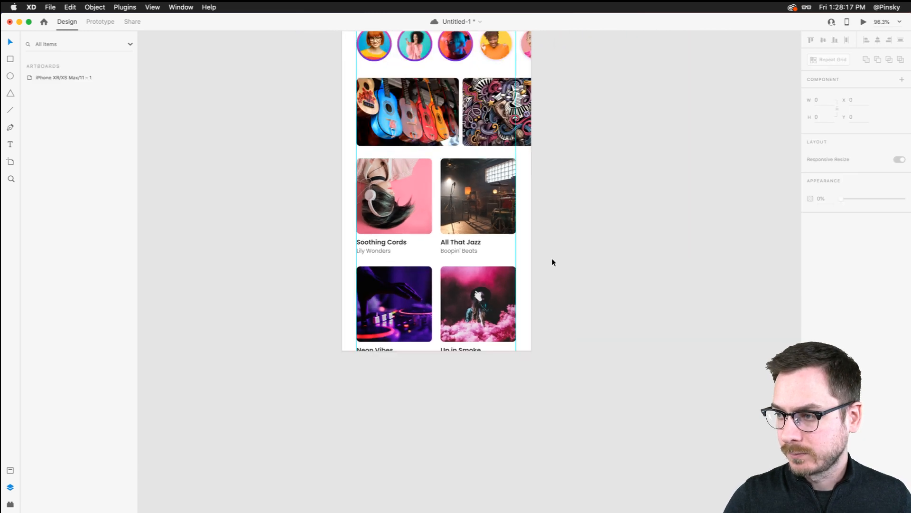
scroll(567, 246, "up", 2)
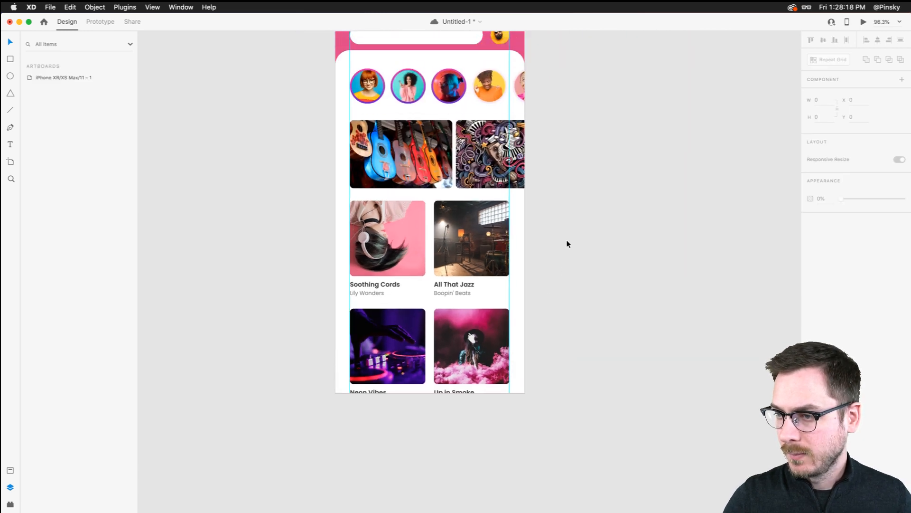
- Select the song grid and the Feature grid together and move them down so the Feature grid starts at Y 339
left_click(391, 132)
left_click(382, 227)
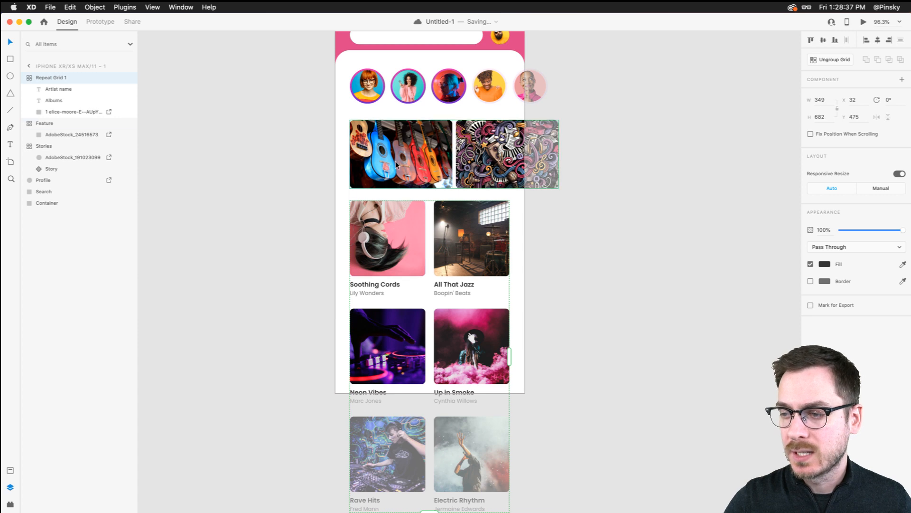
left_click(409, 155, "shift")
left_click_drag(409, 155, 408, 176)
scroll(381, 122, "up", 6)
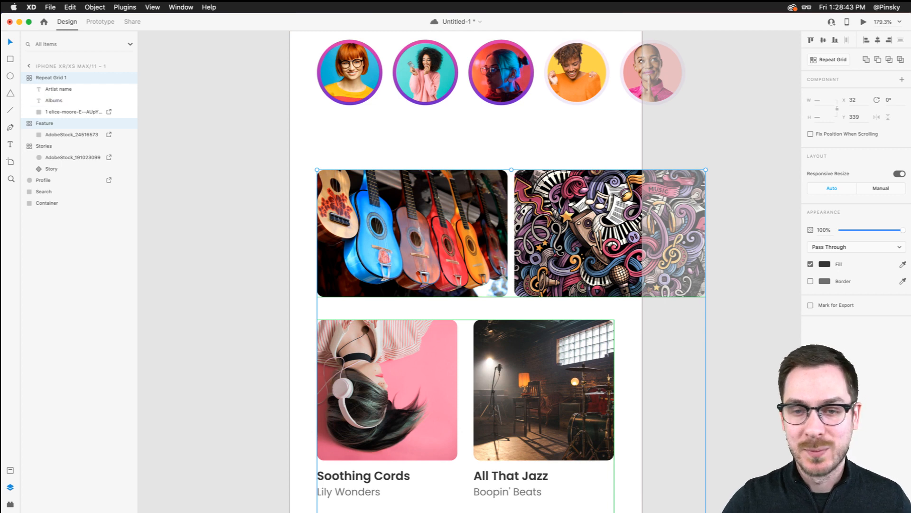
- Add the text heading "Featured Playlists" above the Feature grid, aligned with its left edge
left_click(11, 147)
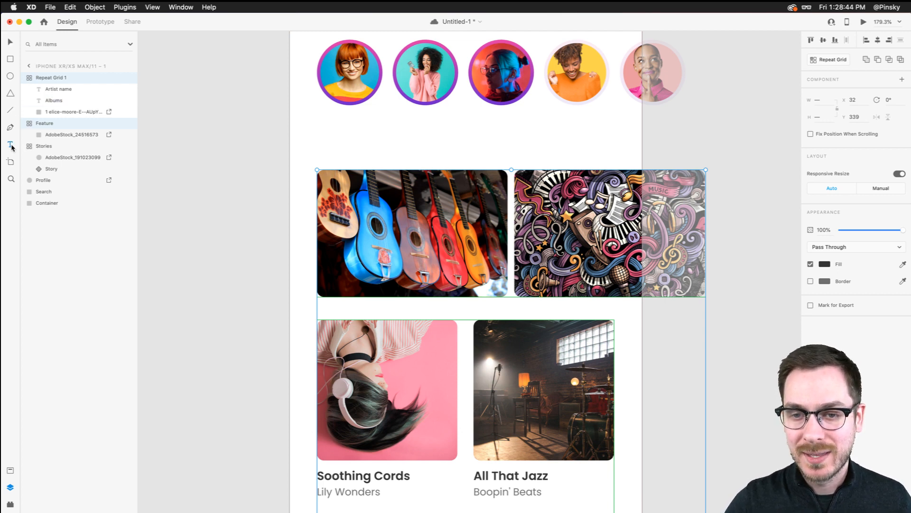
left_click(317, 159)
type("Fea")
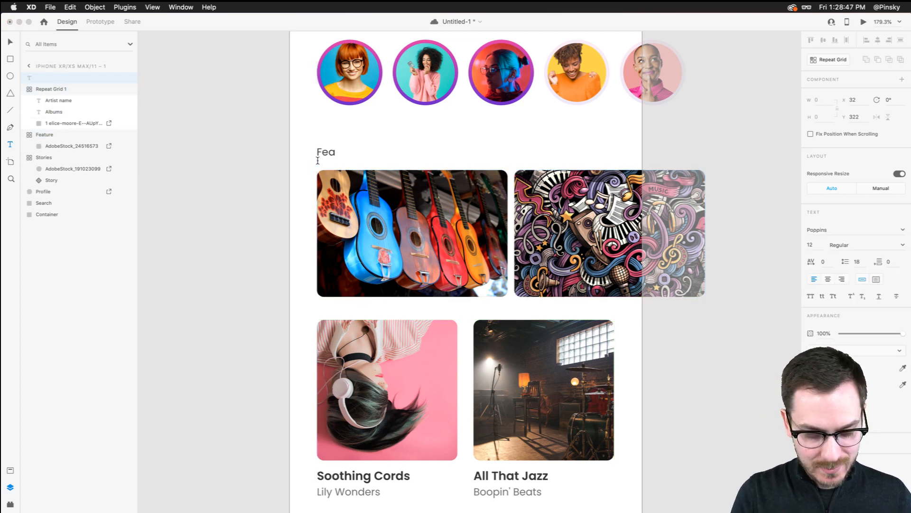
type("tured Playlists")
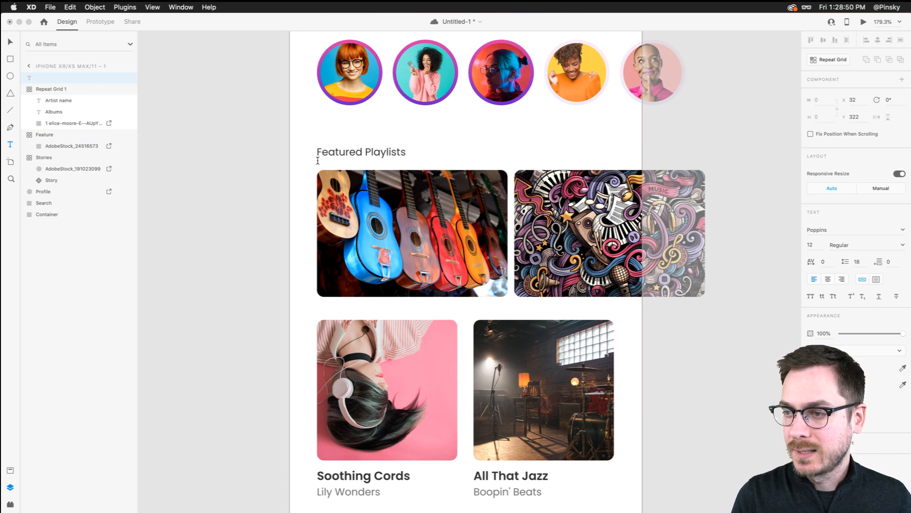
key("Escape")
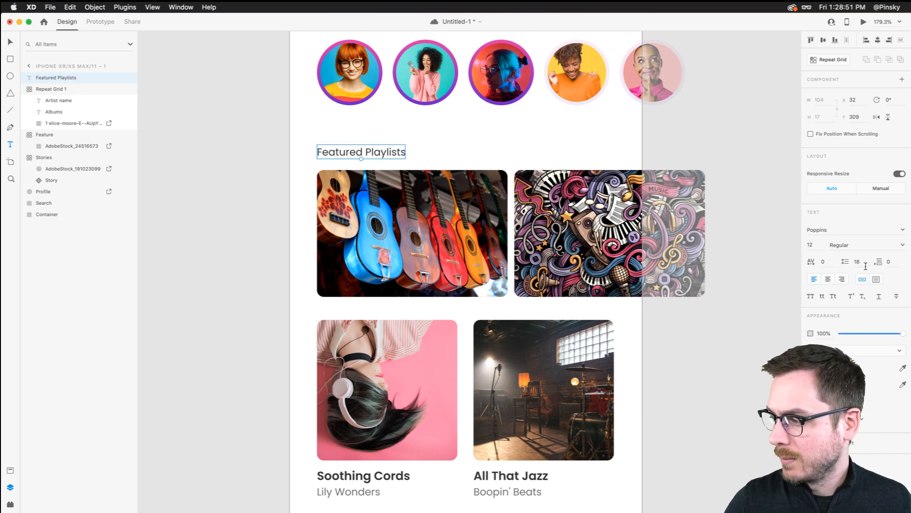
- Style the "Featured Playlists" heading as SemiBold at size 16
left_click(903, 245)
left_click(842, 341)
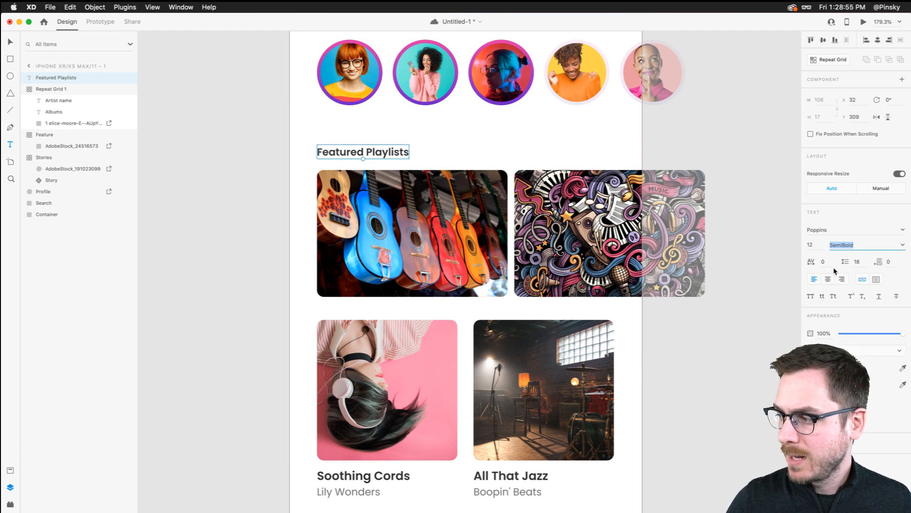
left_click(814, 248)
type("15")
key("Return")
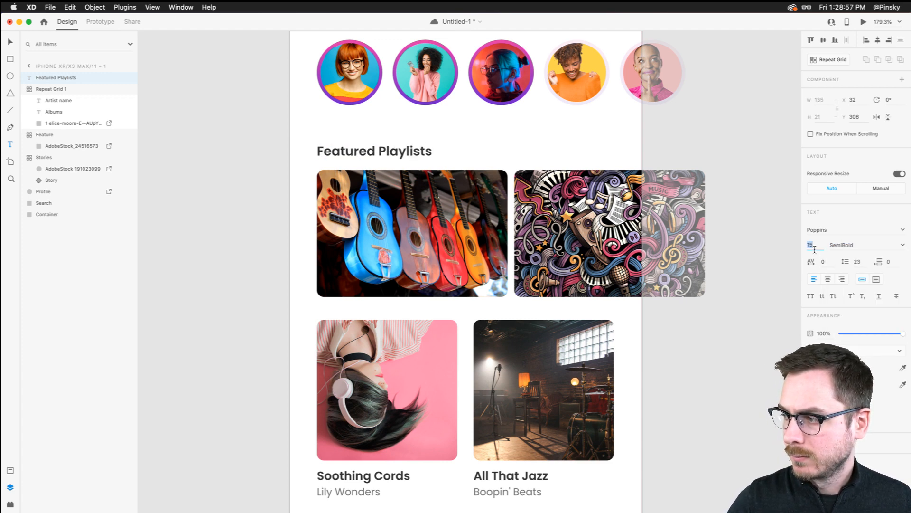
key("Up")
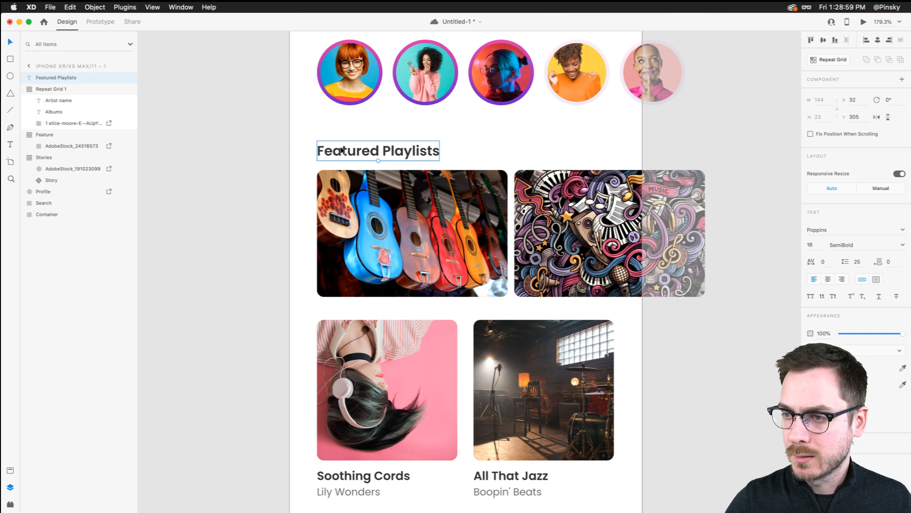
left_click_drag(339, 150, 342, 151)
- Move the song repeat grid down to Y 568 to leave room for a heading
scroll(340, 151, "down", 6)
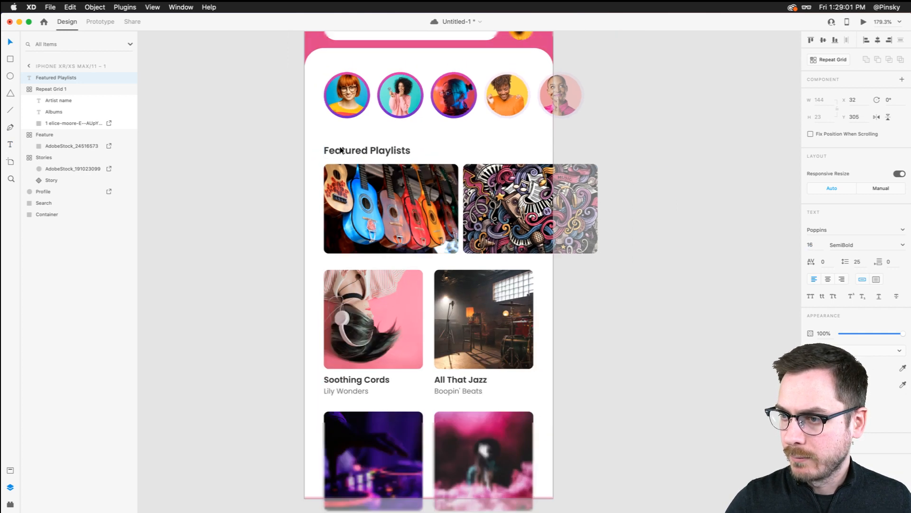
left_click(366, 244)
left_click_drag(366, 244, 365, 266)
- Duplicate the "Featured Playlists" heading above the song grid and change the copy's text to "Recommendations"
left_click(351, 110)
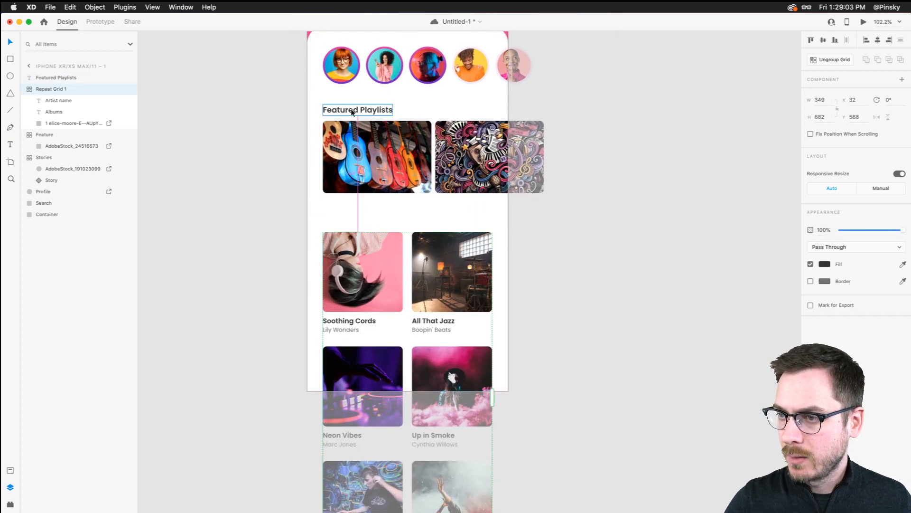
left_click_drag(350, 110, 351, 221)
double_click(350, 221)
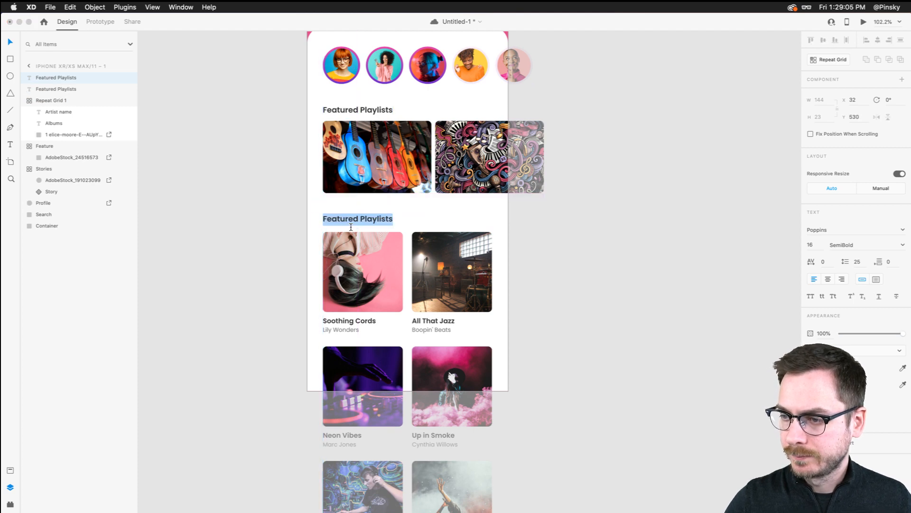
double_click(376, 220)
key("BackSpace")
type("Reco")
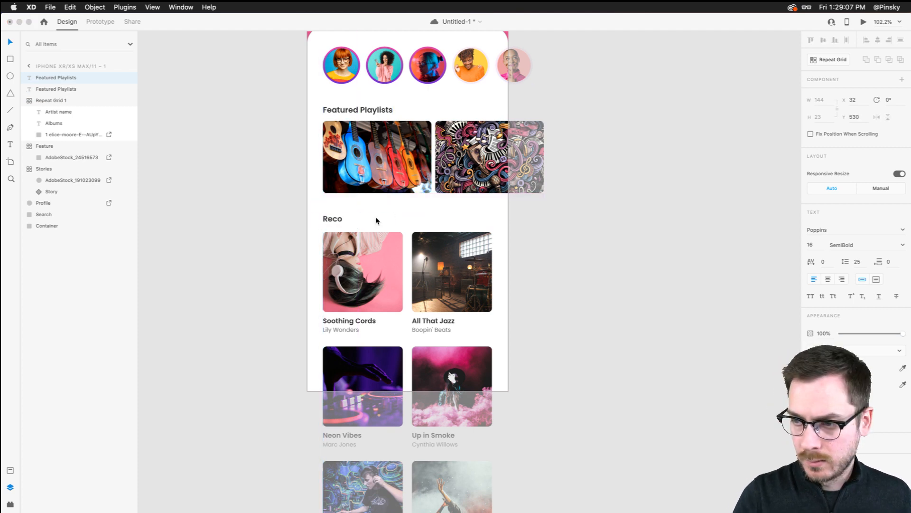
type("mmendation")
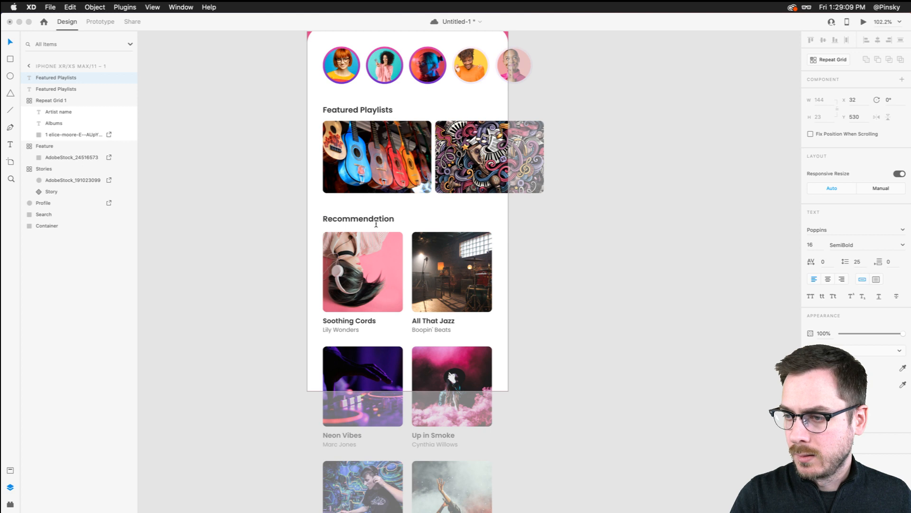
type("s")
key("Escape")
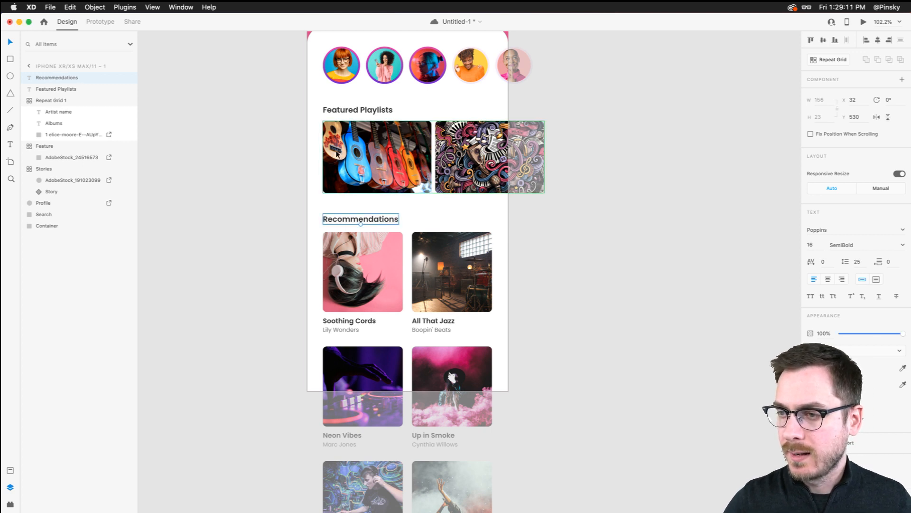
- Move the "Featured Playlists" heading and the Feature grid together slightly up toward the Stories row
scroll(258, 129, "down", 5)
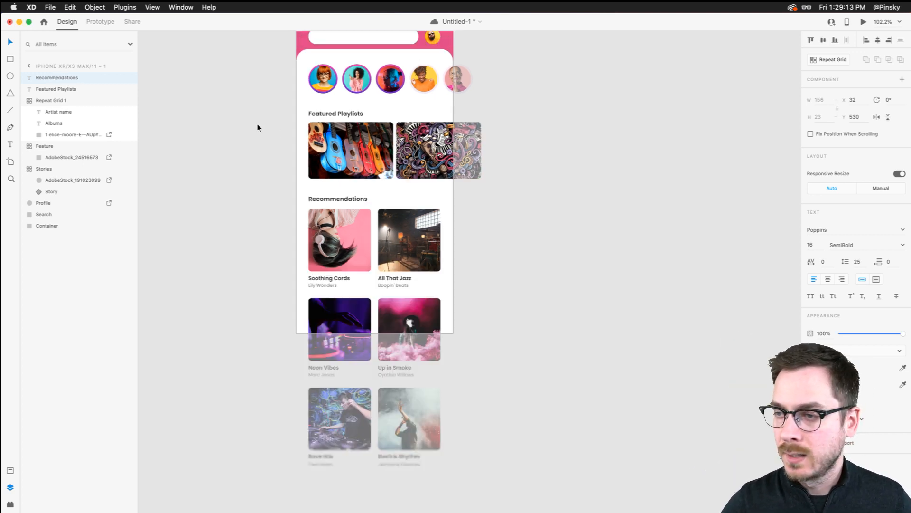
left_click(258, 128)
scroll(314, 128, "up", 1)
scroll(261, 151, "up", 5)
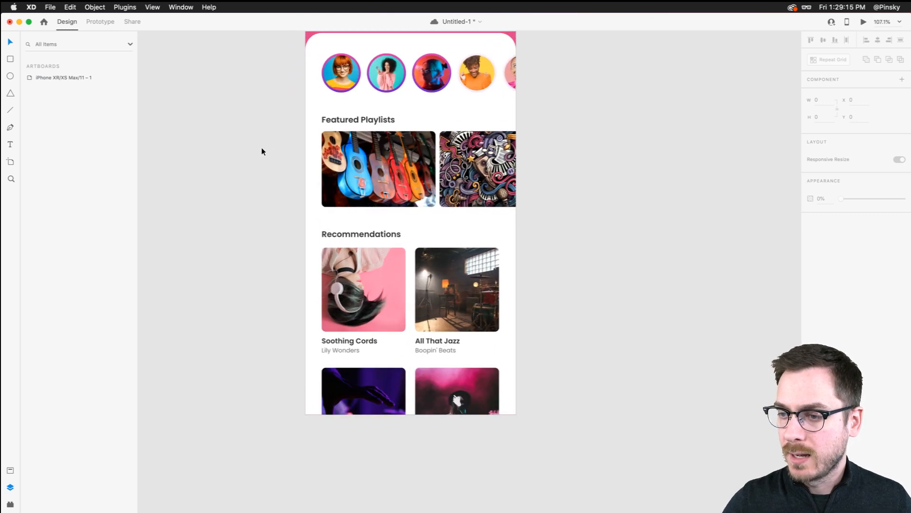
left_click(375, 148)
left_click(360, 121, "shift")
left_click_drag(365, 146, 364, 141)
- Move the "Recommendations" heading and the song grid together up to Y 521, and deselect them
left_click(353, 232)
left_click(351, 293, "shift")
left_click_drag(351, 293, 352, 286)
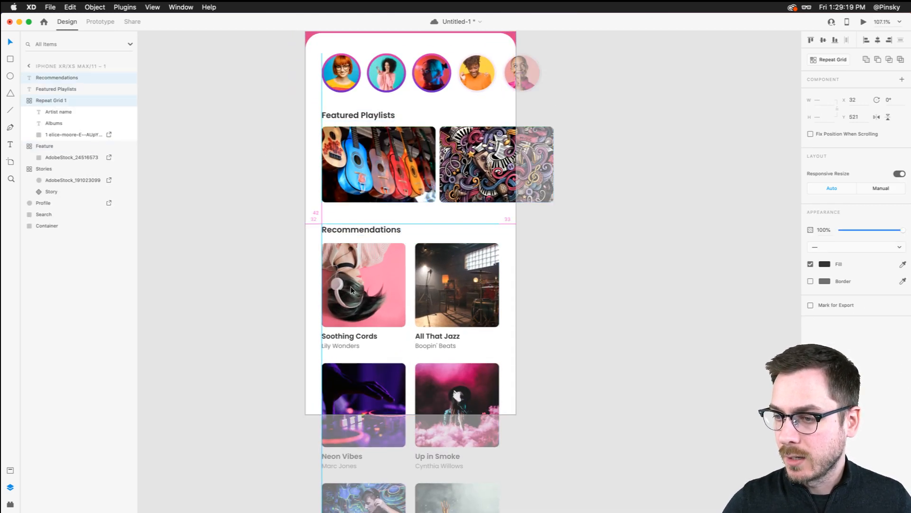
left_click(267, 240)
- Preview the whole screen in the desktop preview window, and close the preview
scroll(370, 242, "down", 3)
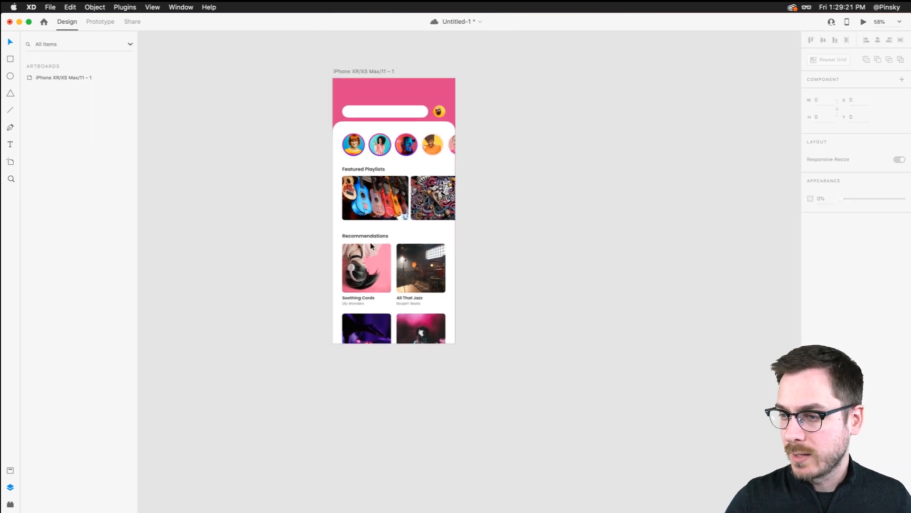
left_click(864, 21)
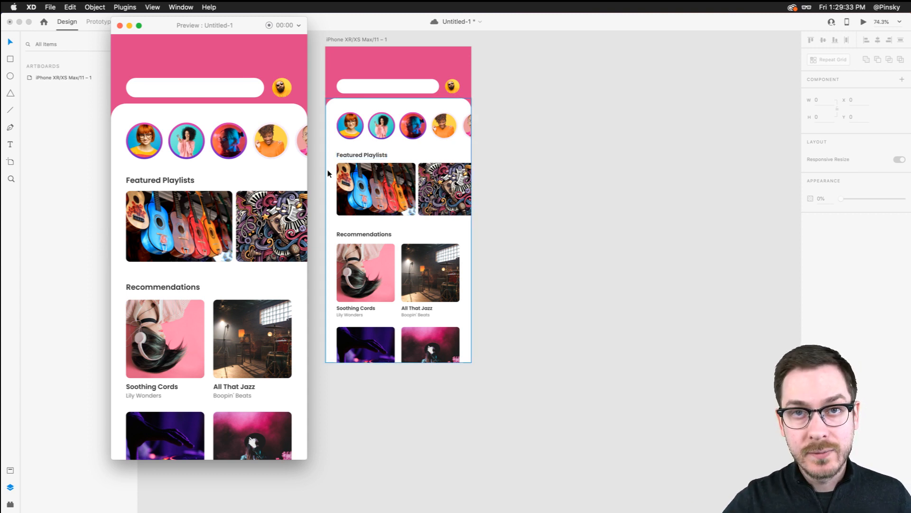
key("super+w")
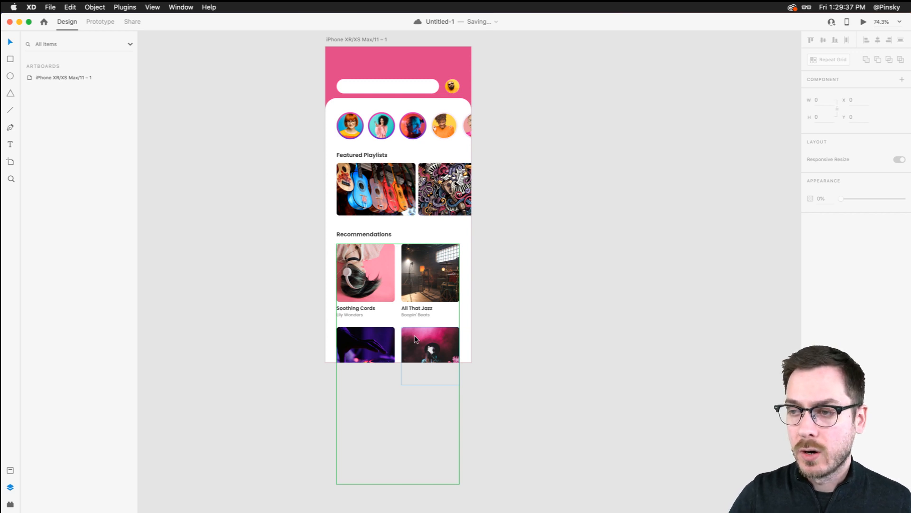
- Draw a full-width white rectangle about 414 by 121 along the artboard's bottom edge, over the second row of tiles
scroll(414, 336, "up", 5)
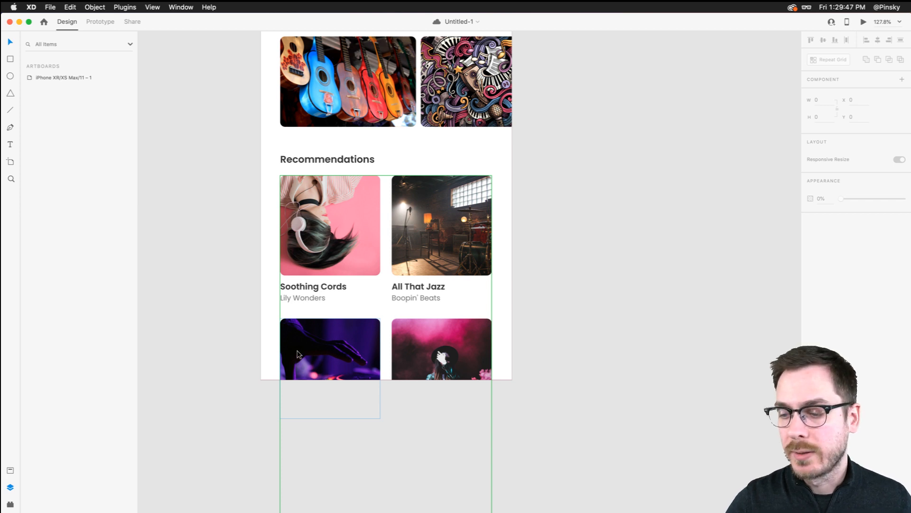
left_click(272, 356)
left_click(10, 59)
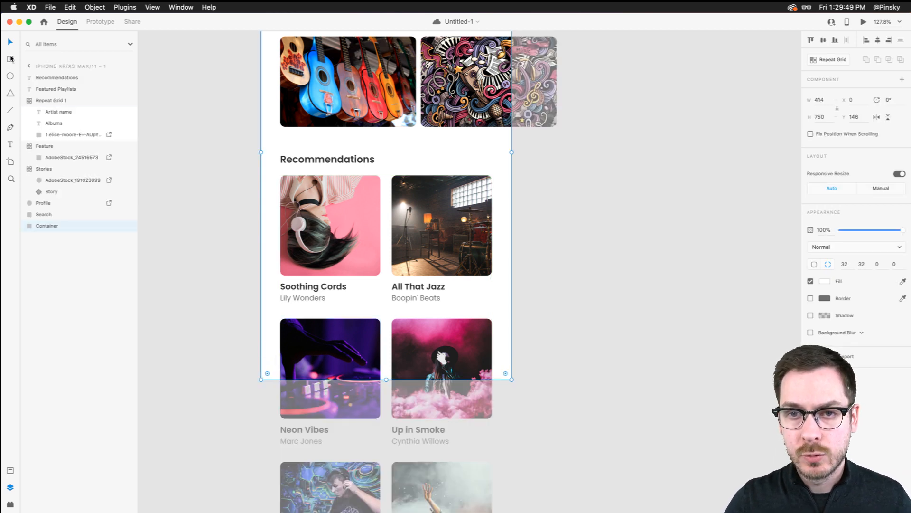
left_click(263, 382)
mouse_move(262, 380)
left_mouse_down()
mouse_move(304, 377)
mouse_move(407, 319)
mouse_move(512, 307)
left_mouse_up()
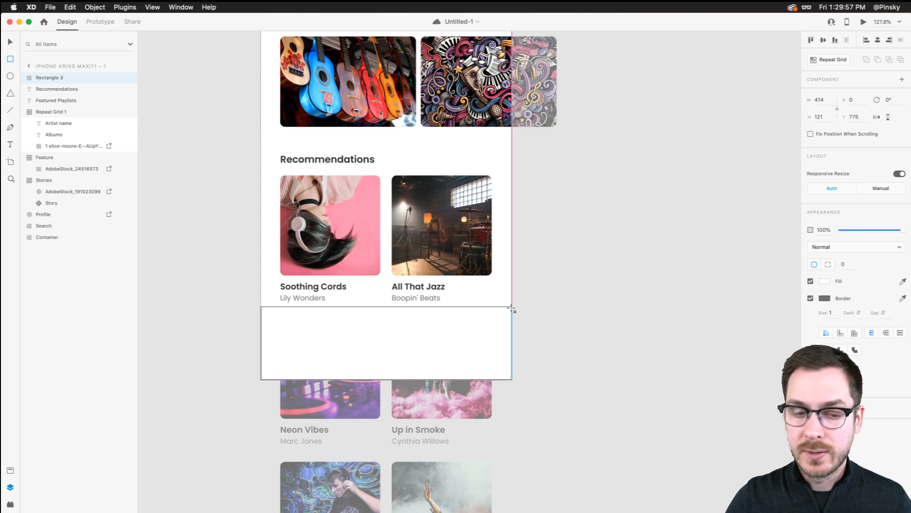
left_click_drag(513, 309, 512, 309)
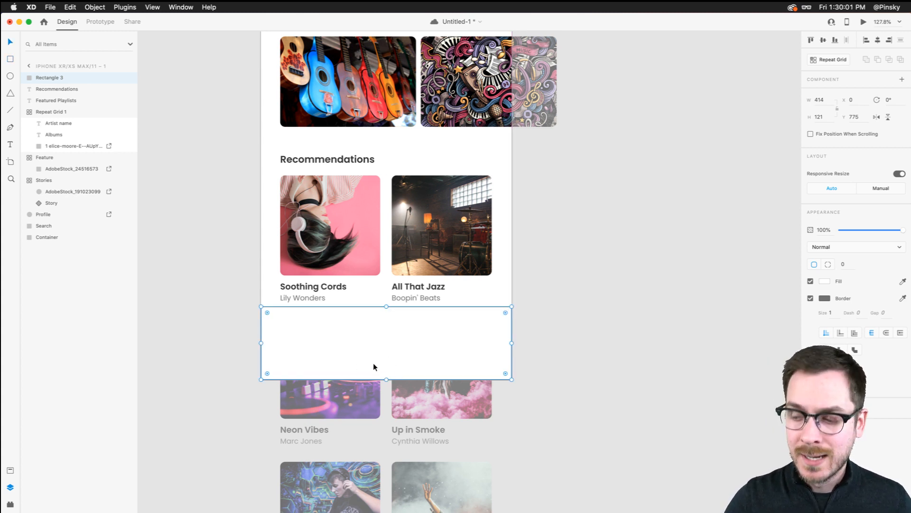
- Try a horizontal line about 90 wide with border size 4 and round caps near the rectangle's bottom edge, and delete it
key("l")
mouse_move(350, 368)
left_mouse_down()
mouse_move(417, 369)
mouse_move(399, 367)
left_mouse_up()
key("v")
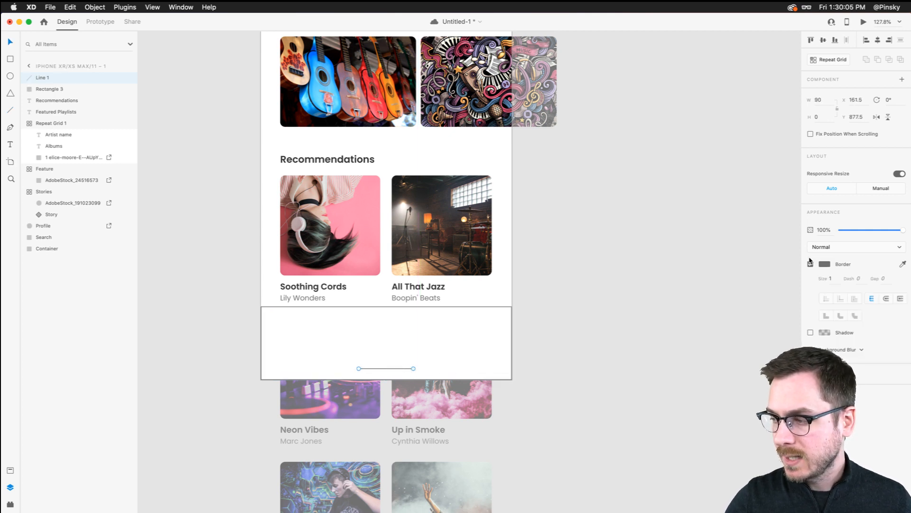
left_click(810, 264)
left_click(830, 279)
type("4")
key("Return")
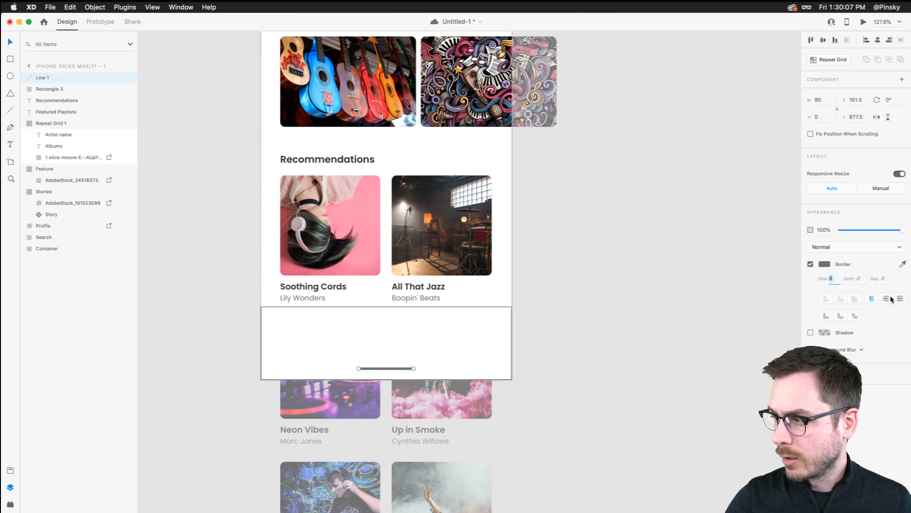
left_click(887, 299)
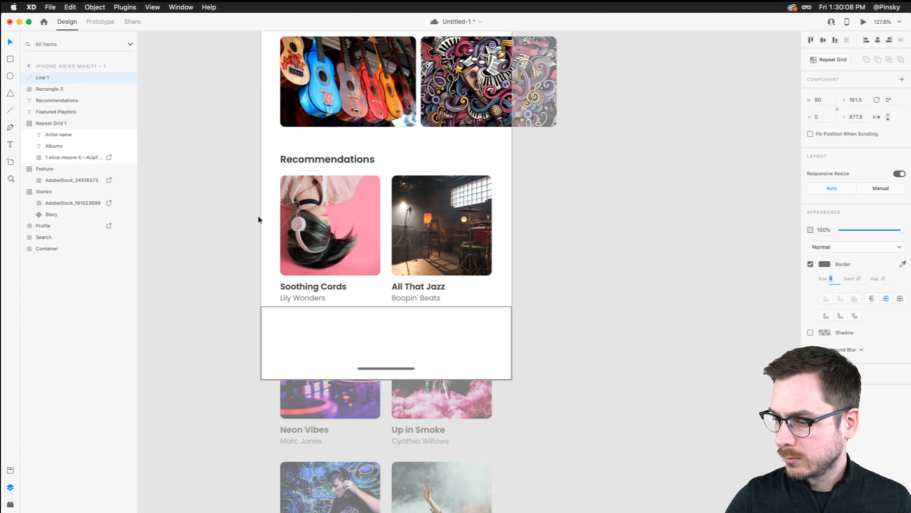
left_click(395, 368)
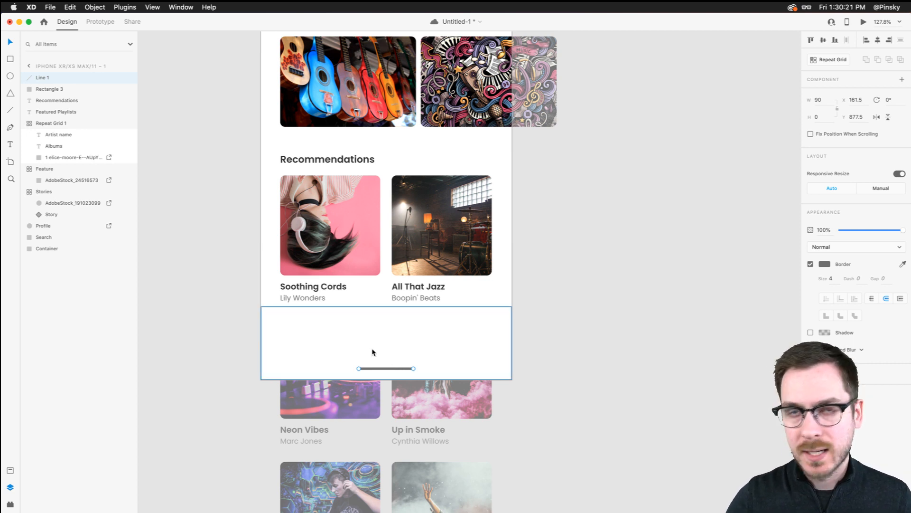
key("Delete")
- Round only the two upper corners of the white bottom rectangle to a radius of 24, with the lower corners at 0
left_click(431, 314)
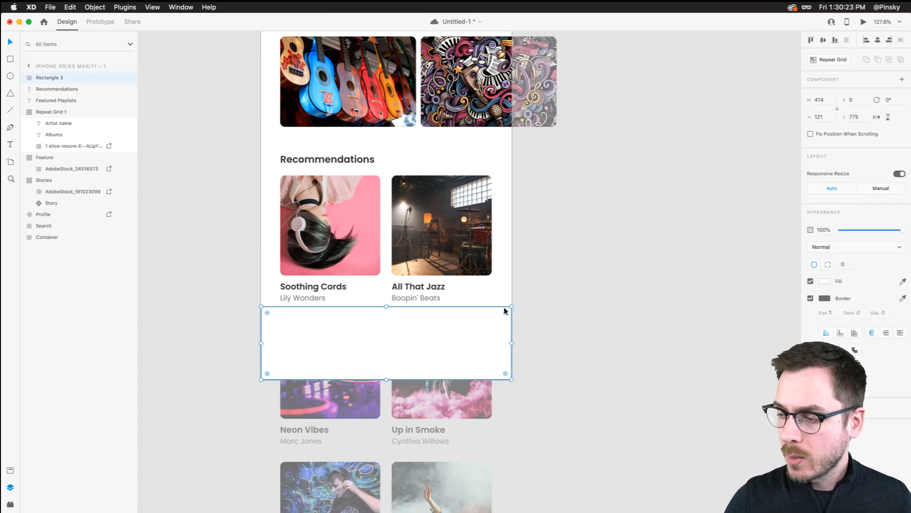
left_click_drag(506, 312, 498, 316)
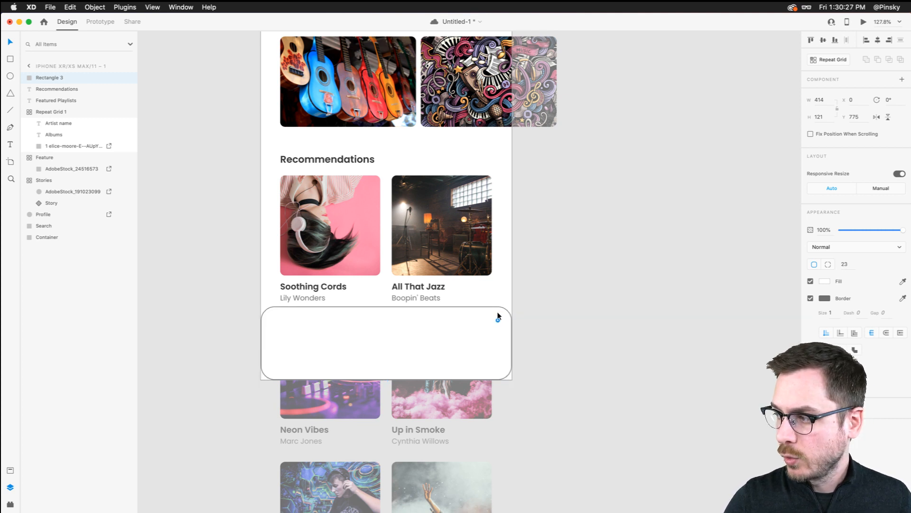
left_click_drag(498, 364, 518, 383)
left_click_drag(275, 365, 246, 379)
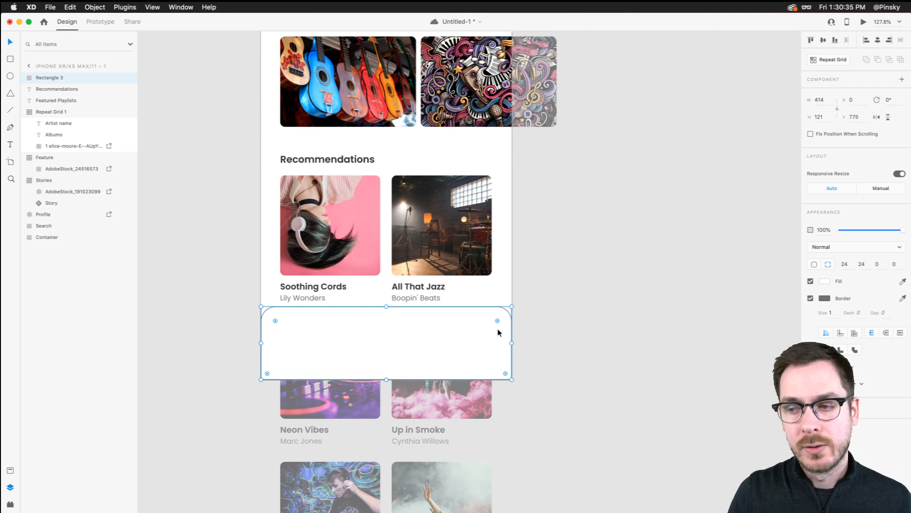
- Fill the bottom rectangle with a light grey and remove its border
left_click(825, 283)
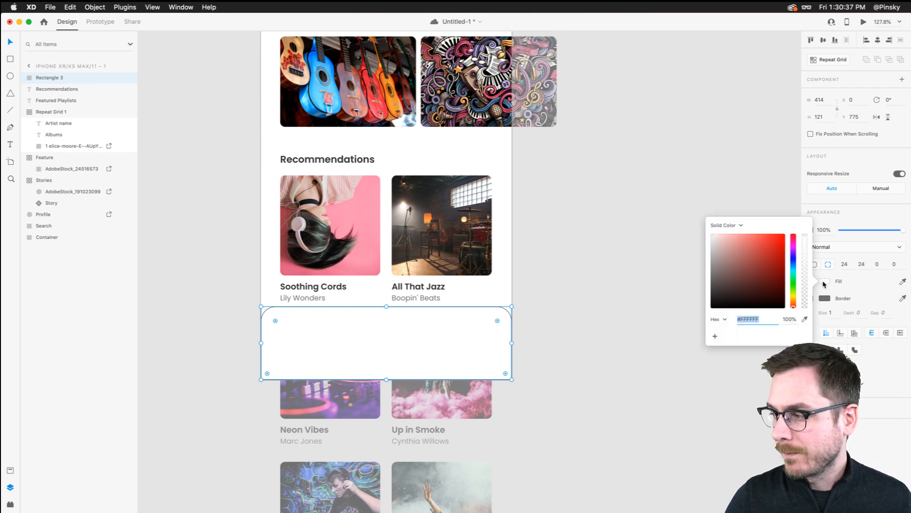
left_click_drag(727, 255, 691, 251)
left_click(871, 443)
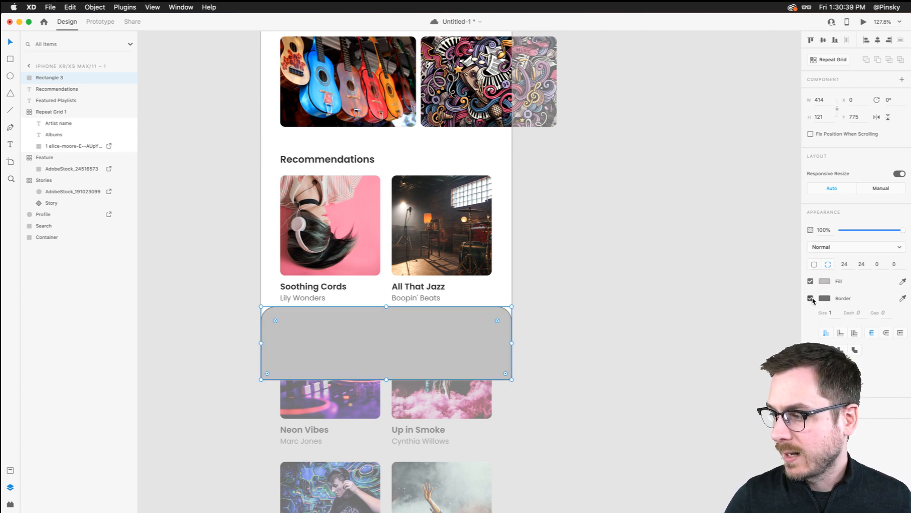
left_click(811, 299)
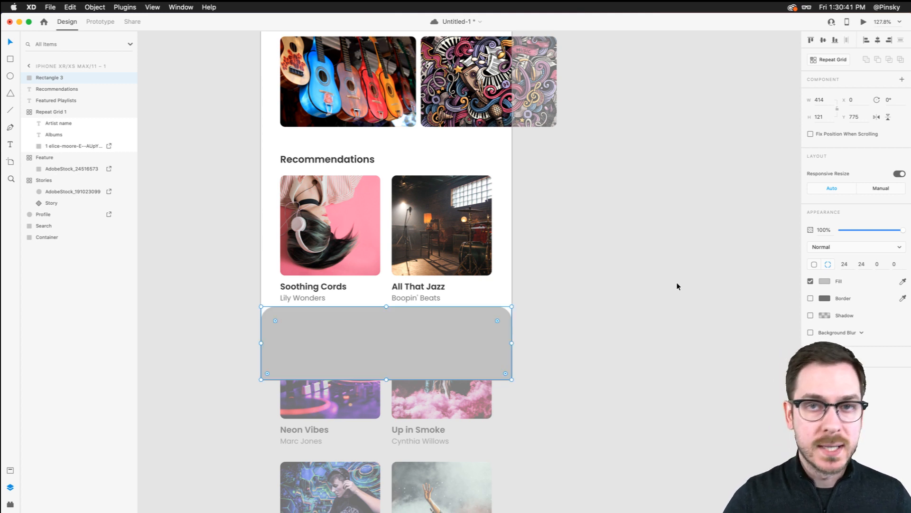
- Recolour the bottom rectangle by sampling the pink of the header background, and deselect it
scroll(678, 286, "up", 10)
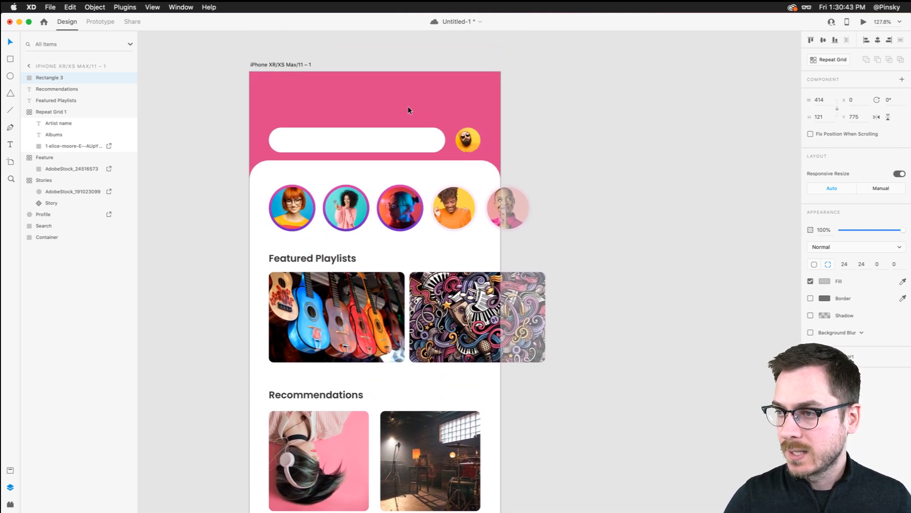
left_click(905, 285)
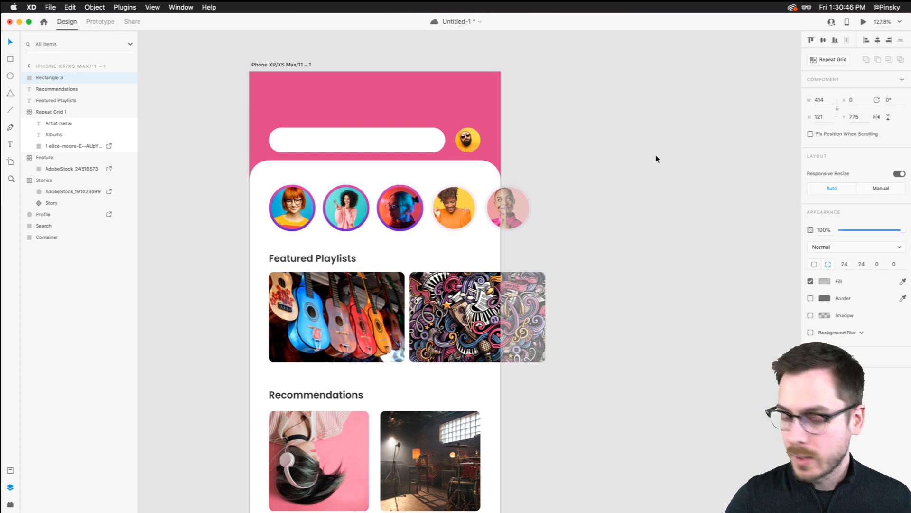
left_click(380, 93)
scroll(380, 92, "down", 10)
left_click(621, 291)
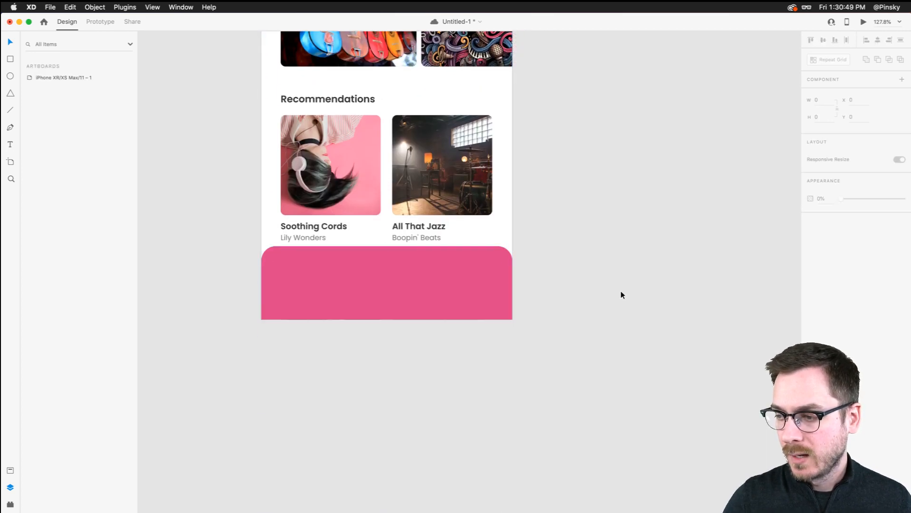
- Check the screen with its pink bottom bar in the desktop preview, close the preview and deselect the bar
left_click(395, 277)
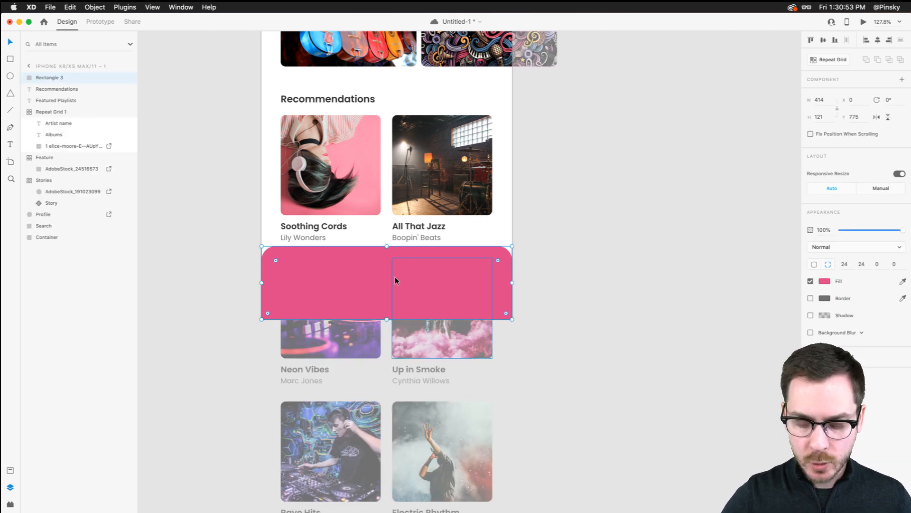
key("super+Return")
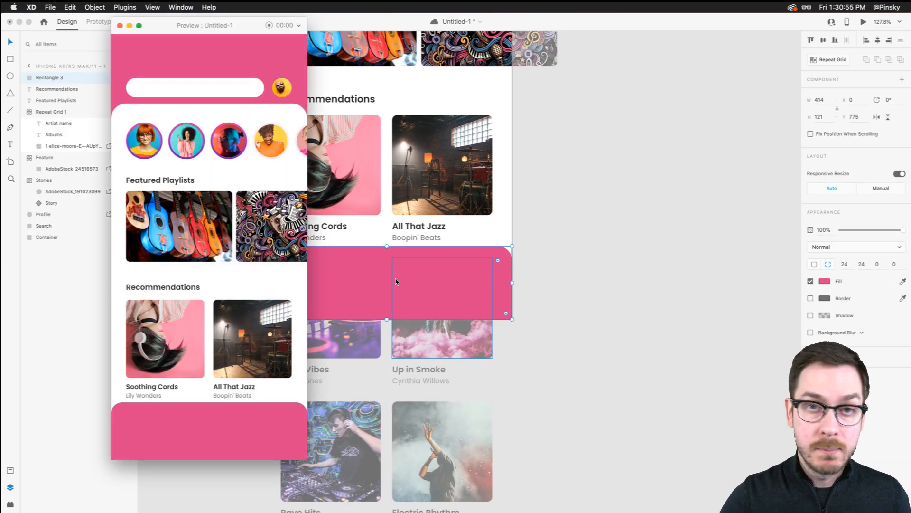
key("super+w")
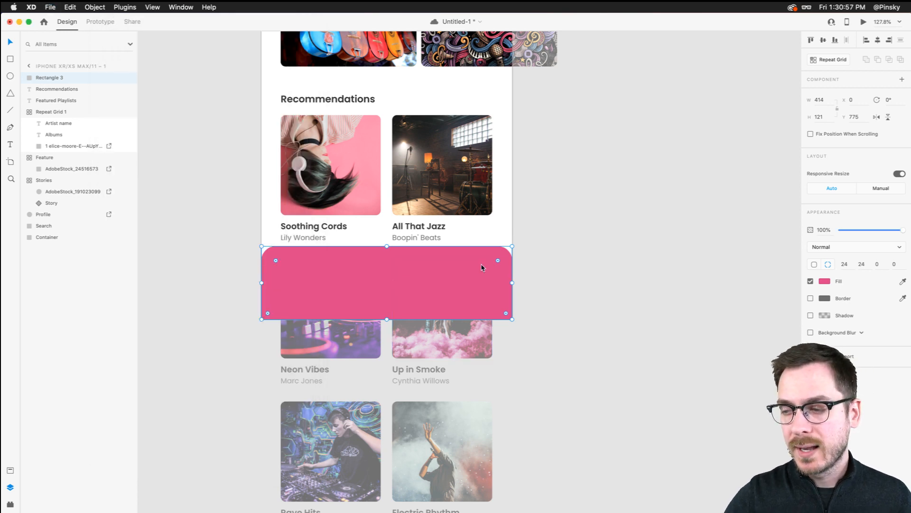
left_click(578, 255)
- Try a background blur on the pink bar with the amount lowered to about 16, undo that adjustment and turn the blur off
left_click(410, 257)
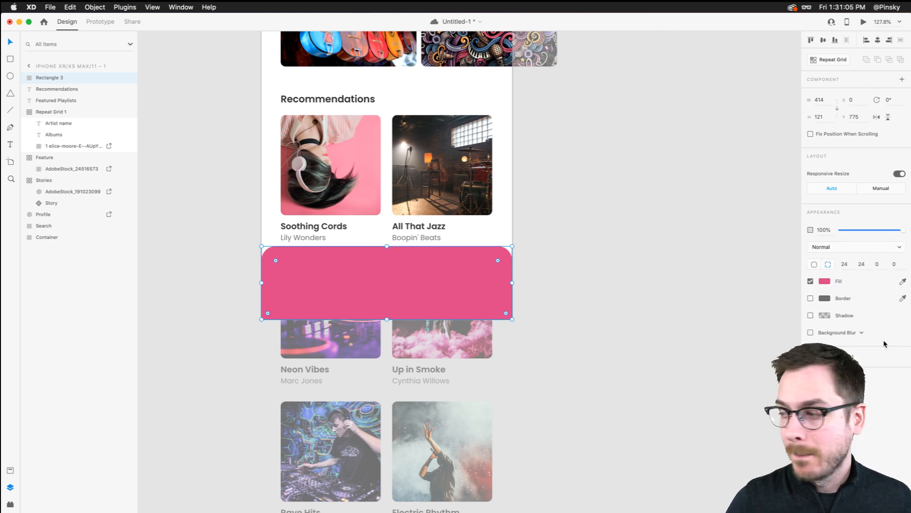
left_click(810, 332)
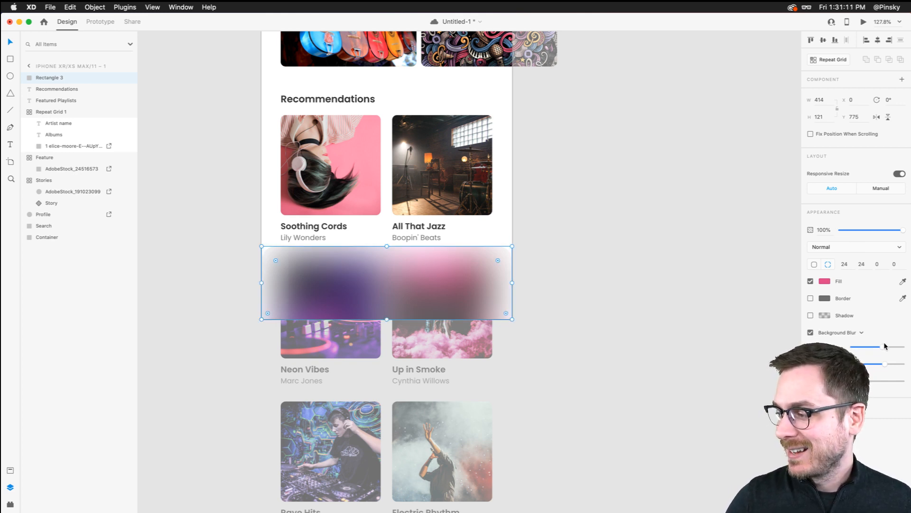
left_click_drag(885, 346, 870, 347)
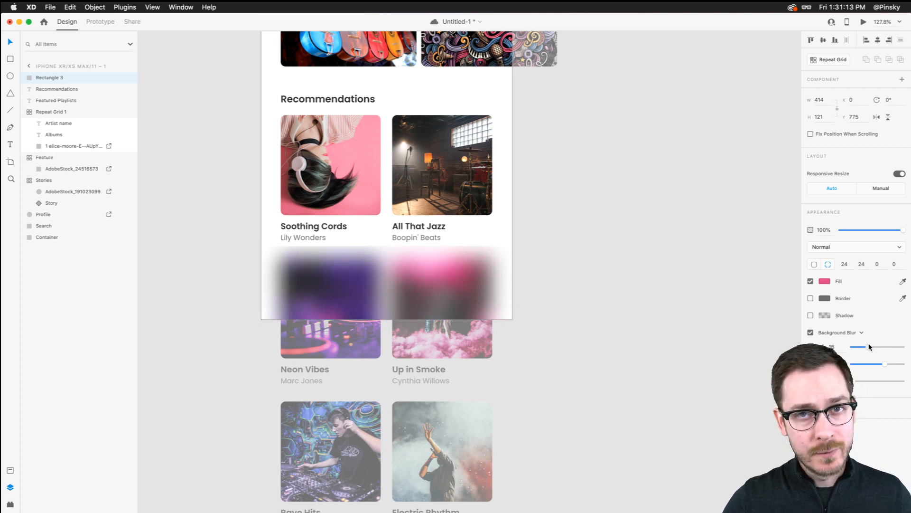
key("super+z")
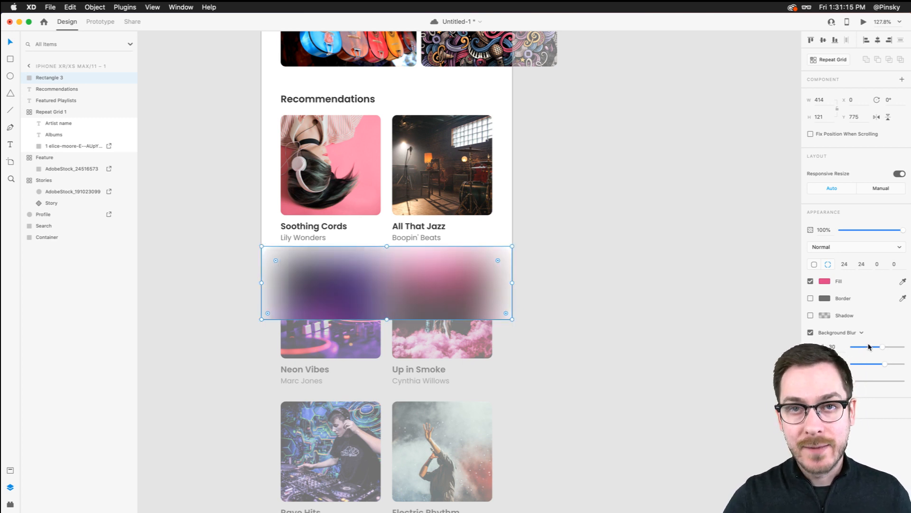
left_click(811, 332)
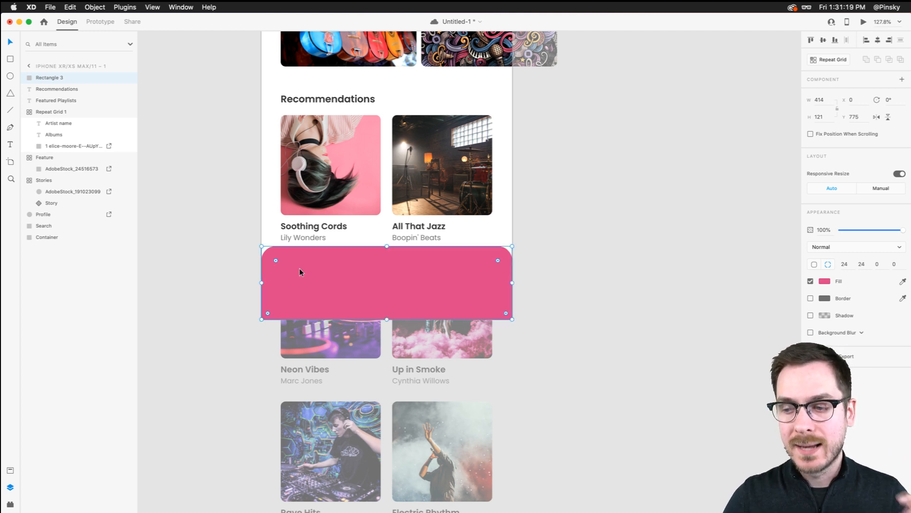
- Show the artboard's margin guides and save the document
left_click(11, 76)
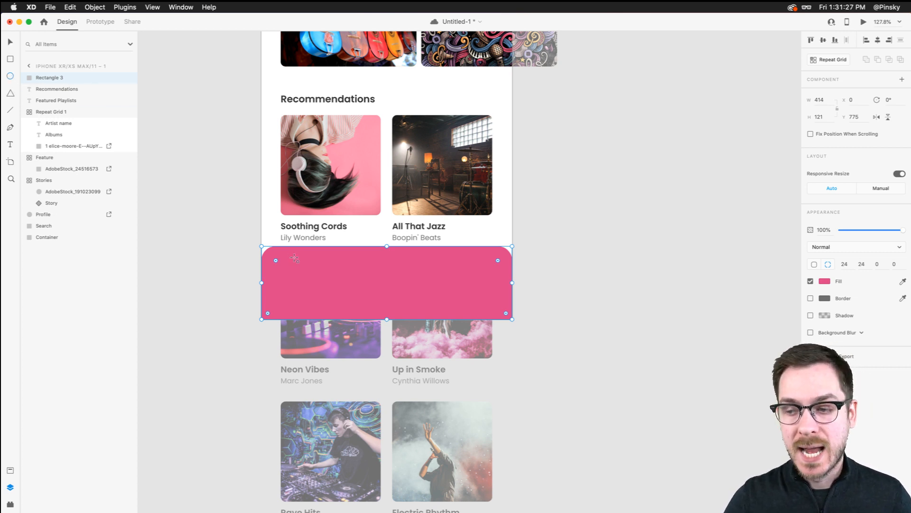
key("super+semicolon")
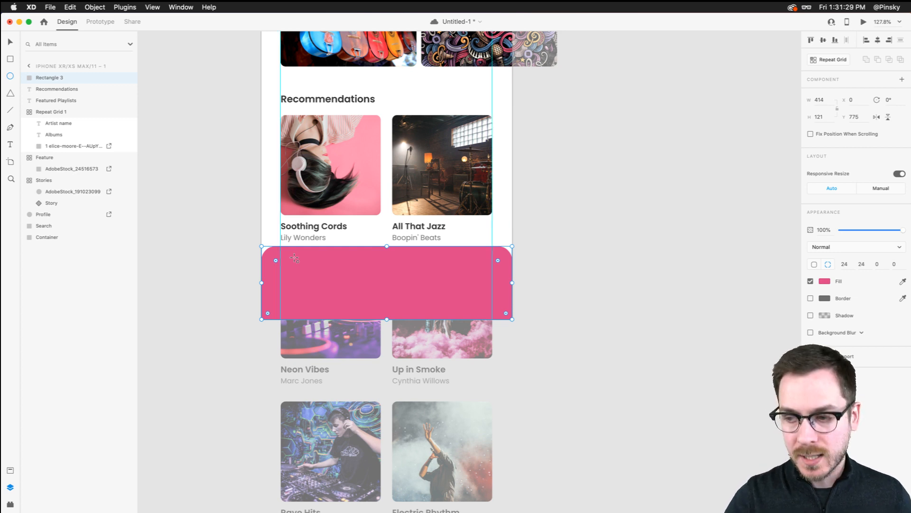
key("v")
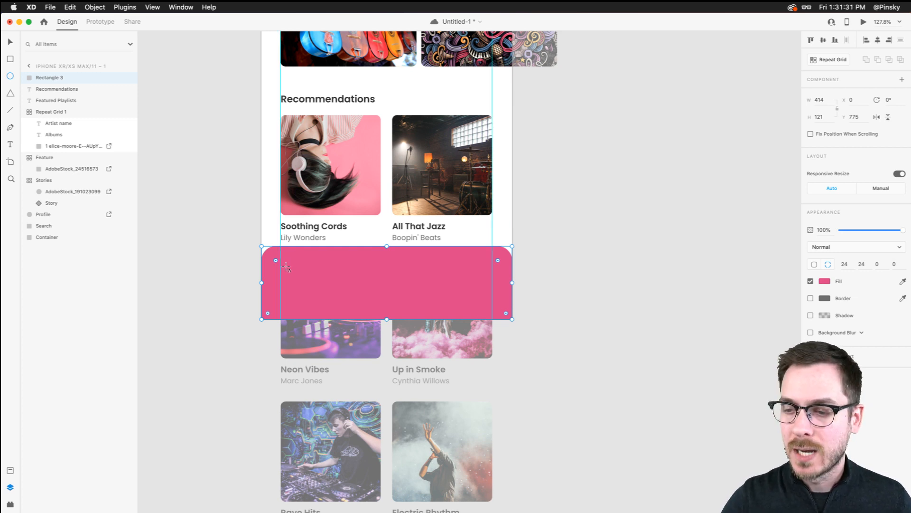
key("super+s")
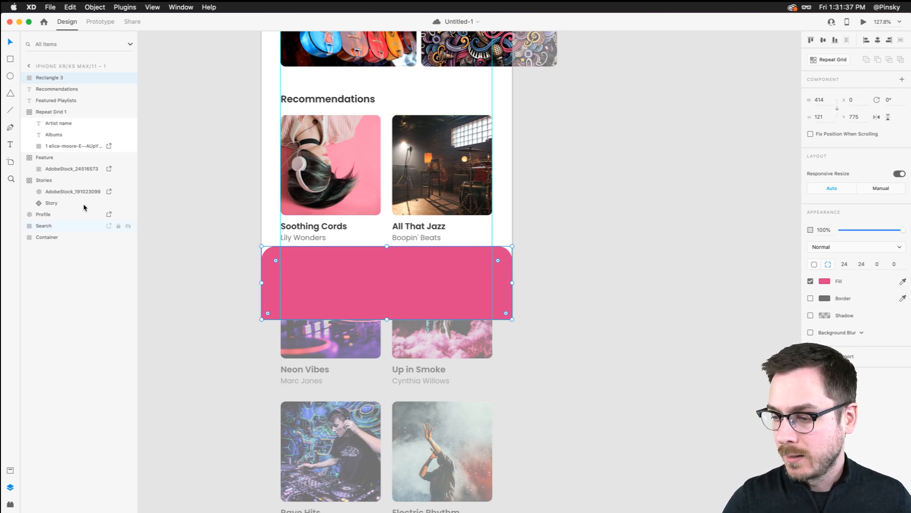
- Hide the pink bar's layer and select the "Up in Smoke" cover image inside the Recommendations grid
left_click(128, 77)
double_click(457, 289)
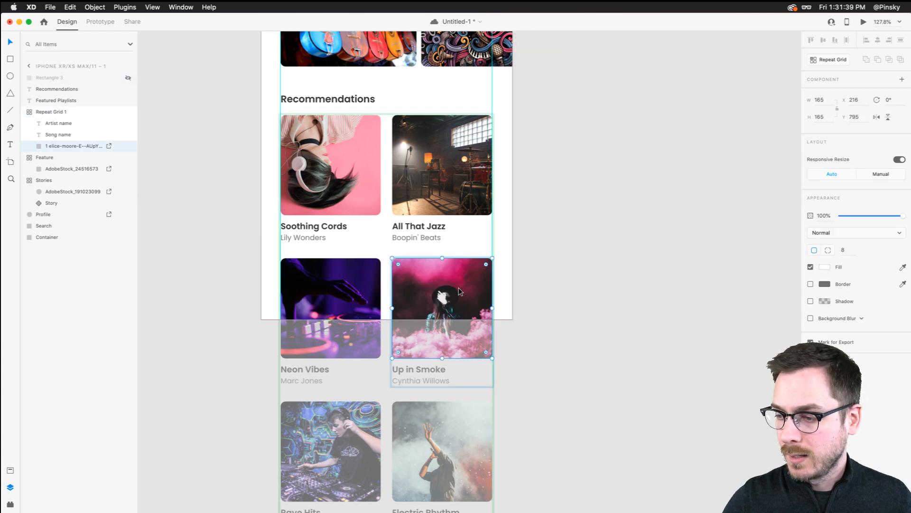
scroll(466, 329, "up", 5)
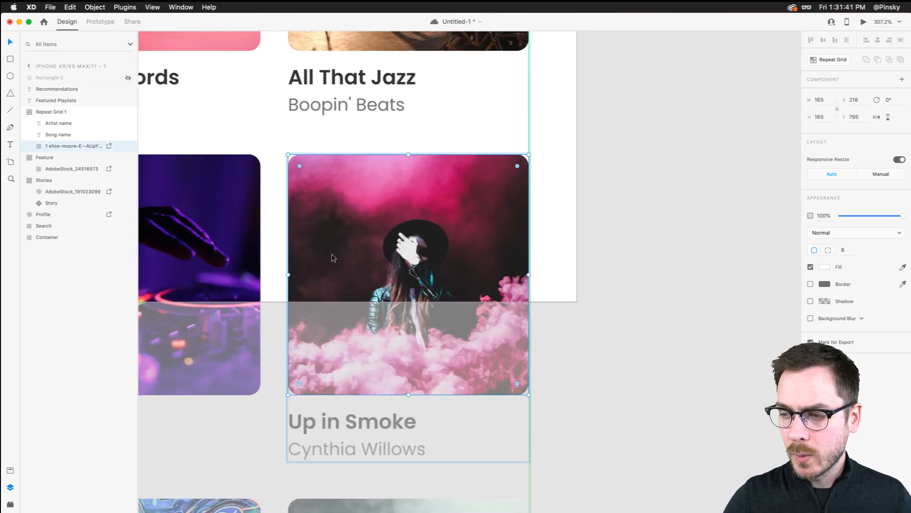
scroll(394, 256, "up", 2)
scroll(403, 261, "up", 5)
scroll(403, 260, "left", 4)
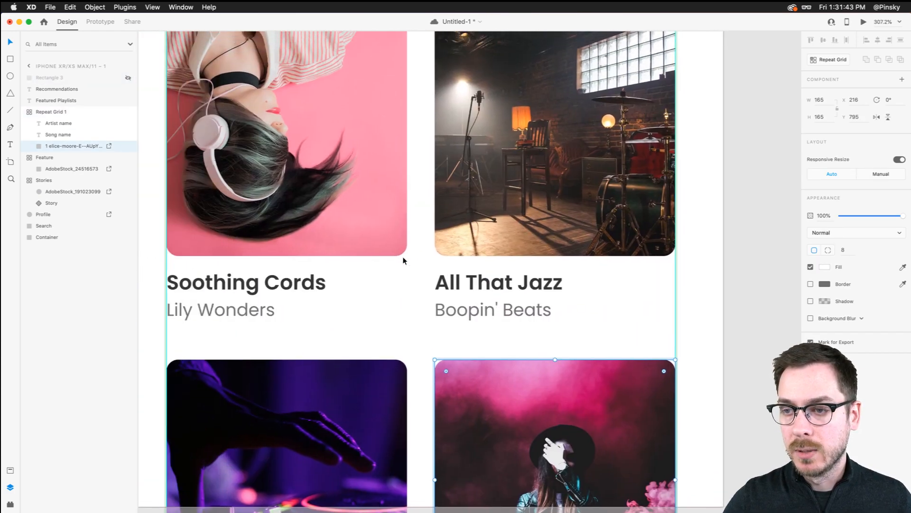
- Select the "Soothing Cords" cover image, its song title and its artist name together in the Recommendations grid
left_click(533, 164)
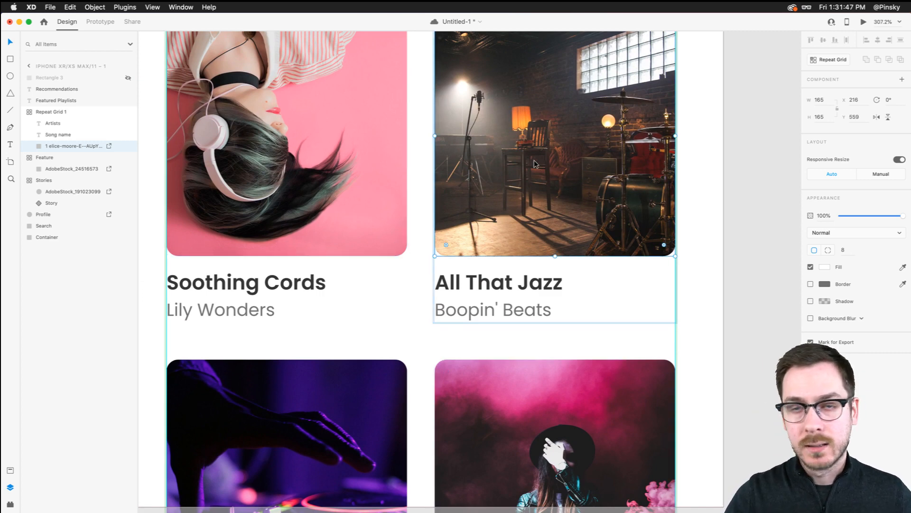
scroll(338, 152, "left", 3)
left_click(338, 138)
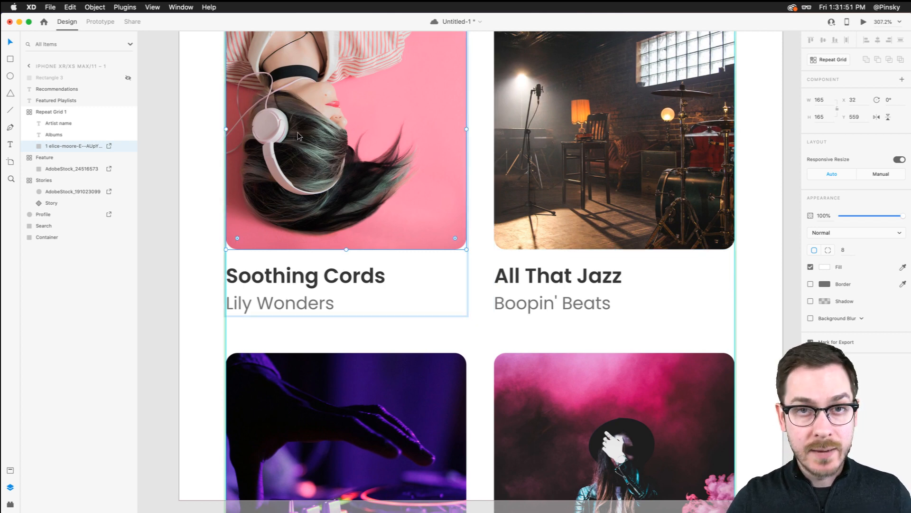
left_click(285, 275, "shift")
left_click(283, 302, "shift")
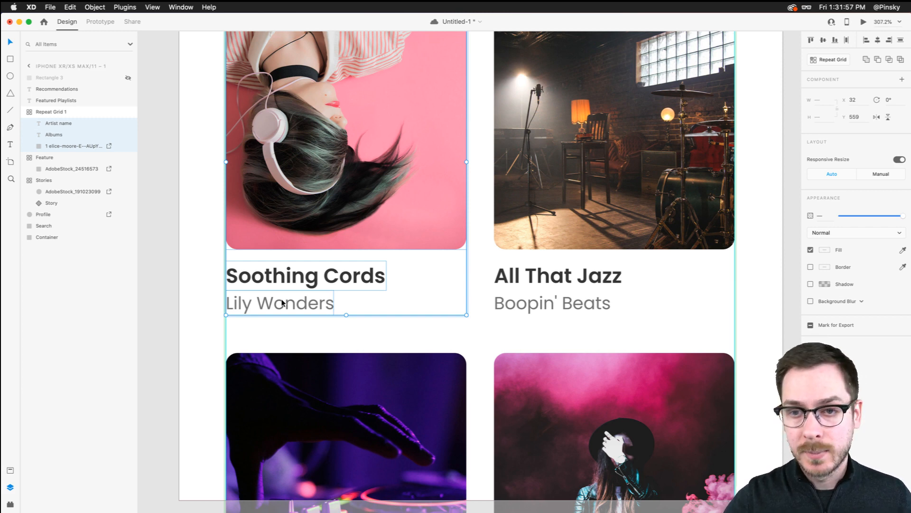
- Make the pink bar visible again and rename its layer "Music Player"
left_click(76, 78)
left_click(128, 78)
scroll(332, 266, "down", 5)
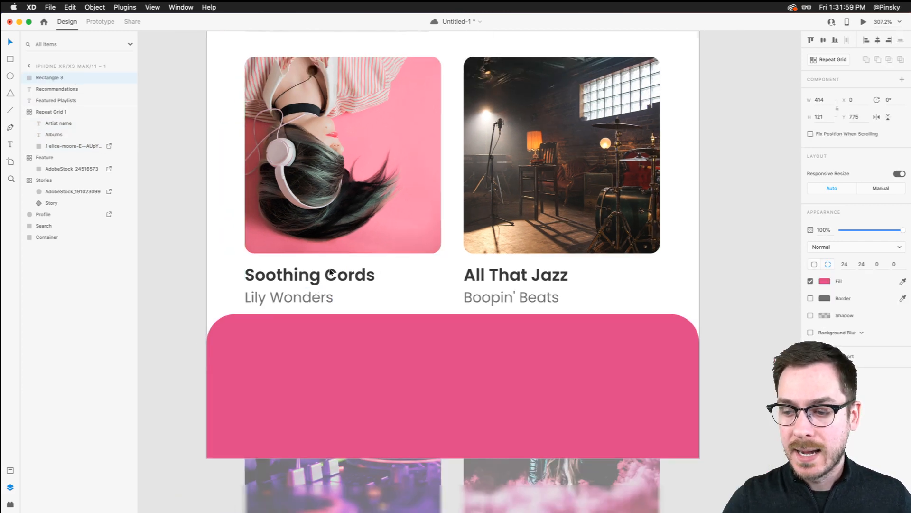
double_click(50, 80)
type("Music Player")
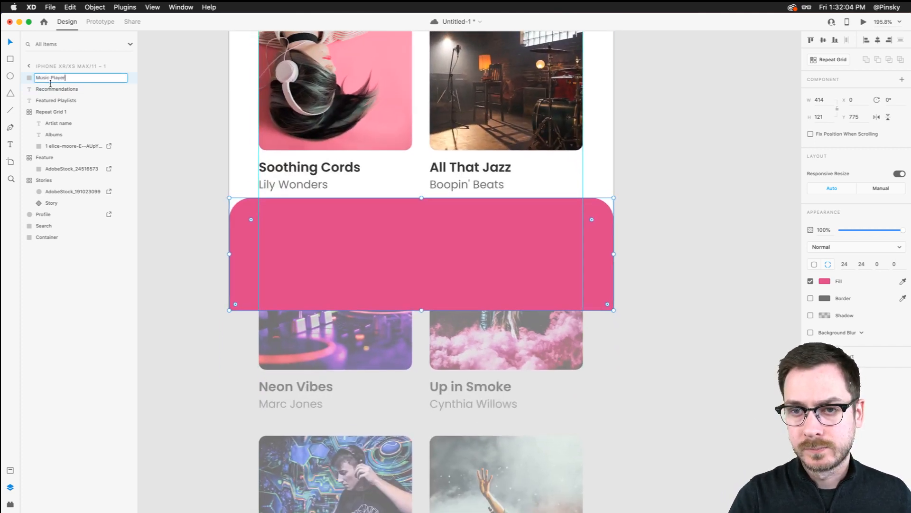
- Finish naming the rectangle layer Music Player and rename the Repeat Grid 1 layer as Recommendations
key("Return")
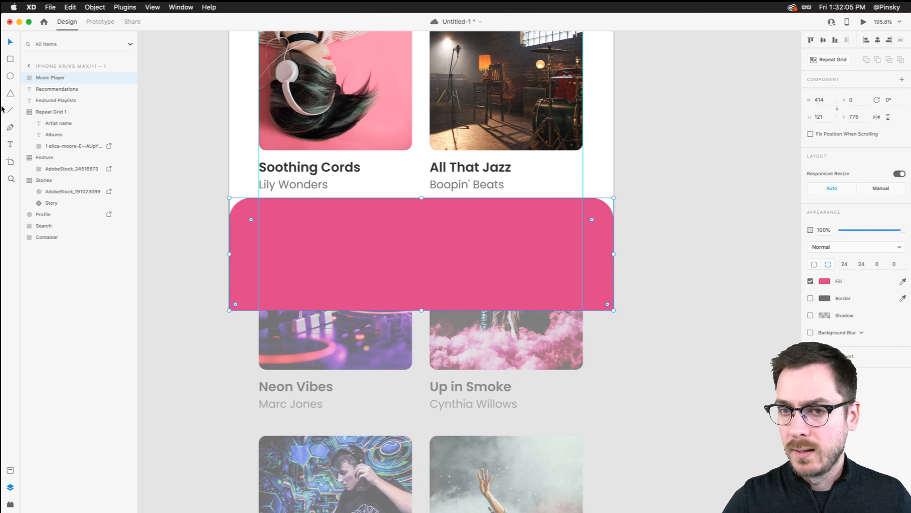
double_click(51, 112)
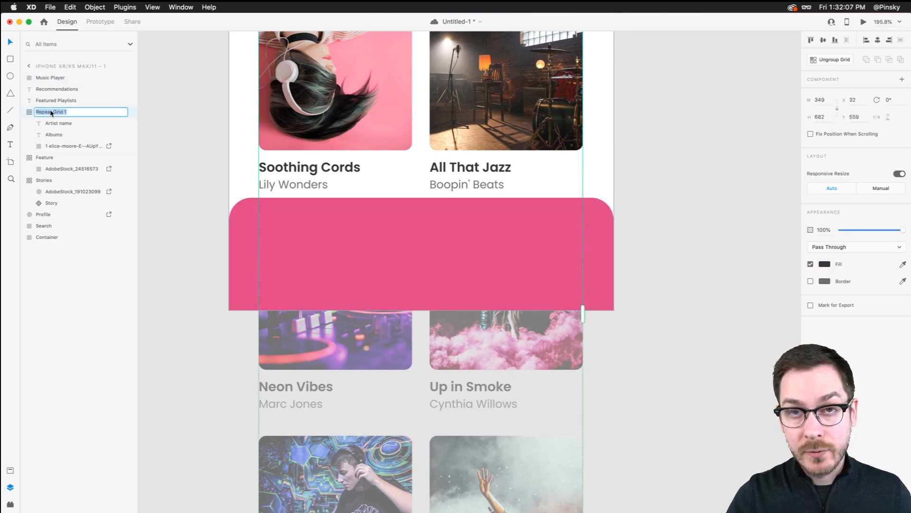
type("Recom")
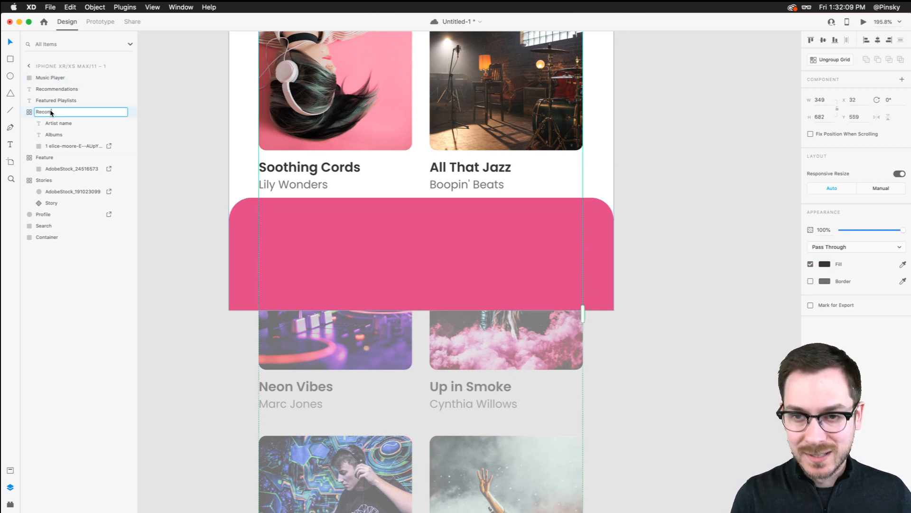
type("mendations")
key("Return")
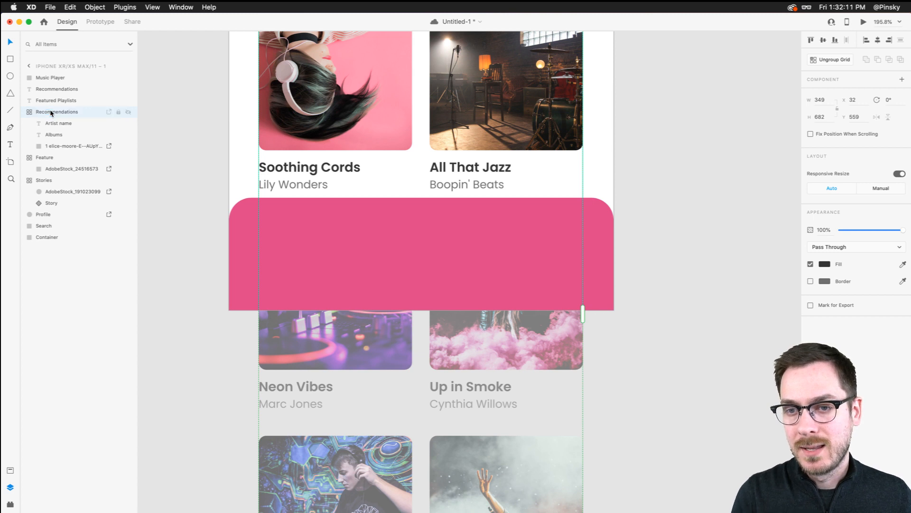
- Paste copies of the Soothing Cords cover, title and artist name above the Music Player layer and move them onto the pink panel
left_click(64, 79)
key("super+v")
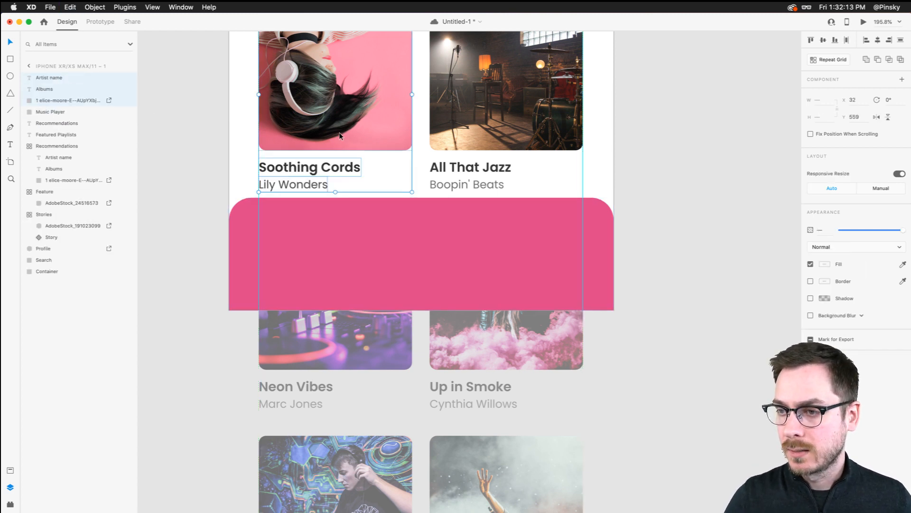
left_click_drag(334, 139, 446, 257)
left_click(341, 277)
left_click(308, 269)
left_click(295, 278, "shift")
- Shrink the copied cover to a 67 by 67 circle and place it at X 32, Y 790 in the pink panel
left_click(379, 114)
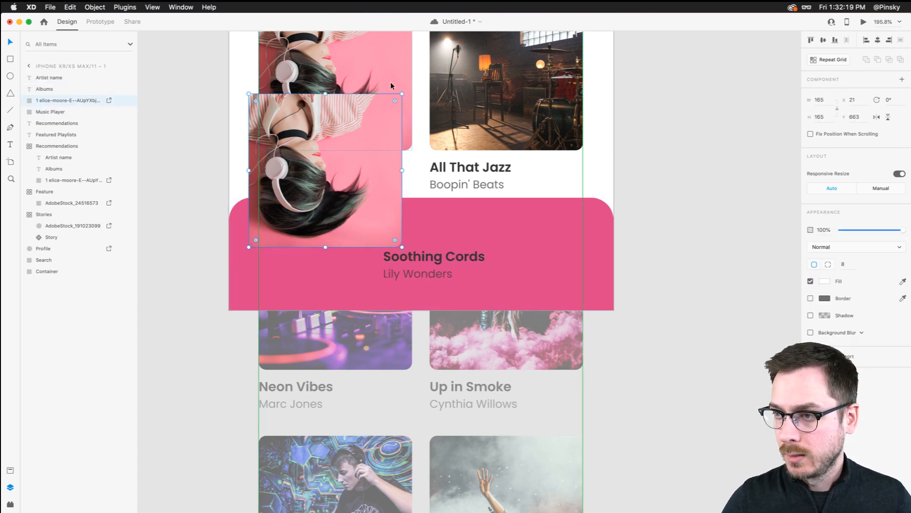
left_click_drag(401, 94, 355, 160)
left_click_drag(301, 180, 303, 259)
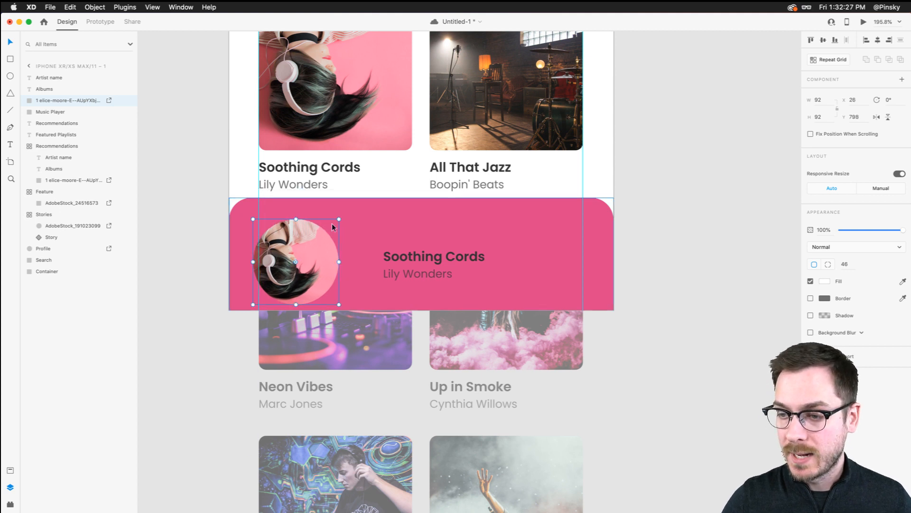
left_click_drag(339, 220, 299, 227)
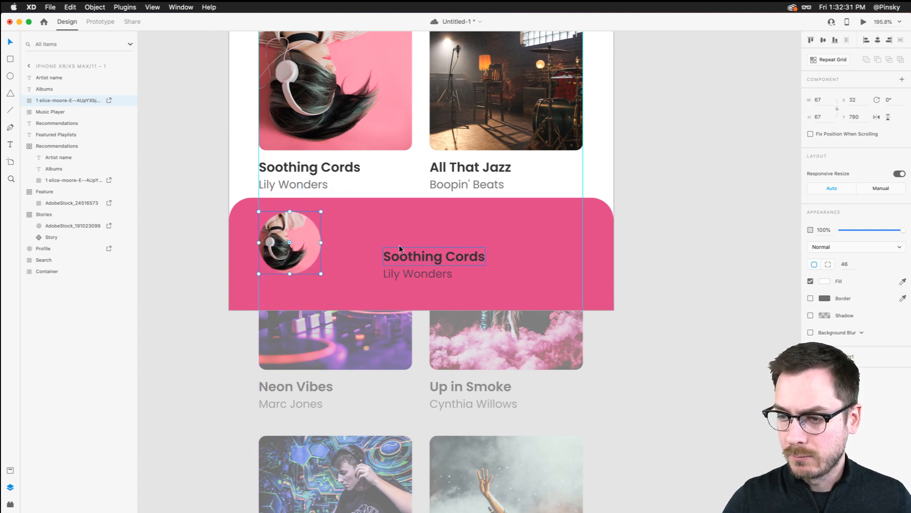
- Move the copied title and artist name beside the round cover, at X 111, Y 805
left_click(435, 260)
left_click(430, 271, "shift")
left_click_drag(428, 259, 377, 235)
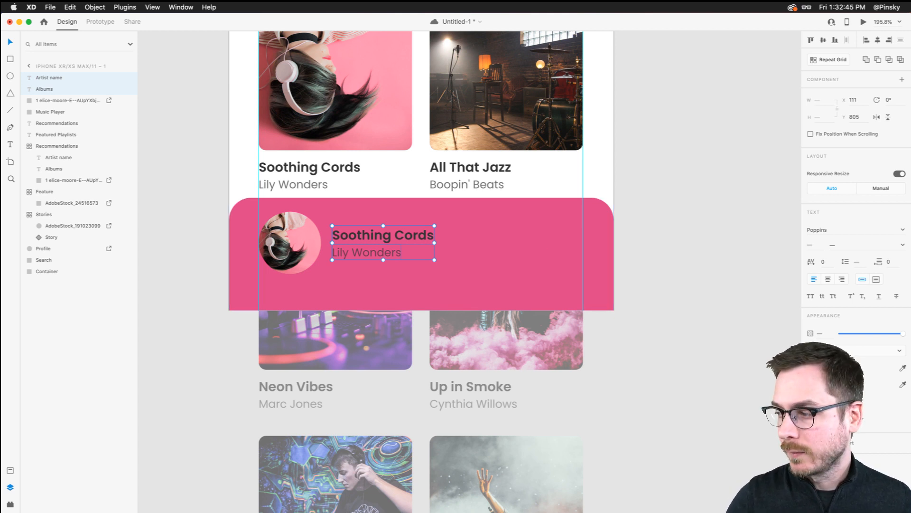
- Try a white fill (#FFFFFF) on the title and artist name in the pink panel
left_click(822, 368)
left_click_drag(729, 330, 700, 295)
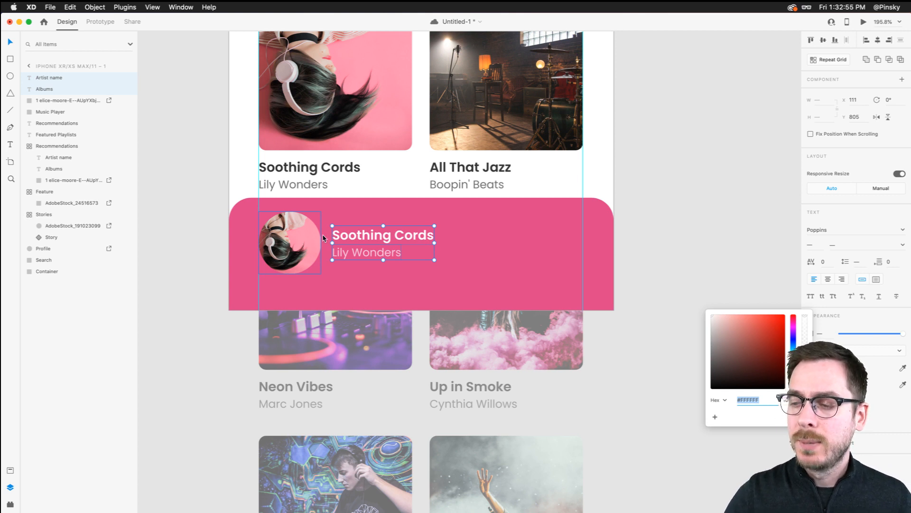
left_click(824, 369)
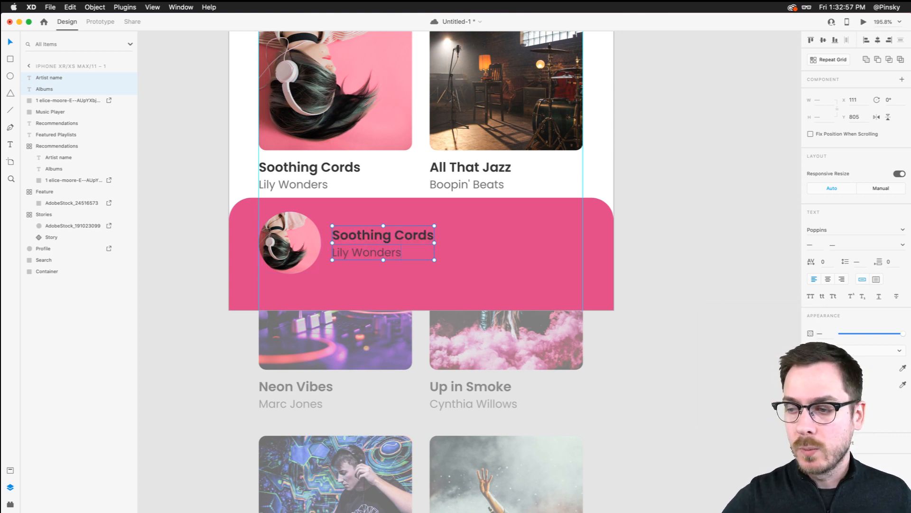
- Enable Background Blur on the Music Player panel, set its amount to 50 and lower its brightness slightly
left_click(481, 232)
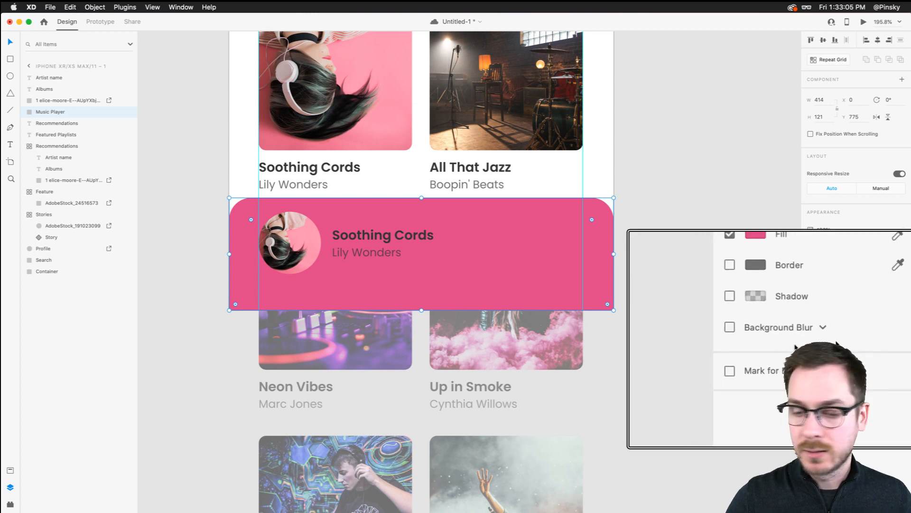
left_click(730, 327)
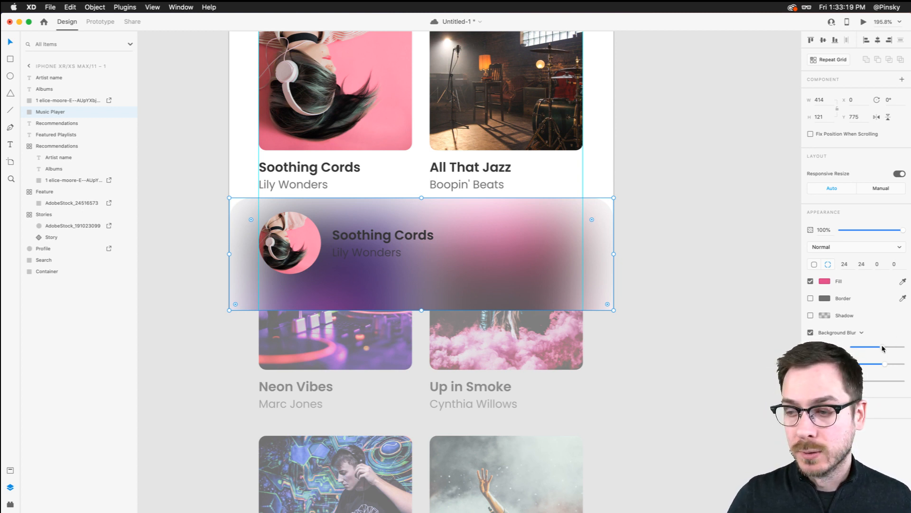
left_click_drag(882, 348, 863, 349)
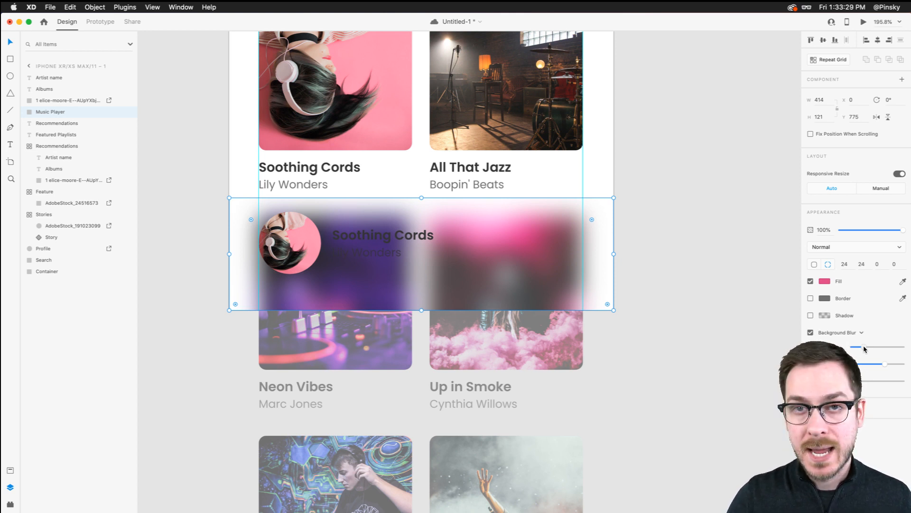
left_click_drag(864, 349, 902, 347)
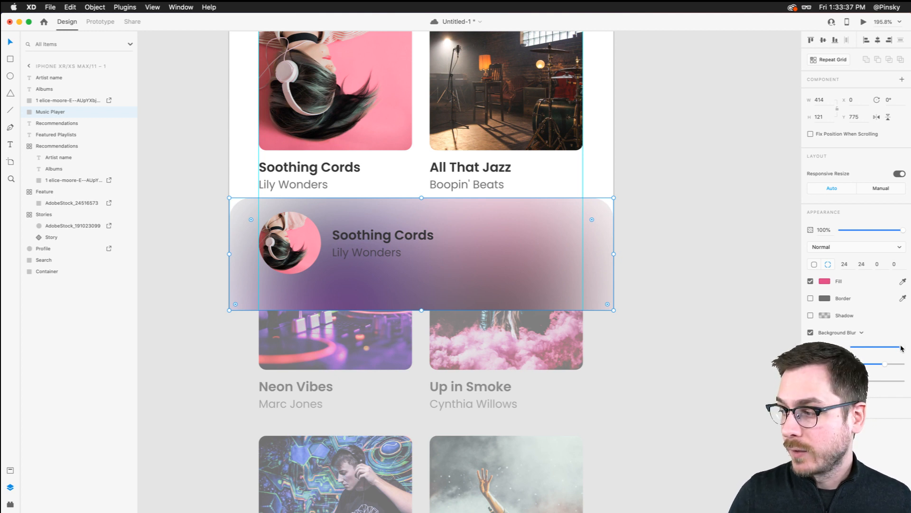
mouse_move(901, 347)
left_mouse_down()
mouse_move(863, 348)
mouse_move(910, 351)
left_mouse_up()
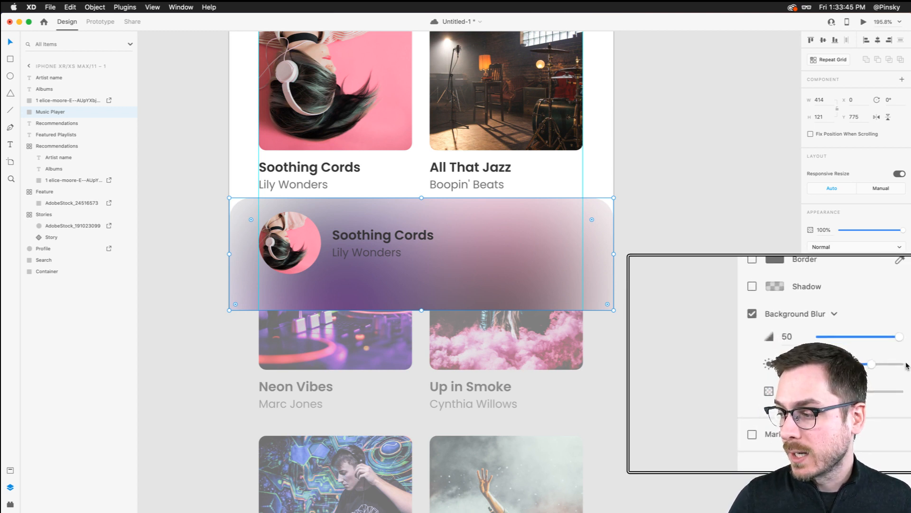
mouse_move(872, 365)
left_mouse_down()
mouse_move(896, 364)
mouse_move(862, 361)
mouse_move(878, 364)
left_mouse_up()
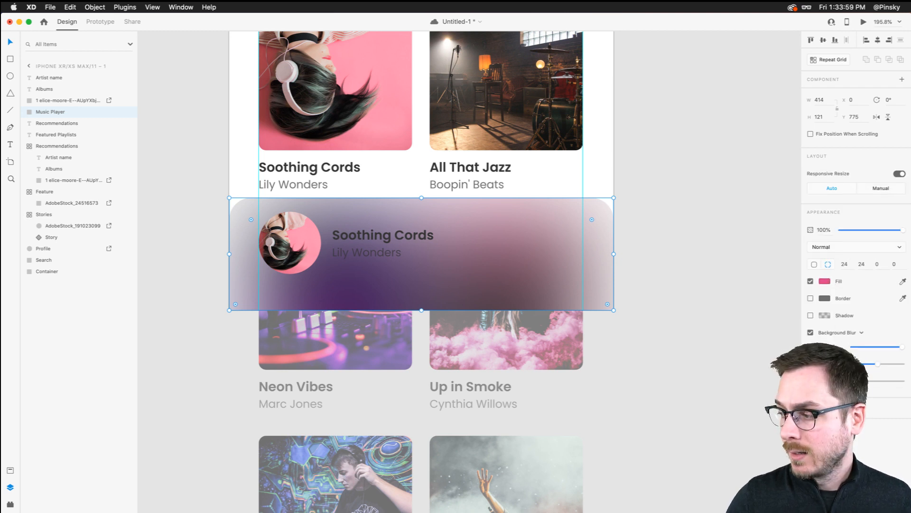
mouse_move(842, 380)
left_mouse_down()
mouse_move(875, 380)
mouse_move(842, 380)
left_mouse_up()
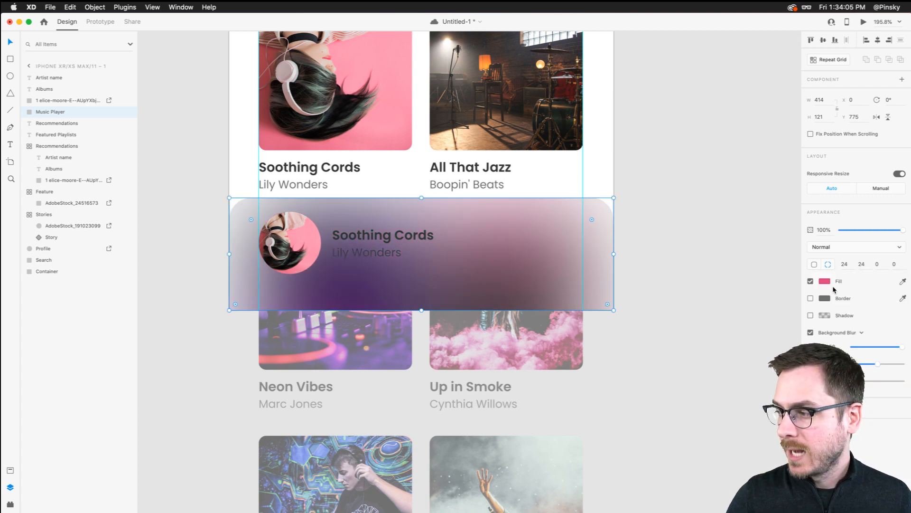
- Fill the Music Player panel with black, increase the blur's fill opacity and reduce its brightness for a dark translucent look
left_click(826, 281)
left_click_drag(734, 280, 711, 307)
left_click(842, 380)
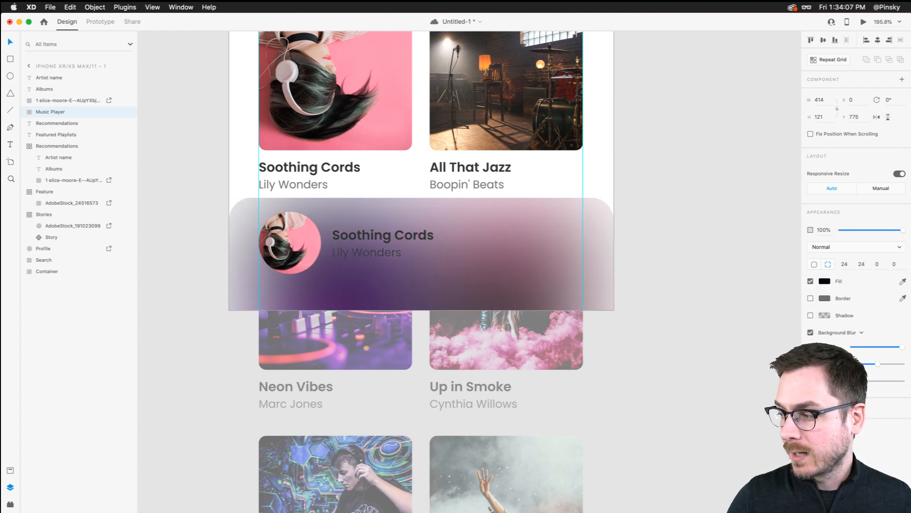
left_click_drag(842, 380, 868, 354)
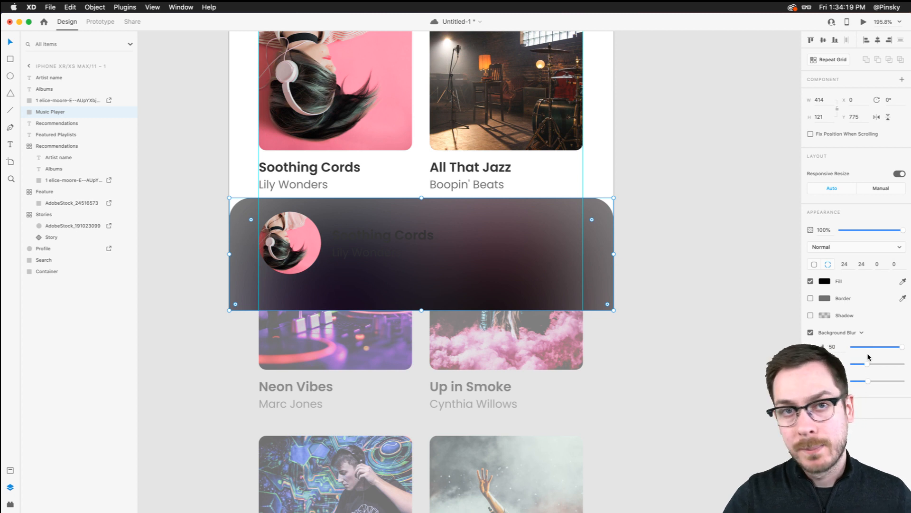
- Set the fill of the player panel's title and artist name to white (#FFFFFF)
left_click(371, 245)
left_click(370, 237, "shift")
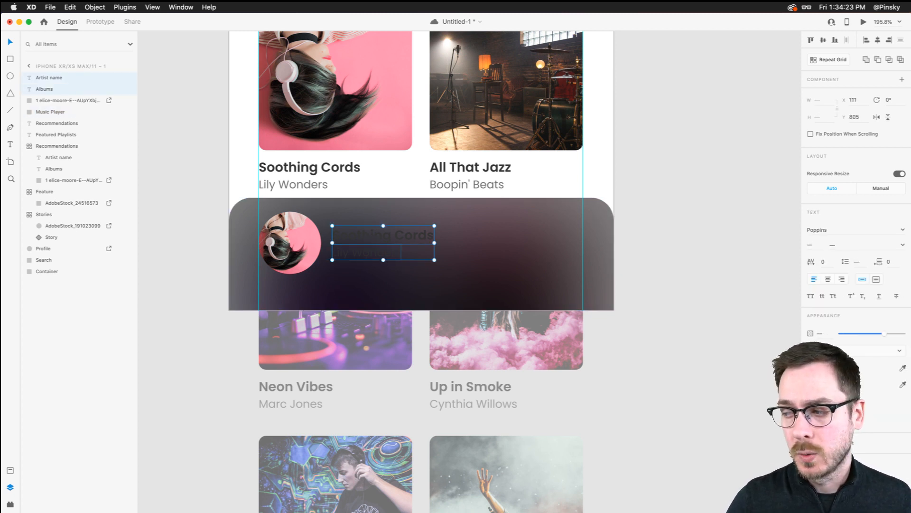
left_click(822, 367)
left_click_drag(756, 336, 696, 291)
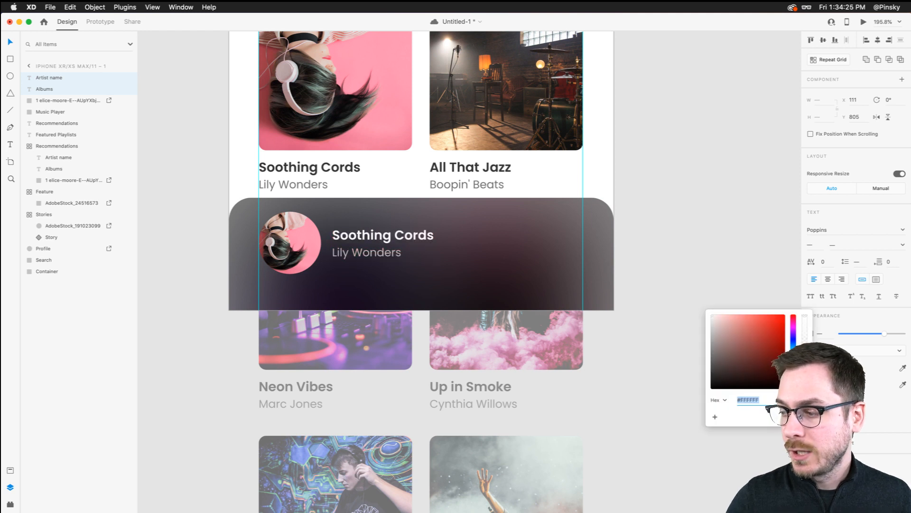
left_click(397, 238)
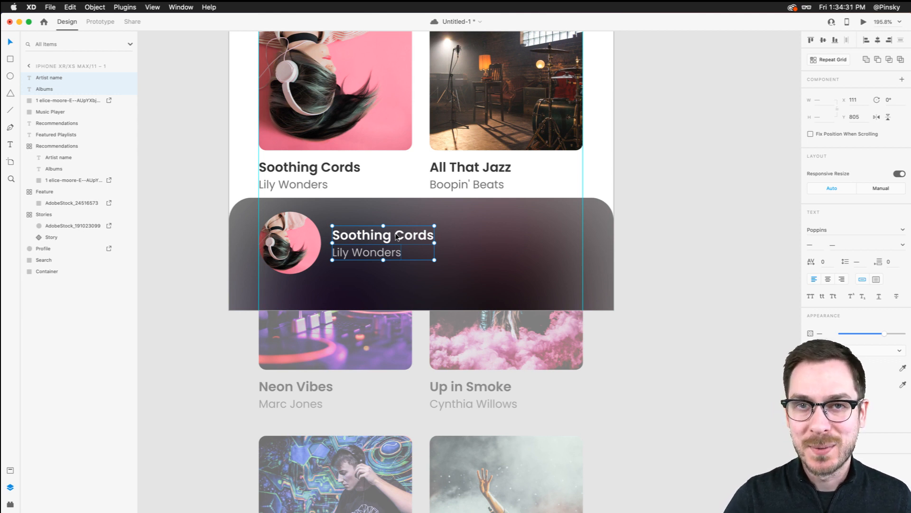
left_click(641, 280)
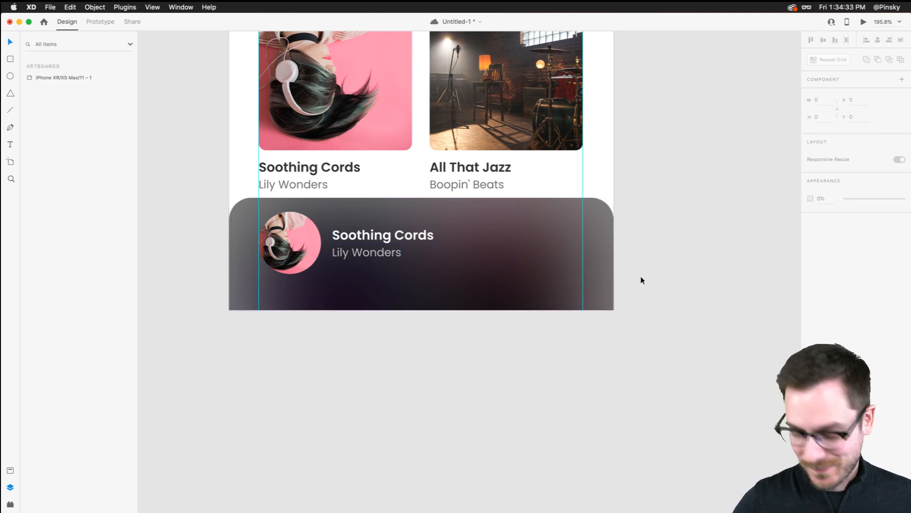
- Try maximum background blur brightness on the Music Player panel, check it in the preview, and undo the change
left_click(517, 235)
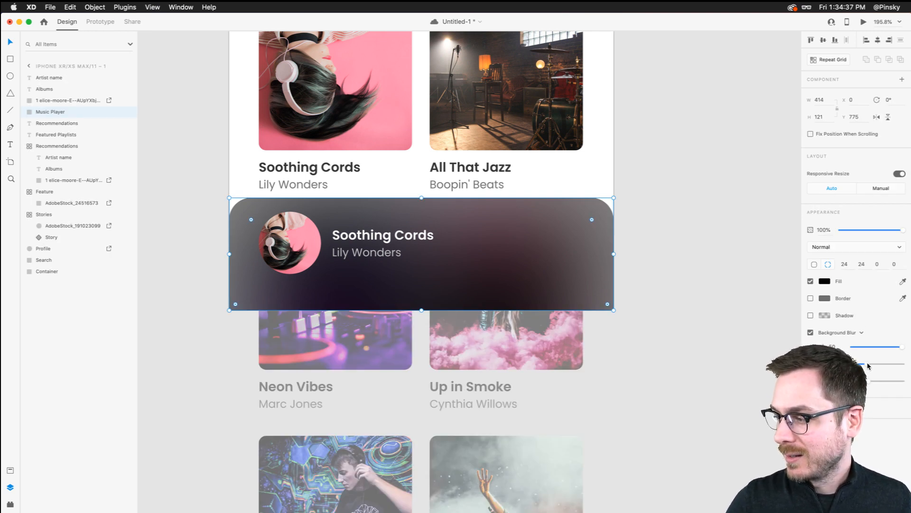
left_click_drag(868, 364, 902, 364)
left_click(728, 311)
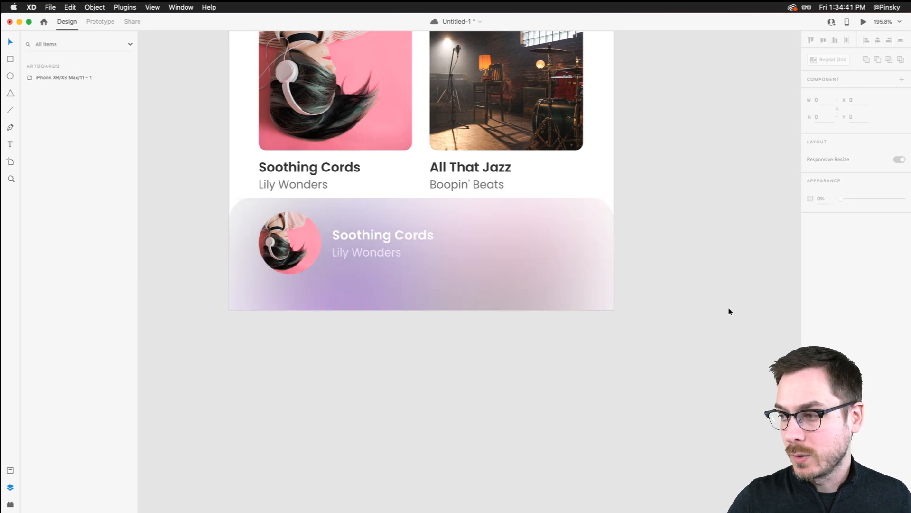
left_click(463, 195)
key("super+Return")
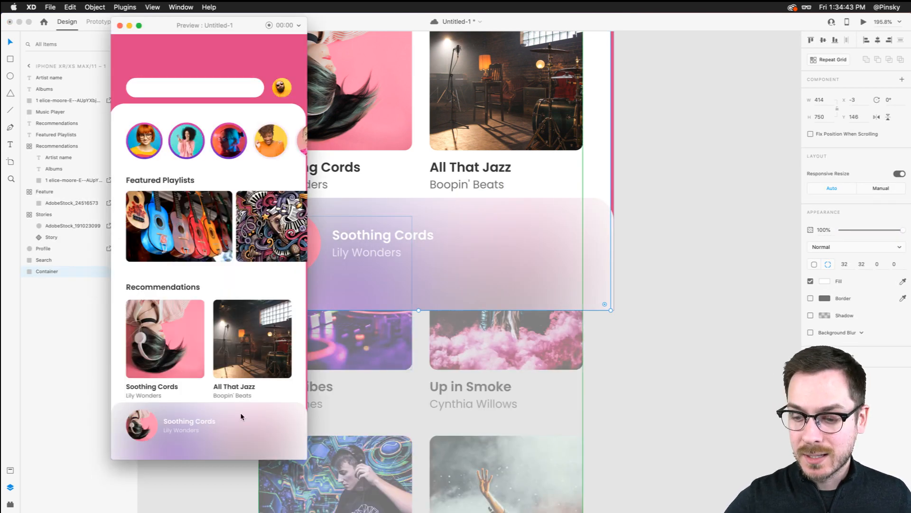
key("super+w")
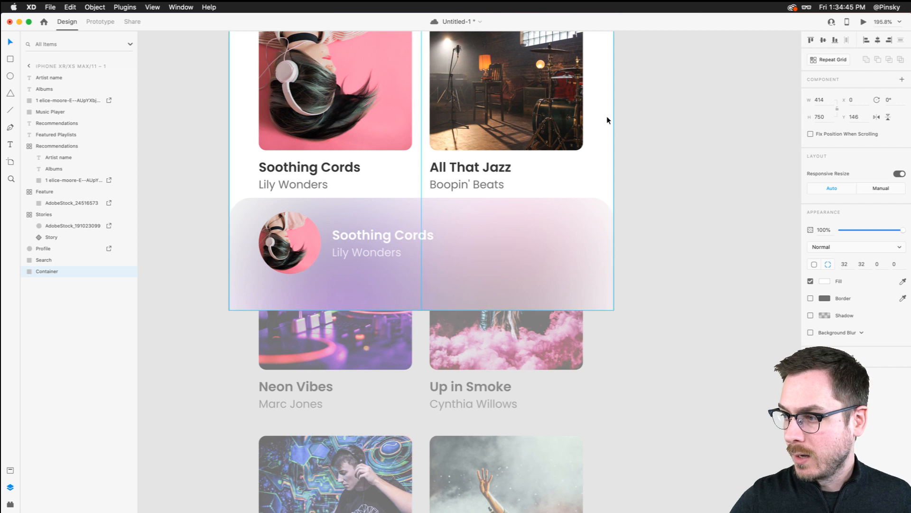
left_click(520, 242)
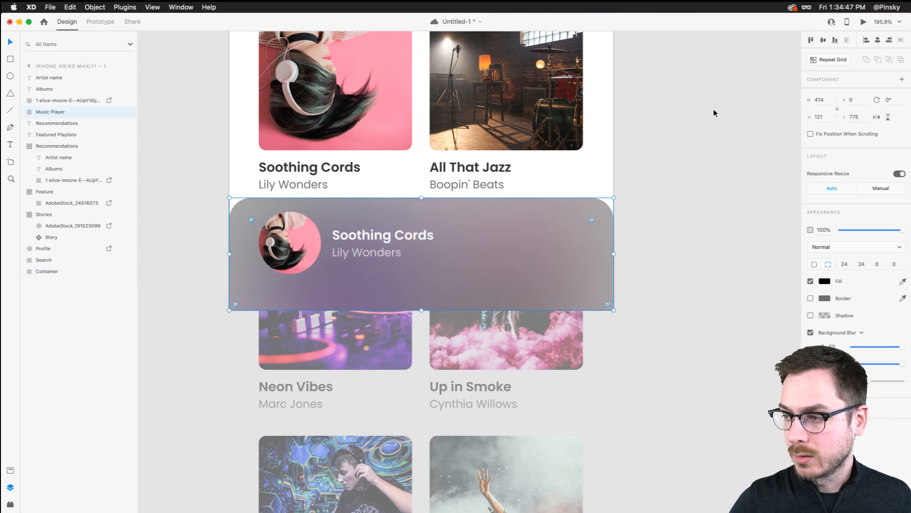
key("super+z")
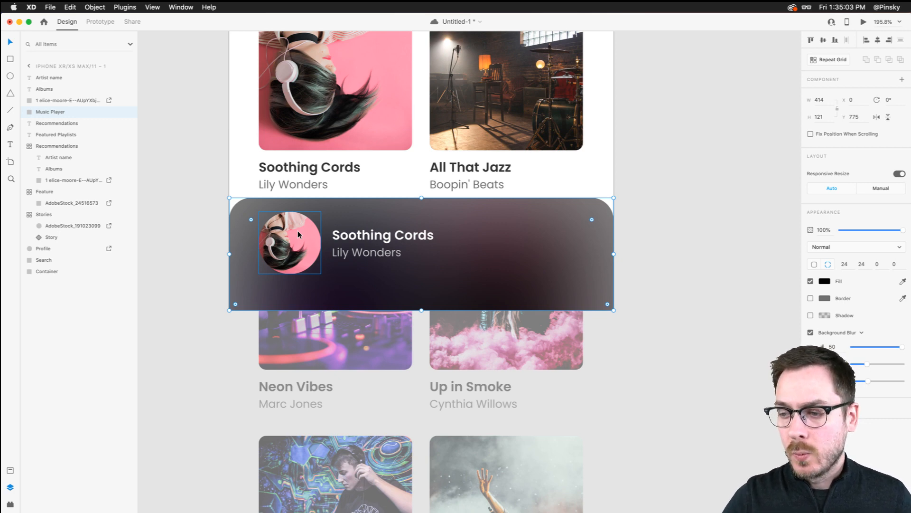
- Try a 349 px horizontal line across the upper part of the Music Player panel and undo it
scroll(298, 230, "up", 5)
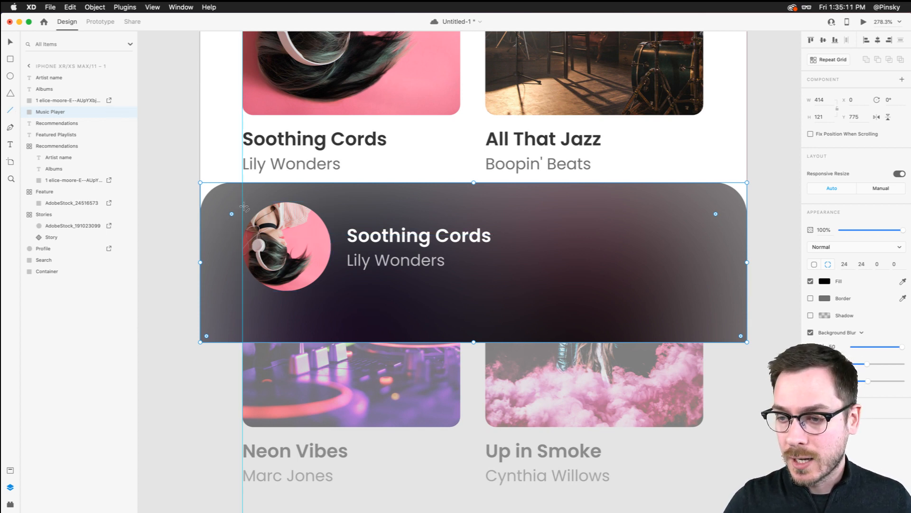
left_click_drag(243, 204, 704, 225)
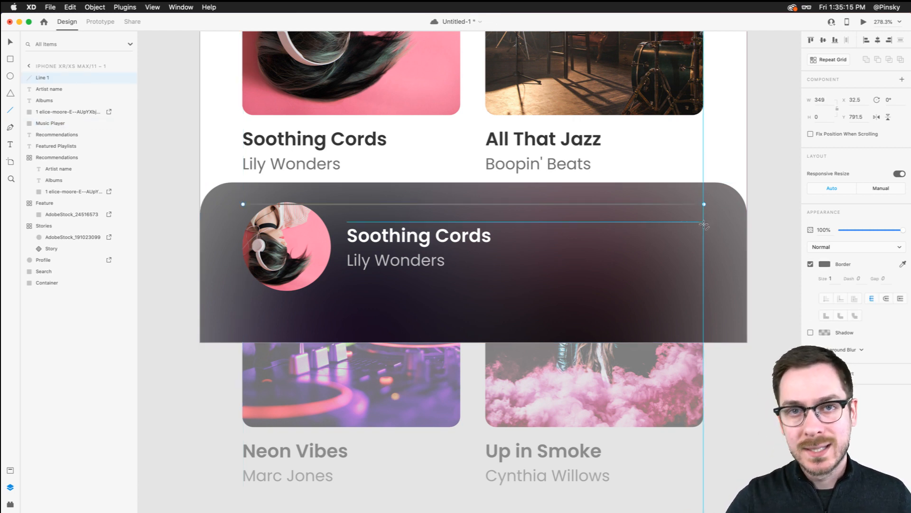
key("super+z")
key("v")
- Duplicate the round cover image in the player panel and rename the copy Scrubber
left_click(295, 236)
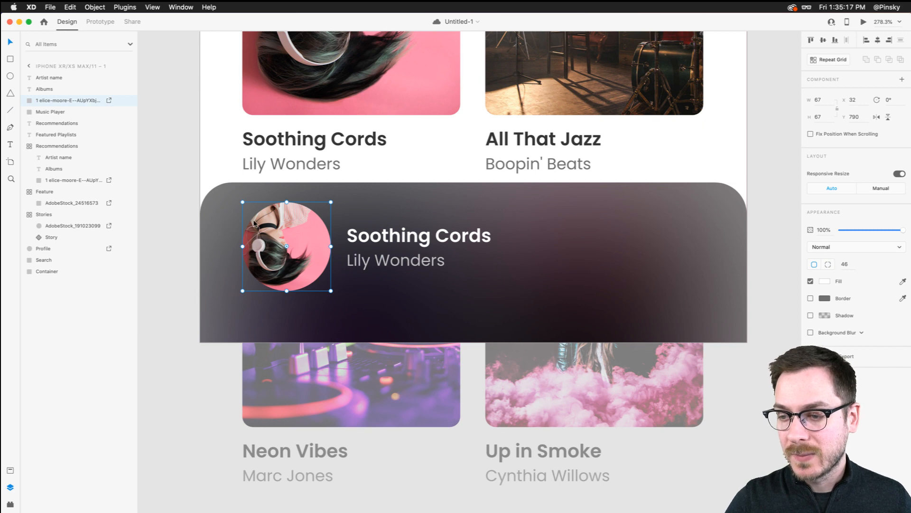
scroll(270, 249, "up", 5)
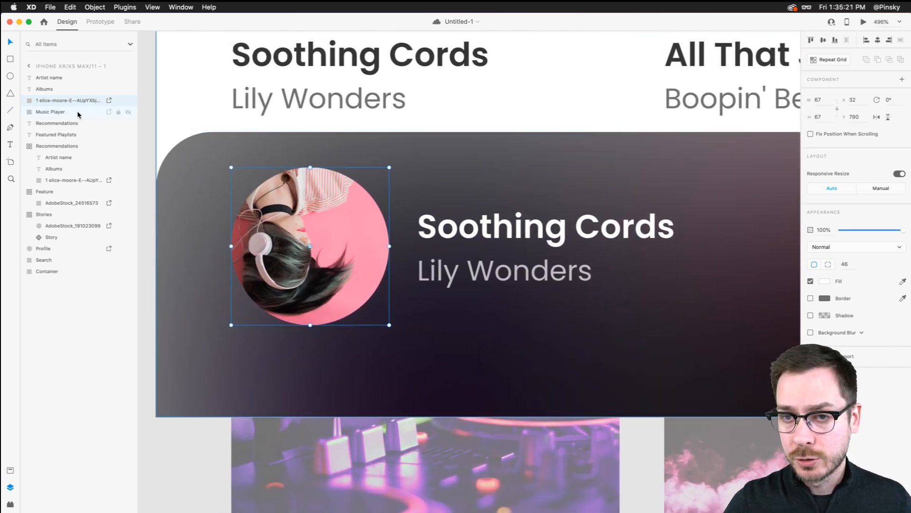
key("super+d")
double_click(51, 101)
type("So")
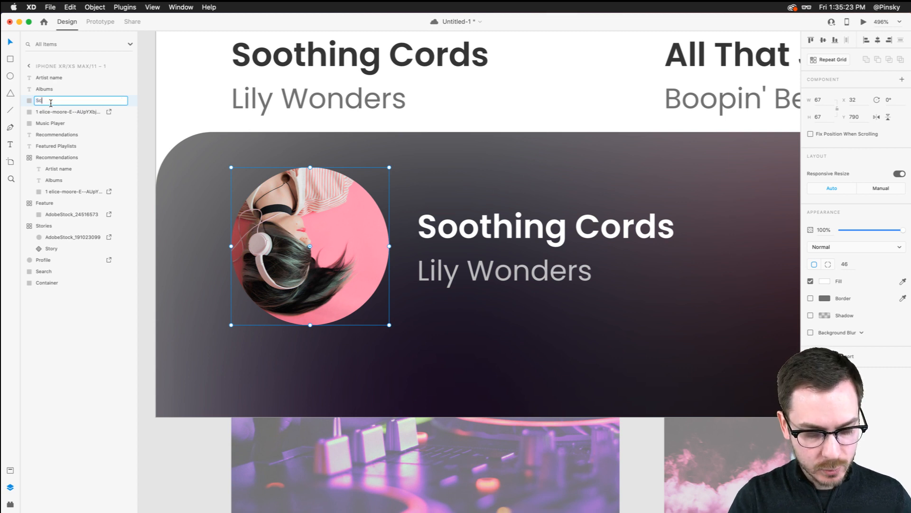
type("rubber")
key("Return")
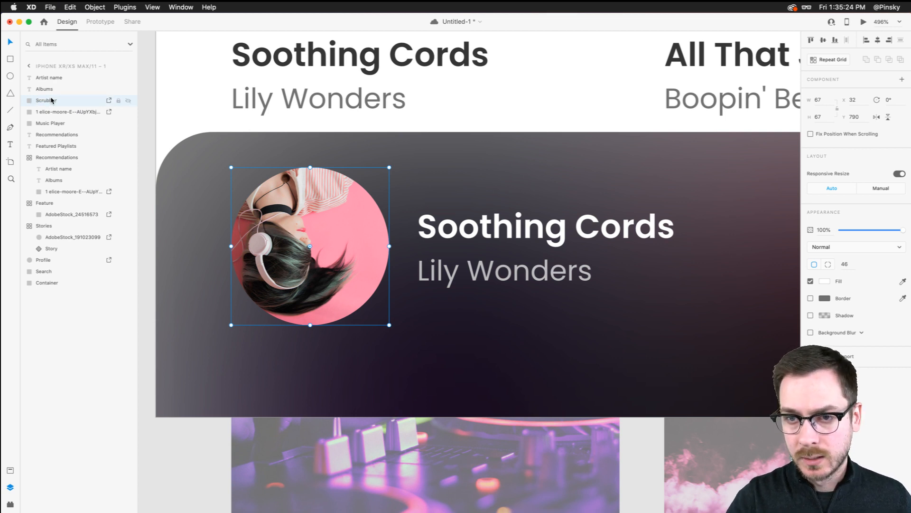
- Give the Scrubber circle a white, centre-aligned border of size 3 and turn off its fill
left_click(811, 299)
left_click(825, 299)
left_click_drag(745, 265, 699, 230)
left_click(853, 354)
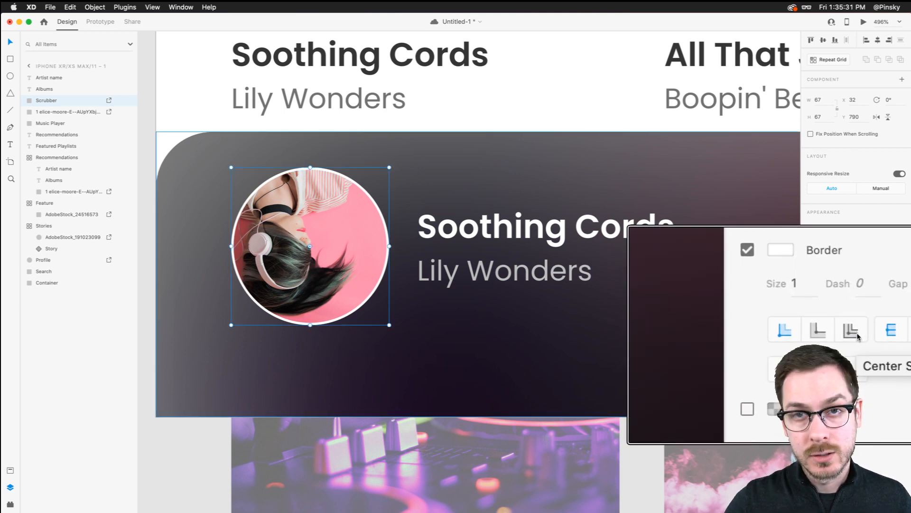
left_click(855, 333)
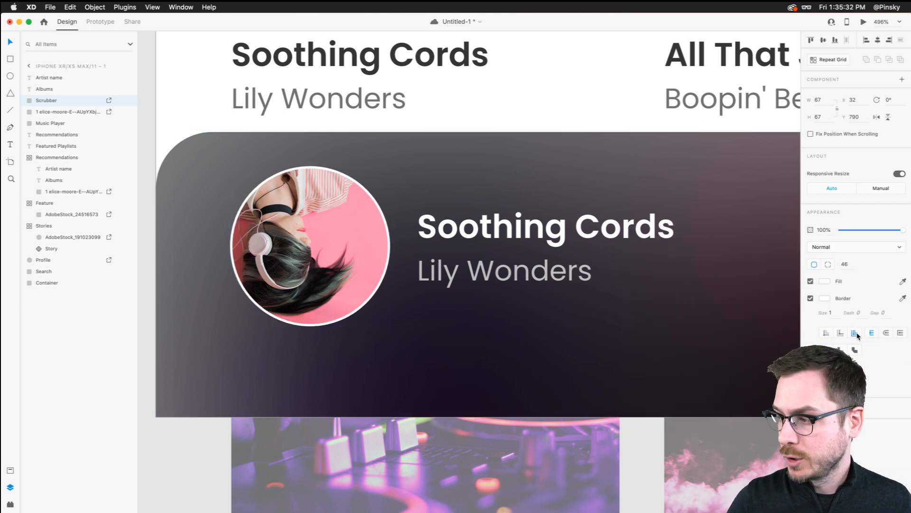
left_click(831, 313)
key("Up")
key("Up")
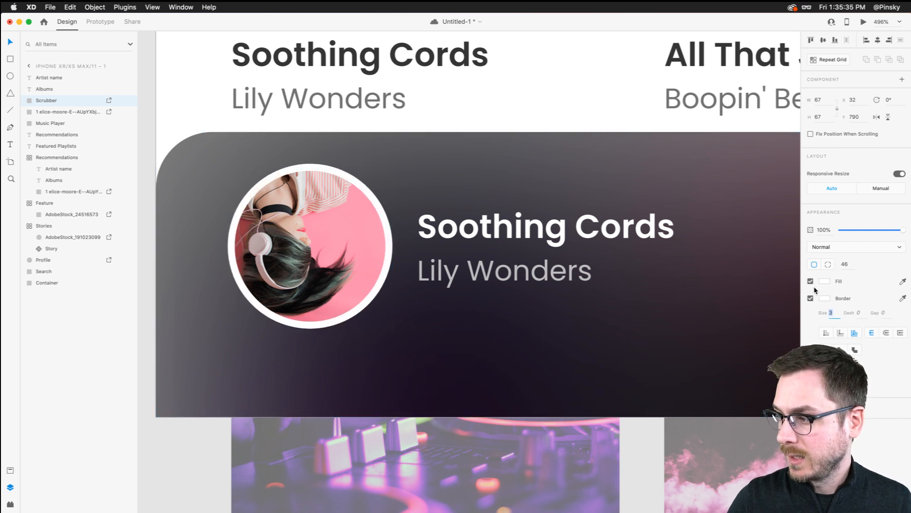
left_click(811, 281)
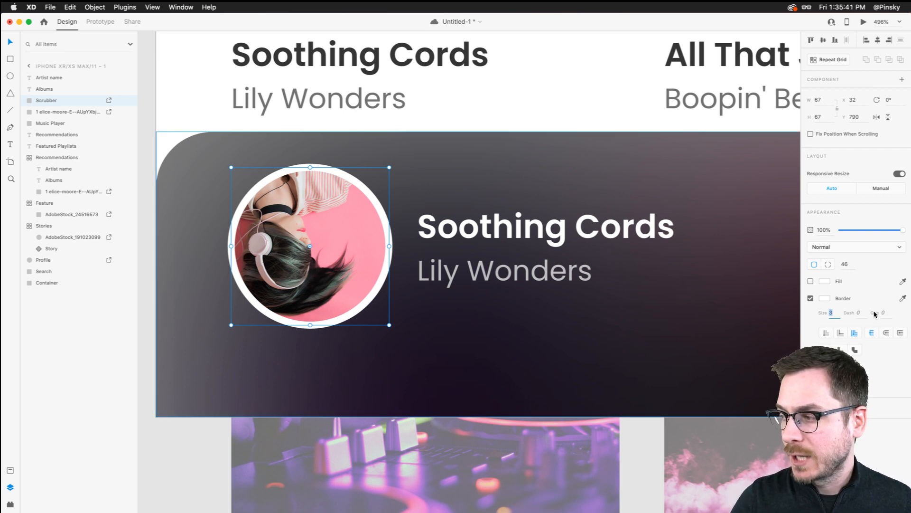
- Dash the Scrubber's border with a dash of 40 and a gap of 80
left_click(860, 314)
key("shift+Up")
key("shift+Up")
key("shift+Up")
key("shift+Up")
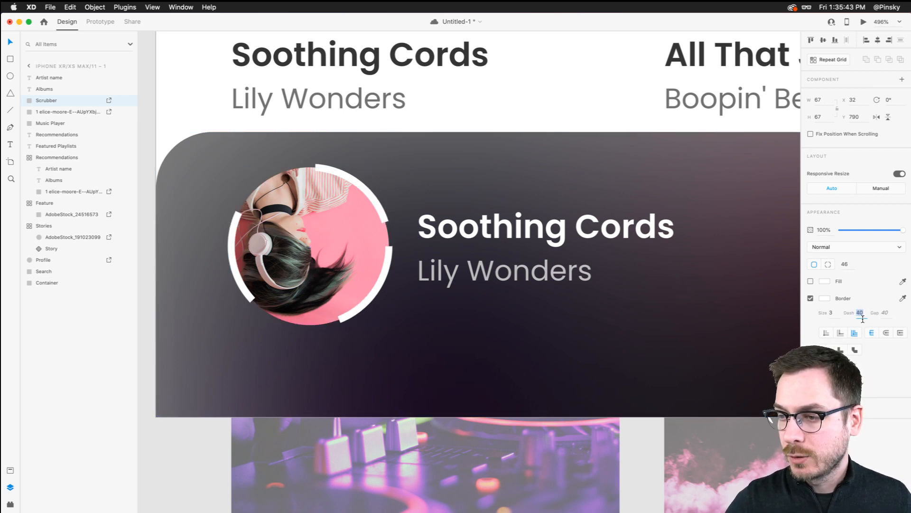
key("shift+Up")
key("shift+Up")
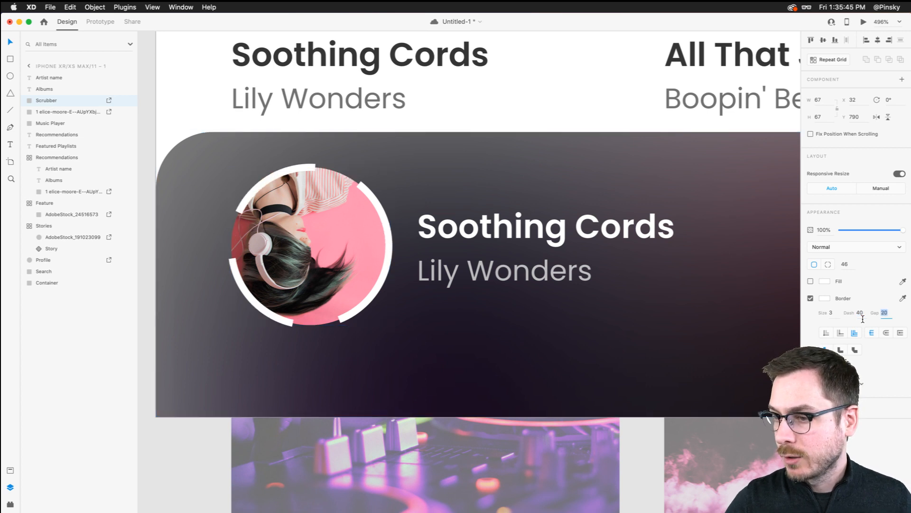
key("shift+Up")
key("shift+Up")
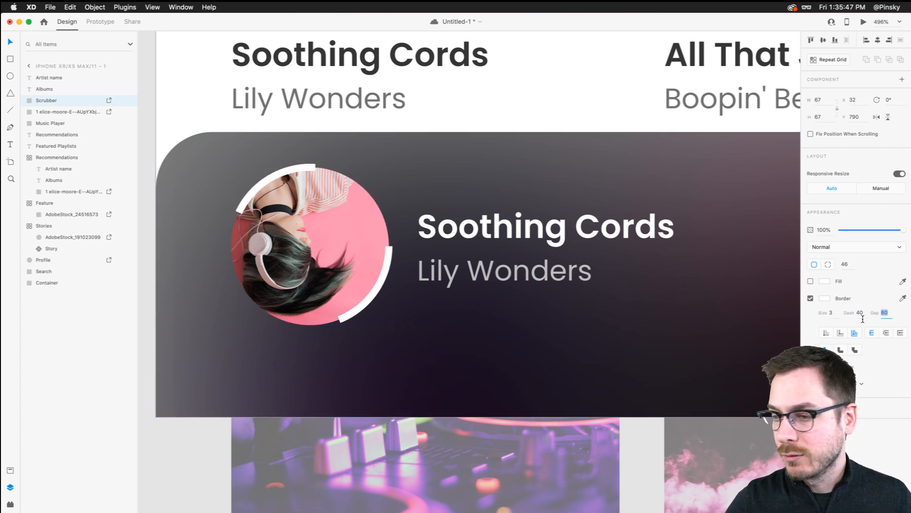
- Set the Scrubber border's dash to 70 and rotate the ring 14° so its arc starts at the top of the cover
left_click(861, 313)
key("shift+Down")
key("shift+Up")
key("shift+Up")
key("shift+Up")
key("shift+Up")
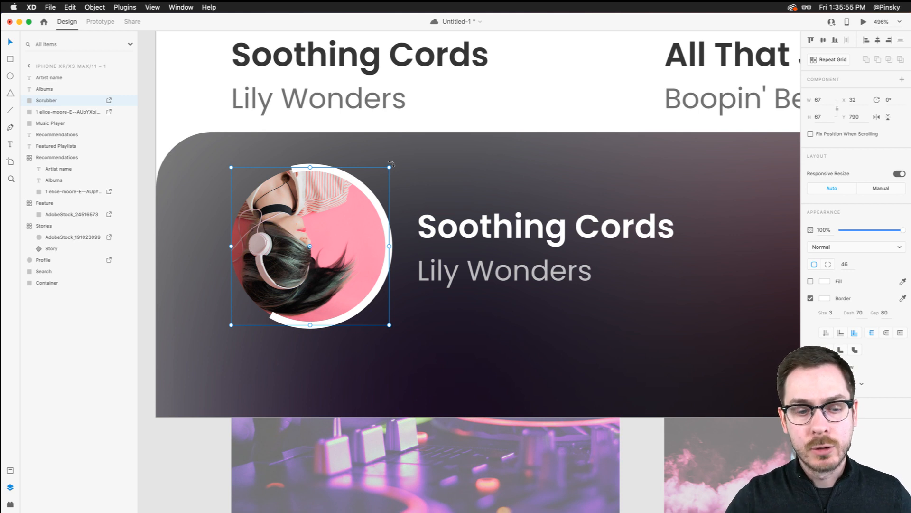
left_click_drag(392, 164, 405, 189)
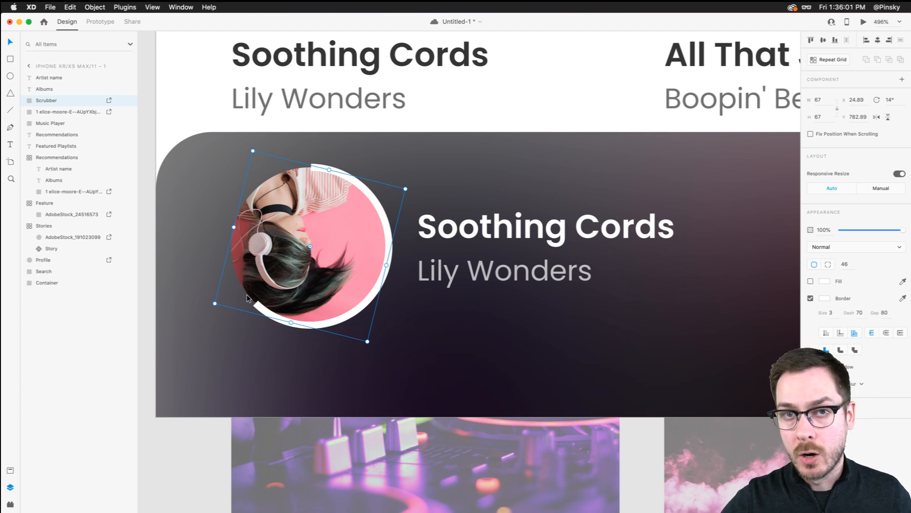
- Draw a white borderless circle about 10 px wide at the lower end of the progress arc as its handle
key("e")
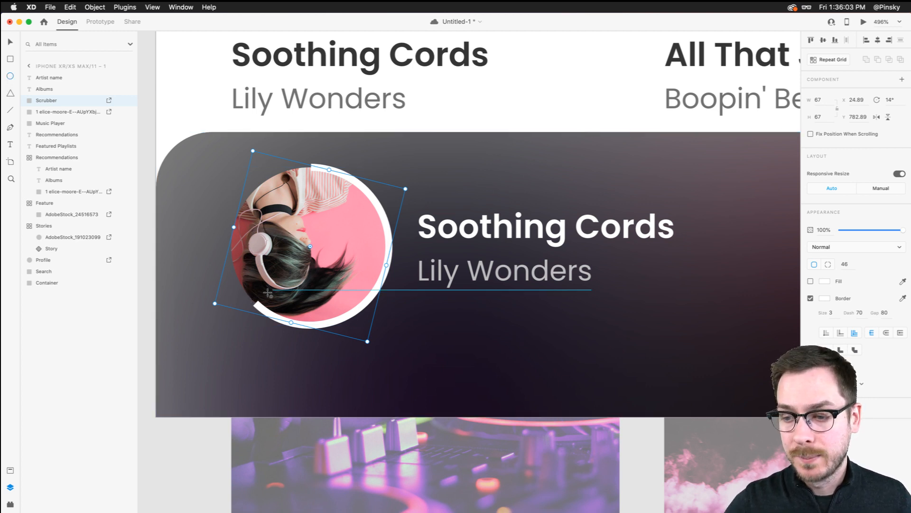
mouse_move(241, 286)
left_mouse_down()
mouse_move(265, 309)
mouse_move(256, 302)
left_mouse_up()
left_click(810, 281)
key("v")
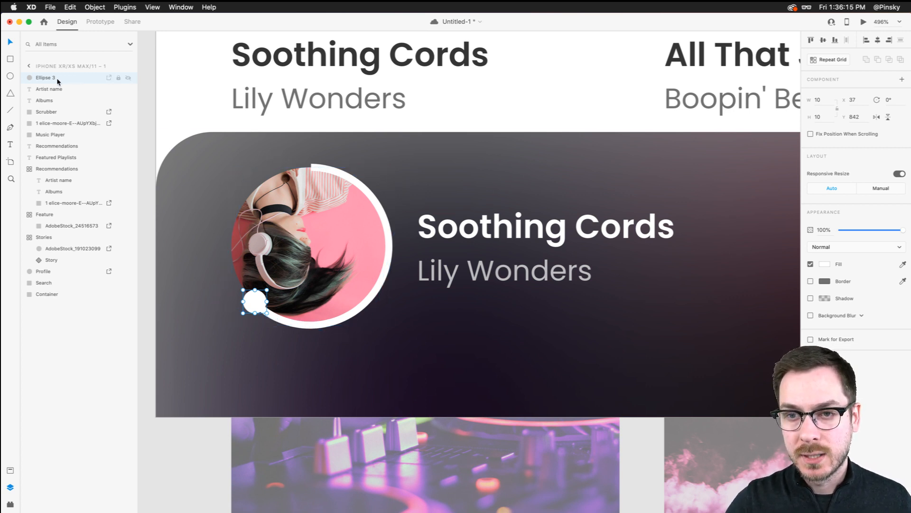
- Group the small handle circle with the Scrubber ring and name the group Scubber
left_click(57, 114, "shift")
key("super+g")
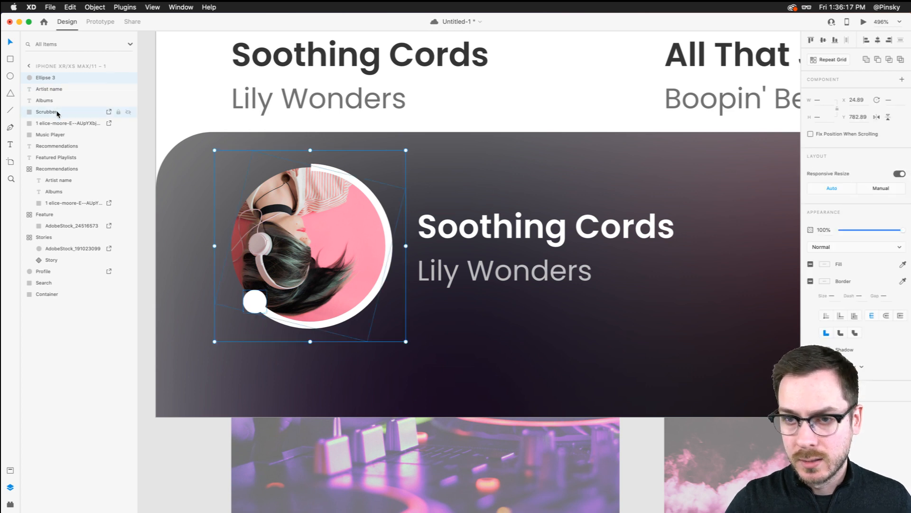
double_click(44, 77)
type("Scubber")
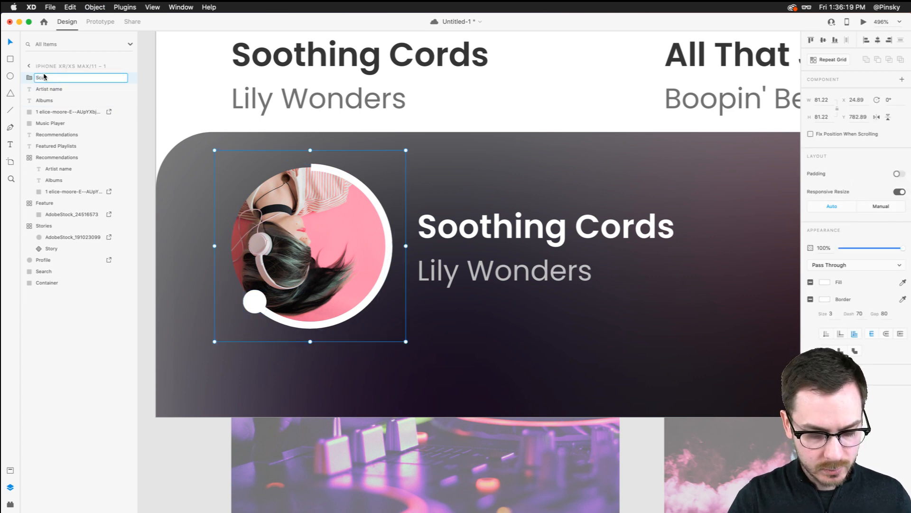
key("Return")
scroll(357, 237, "down", 5)
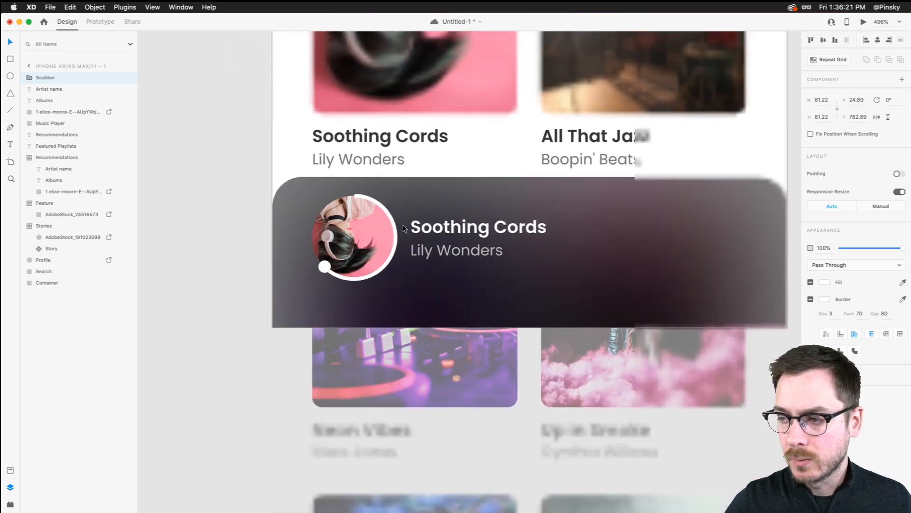
left_click(696, 209)
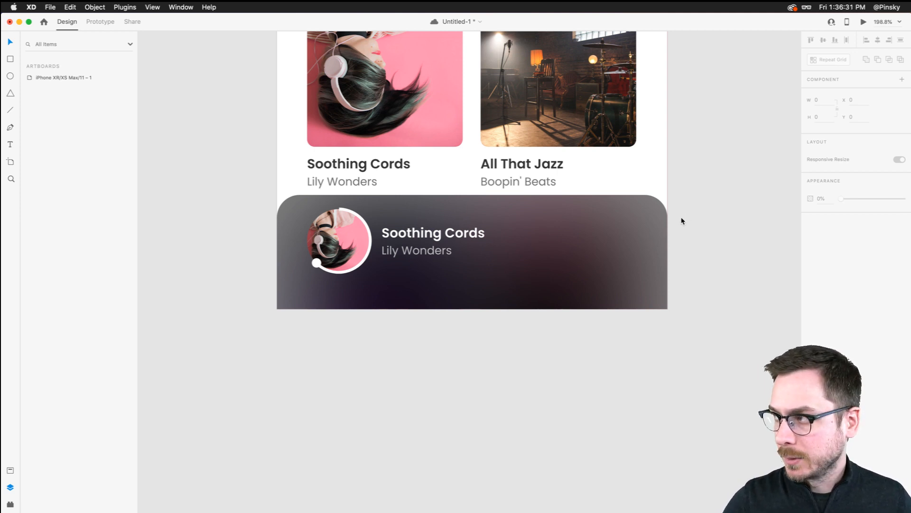
- Draw an unfilled circle about 43 px wide on the Music Player panel, beside the track title and artist name
scroll(682, 219, "up", 5)
left_click(484, 252)
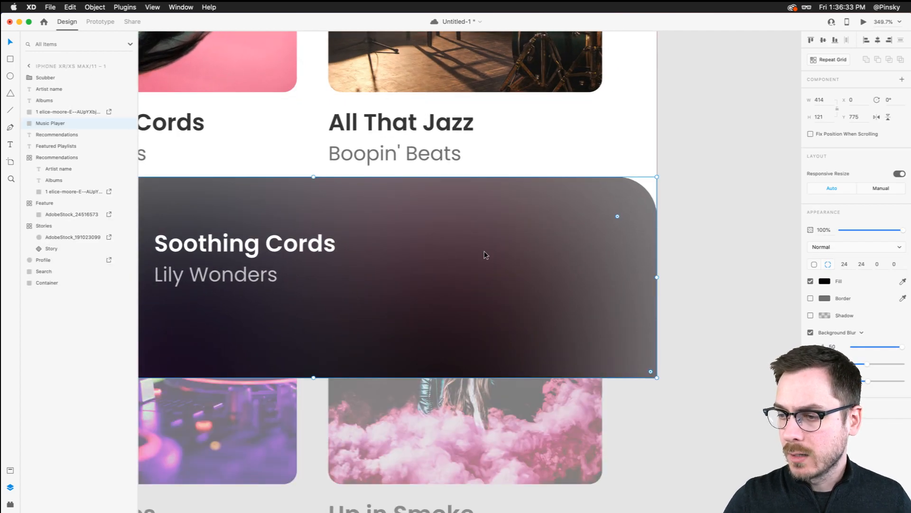
left_click(10, 76)
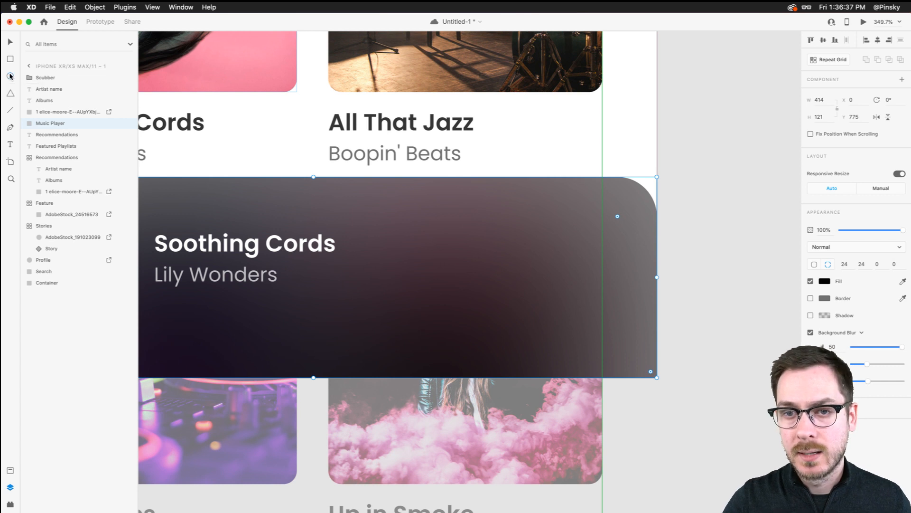
left_click_drag(439, 235, 511, 306)
left_click(810, 264)
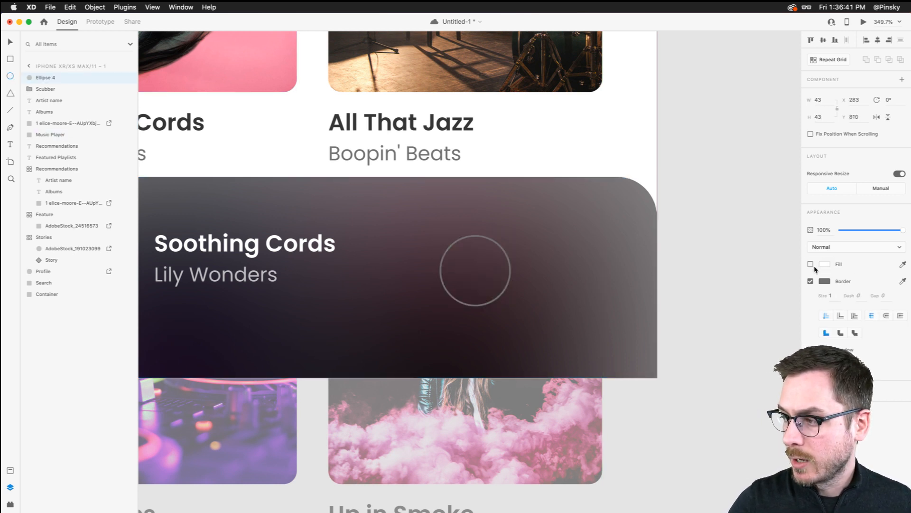
- Set the new circle's border to white (#FFFFFF) with size 2 and move the circle to about X 287, Y 805
left_click(825, 281)
left_click(736, 263)
left_click_drag(725, 251, 710, 227)
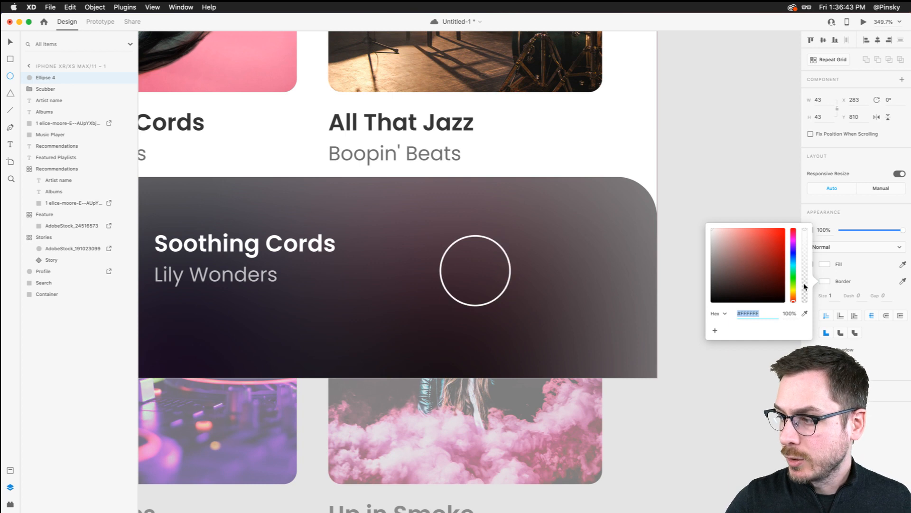
left_click(829, 296)
key("Up")
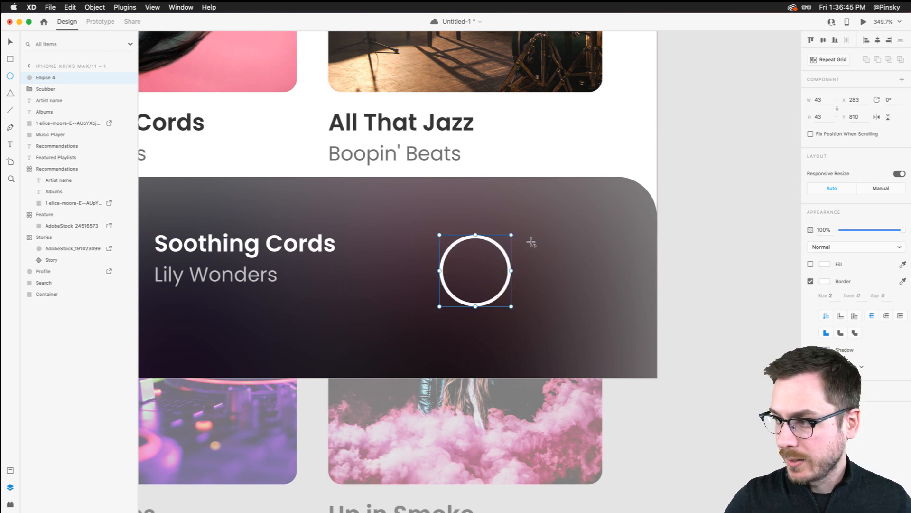
key("v")
left_click_drag(500, 244, 506, 236)
- Draw a vertical line about 19 px high inside the circle, with a white border of size 2 and round caps
scroll(505, 237, "up", 5)
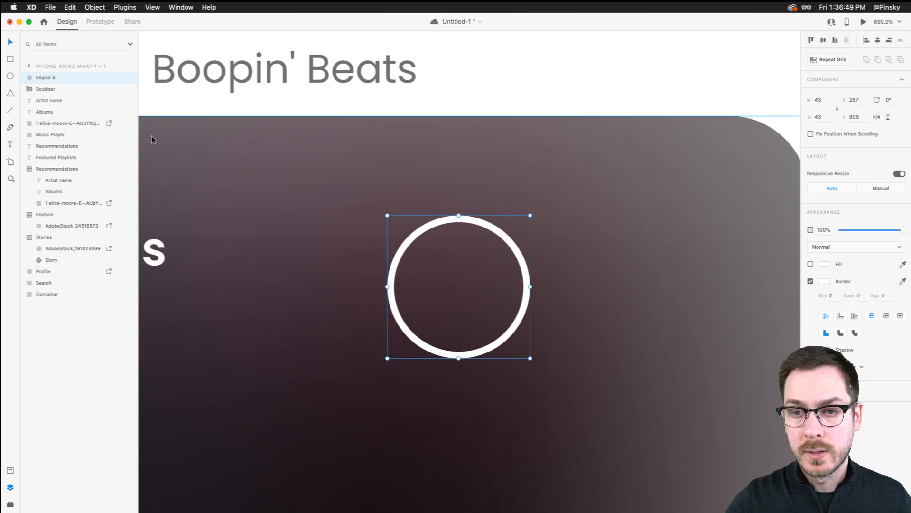
left_click(10, 110)
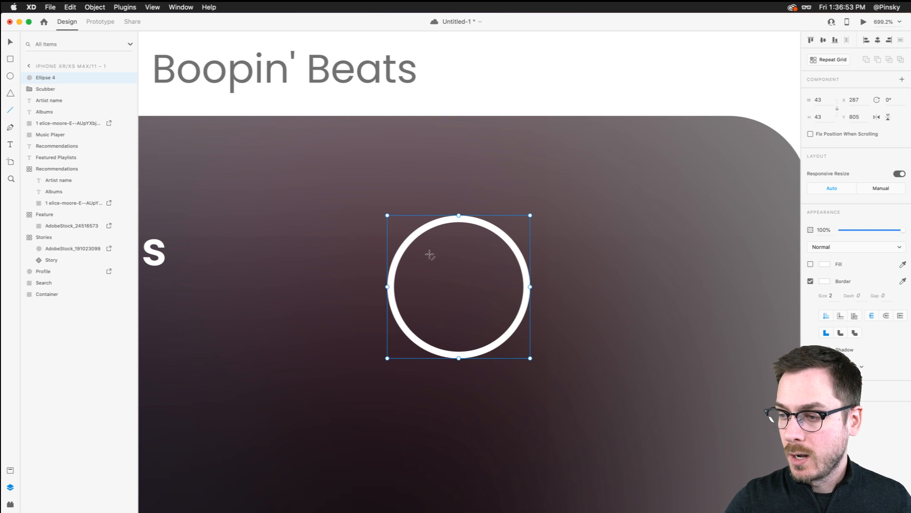
left_click_drag(429, 254, 432, 317)
left_click(832, 279)
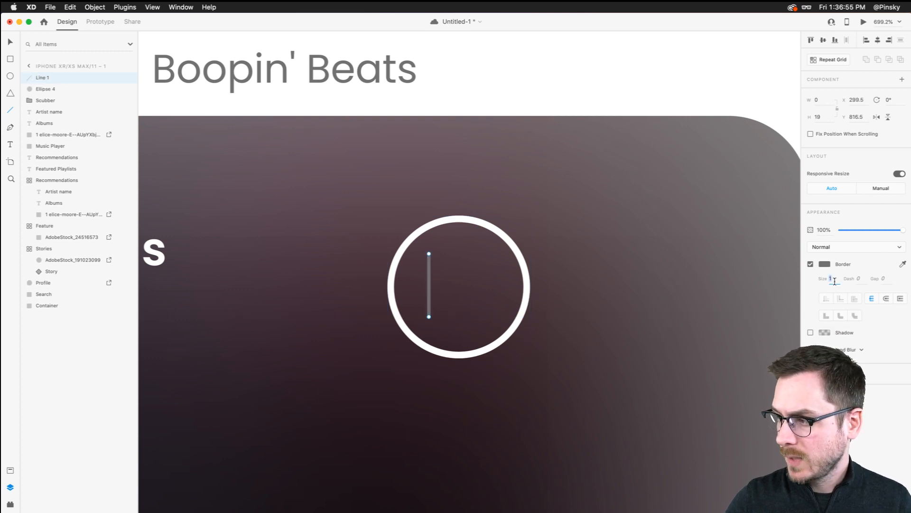
key("Up")
left_click(825, 265)
left_click_drag(759, 255, 695, 158)
left_click(909, 420)
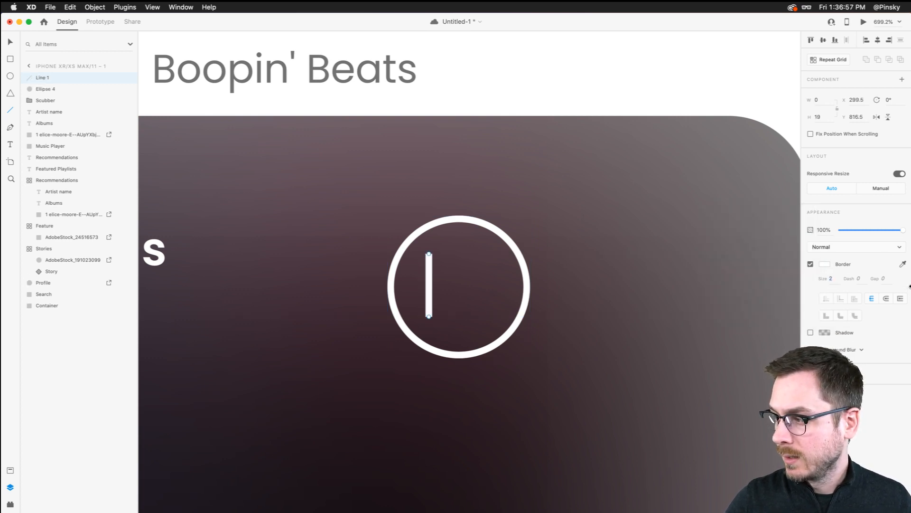
left_click(886, 298)
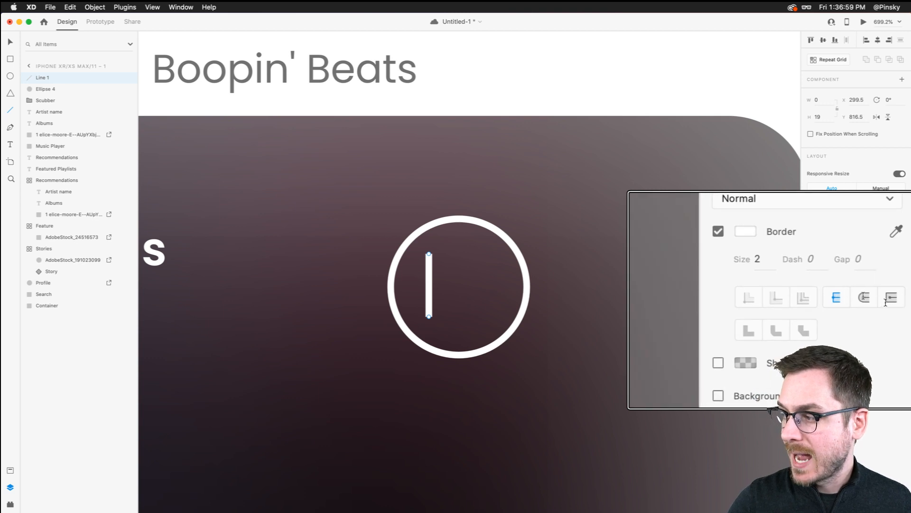
- Duplicate the vertical line beside the original to form a pause icon, and set both lines' border size to 3
key("v")
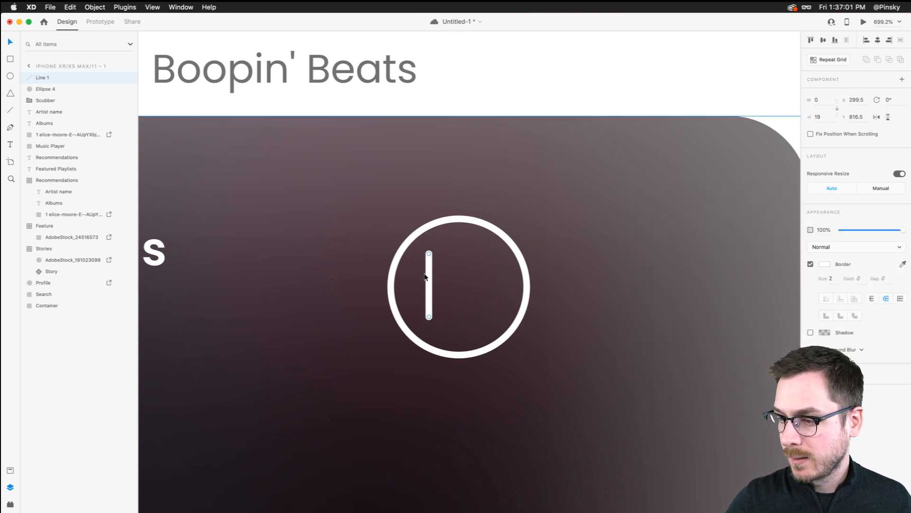
left_click_drag(430, 280, 469, 284)
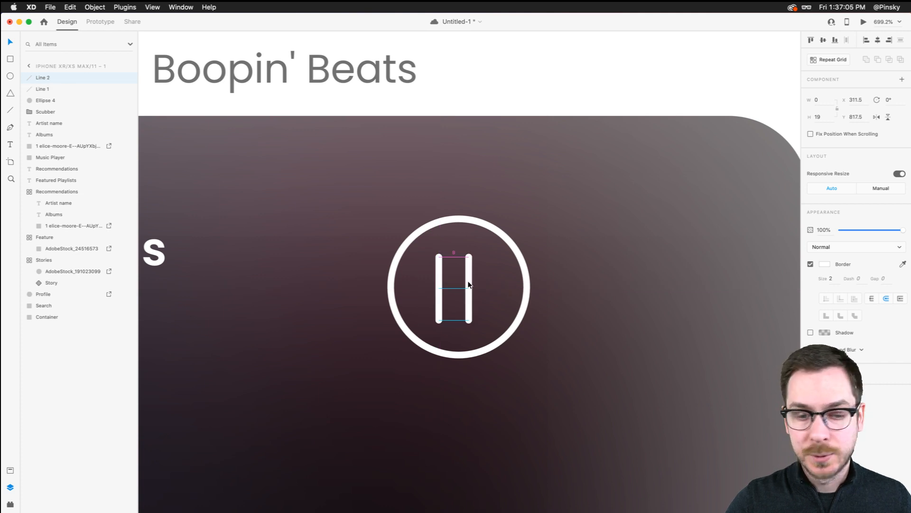
left_click(441, 280, "shift")
left_click(837, 282)
key("Up")
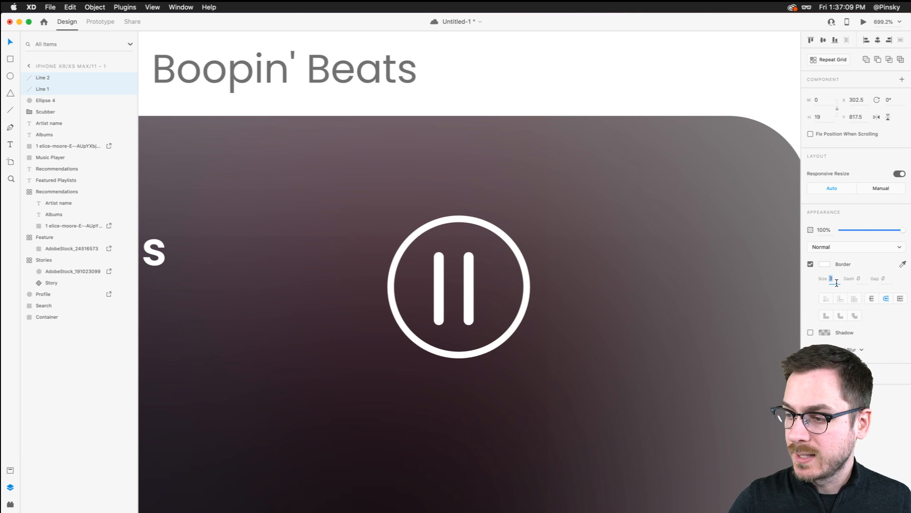
- Widen the gap between the two pause bars so they sit centred in the circle
left_click_drag(469, 290, 476, 292)
key("alt")
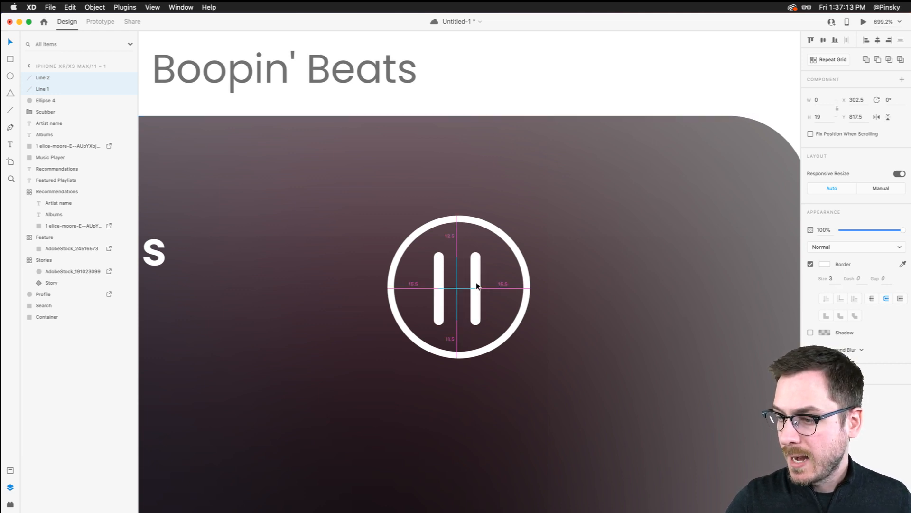
scroll(475, 282, "down", 5)
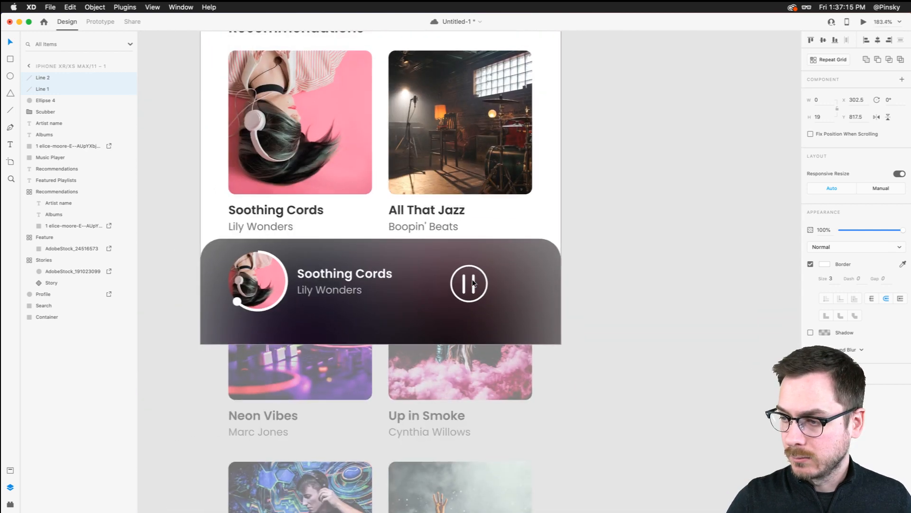
- Shrink the pause icon's circle to 41 by 41 px around its centre
scroll(474, 283, "up", 5)
left_click(506, 241)
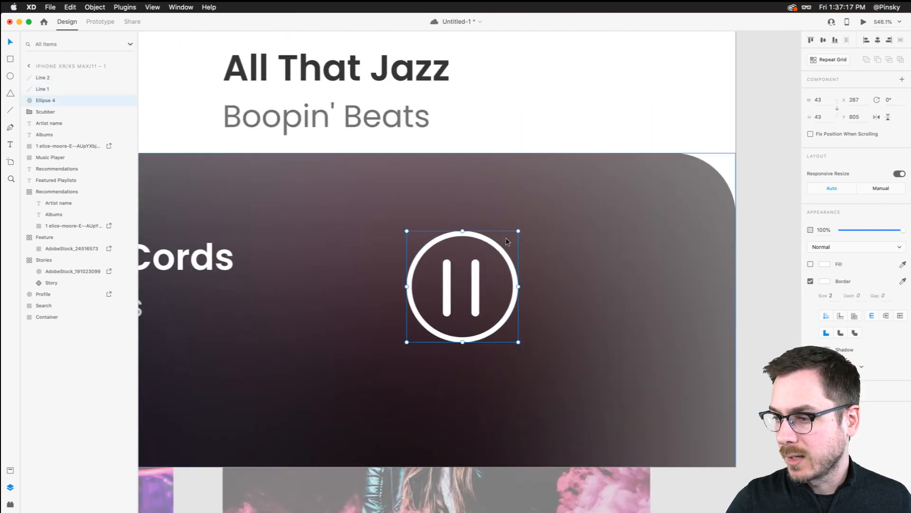
left_click_drag(518, 230, 516, 233)
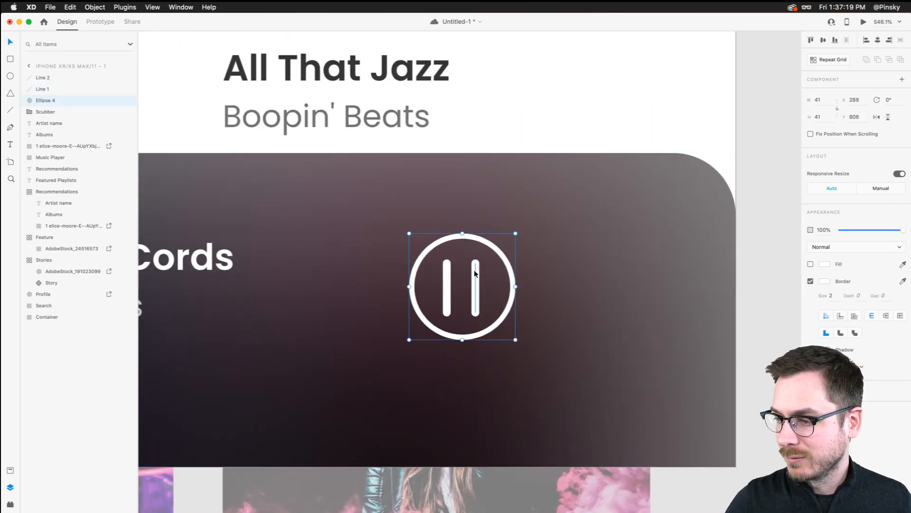
- Scale both pause bars down together to about 15 px high inside the circle
left_click(476, 274)
left_click(448, 274, "shift")
left_click_drag(460, 264, 473, 288)
scroll(473, 288, "down", 5)
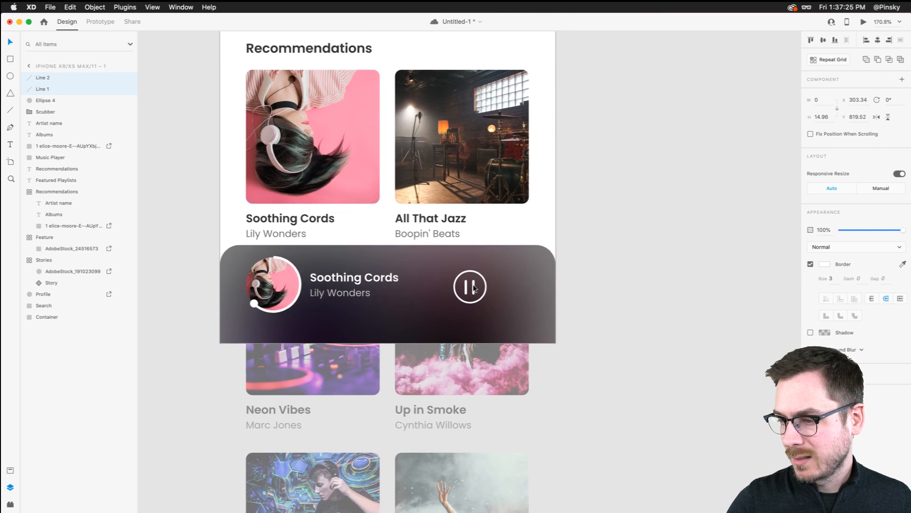
- Set the border size of the pause icon's circle to 3
scroll(473, 287, "up", 3)
left_click(491, 261)
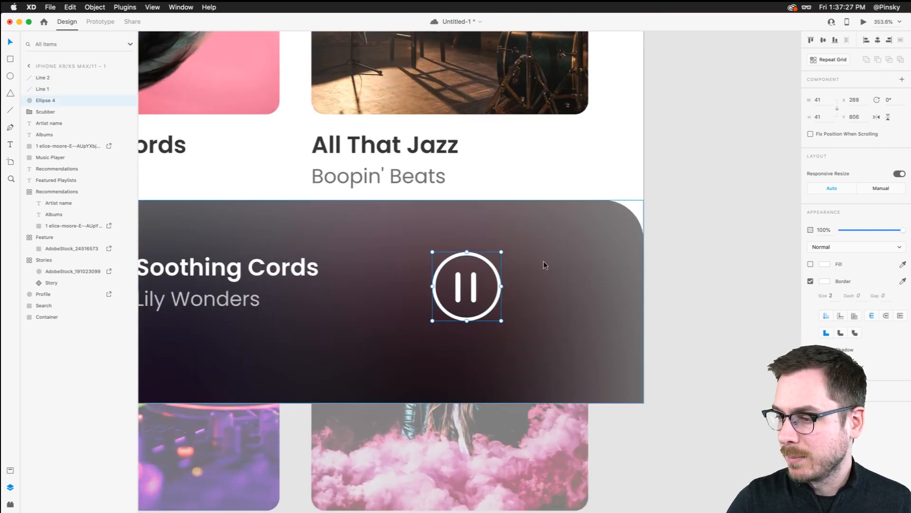
left_click(833, 296)
key("Up")
left_click(717, 268)
scroll(717, 268, "down", 5)
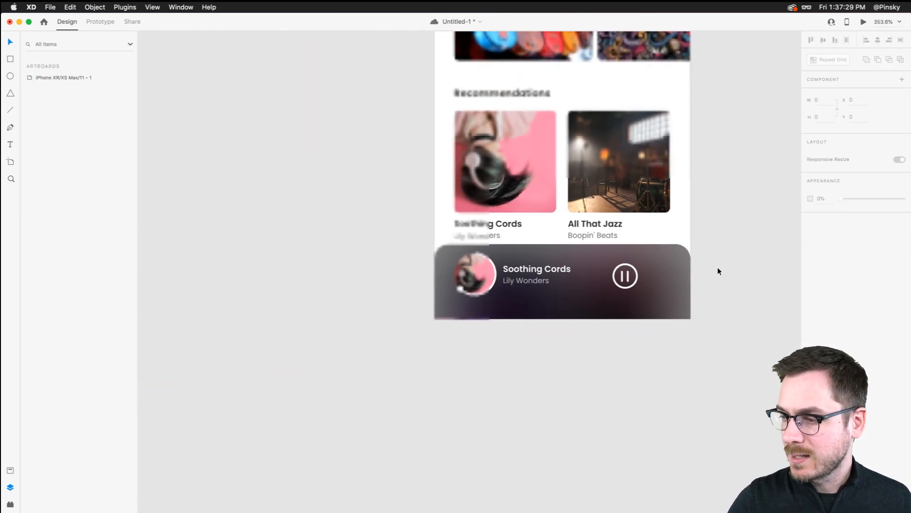
- Group the circle and both bars as "Pause" and move the group to about X 306, Y 805
scroll(717, 269, "up", 3)
left_click(453, 288)
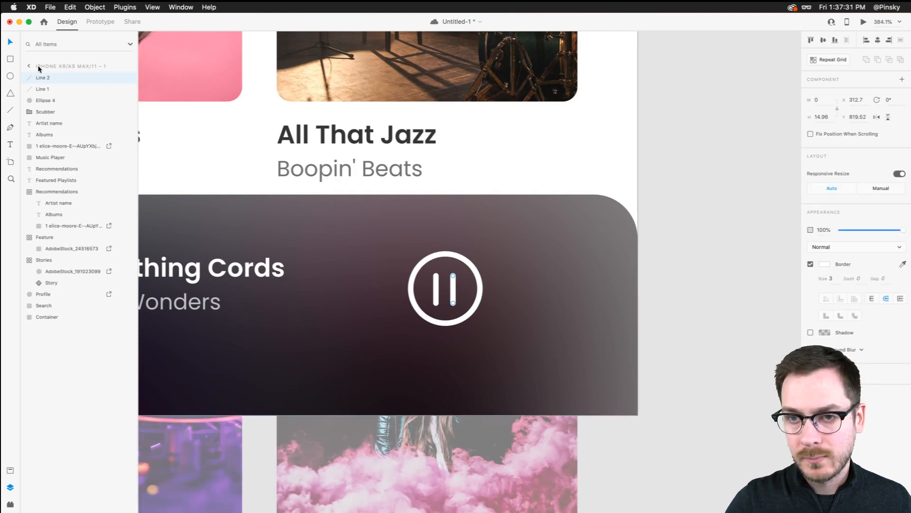
left_click(58, 100, "shift")
key("super+g")
double_click(46, 79)
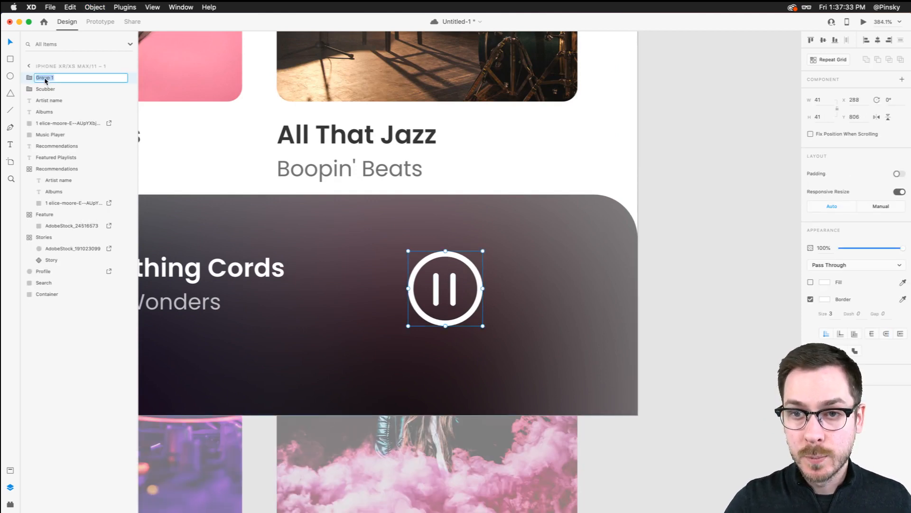
type("Pause")
key("Return")
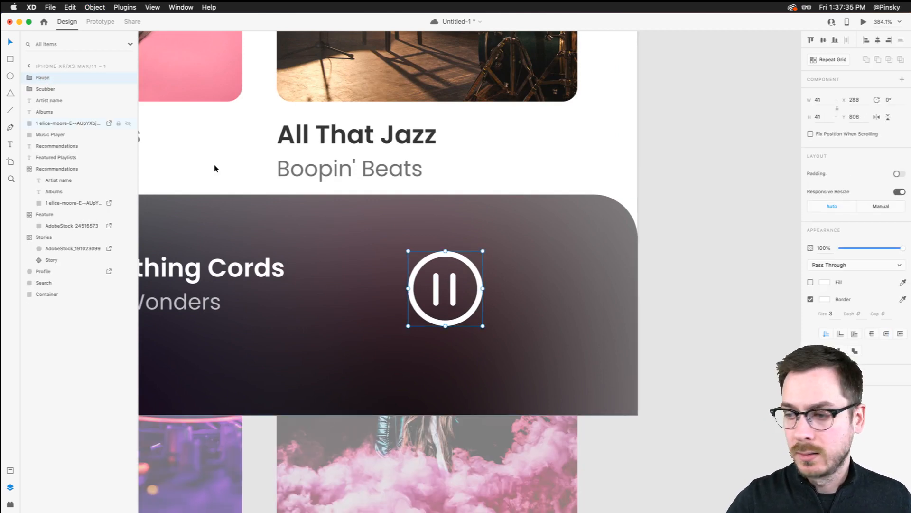
left_click_drag(450, 291, 485, 287)
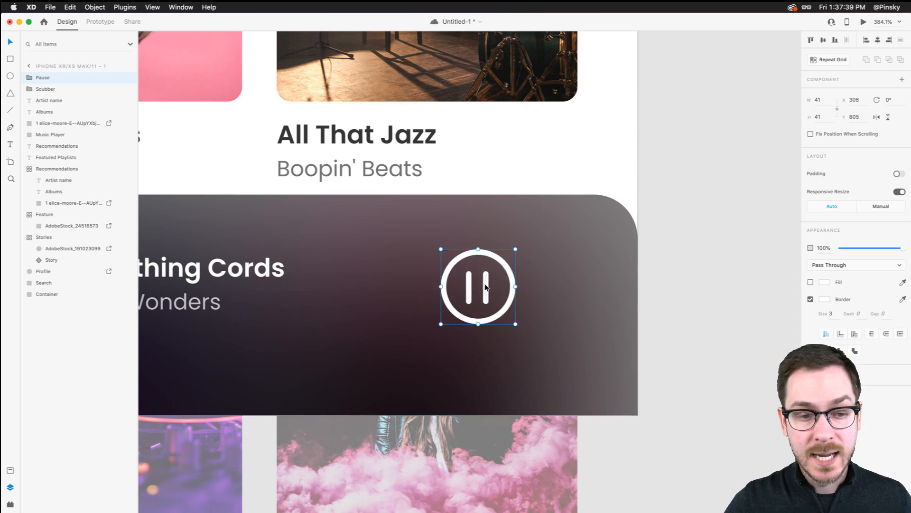
- Draw a triangle about 28 by 24 px beside the pause icon, rotated 90° with a corner radius of 2
scroll(485, 286, "up", 5)
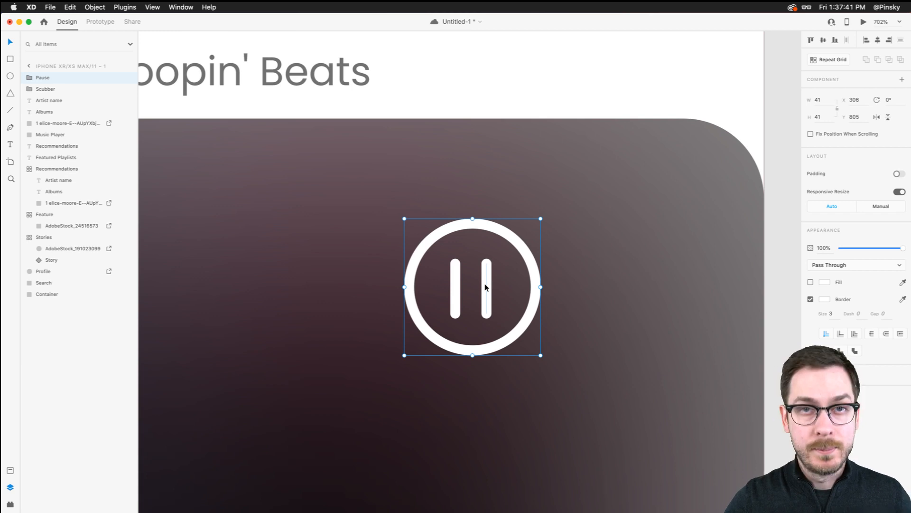
left_click(10, 93)
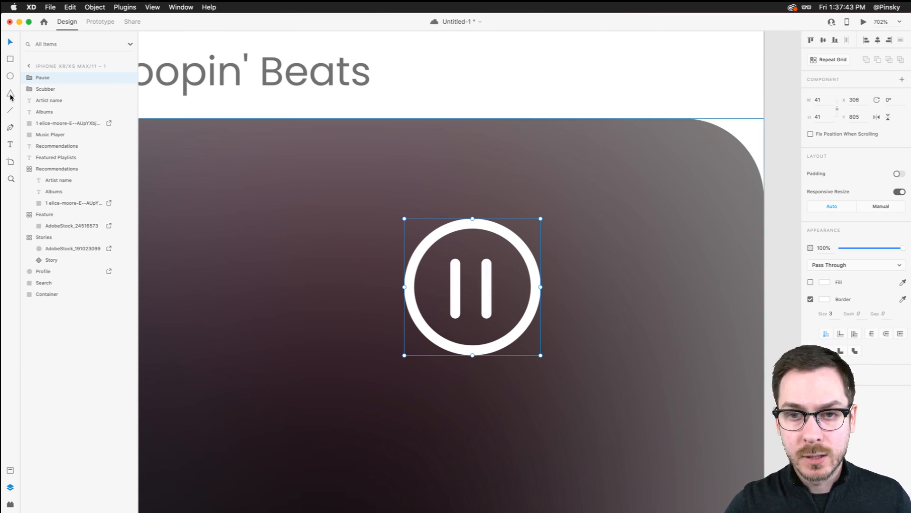
left_click_drag(259, 223, 351, 318)
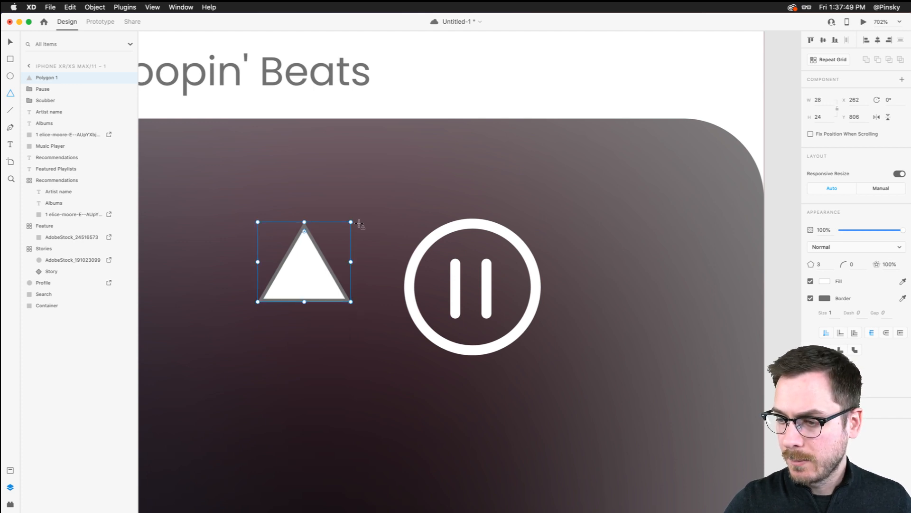
left_click_drag(354, 220, 353, 314)
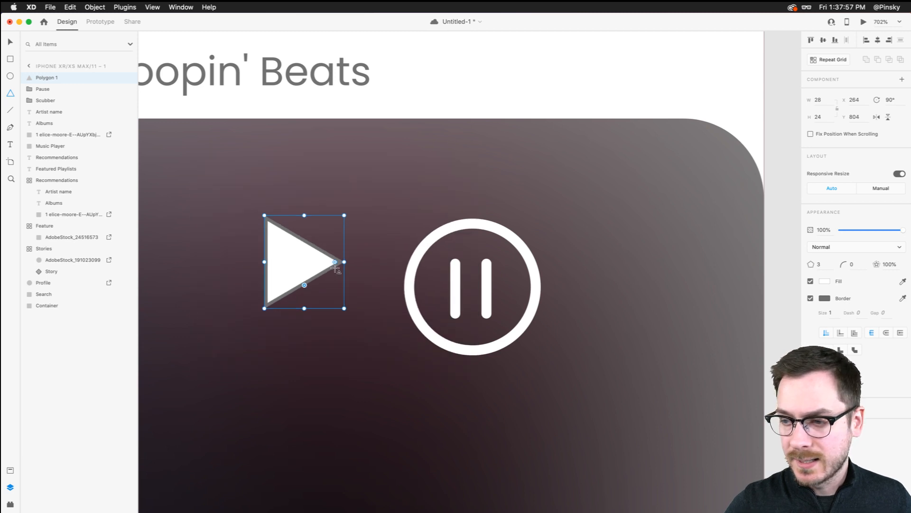
left_click_drag(332, 260, 302, 274)
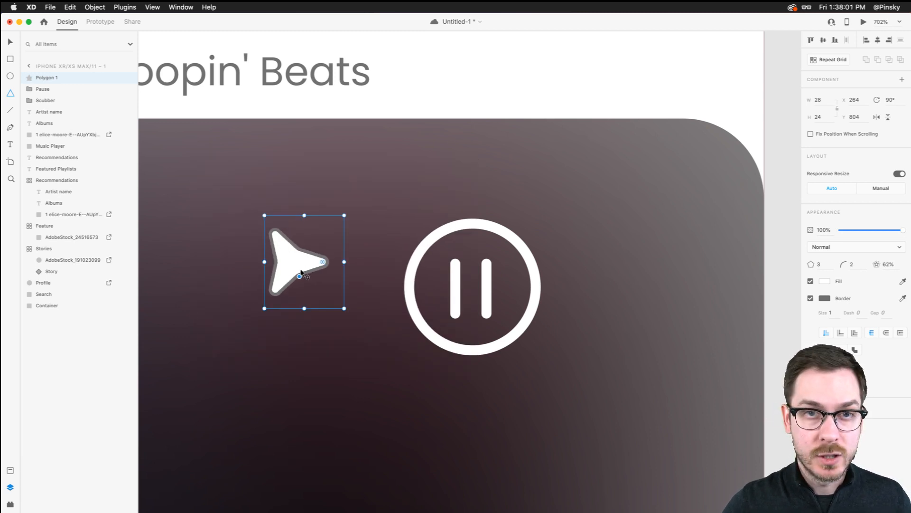
key("super+z")
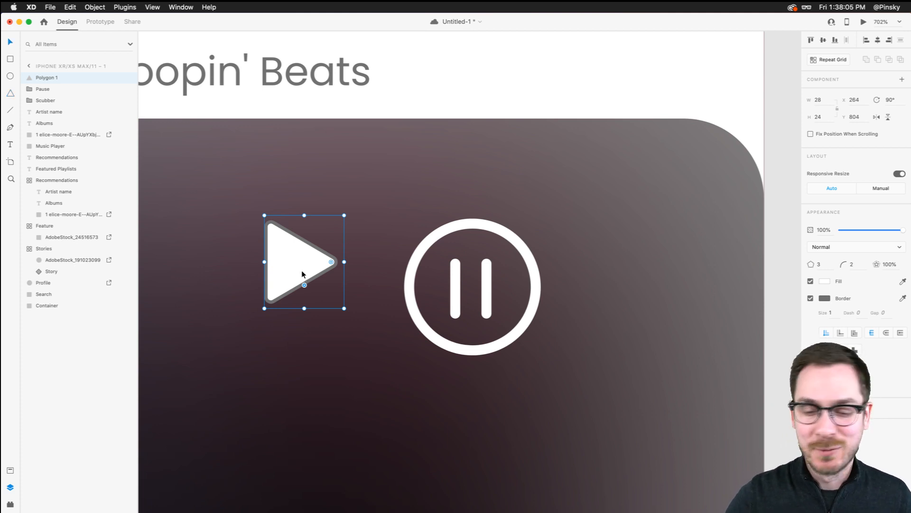
- Move the triangle to the outer side of the pause icon at about X 357, Y 811 and remove its border
scroll(297, 263, "down", 3)
left_click_drag(297, 262, 506, 275)
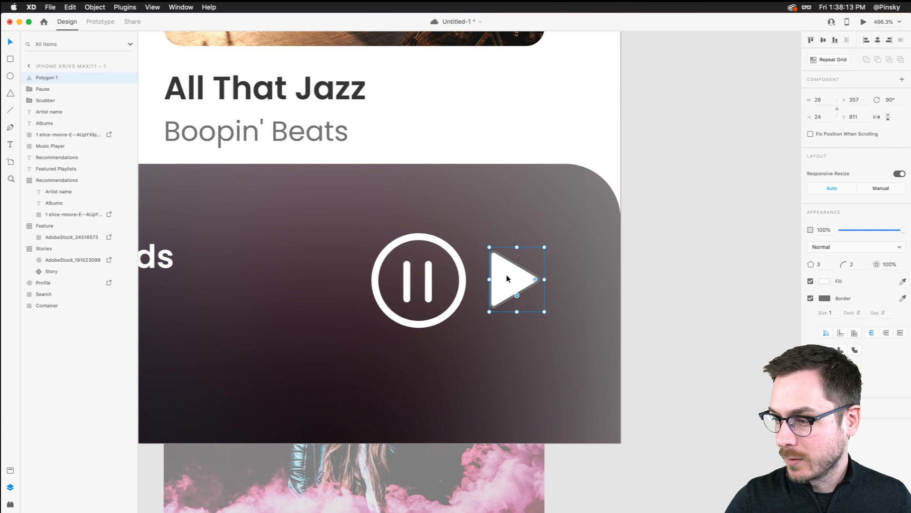
left_click(810, 299)
- Draw a vertical line about 23 px high at the triangle's tip, with a white (#FFFFFF) border of size 3 and round caps
key("l")
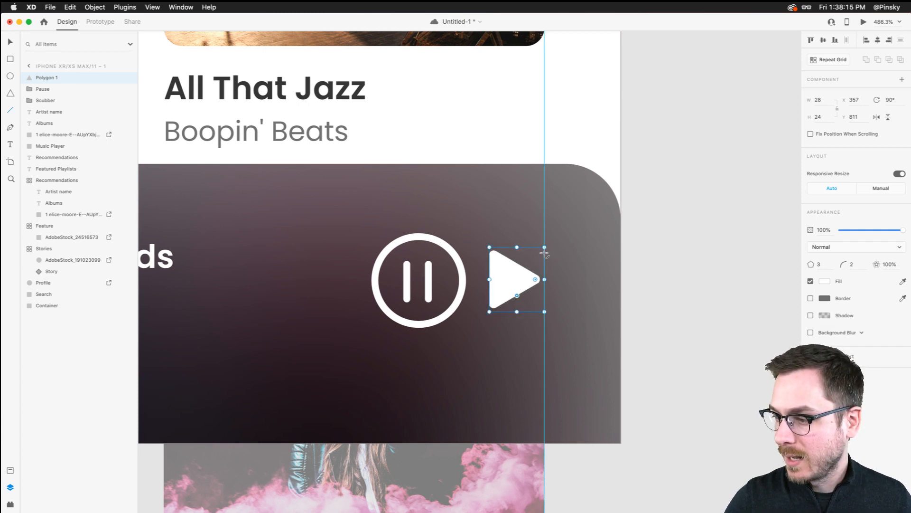
left_click_drag(545, 250, 546, 303)
left_click(830, 279)
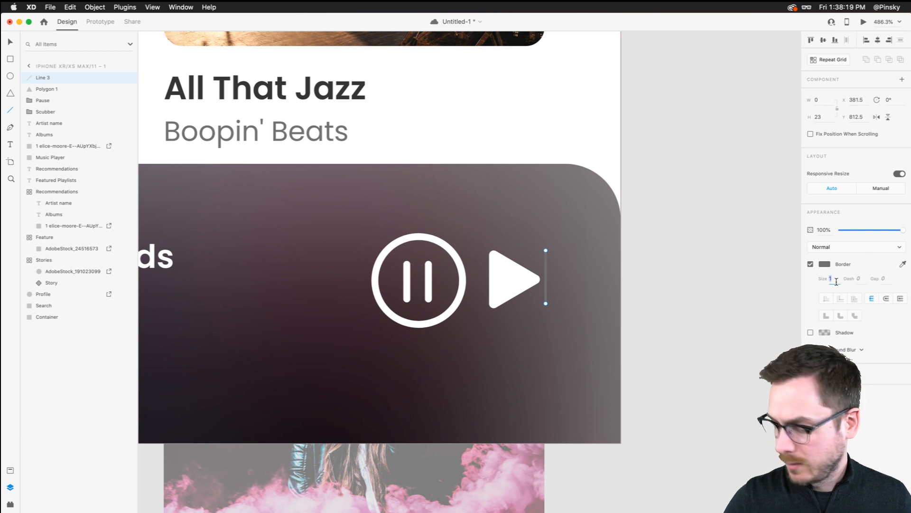
type("3")
key("Return")
left_click(823, 264)
left_click_drag(740, 229, 701, 193)
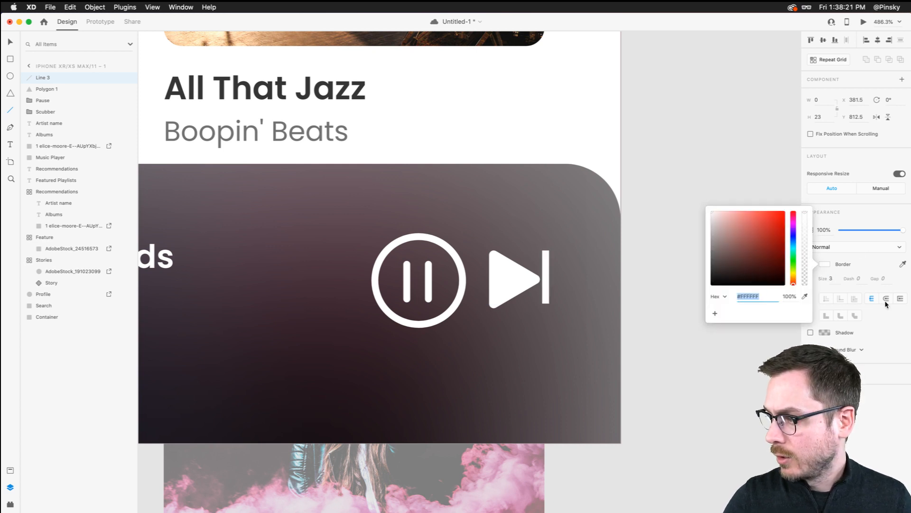
left_click(886, 299)
left_click(10, 42)
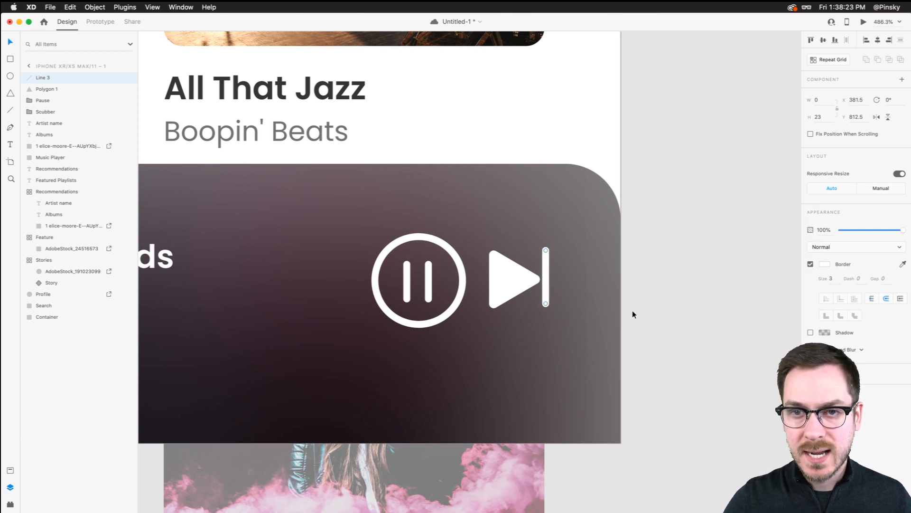
- Shorten the line to 21 px and move it against the triangle's tip at about X 378.5, Y 814.5
scroll(554, 275, "up", 5)
left_click_drag(536, 228, 519, 246)
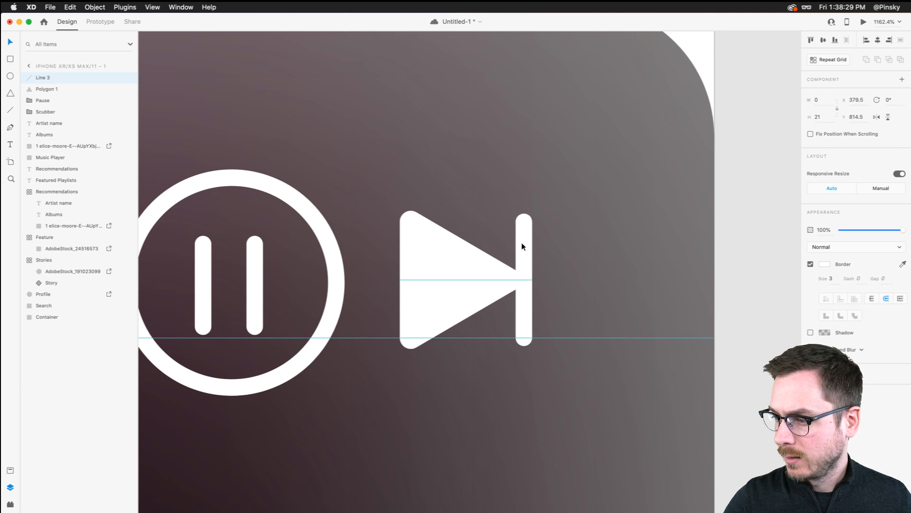
scroll(519, 246, "down", 5)
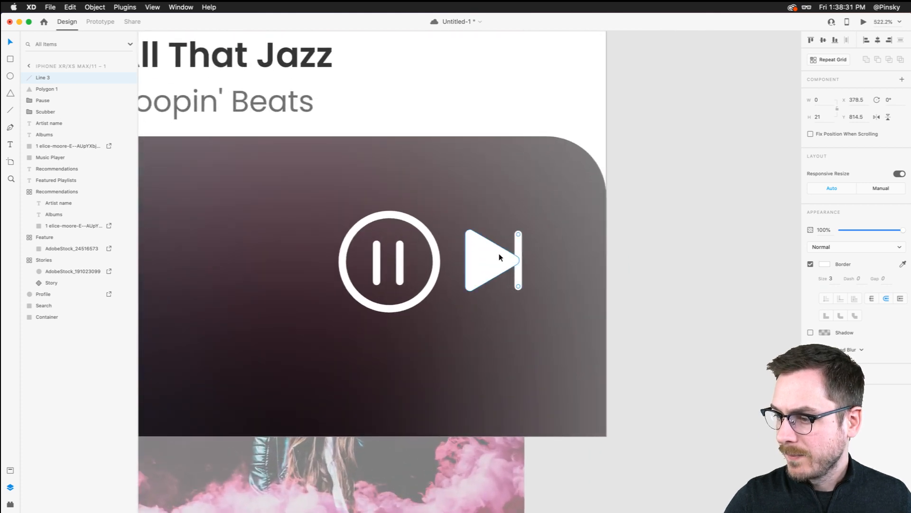
- Scale the triangle and line down together to about 20 by 24 px and group them as "Foward"
left_click(519, 249)
left_click(520, 250, "shift")
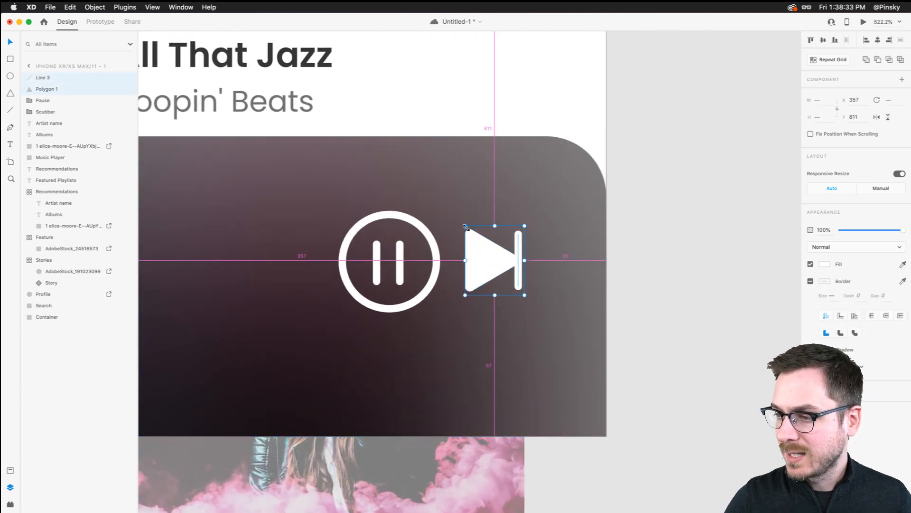
left_click_drag(465, 226, 469, 230)
key("super+g")
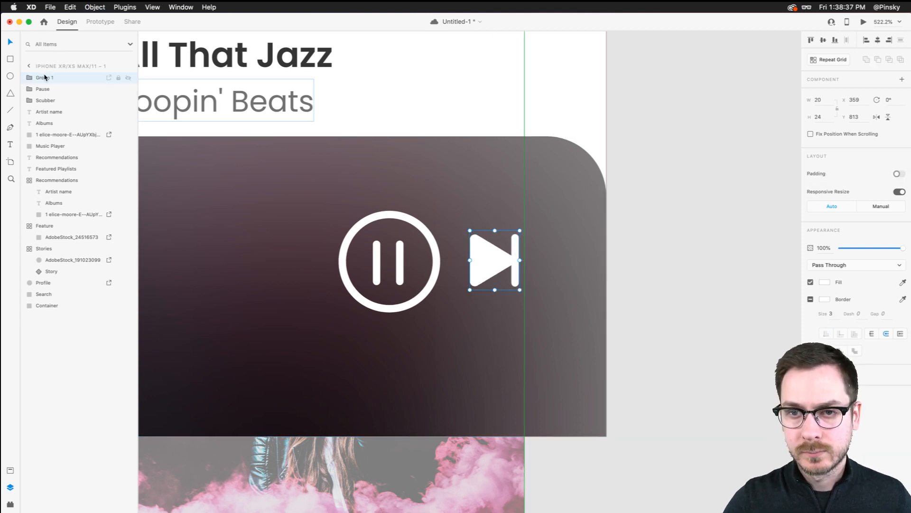
double_click(44, 77)
type("Foward")
key("Return")
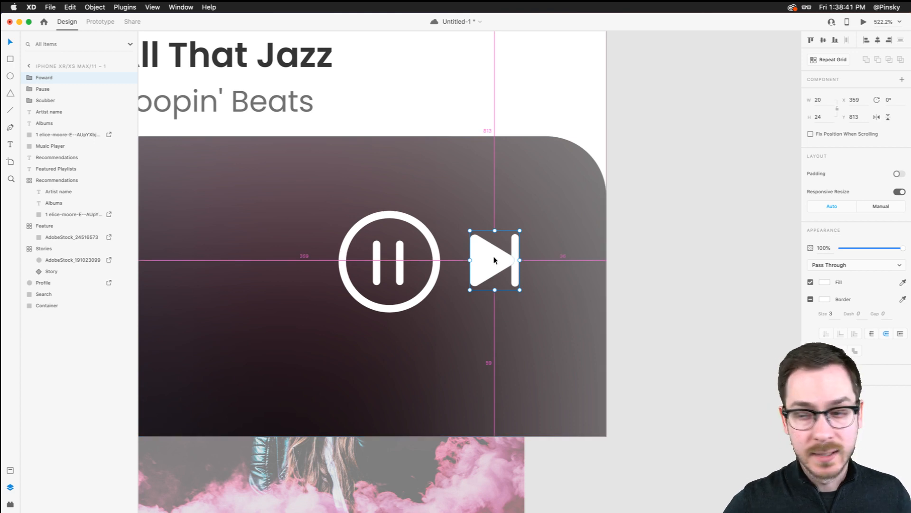
- Create a horizontally flipped copy of the Foward icon on the pause icon's other side at about X 275, Y 813, named "Back"
left_click_drag(494, 260, 285, 241)
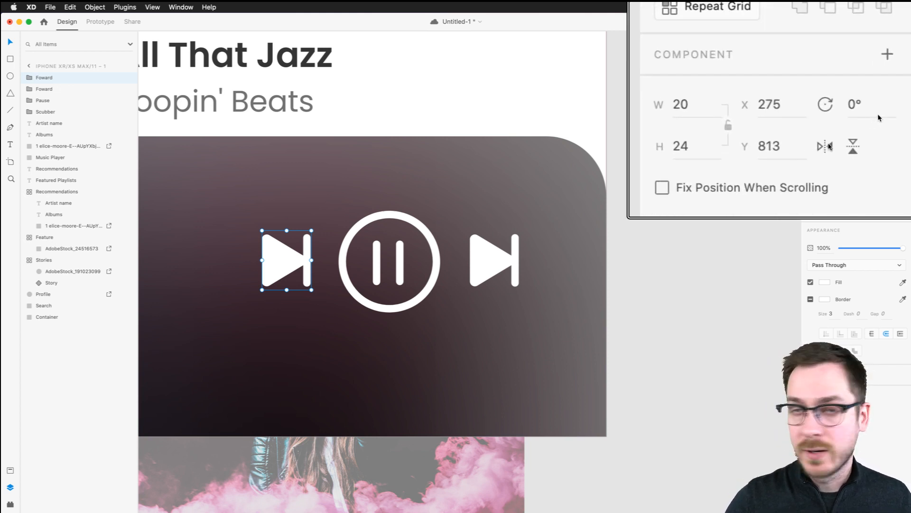
left_click(828, 146)
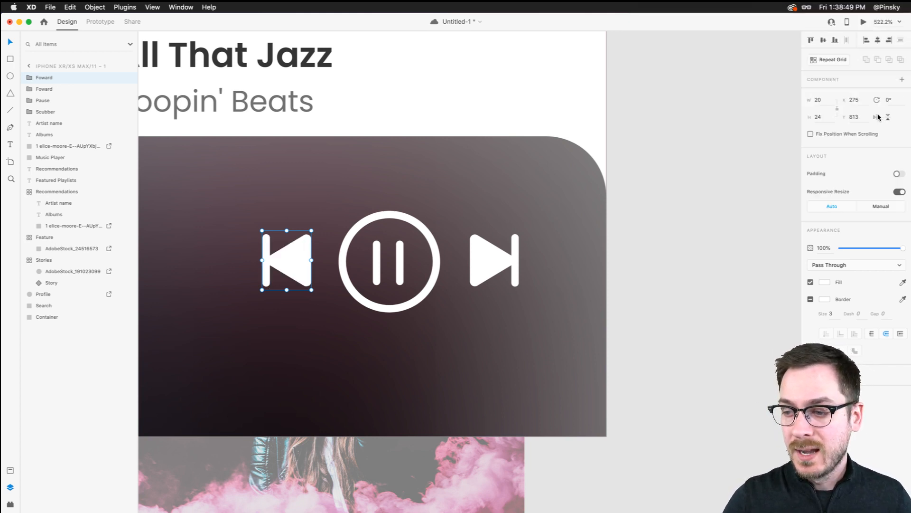
double_click(45, 78)
type("Back")
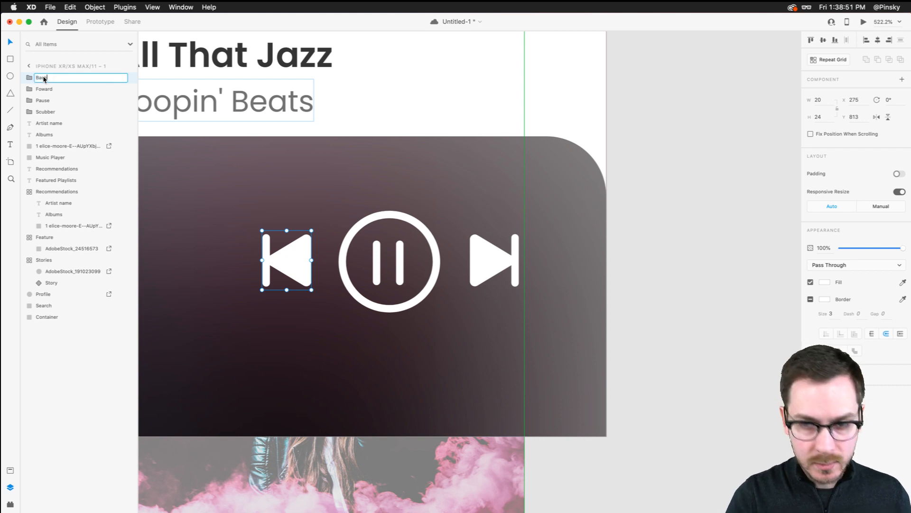
key("Return")
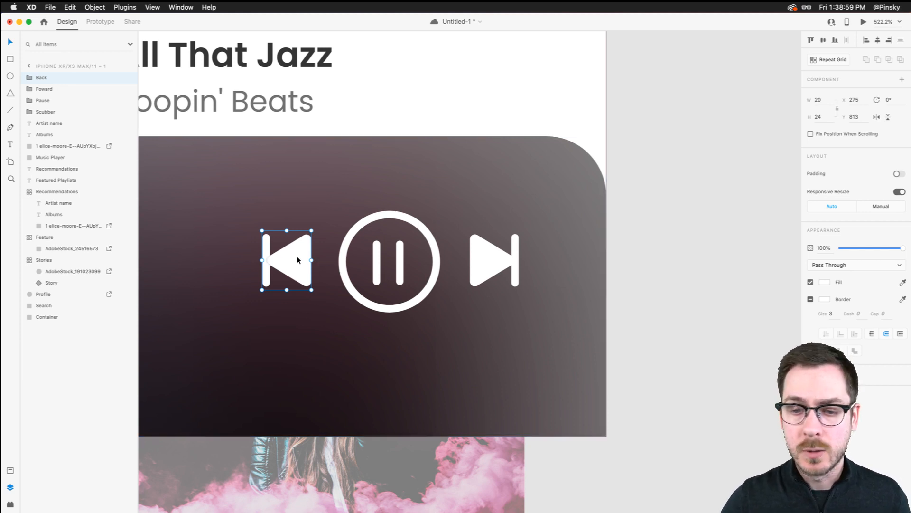
- Move the Back icon outward to about X 255, Y 813 and shift the Foward icon slightly outward
mouse_move(297, 256)
left_mouse_down()
mouse_move(282, 257)
mouse_move(296, 260)
left_mouse_up()
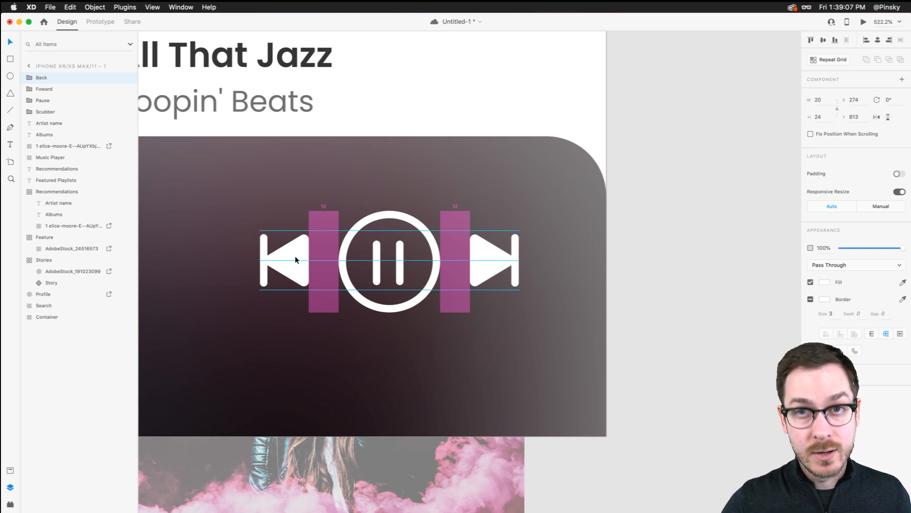
left_click_drag(295, 259, 244, 260)
left_click_drag(499, 265, 504, 266)
left_click_drag(242, 256, 247, 255)
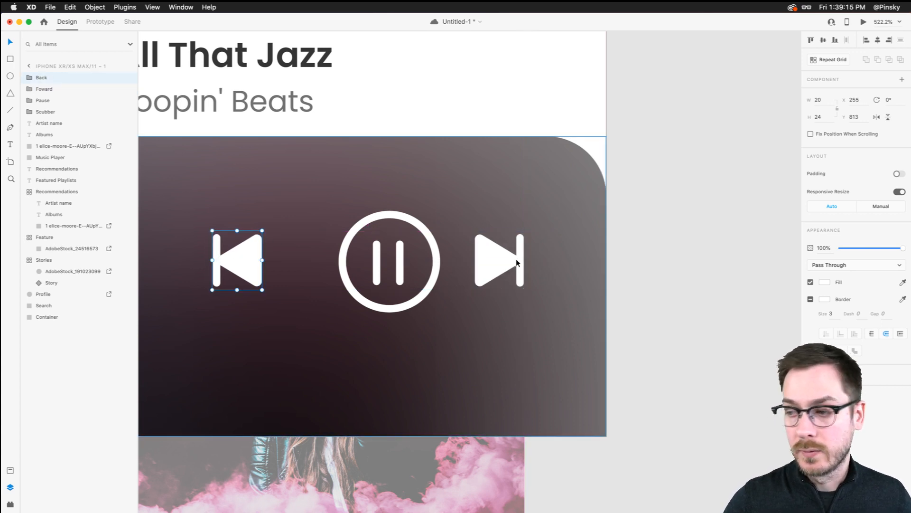
- Distribute the Back, Pause and Foward groups evenly in the horizontal direction
left_click(402, 218, "shift")
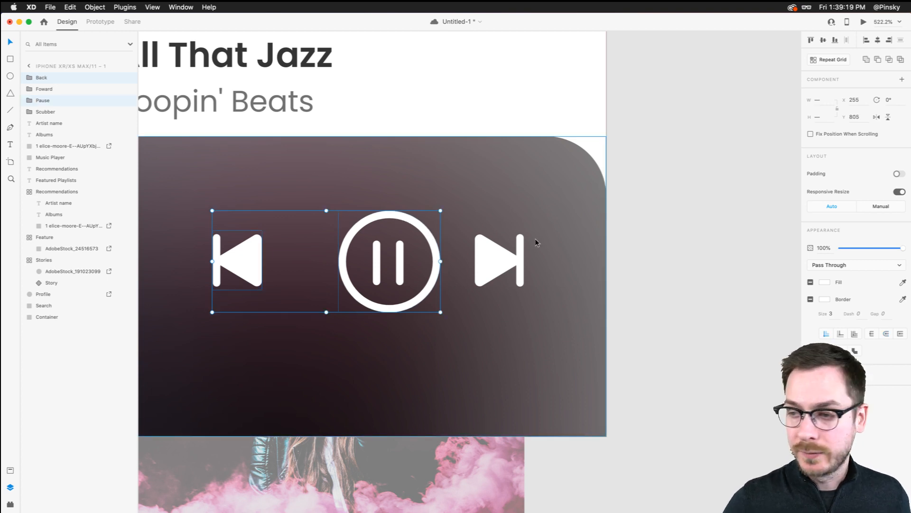
left_click(497, 258, "shift")
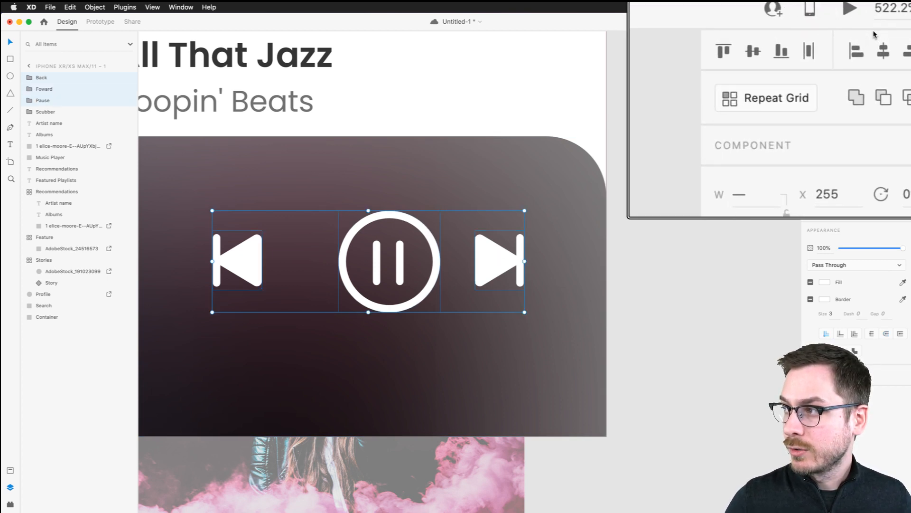
left_click(846, 42)
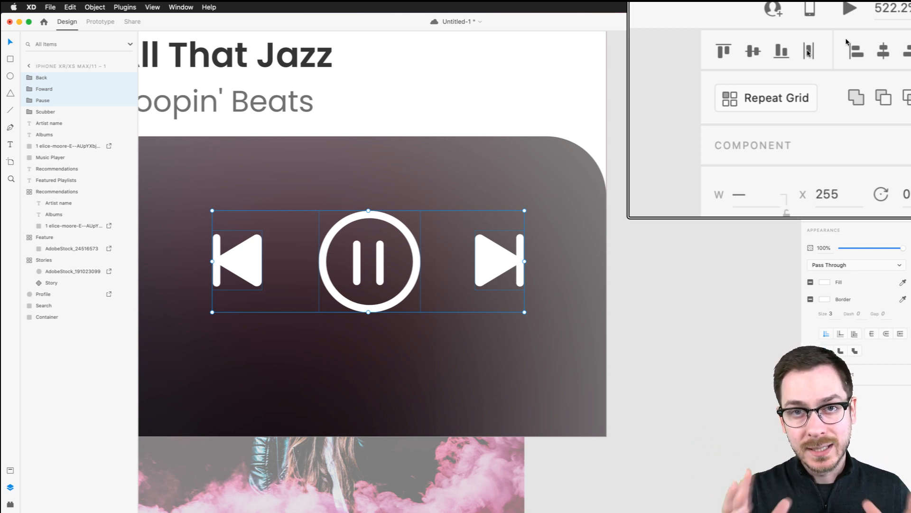
scroll(498, 233, "down", 5)
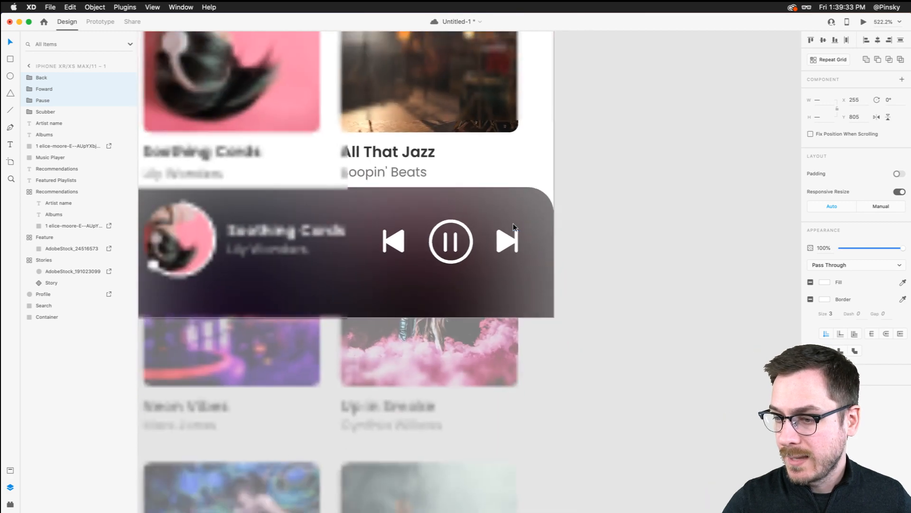
- Nudge the playback icons up to Y 804 and the player's track title and artist text up to Y 805
left_click_drag(510, 232, 512, 233)
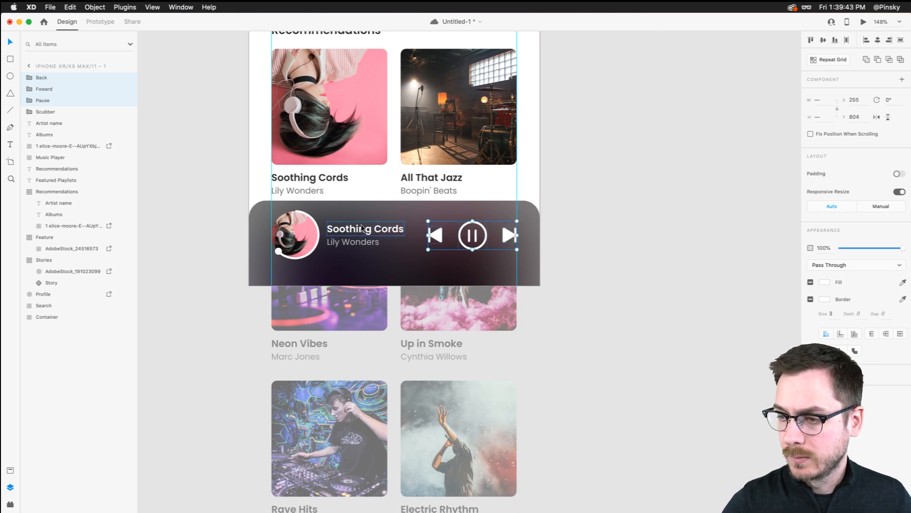
left_click(358, 245)
left_click(359, 244, "shift")
left_click_drag(359, 233, 359, 231)
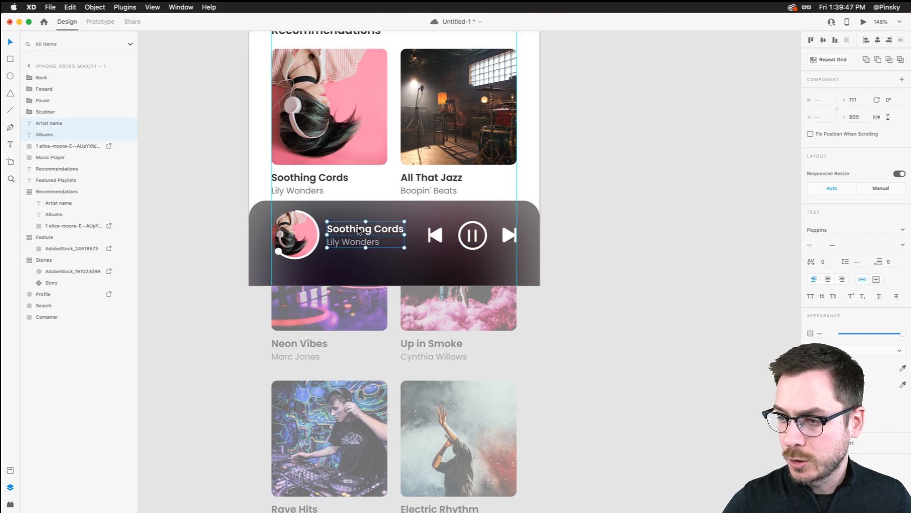
- Move the Back, Pause and Foward groups together up to Y 803, in line with the round cover
left_click(435, 235)
left_click(477, 232, "shift")
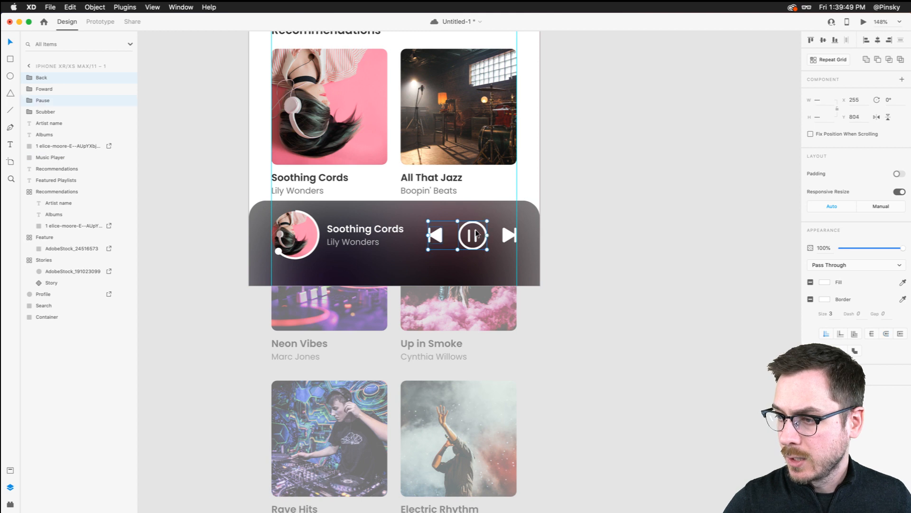
left_click(506, 236, "shift")
left_click_drag(506, 236, 506, 235)
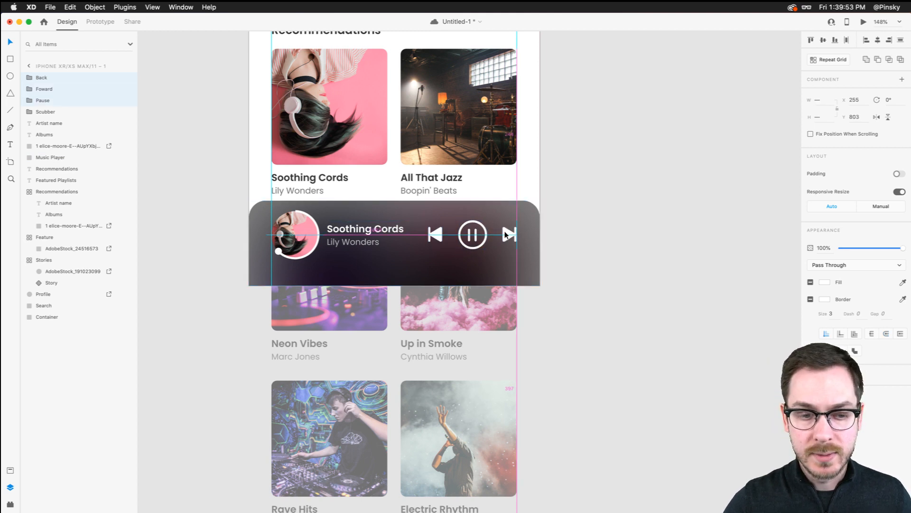
left_click(653, 244)
- Group all player layers from Back to the Music Player background and name the group "Music Player"
left_click(389, 249)
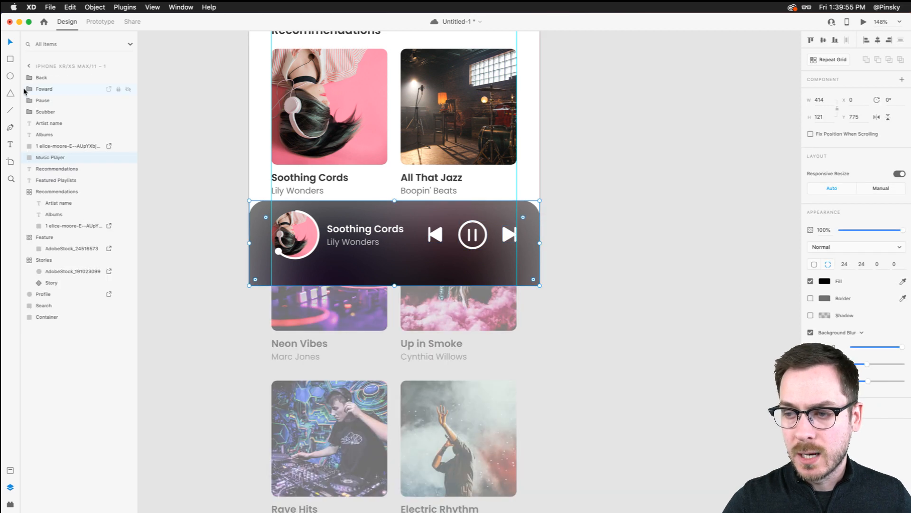
left_click(50, 80)
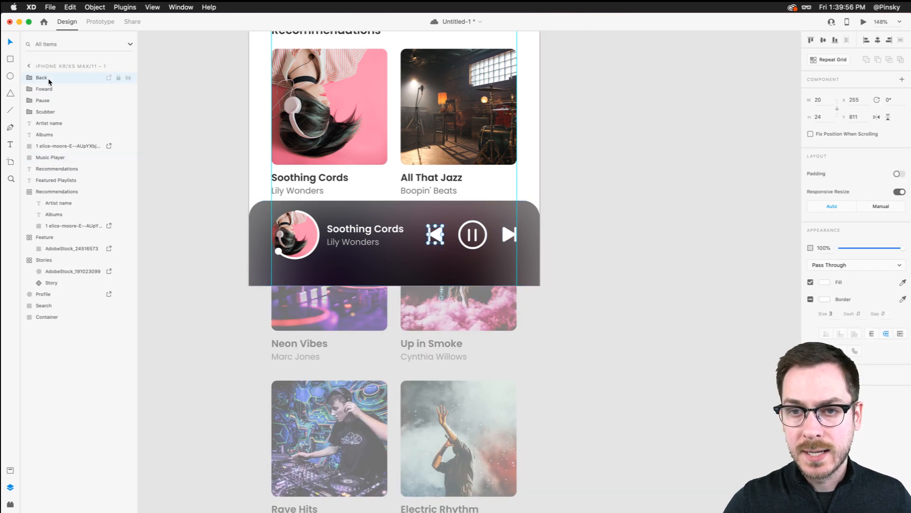
left_click(48, 157, "shift")
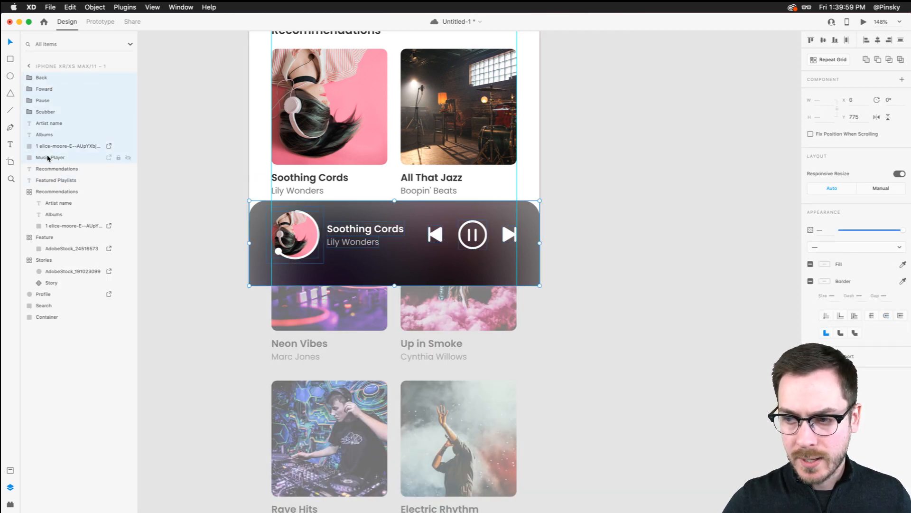
key("super+g")
double_click(45, 77)
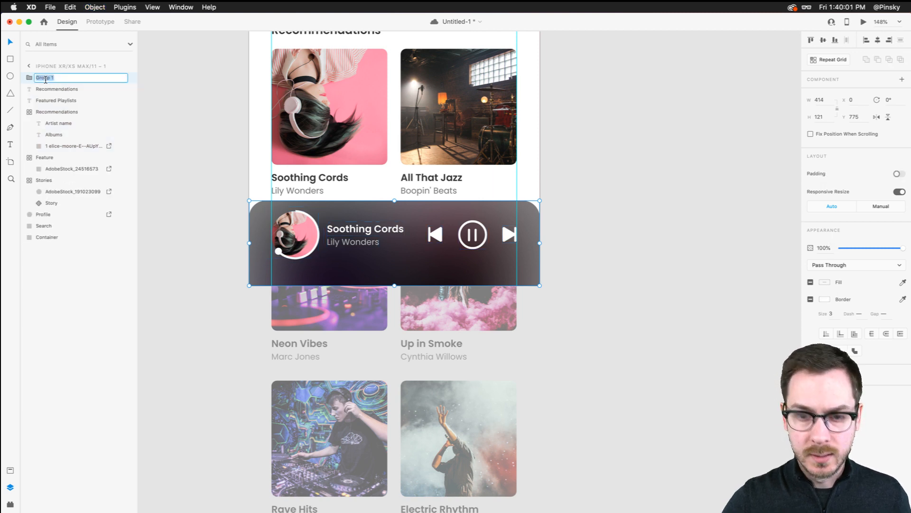
type("Mus")
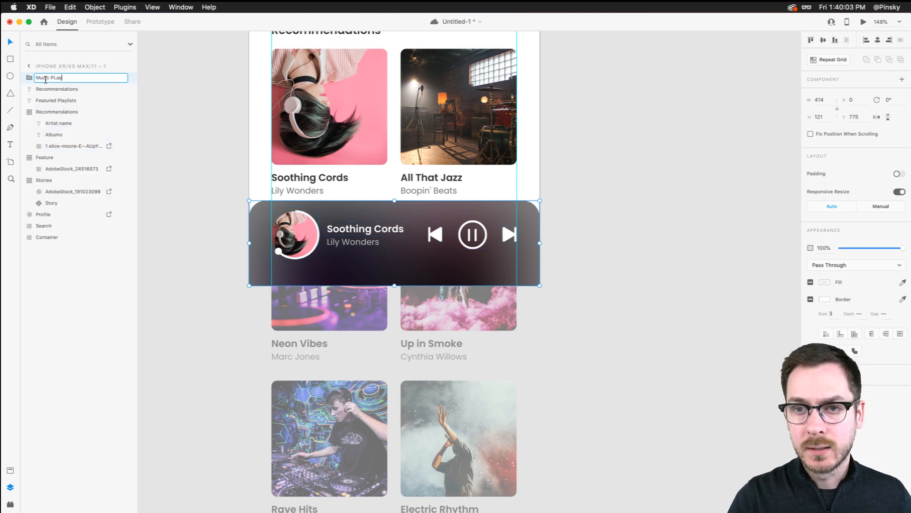
type("ic Player")
key("Return")
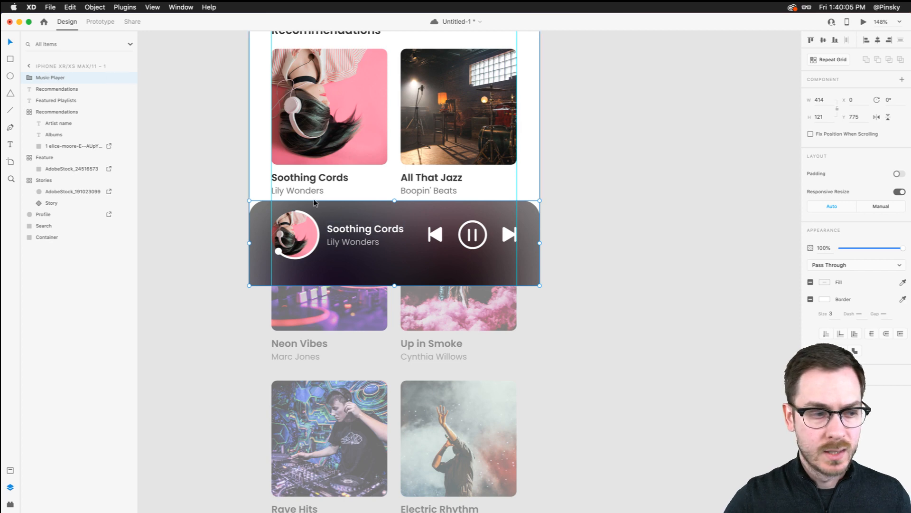
- Preview the home screen with the completed music player bar and close the preview
scroll(314, 227, "down", 5)
left_click(505, 204)
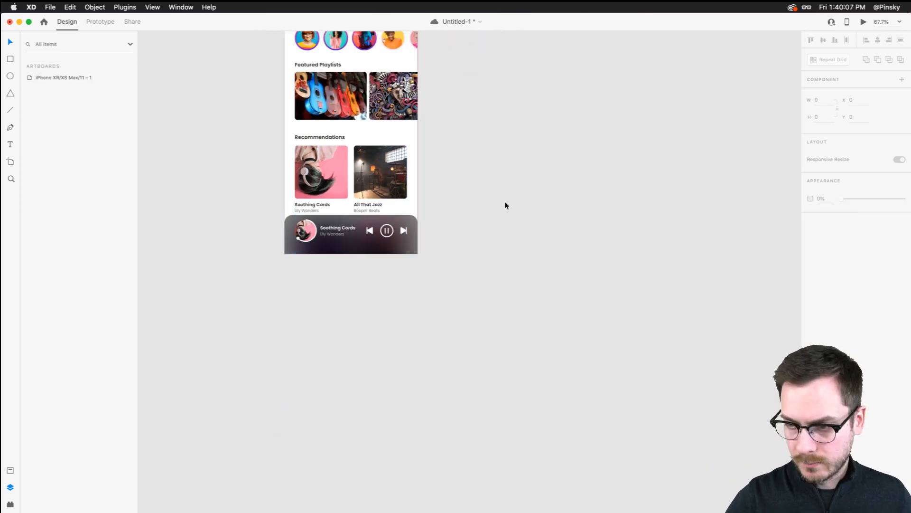
scroll(456, 185, "up", 3)
left_click(377, 203)
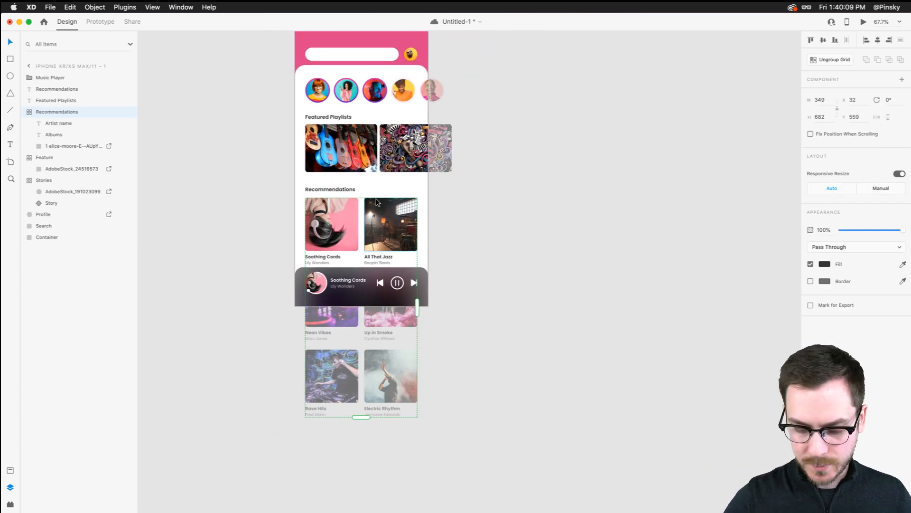
key("super+Return")
left_click_drag(175, 29, 237, 35)
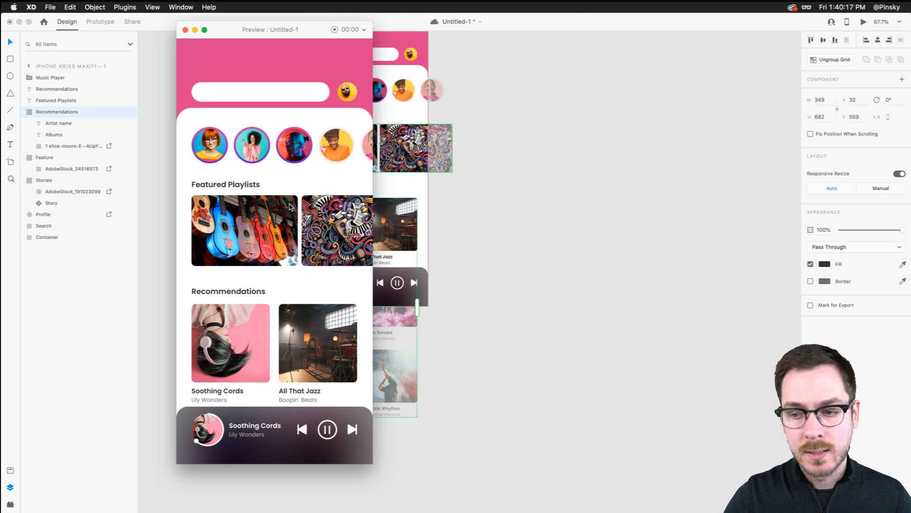
key("super+w")
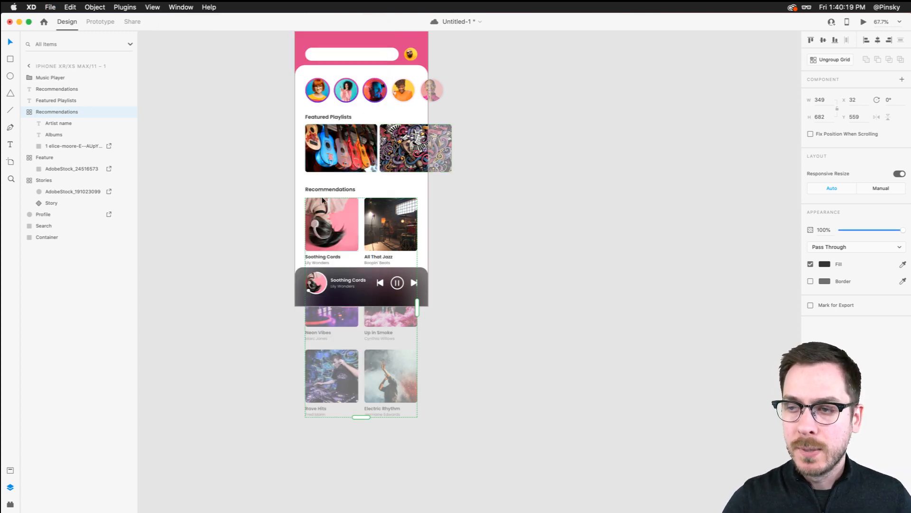
- Examine the Recommendations grid where it runs past the artboard, and compare it with the preview of the screen
scroll(332, 261, "up", 3)
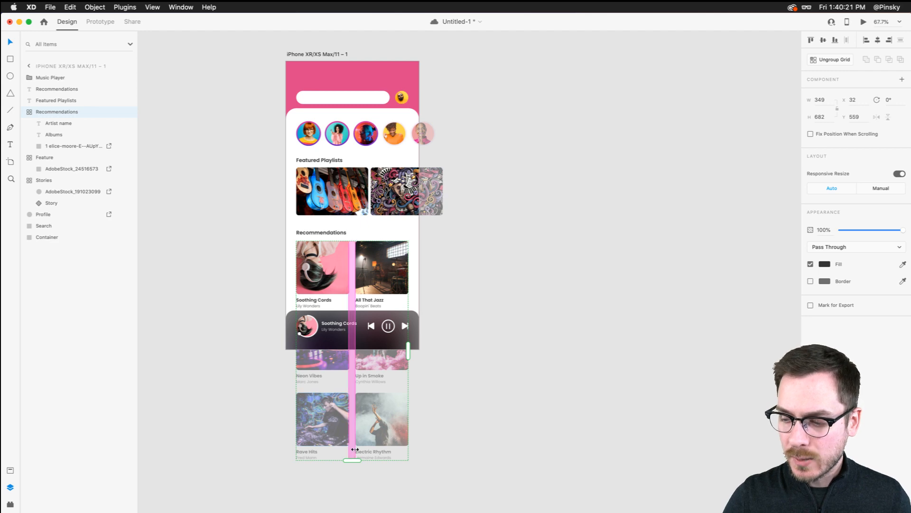
scroll(354, 449, "up", 5)
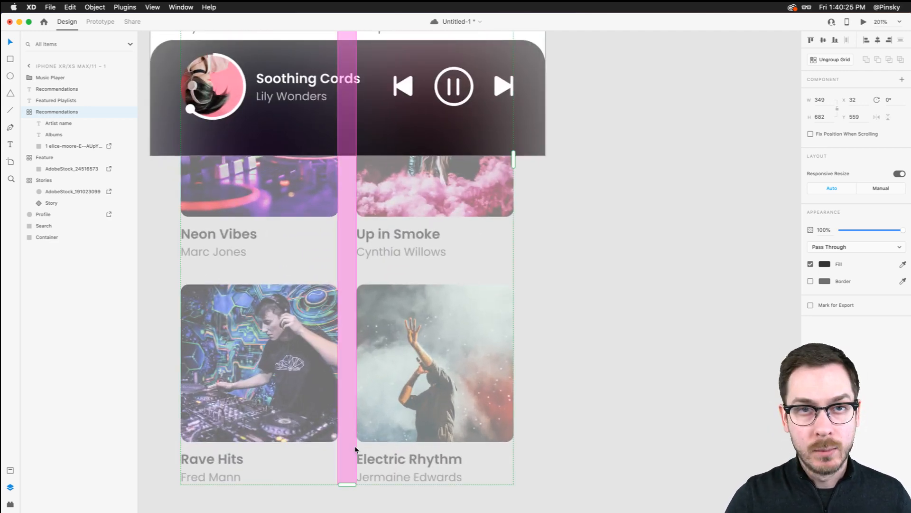
scroll(354, 449, "down", 6)
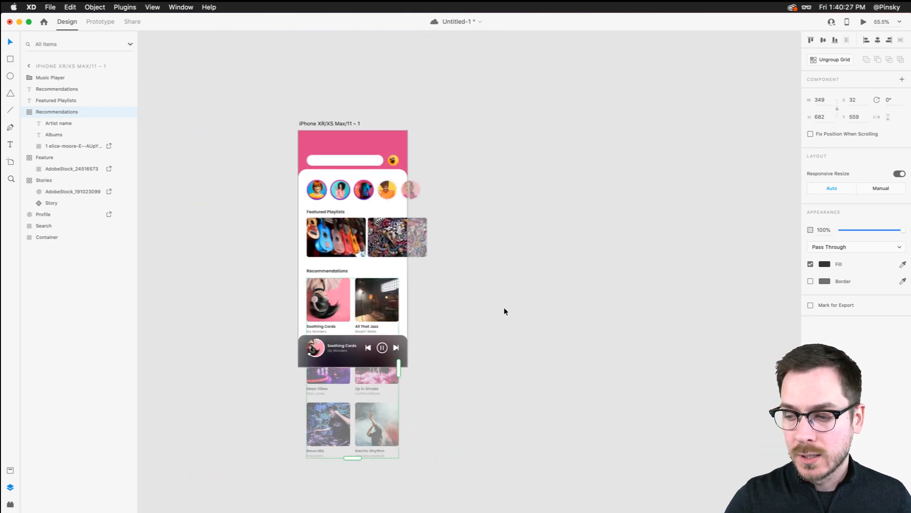
left_click(468, 292)
left_click(323, 195)
left_click(863, 22)
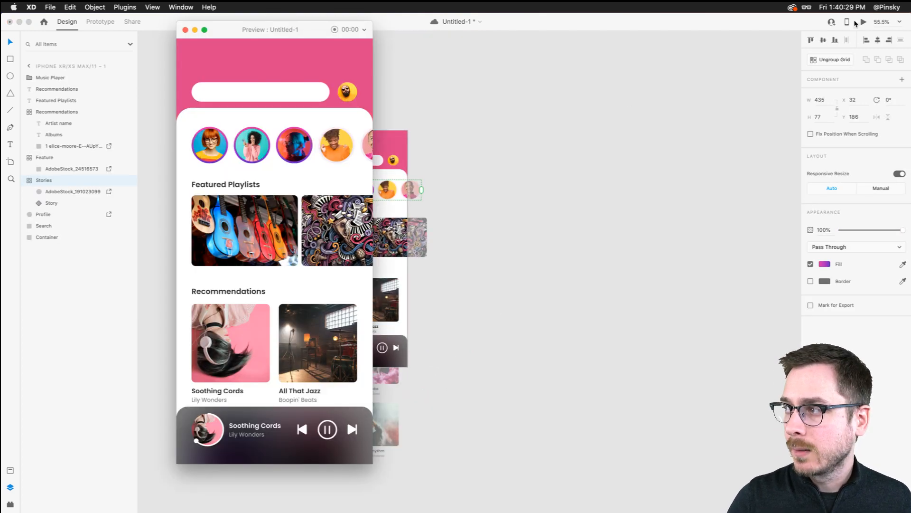
right_click(411, 154)
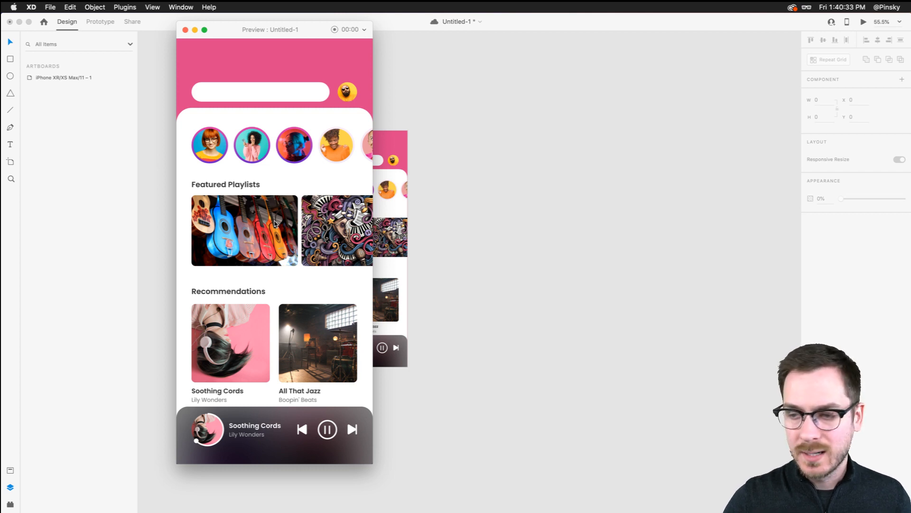
left_click(185, 30)
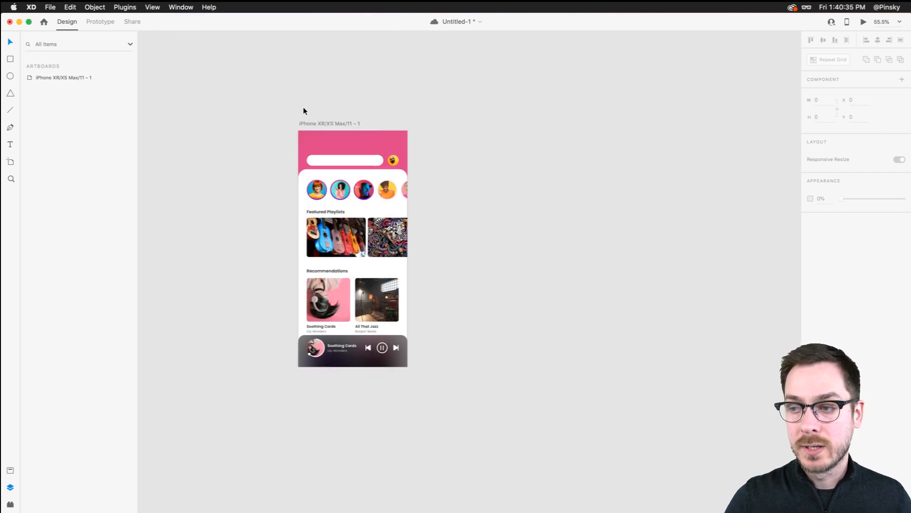
- Extend the iPhone artboard downward past the last Recommendations row to a height of about 1371
left_click(321, 125)
scroll(329, 366, "up", 5)
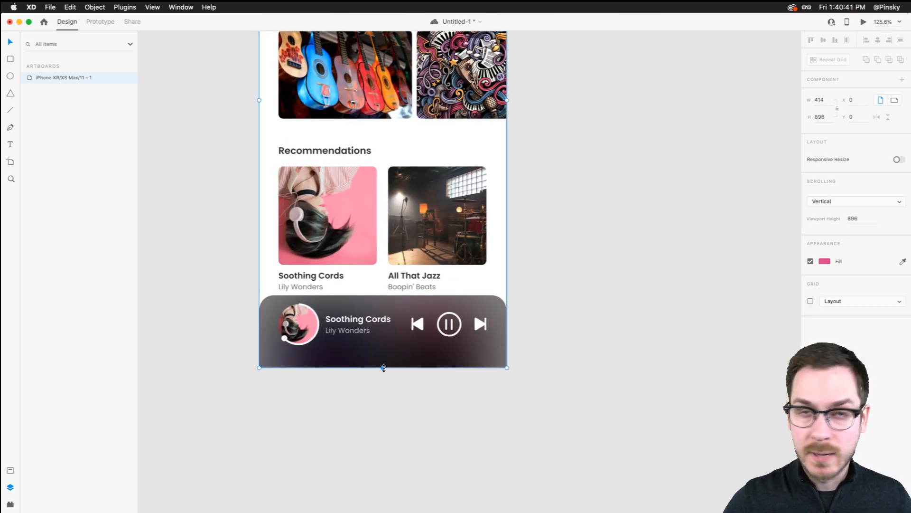
left_click_drag(383, 368, 392, 432)
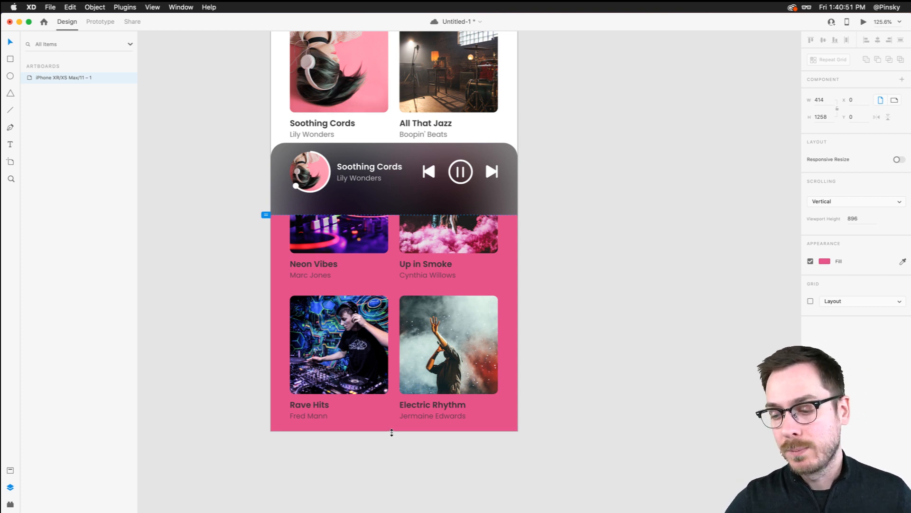
left_click_drag(391, 433, 396, 500)
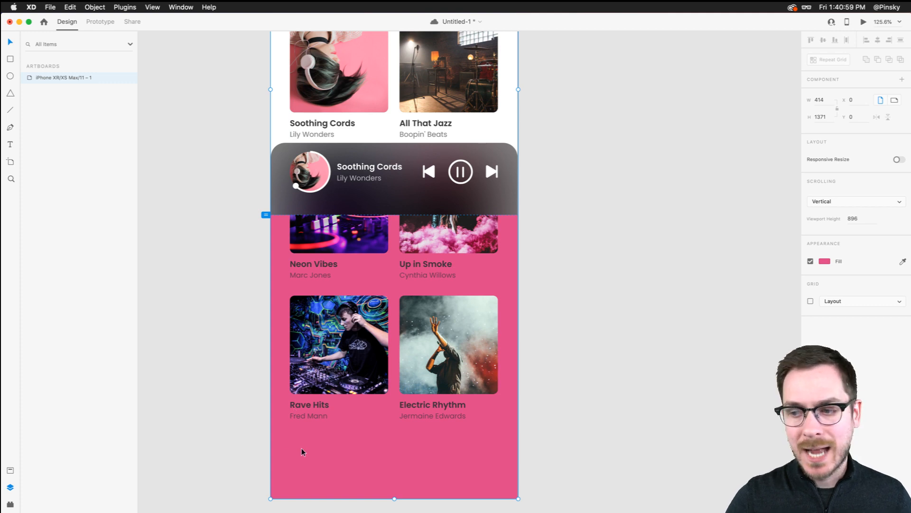
- Stretch the white Container down to the artboard's lower edge, to a height of about 1225
scroll(301, 452, "up", 10)
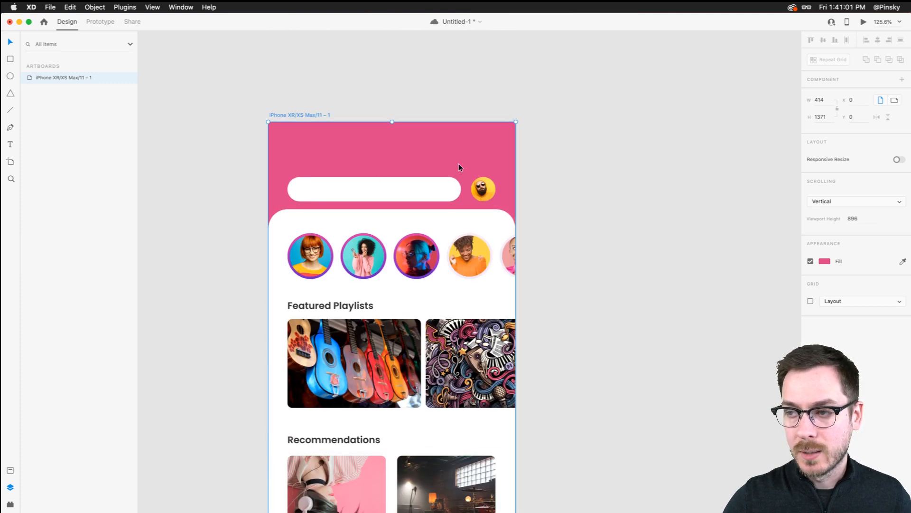
scroll(323, 174, "down", 7)
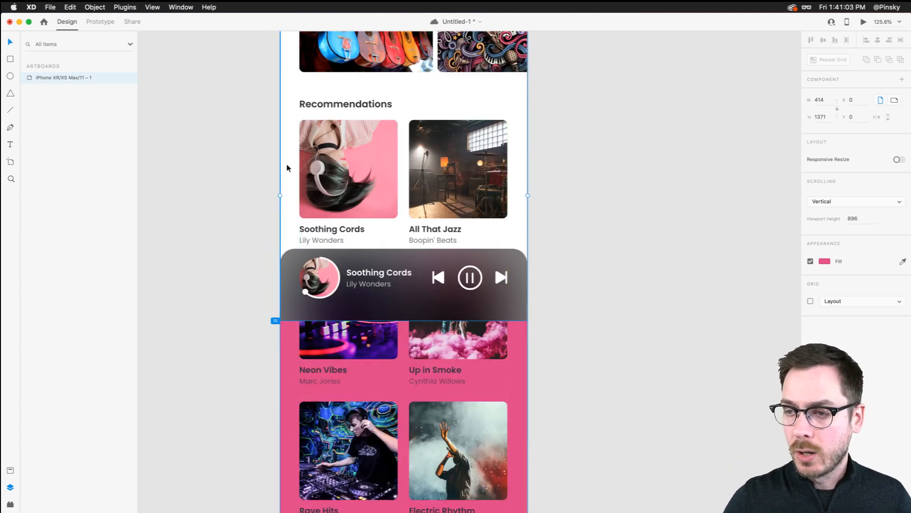
left_click(287, 167)
scroll(287, 168, "down", 5)
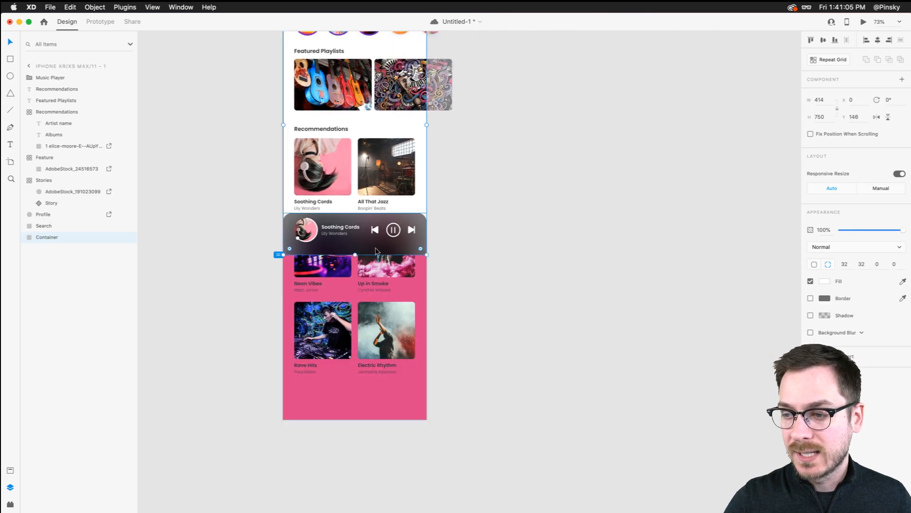
left_click_drag(354, 255, 352, 421)
scroll(352, 421, "up", 3)
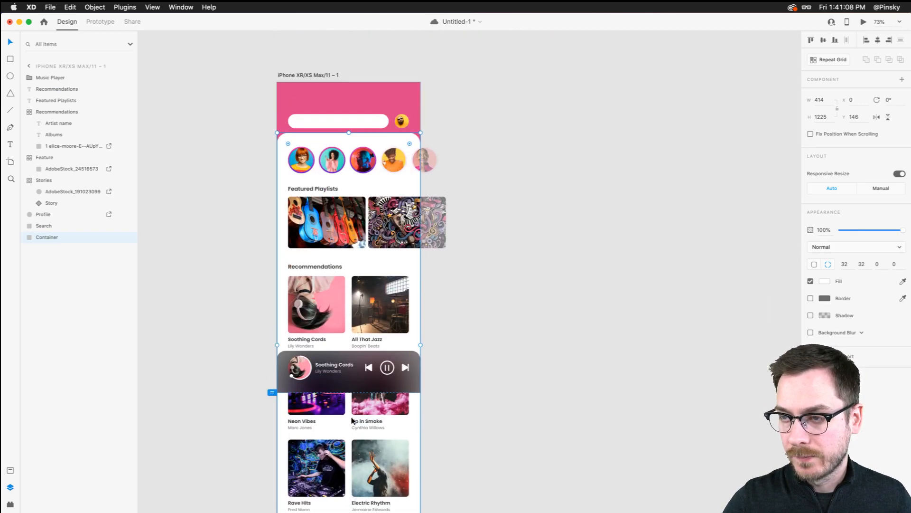
- Examine the artboard's viewport height marker at the lower edge of the music player bar
left_click(298, 75)
scroll(290, 189, "down", 2)
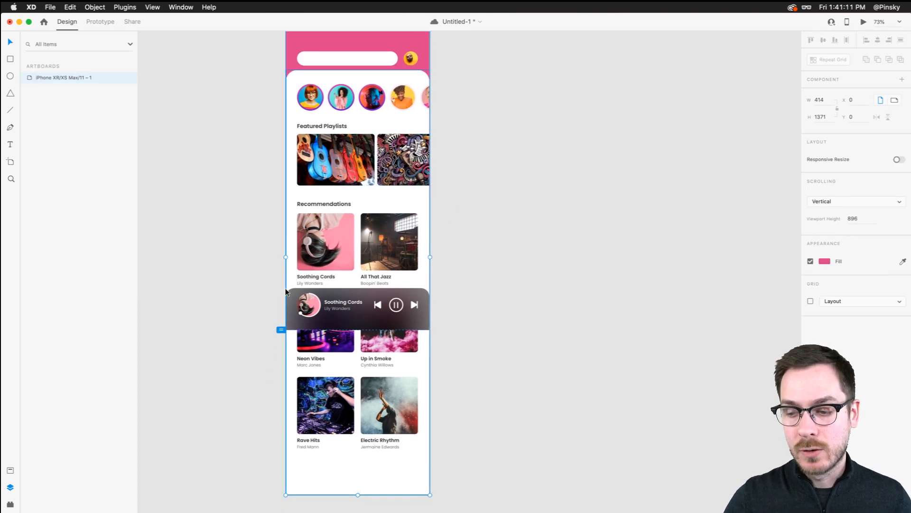
scroll(282, 326, "up", 5)
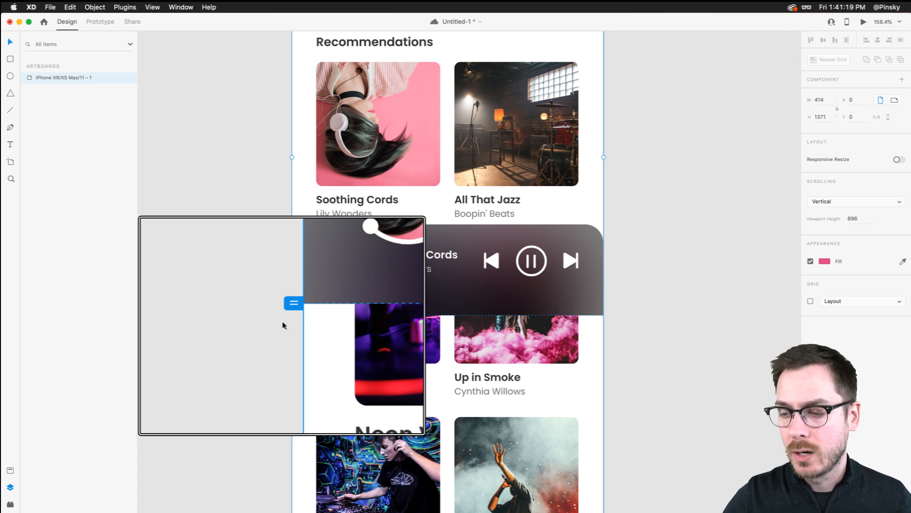
scroll(283, 321, "up", 3)
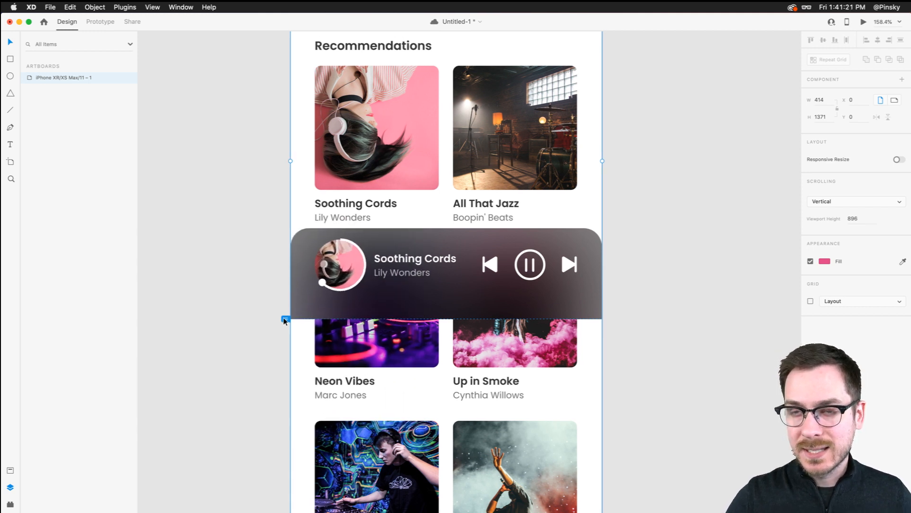
scroll(283, 322, "up", 2)
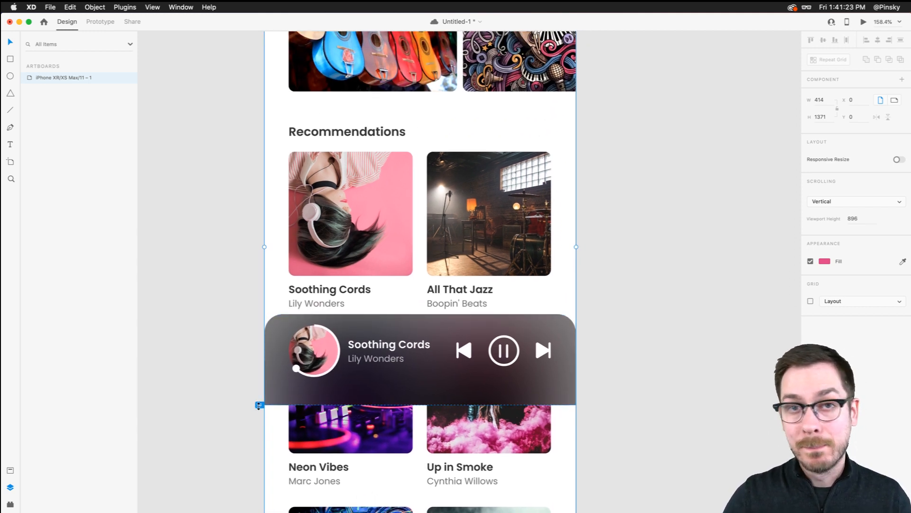
mouse_move(258, 406)
left_mouse_down()
mouse_move(259, 439)
mouse_move(257, 406)
left_mouse_up()
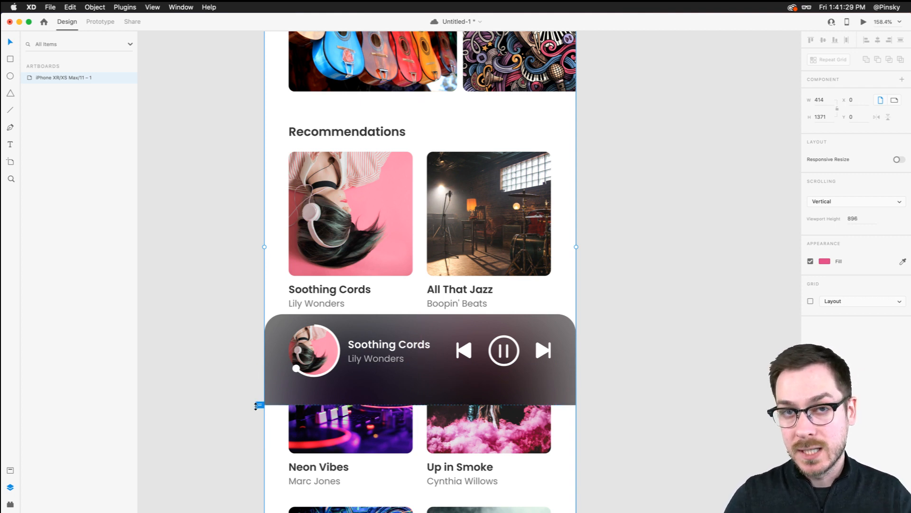
- Open the preview of the extended artboard and bring the design into view beside it
scroll(256, 405, "down", 15)
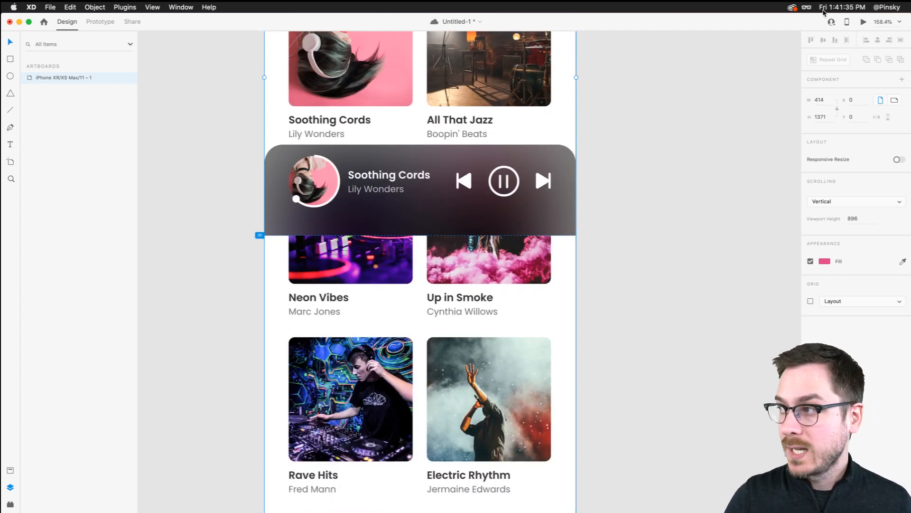
left_click(863, 22)
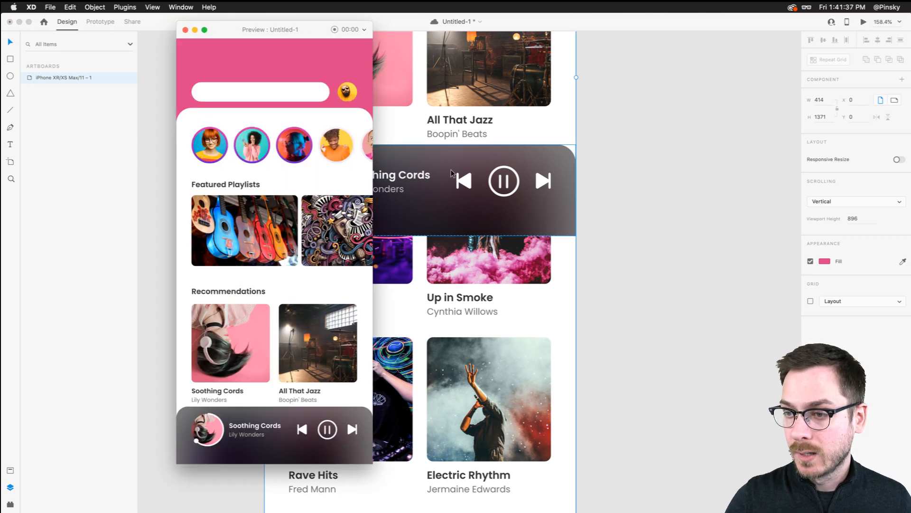
scroll(522, 266, "left", 8)
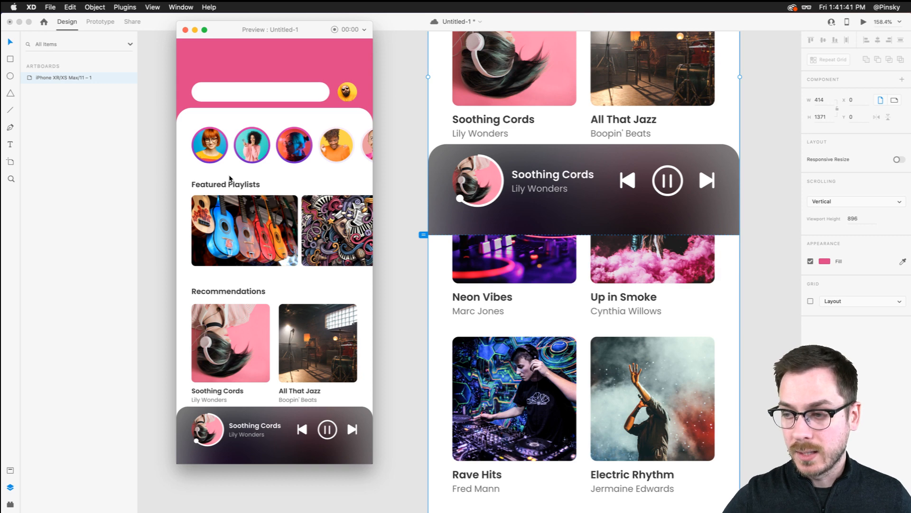
- Save the document and scroll through the preview to check how the music player bar moves with the content
key("super+s")
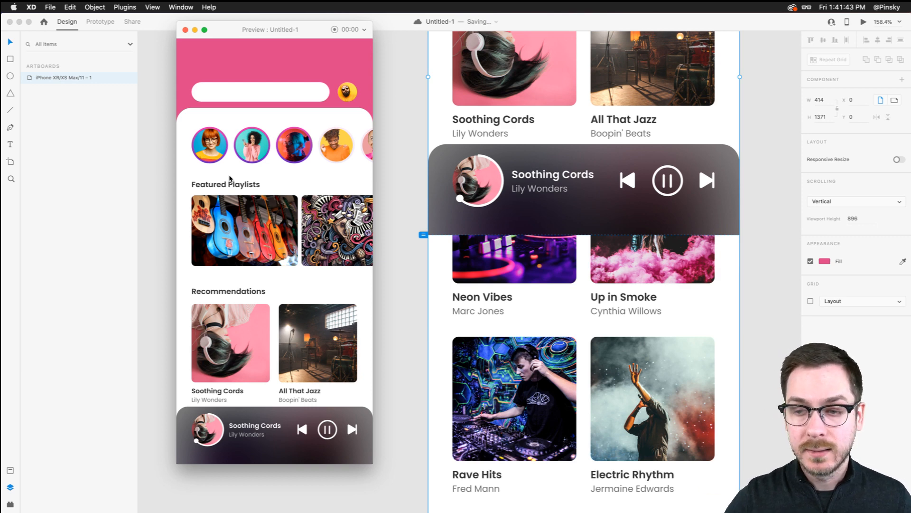
scroll(229, 178, "down", 10)
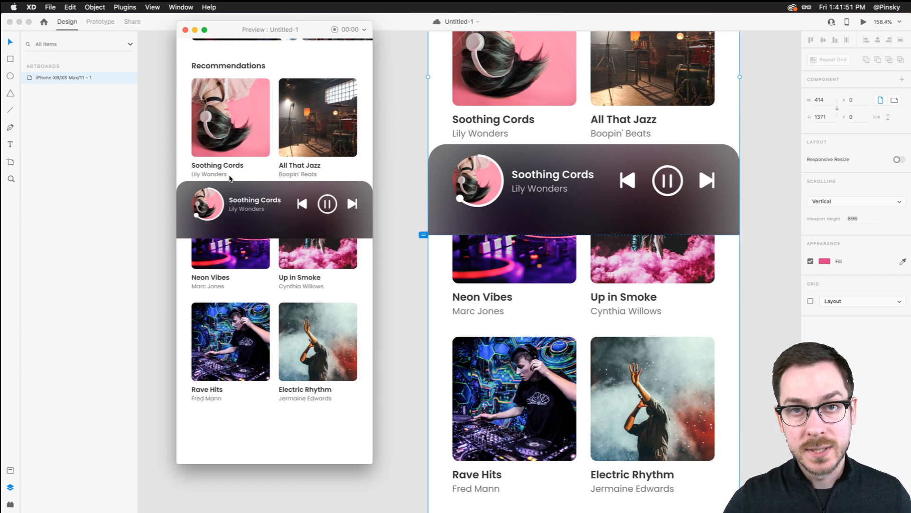
scroll(233, 200, "up", 10)
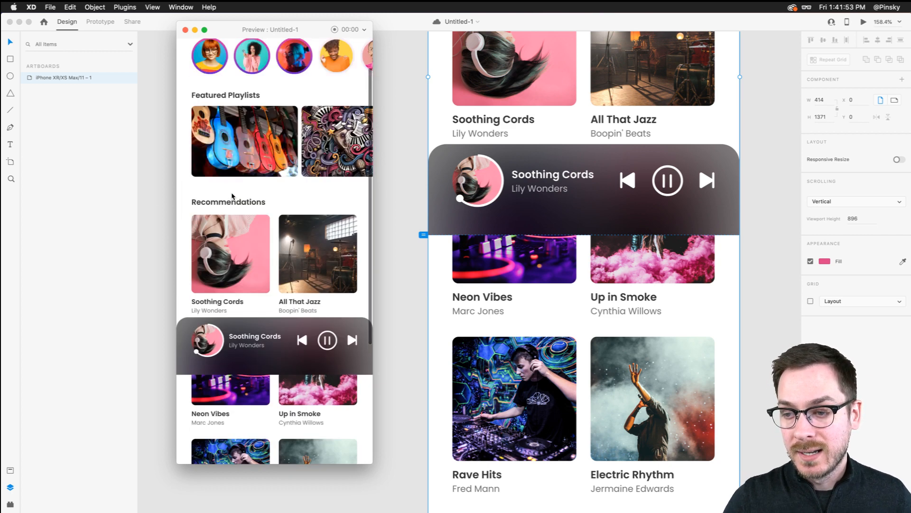
scroll(232, 196, "down", 10)
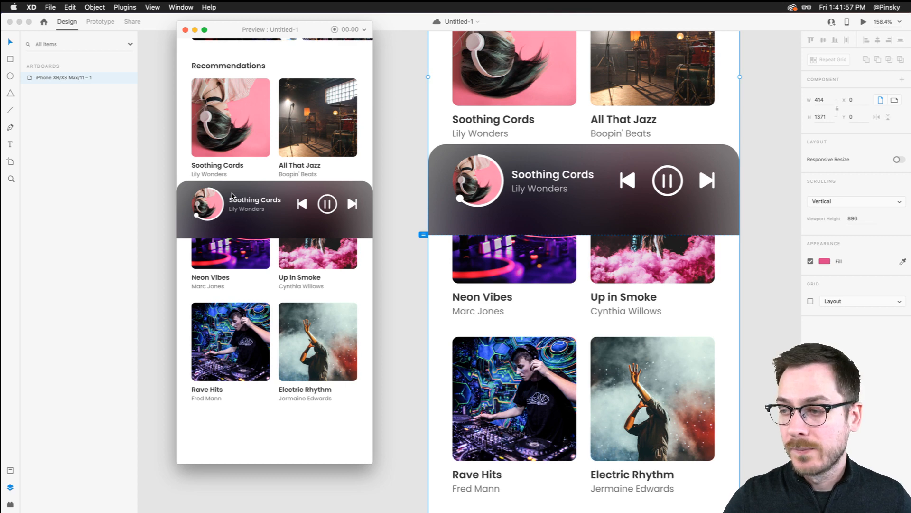
- Set the Music Player group to fix its position when scrolling
left_click(440, 193)
left_click(557, 161)
scroll(558, 161, "right", 4)
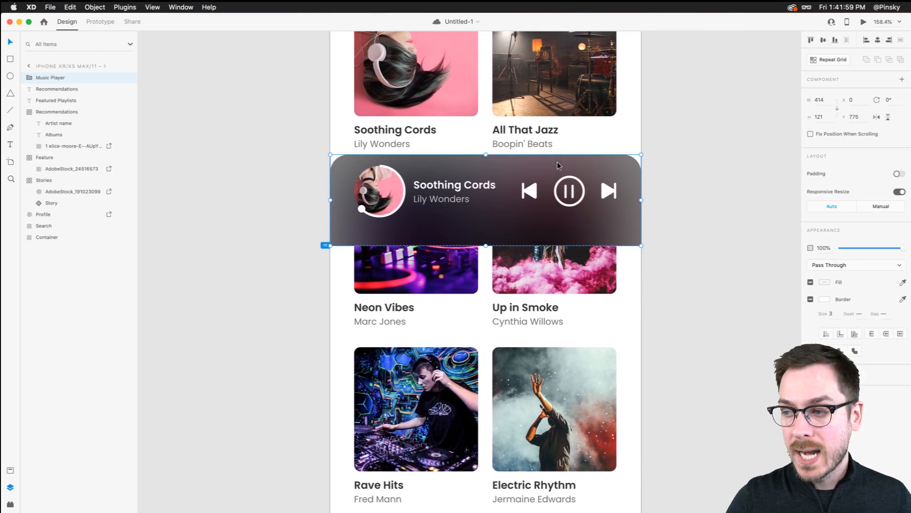
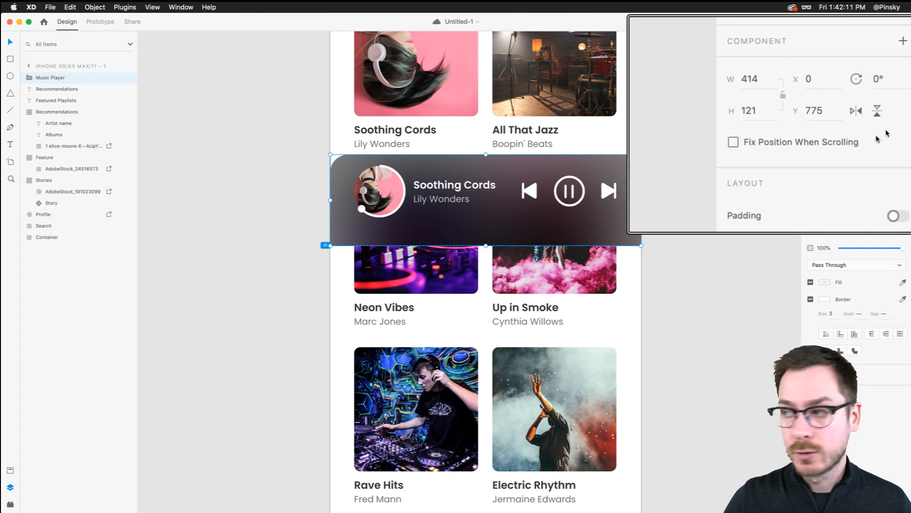
left_click(843, 145)
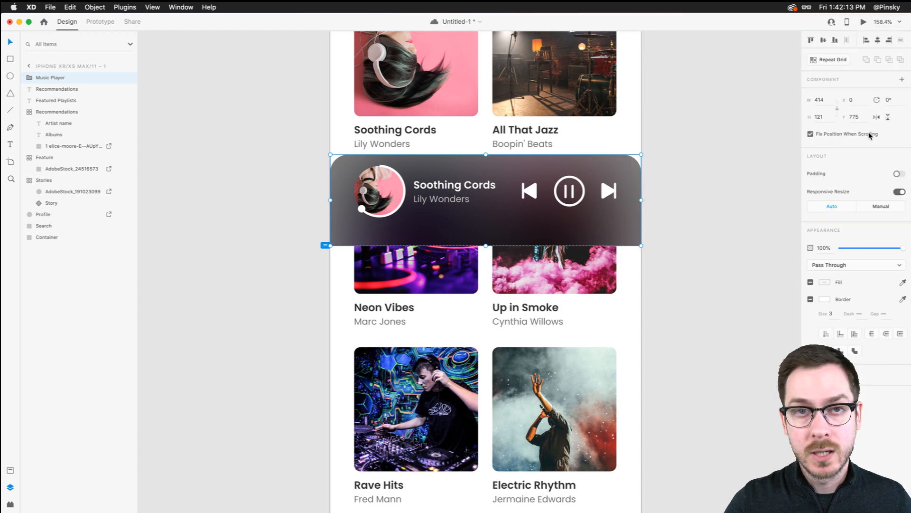
- Open the preview and scroll the home screen up and down repeatedly to examine the music player bar's behaviour
left_click(863, 22)
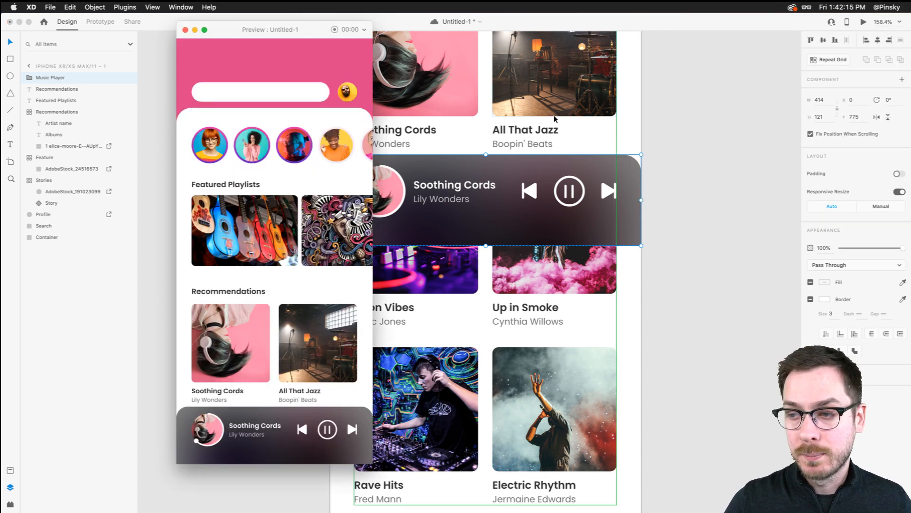
scroll(212, 267, "down", 5)
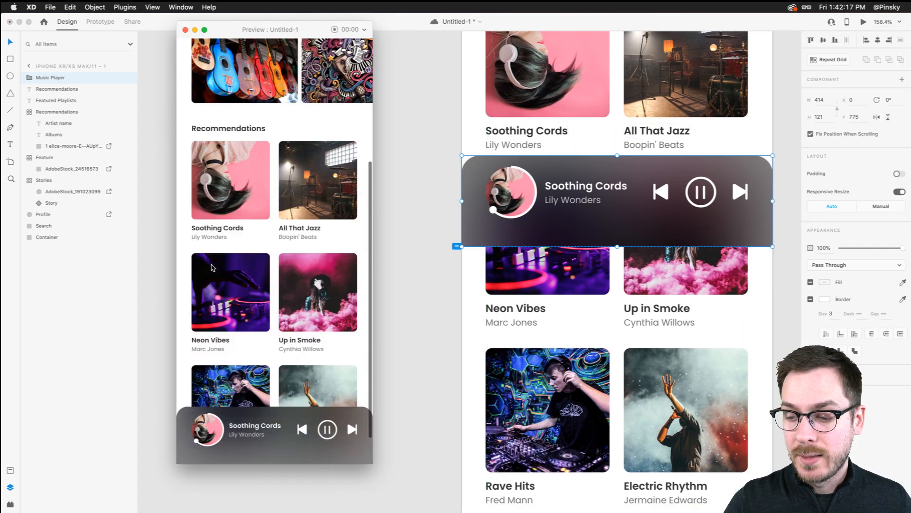
scroll(212, 268, "up", 4)
scroll(212, 267, "up", 2)
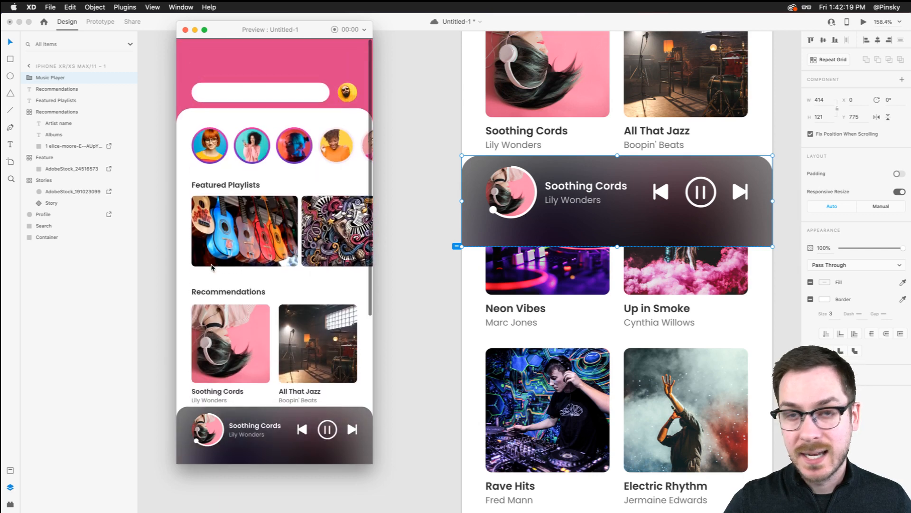
scroll(211, 268, "down", 6)
scroll(211, 267, "up", 1)
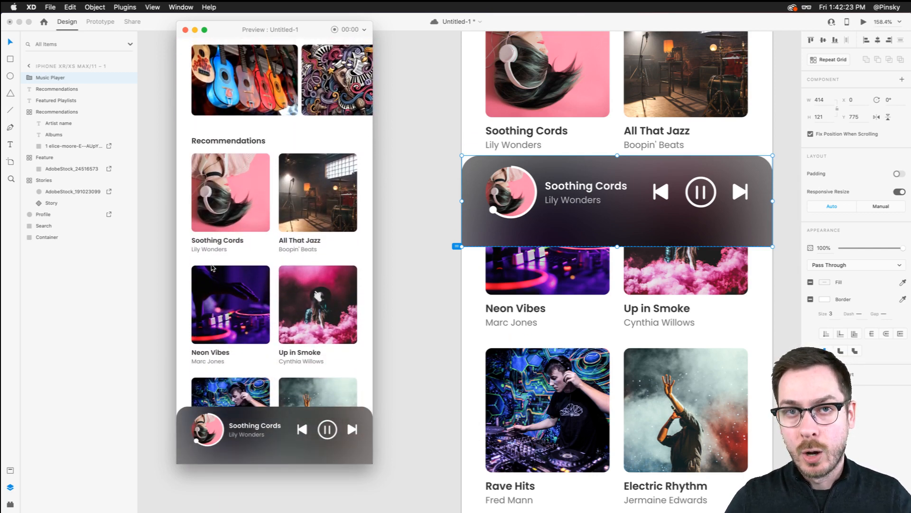
scroll(212, 267, "up", 4)
scroll(212, 267, "down", 5)
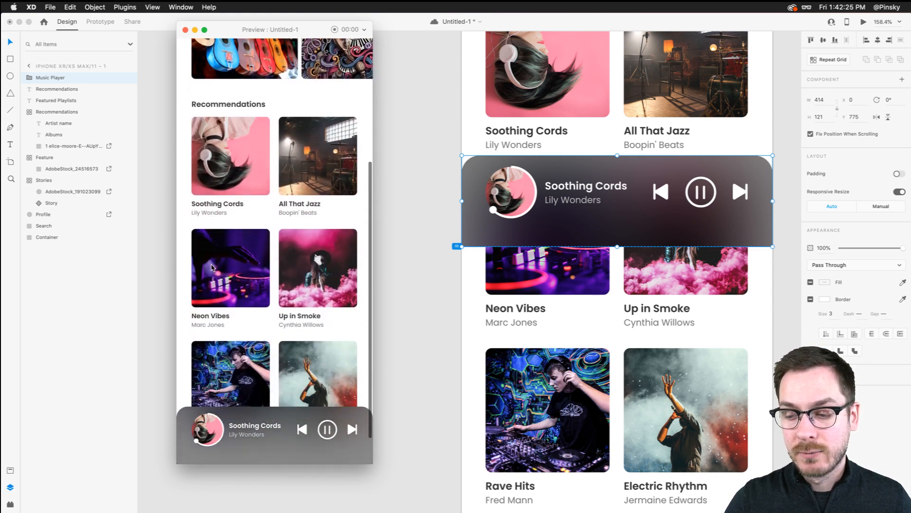
scroll(212, 267, "up", 5)
scroll(212, 267, "down", 6)
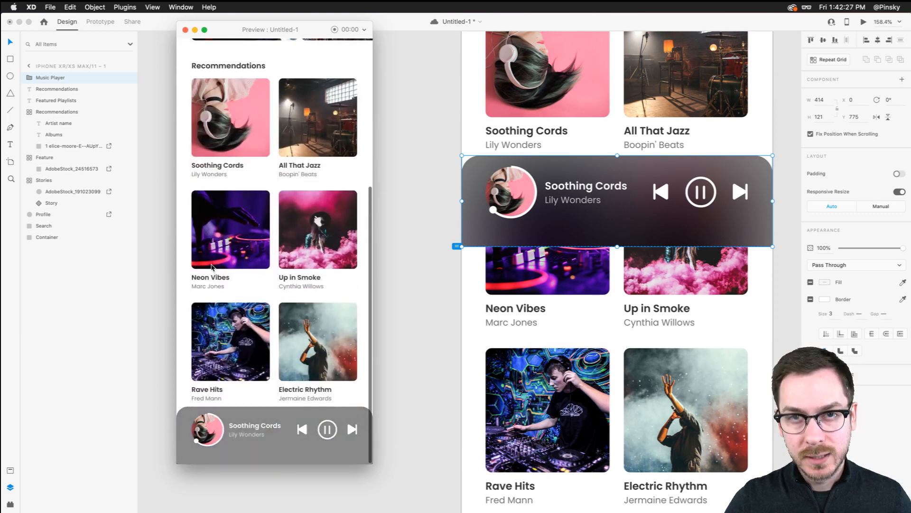
scroll(212, 267, "up", 5)
scroll(212, 267, "down", 6)
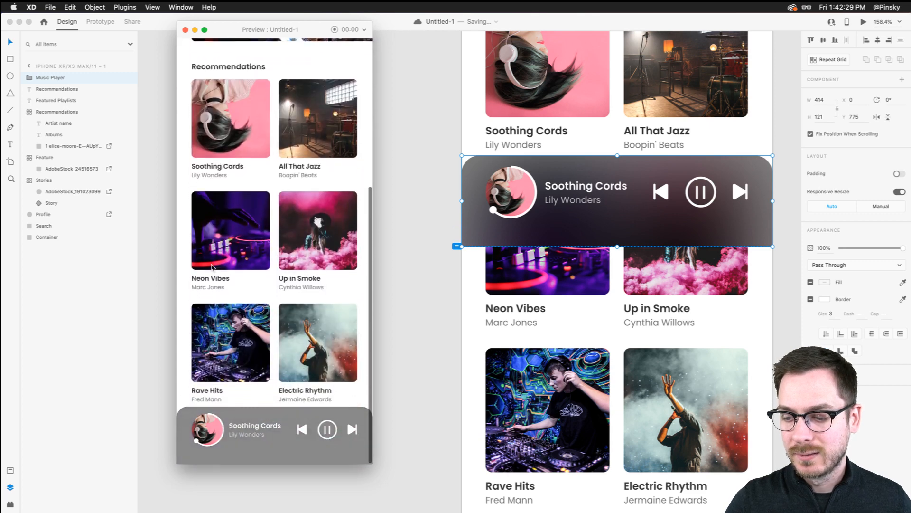
scroll(211, 267, "up", 5)
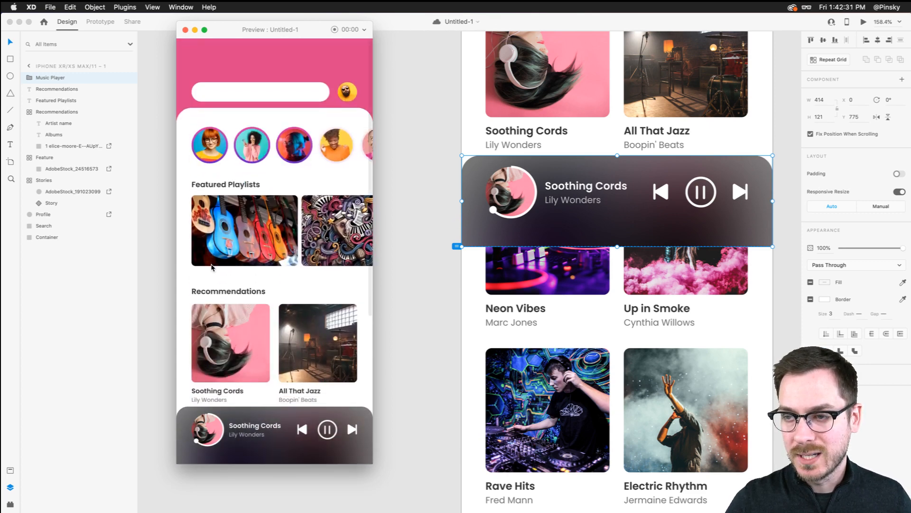
- Add a second iPhone XR/XS Max/11 artboard of 414 × 896 beside the home screen
left_click(383, 225)
left_click(384, 225)
scroll(383, 225, "up", 3)
scroll(384, 225, "down", 4)
scroll(384, 225, "right", 2)
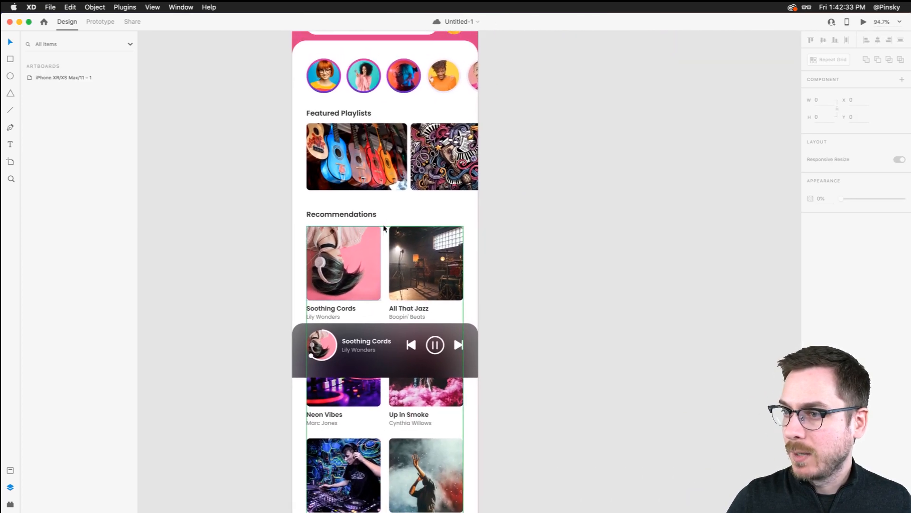
scroll(384, 225, "up", 1)
scroll(384, 225, "right", 1)
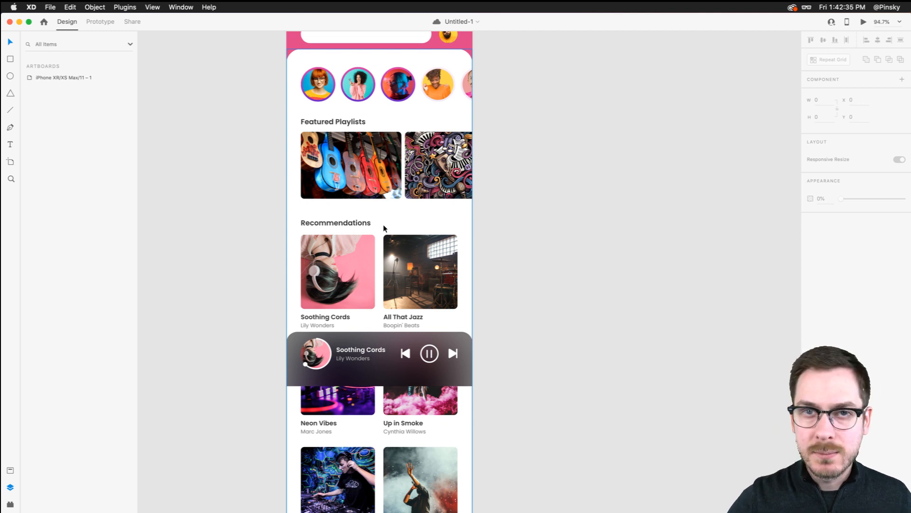
scroll(383, 224, "up", 5)
scroll(383, 224, "right", 3)
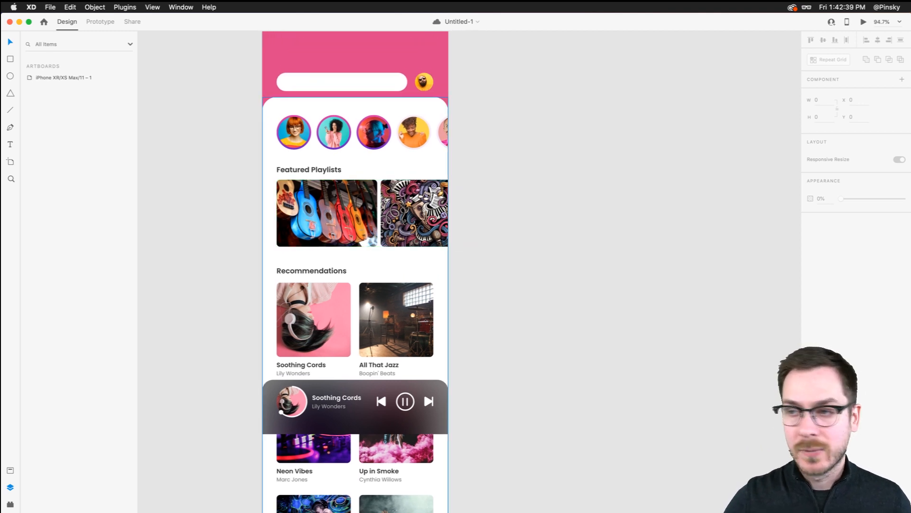
scroll(465, 198, "up", 2)
scroll(465, 197, "right", 2)
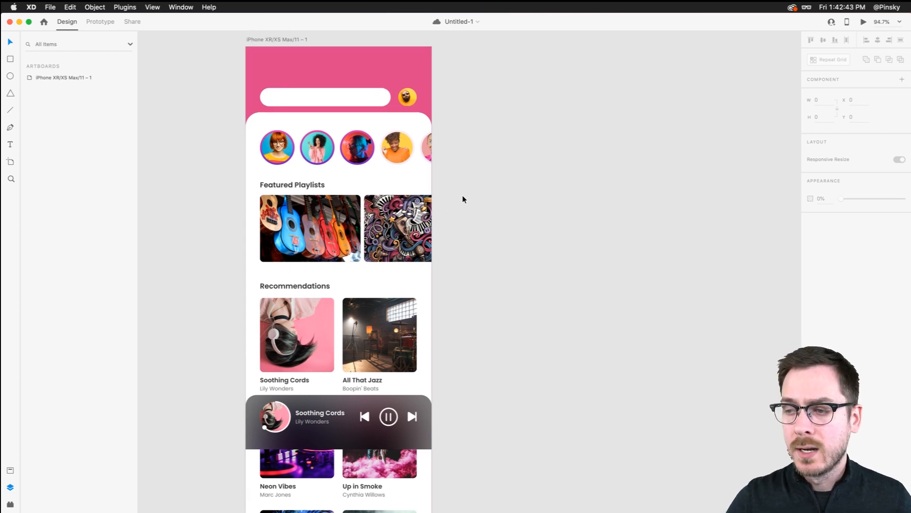
scroll(464, 197, "up", 1)
scroll(463, 196, "right", 2)
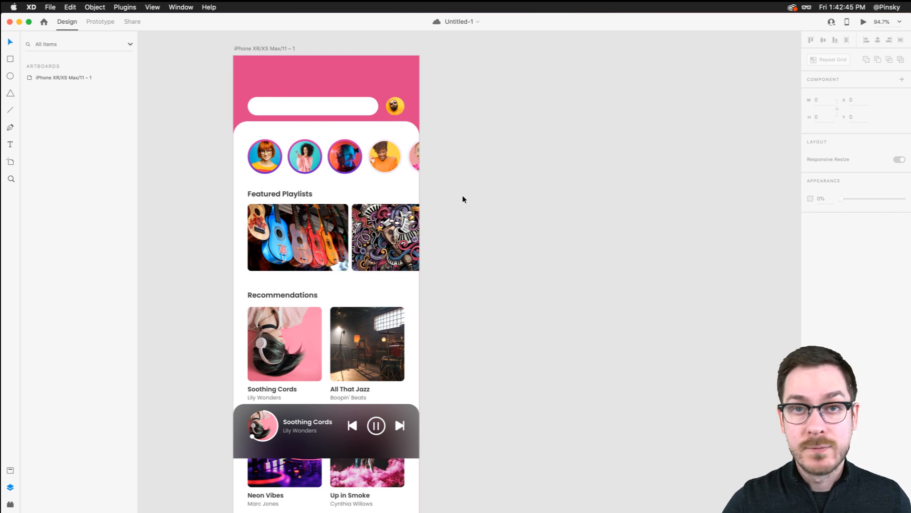
scroll(464, 198, "right", 3)
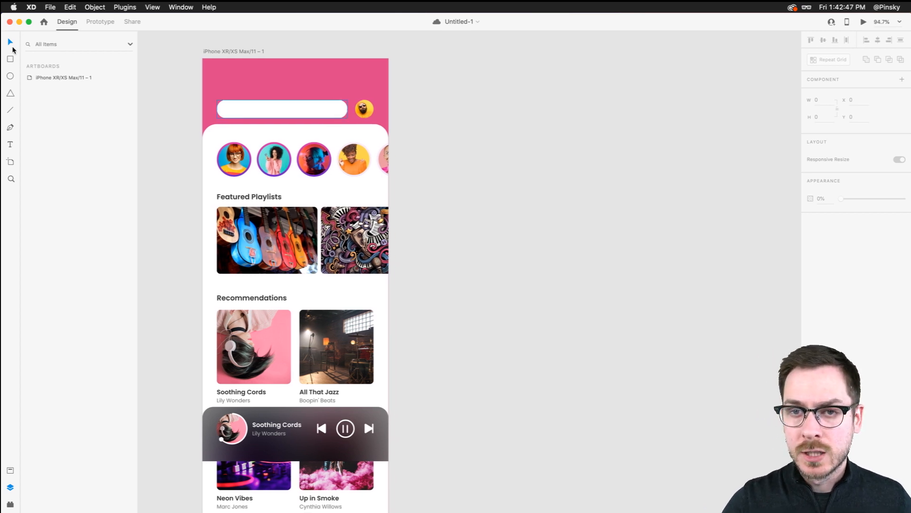
left_click(10, 162)
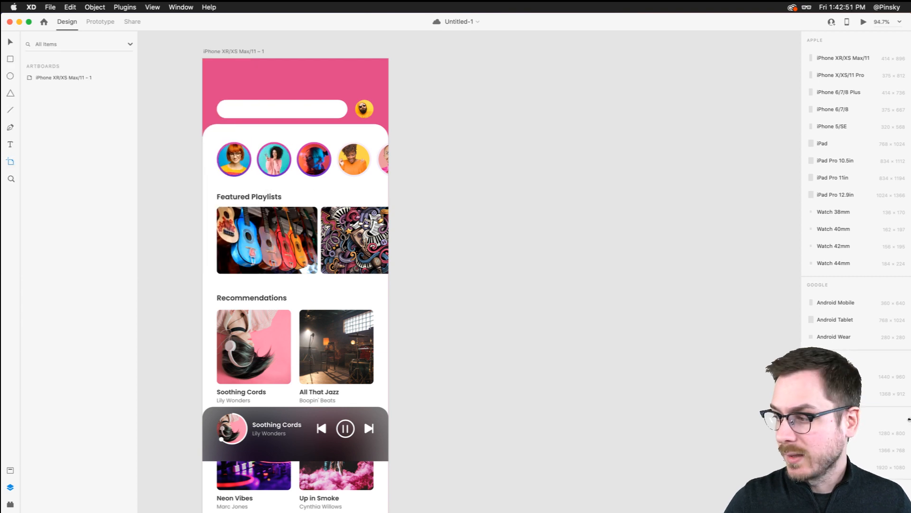
left_click(843, 59)
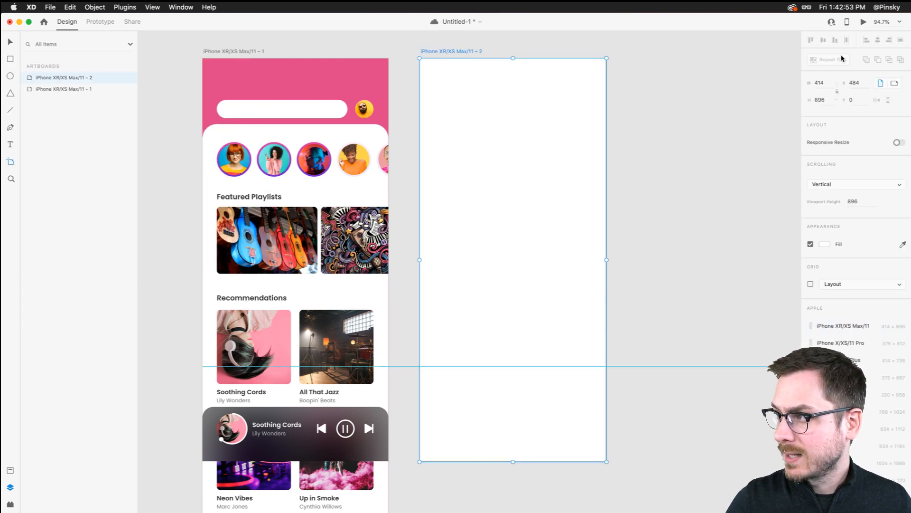
key("v")
scroll(444, 55, "right", 2)
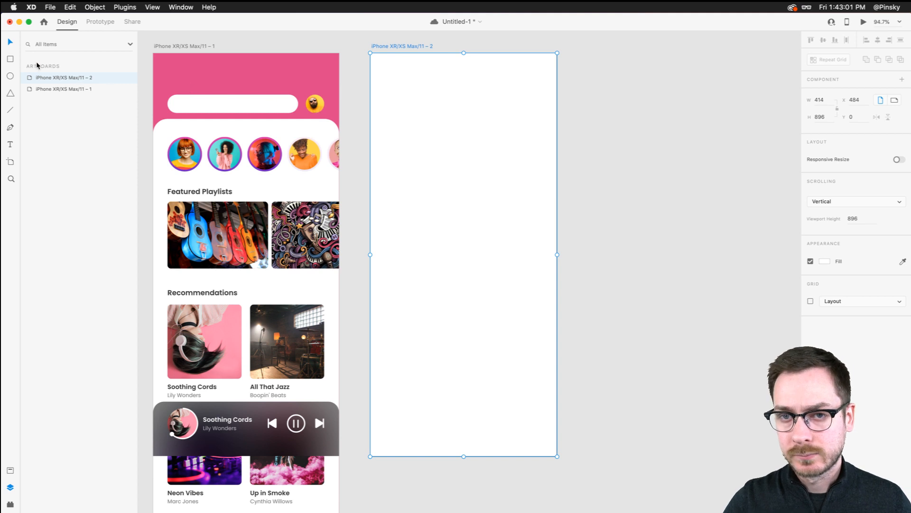
left_click(10, 59)
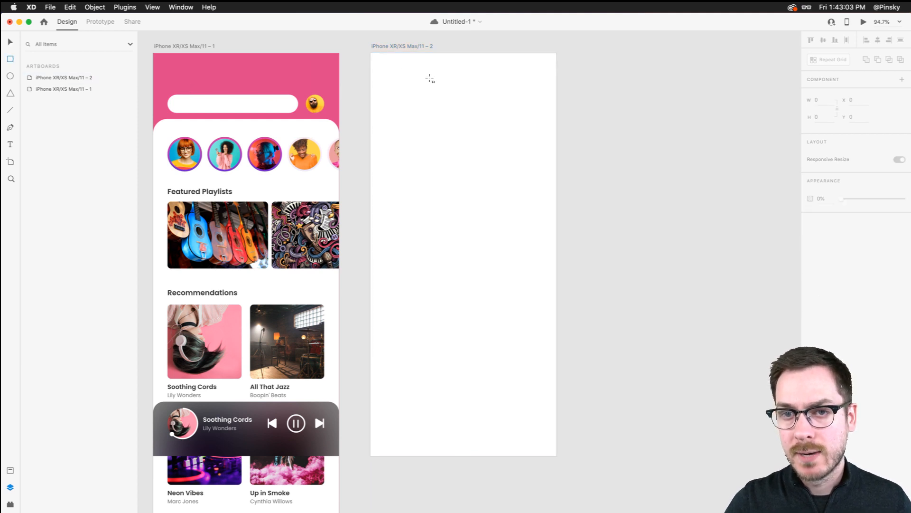
mouse_move(372, 54)
left_mouse_down()
mouse_move(522, 351)
mouse_move(557, 457)
left_mouse_up()
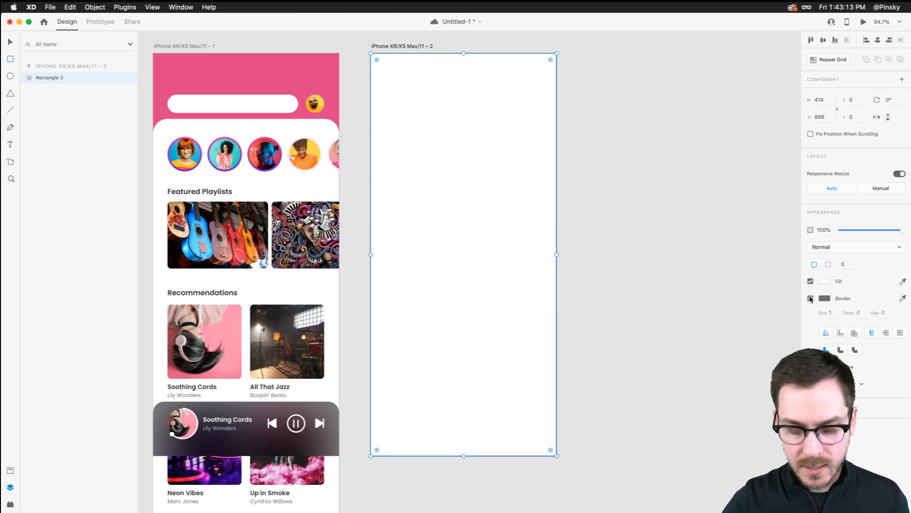
key("Delete")
scroll(698, 232, "down", 3)
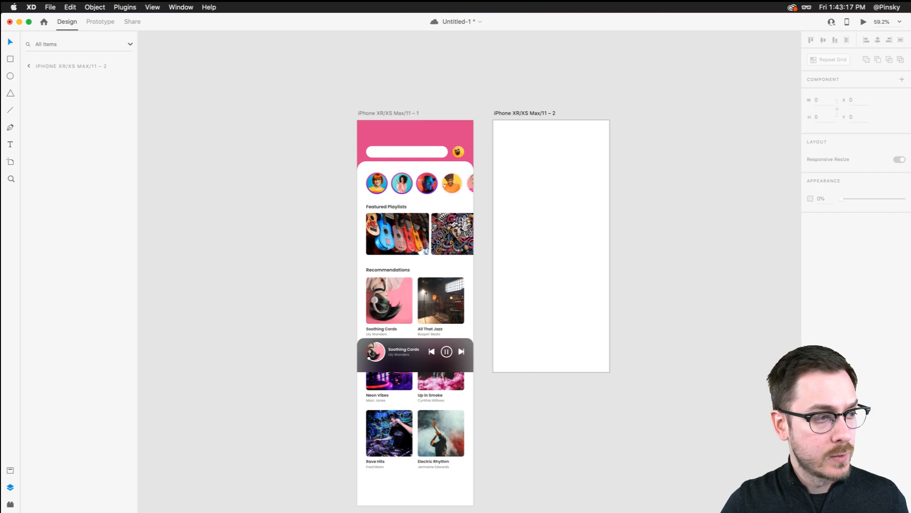
- Try to place the pink smoke photo from Finder directly on the empty second artboard, then undo the placement
key("super+Tab")
left_click_drag(570, 359, 551, 186)
left_click(597, 219)
left_click_drag(596, 225, 539, 195)
mouse_move(553, 233)
left_mouse_down()
mouse_move(531, 234)
mouse_move(562, 246)
left_mouse_up()
key("super+c")
key("super+z")
key("super+z")
key("super+z")
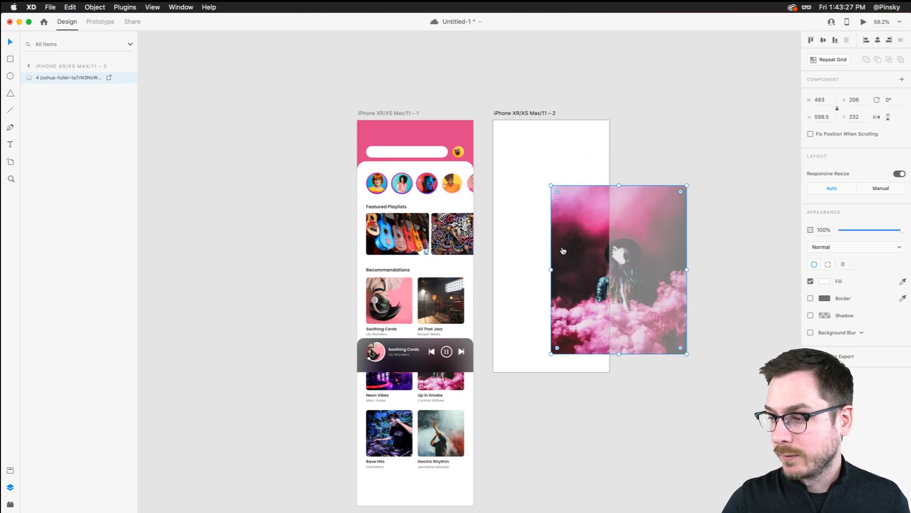
- Try to place AdobeStock_24516573.jpeg from Finder's Colorful folder on the second artboard, then undo it
key("super+Tab")
left_click(219, 290)
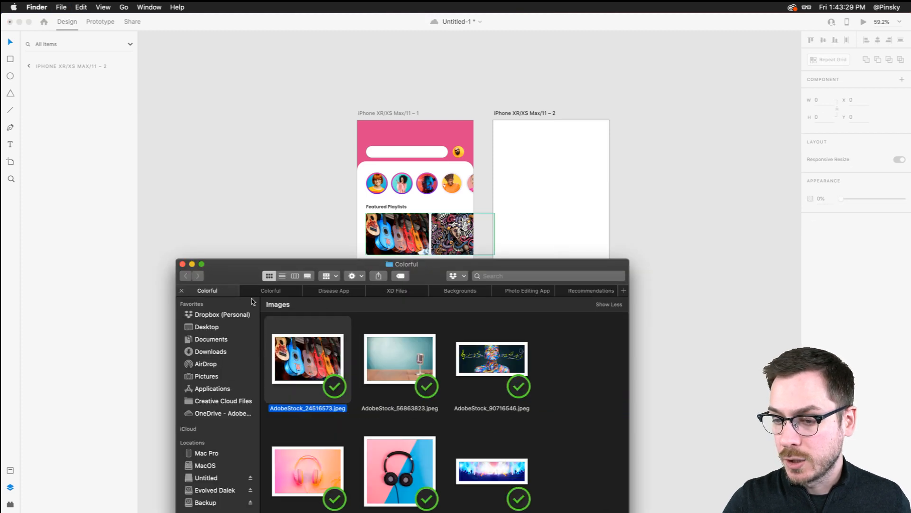
left_click_drag(312, 382, 552, 193)
left_click_drag(277, 366, 523, 215)
left_click_drag(531, 250, 380, 127)
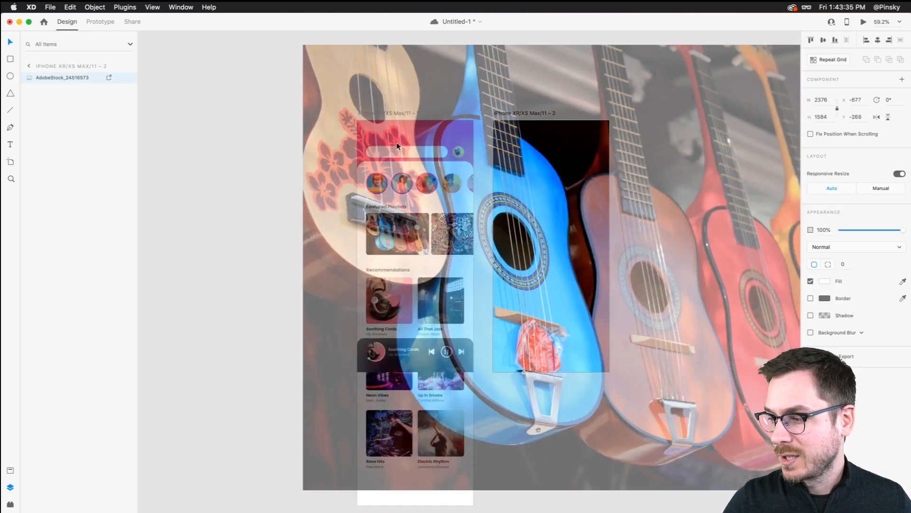
key("super+z")
key("super+z")
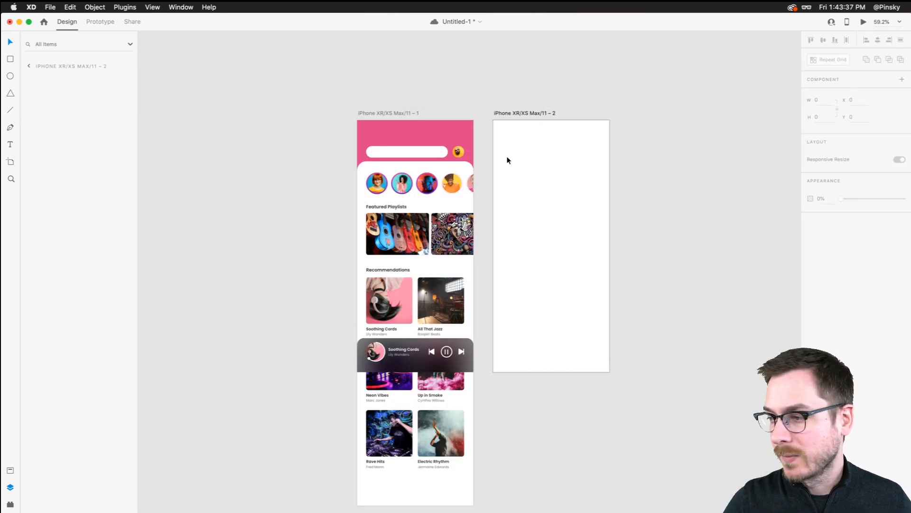
- Draw a 414 × 896 rectangle covering the second artboard and fill it with the pink smoke photo from Finder's Recommendations folder
key("r")
left_click_drag(492, 121, 610, 372)
key("super+Tab")
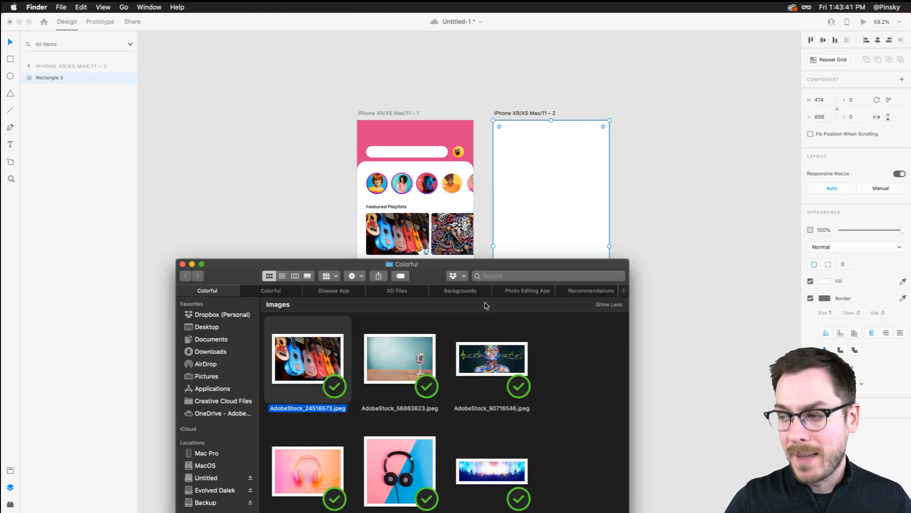
left_click(577, 290)
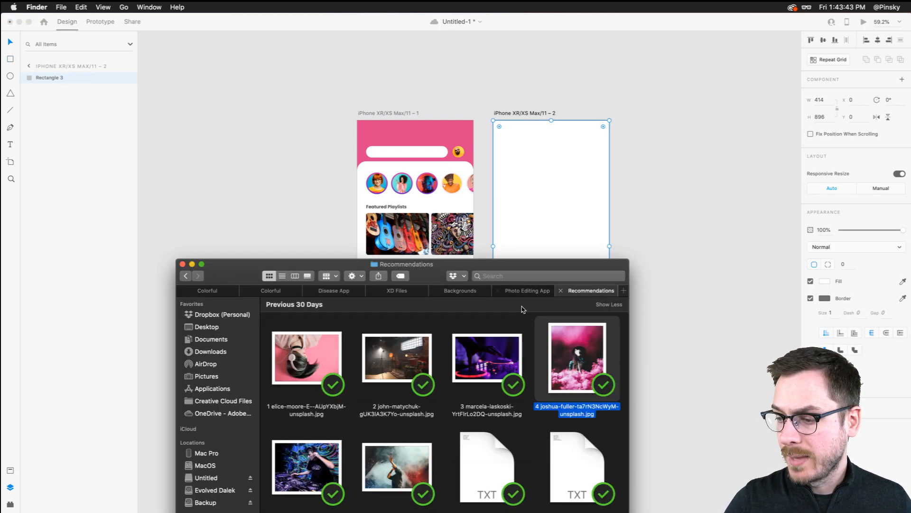
left_click_drag(574, 356, 554, 223)
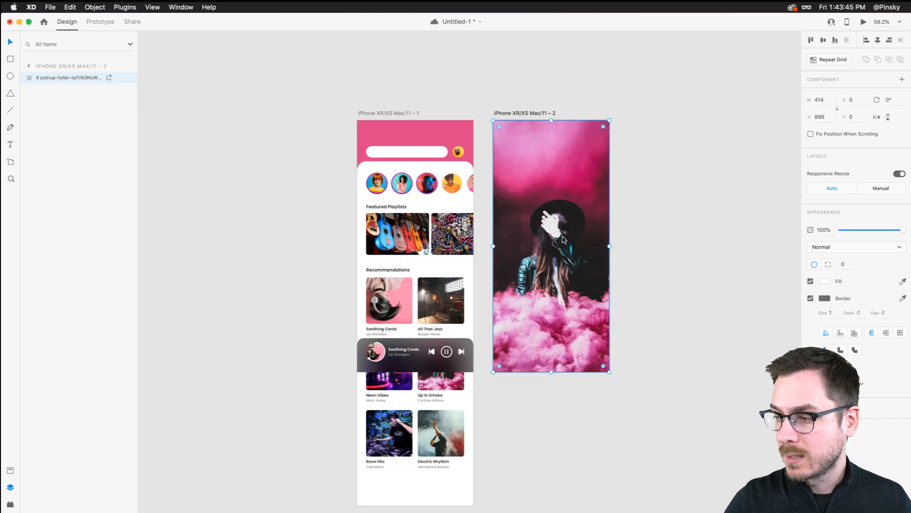
scroll(564, 239, "up", 5)
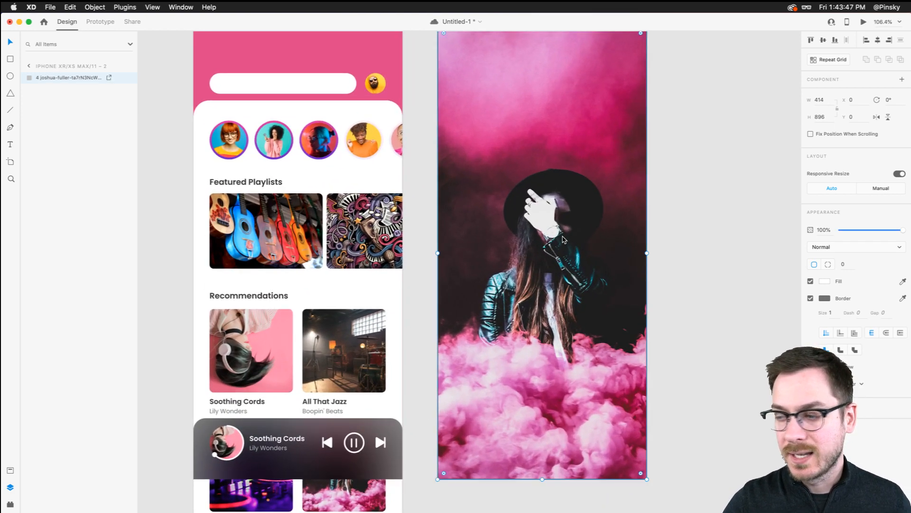
- Remove the border from the photo rectangle on the second artboard
left_click(811, 298)
scroll(710, 267, "up", 2)
scroll(711, 268, "right", 1)
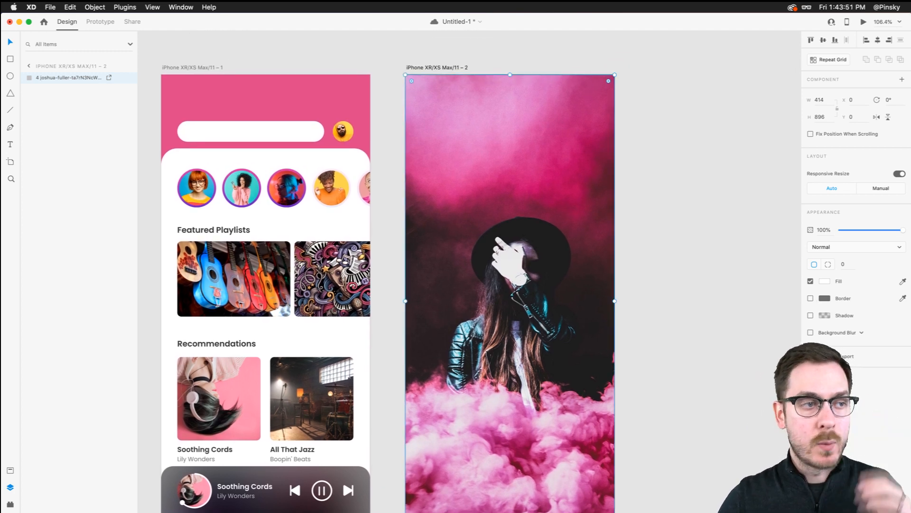
key("super+Tab")
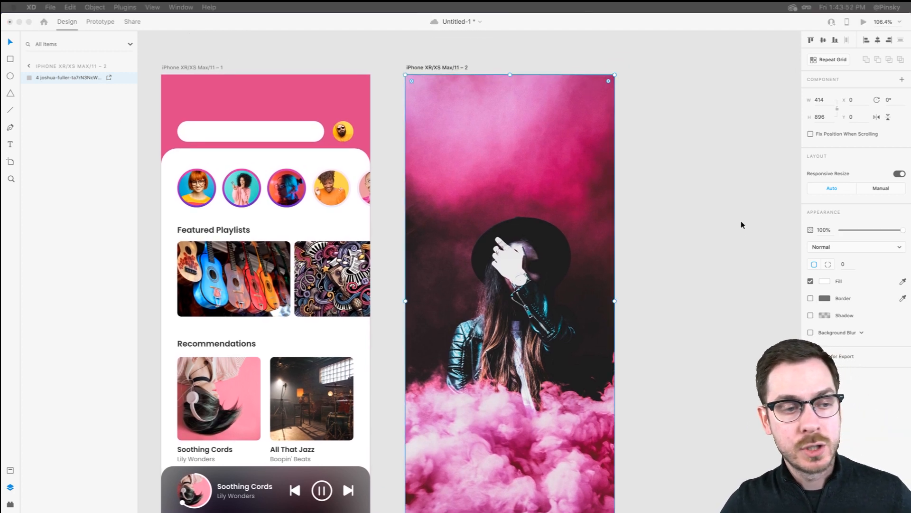
left_click(556, 184)
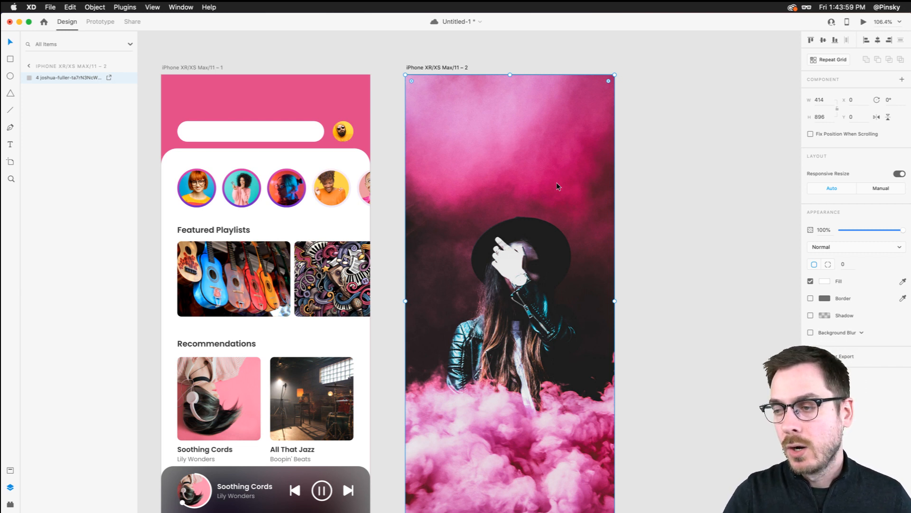
- Add the white two-line text "UP IN SMOKE" above the hat on the second artboard
scroll(546, 184, "right", 2)
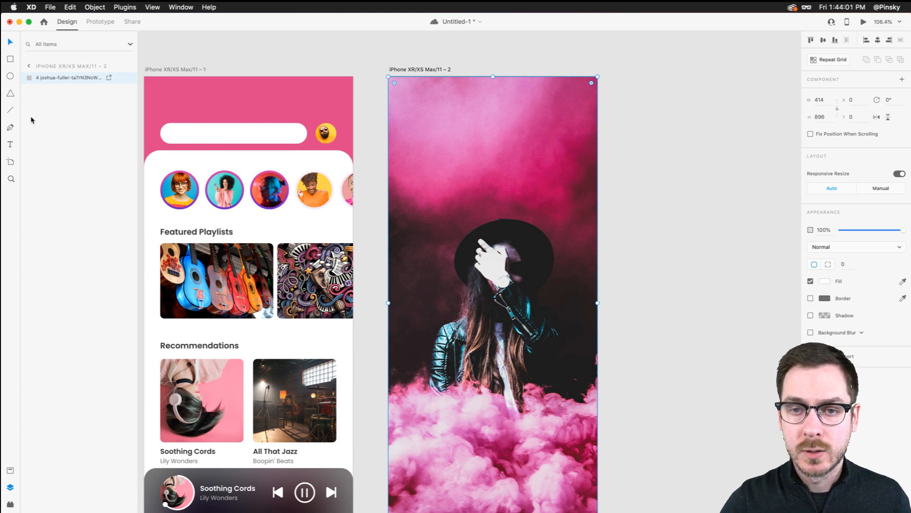
scroll(479, 152, "down", 5)
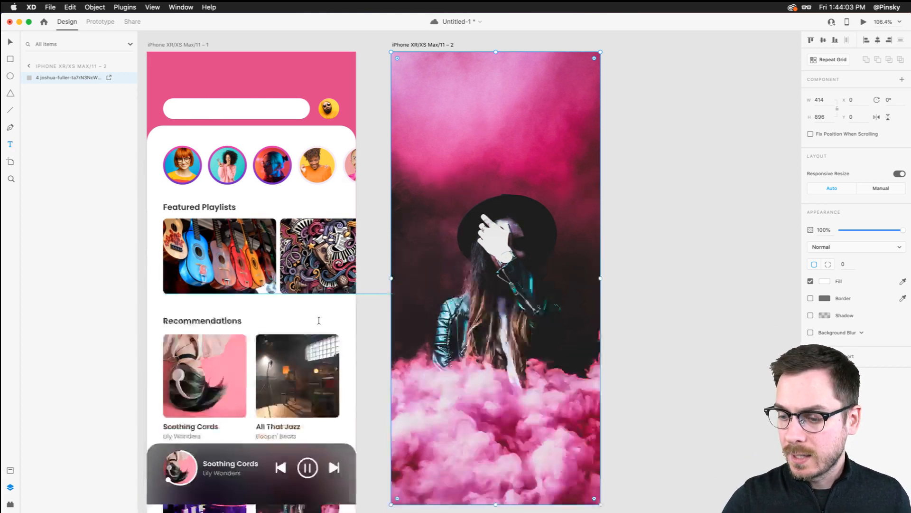
scroll(539, 199, "up", 3)
scroll(539, 199, "up", 2)
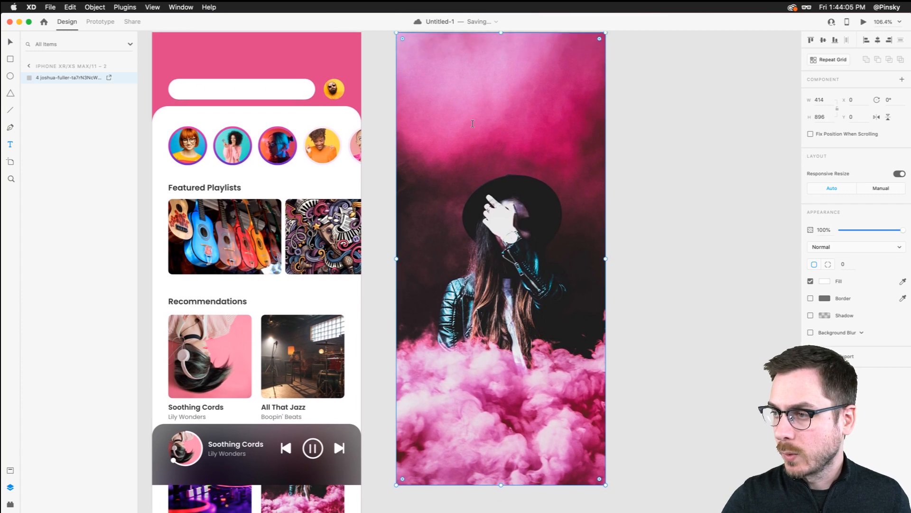
left_click(480, 135)
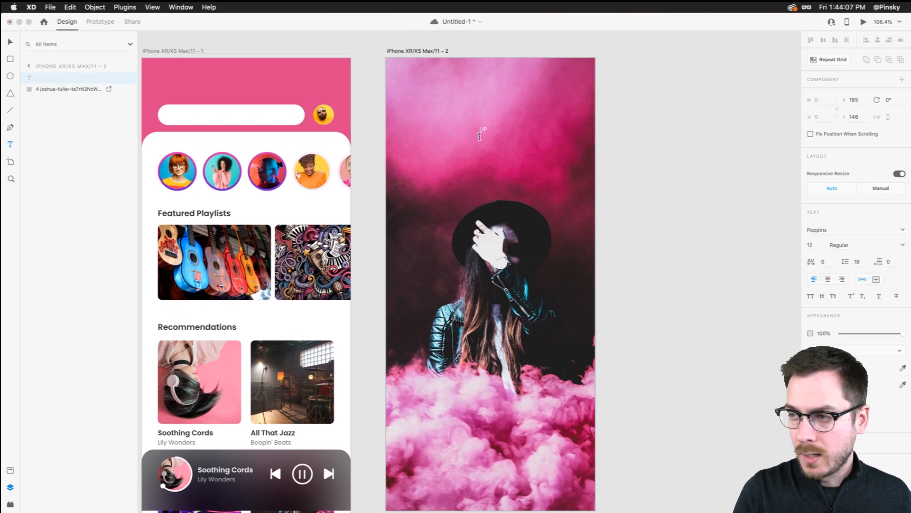
type("UP IN SMO")
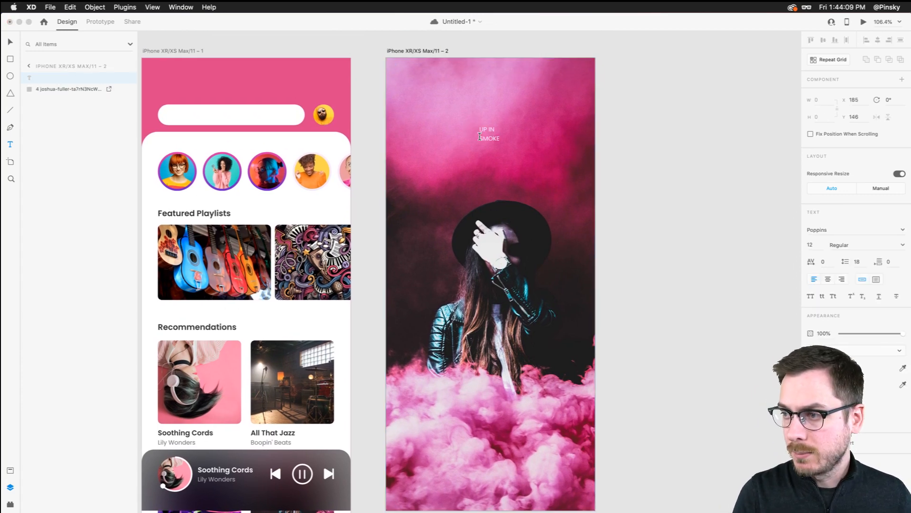
type("KE")
key("Escape")
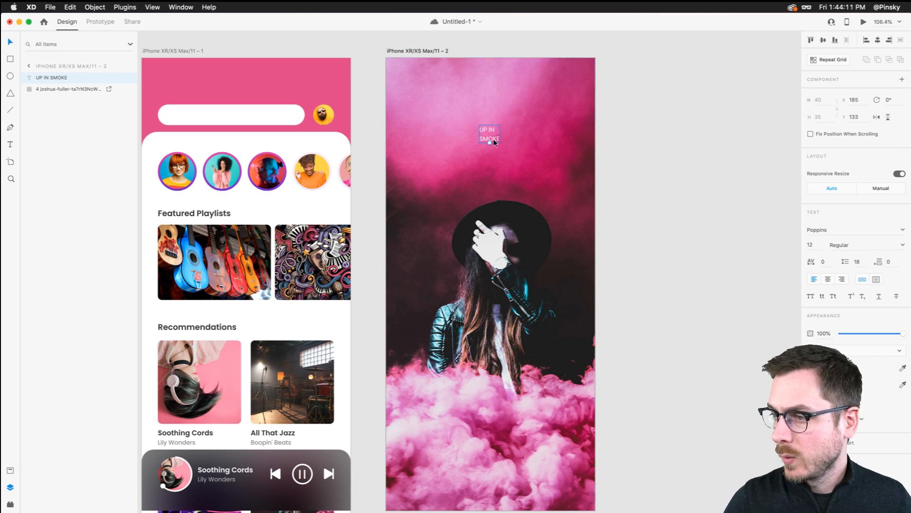
- Enlarge the UP IN SMOKE title to size 42 and format it as centre-aligned Poppins ExtraBold
left_click_drag(489, 142, 490, 186)
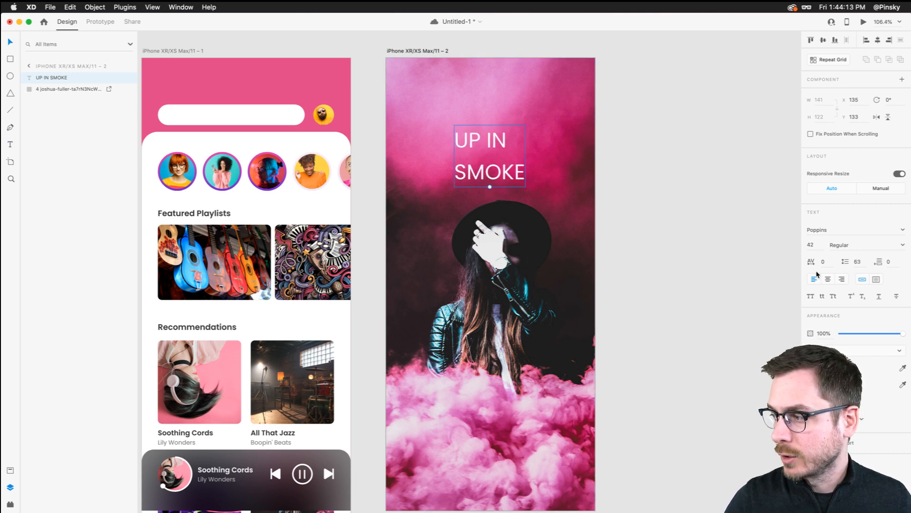
left_click(829, 279)
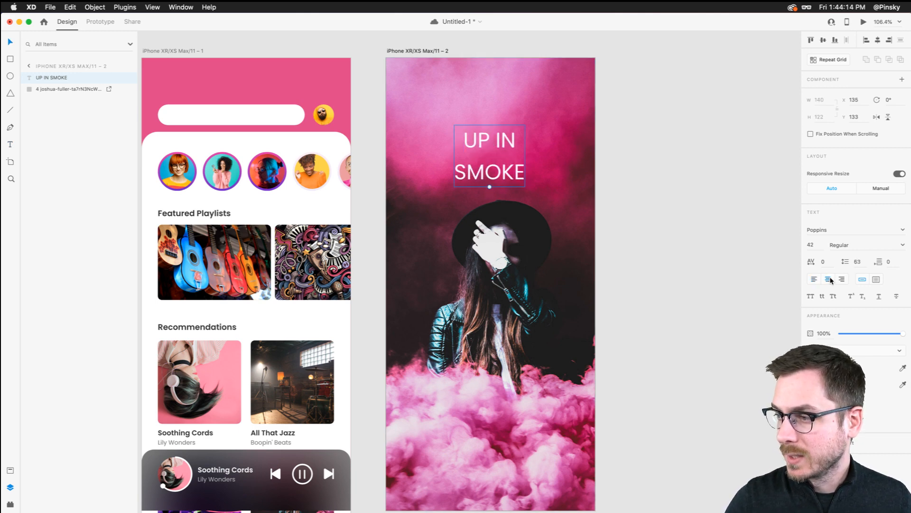
left_click(904, 244)
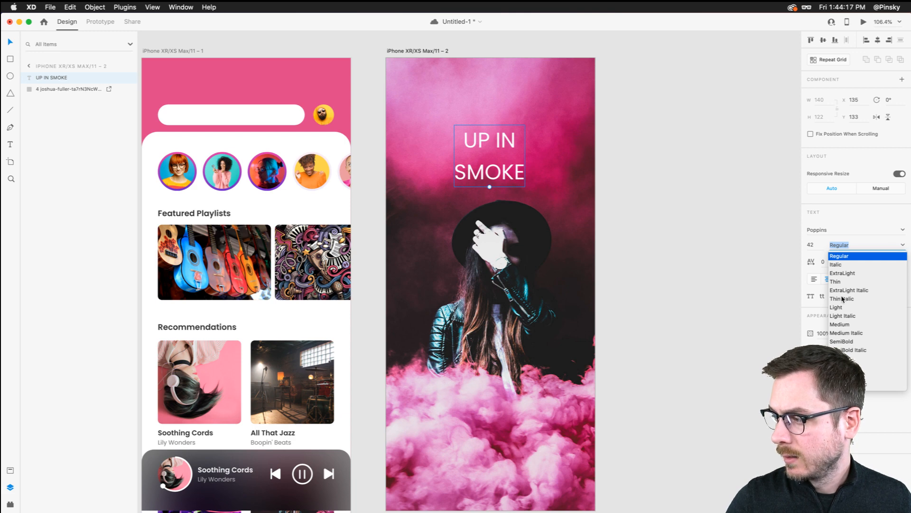
scroll(842, 299, "down", 3)
left_click(842, 299)
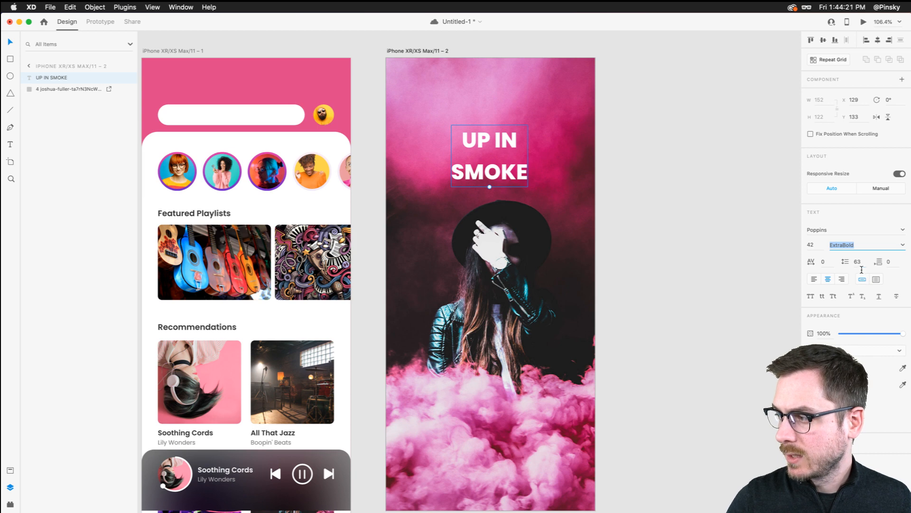
- Enlarge the UP IN SMOKE title to size 80 near the artboard's upper edge and tighten its line spacing to 72
left_click(861, 270)
key("shift+Down")
key("shift+Down")
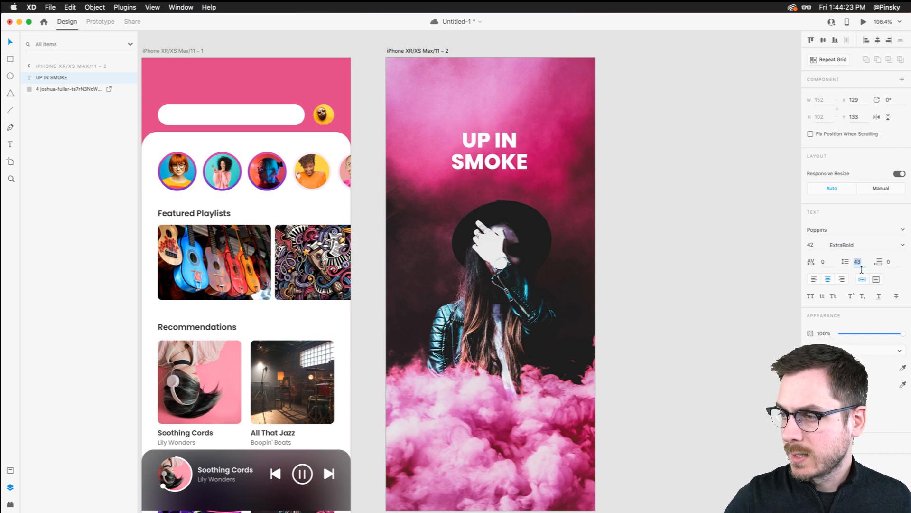
left_click_drag(489, 177, 512, 145)
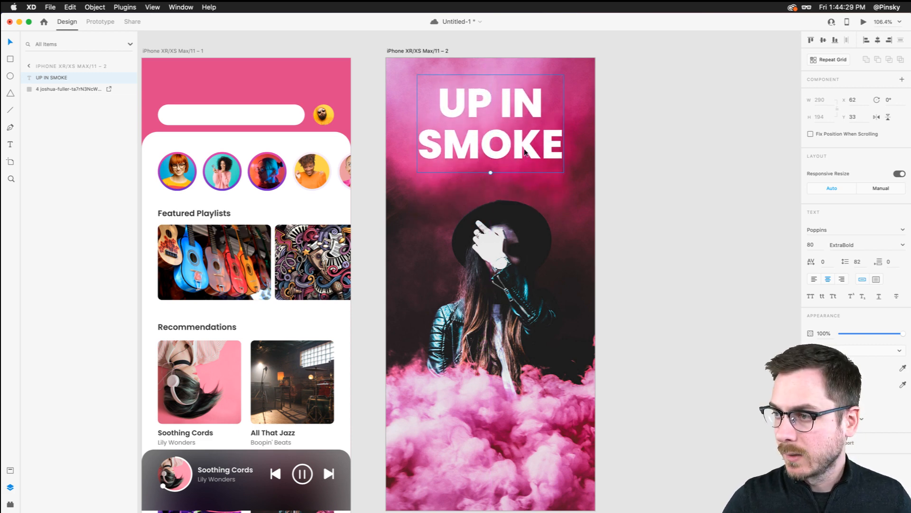
left_click(859, 266)
type("72")
key("Return")
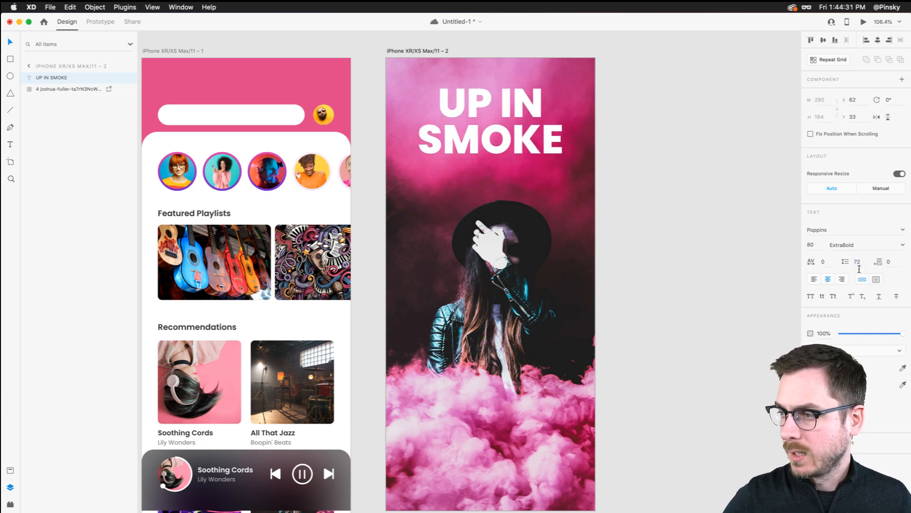
- Duplicate the title below itself and replace the copy's text with the artist name copied from the Up in Smoke recommendation card
left_click_drag(517, 125, 517, 184)
scroll(484, 195, "down", 3)
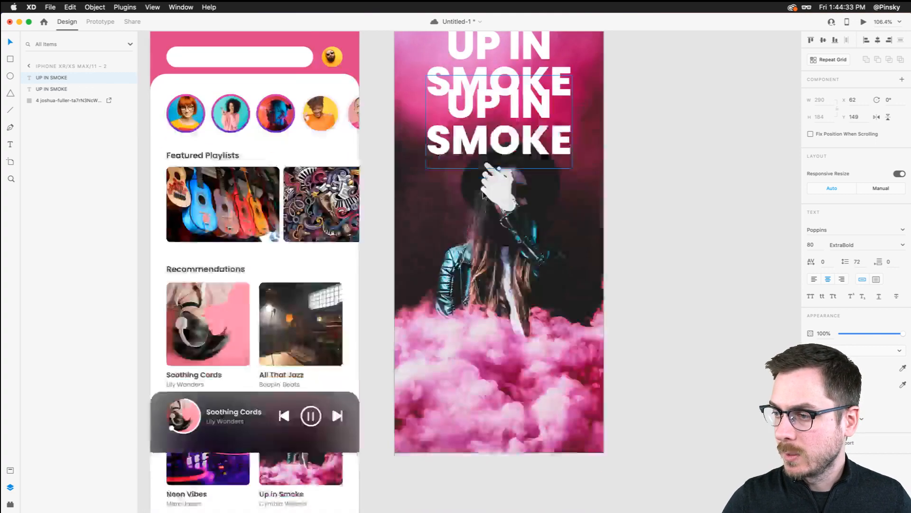
scroll(484, 195, "down", 10)
left_click(279, 294)
double_click(283, 290)
double_click(282, 291)
key("super+c")
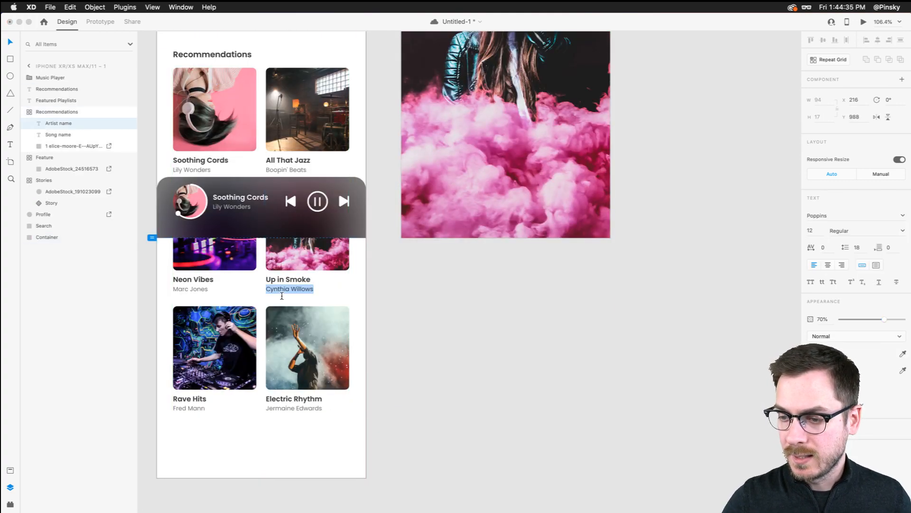
scroll(544, 153, "up", 10)
left_click(501, 185)
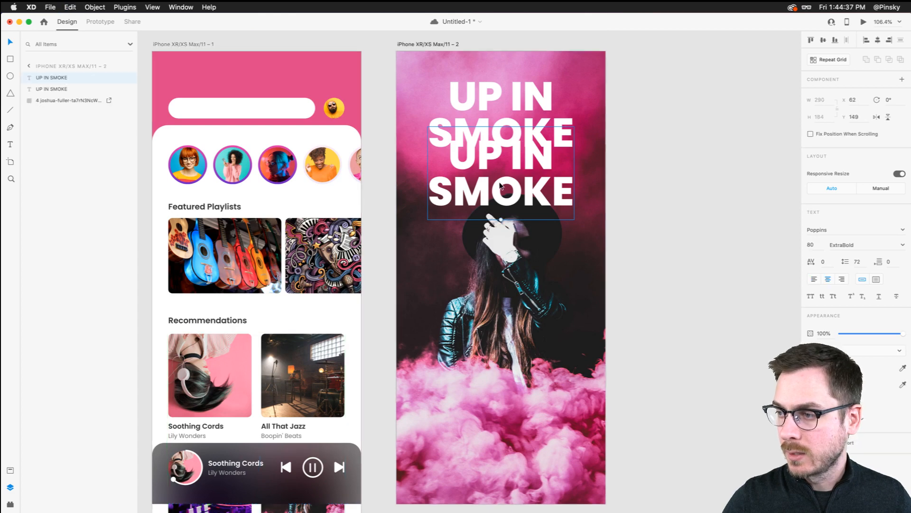
key("super+v")
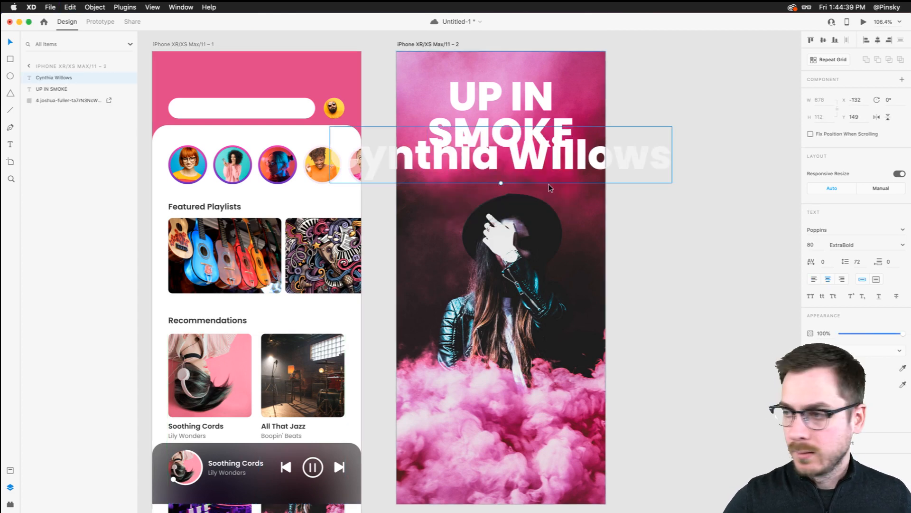
- Shrink the artist name to size 35 SemiBold, matching the title's width, and place it directly beneath the title
left_click_drag(502, 183, 501, 156)
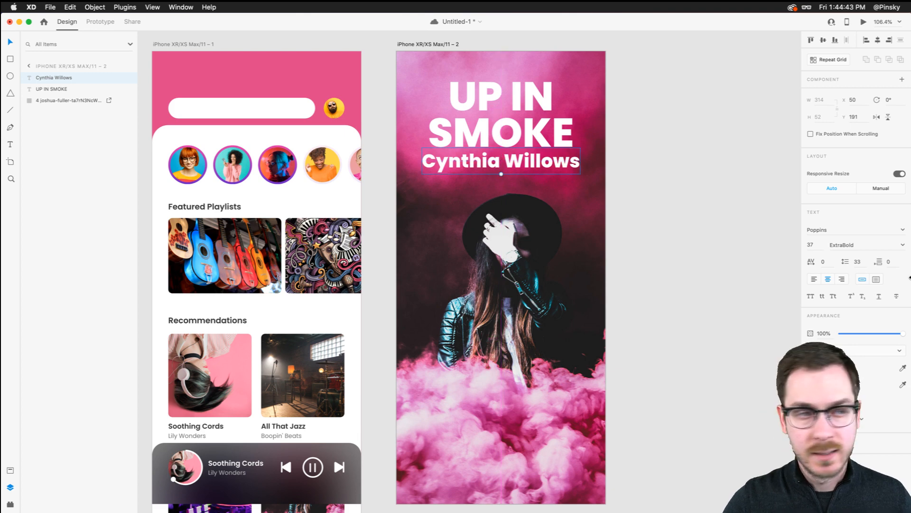
left_click(902, 246)
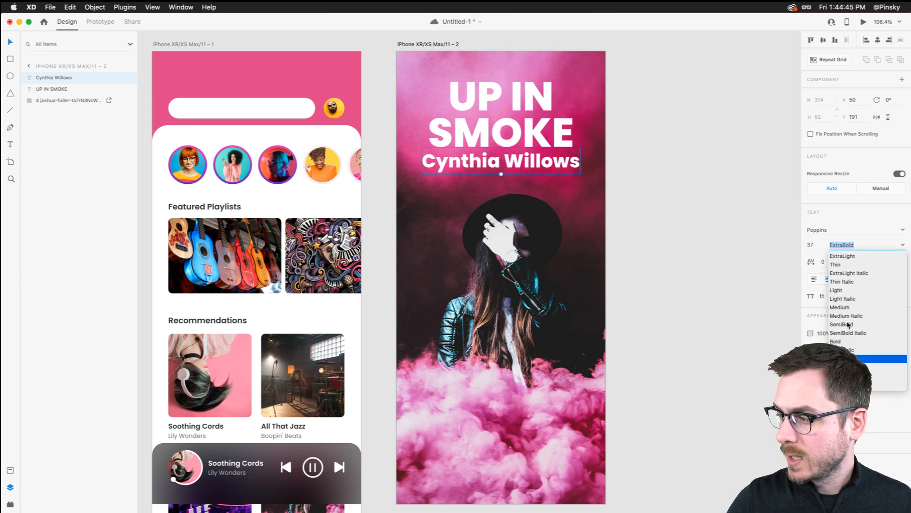
left_click(848, 325)
left_click_drag(501, 174, 503, 163)
scroll(482, 107, "up", 1)
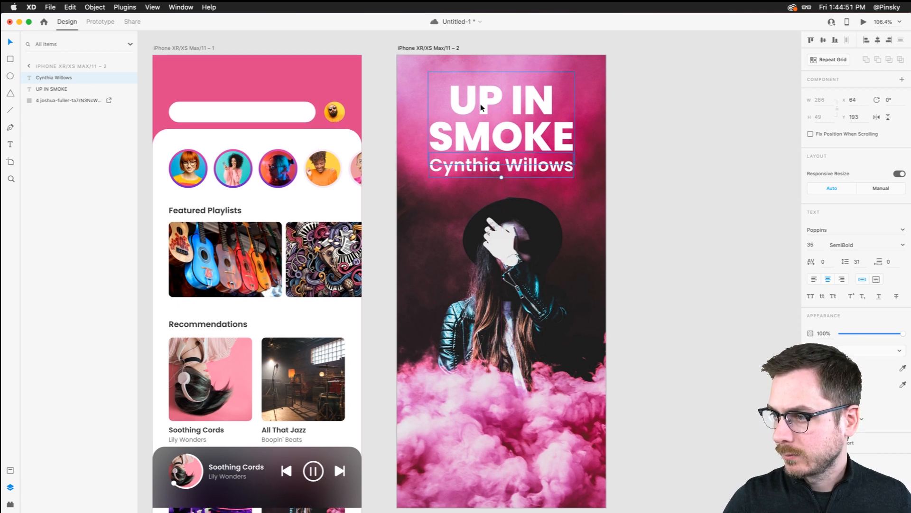
left_click(624, 179)
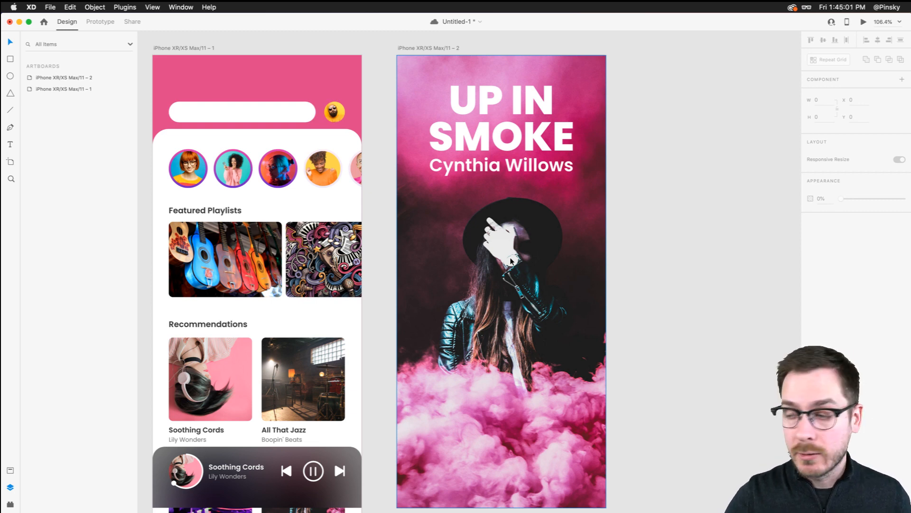
- Enlarge and reposition the smoke photo inside its full-screen rectangle, keeping the hat below the title and artist name
left_click(476, 189)
double_click(509, 241)
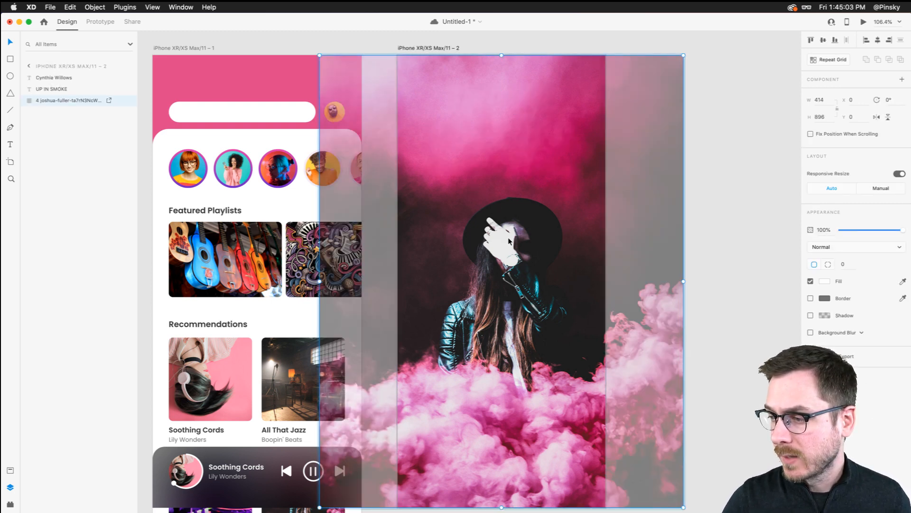
scroll(509, 241, "down", 5)
scroll(509, 243, "down", 2)
left_click_drag(614, 403, 636, 424)
left_click_drag(498, 190, 497, 208)
left_click(696, 272)
scroll(504, 196, "up", 3)
double_click(504, 195)
left_click(690, 211)
scroll(690, 212, "up", 1)
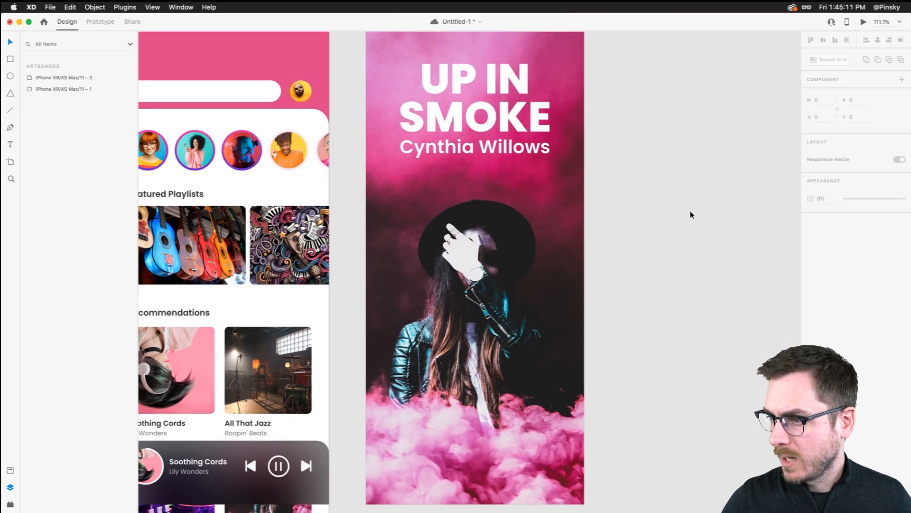
- Draw a borderless white pill of 179 × 52 with corner radius 26, centred beneath the artist name
key("r")
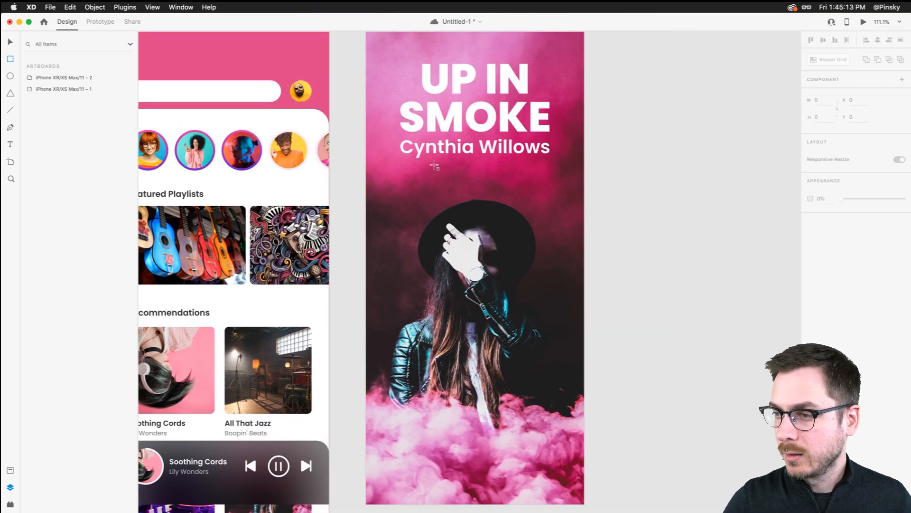
mouse_move(432, 163)
left_mouse_down()
mouse_move(527, 191)
mouse_move(483, 175)
left_mouse_up()
key("v")
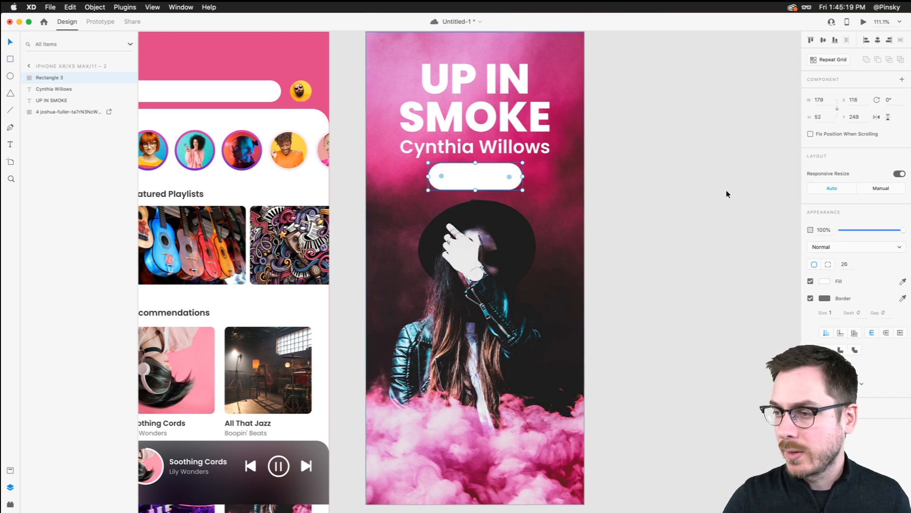
left_click(811, 299)
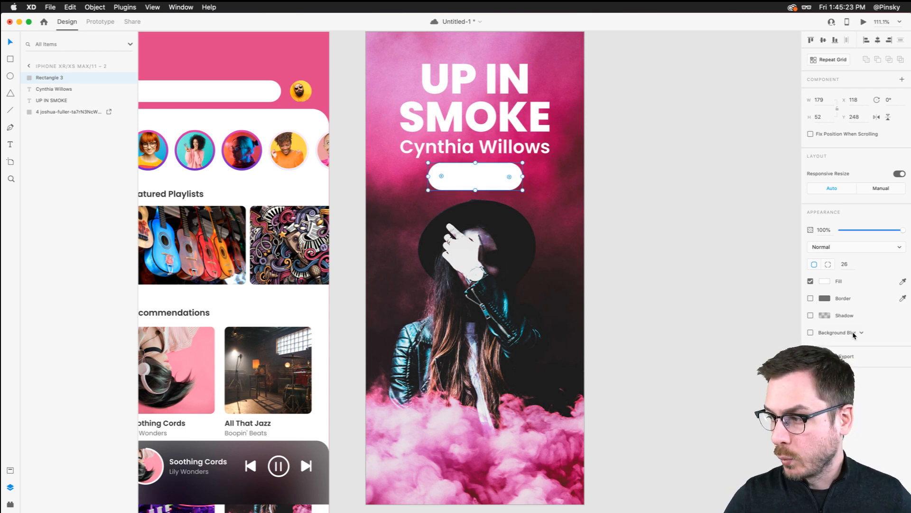
- Apply Background Blur to the pill and adjust its blur amount, brightness and opacity for a translucent light pink look
left_click(810, 332)
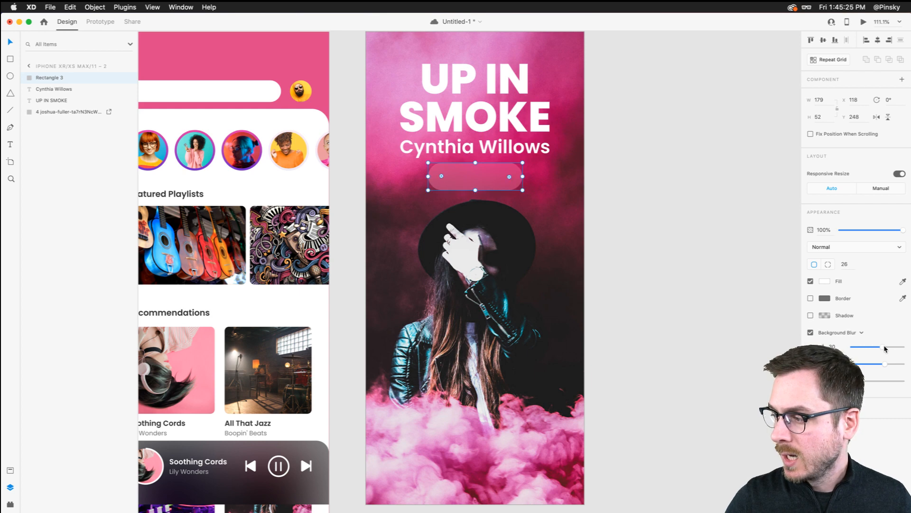
mouse_move(886, 368)
left_mouse_down()
mouse_move(908, 364)
mouse_move(878, 380)
left_mouse_up()
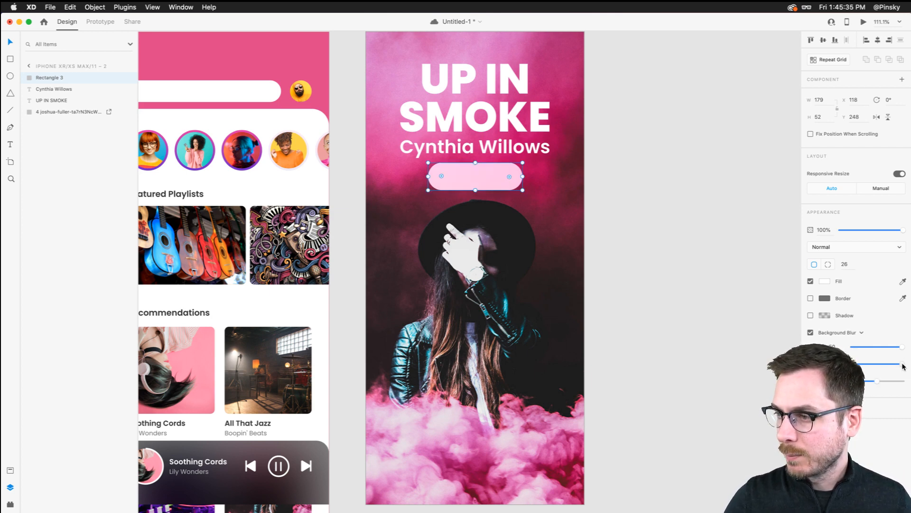
left_click_drag(904, 366, 892, 347)
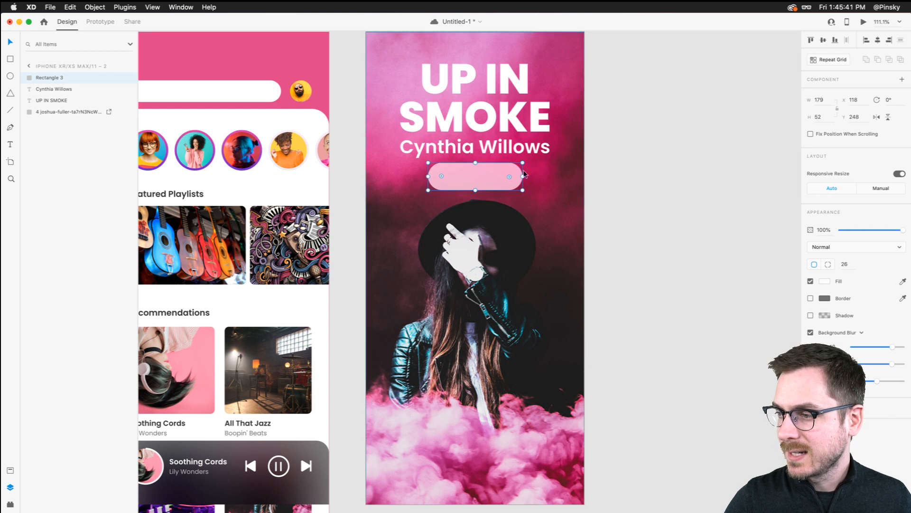
- Add the button label text "Add to playlist" over the translucent pill
scroll(479, 153, "up", 5)
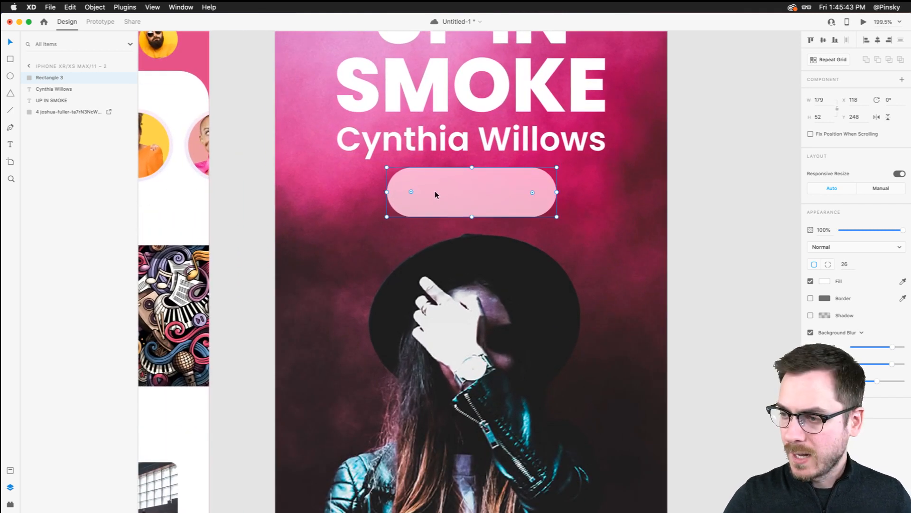
left_click(427, 207)
type("Add to")
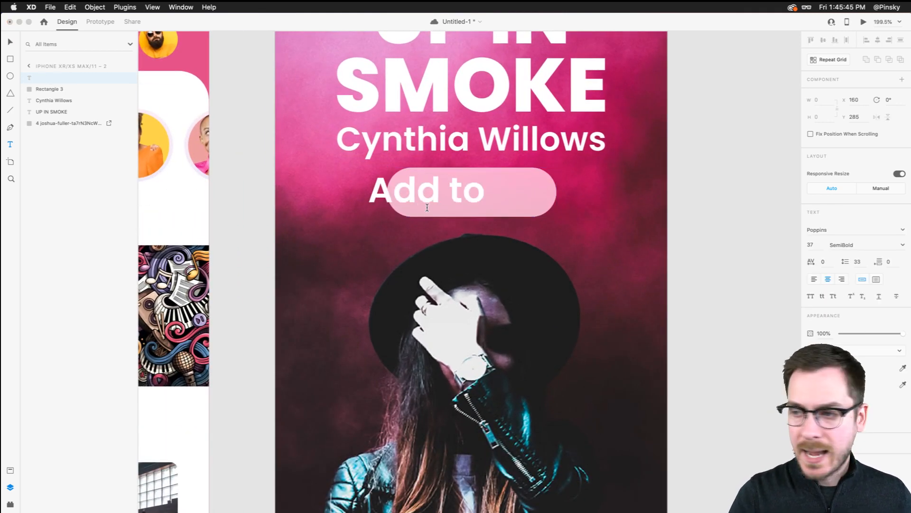
type(" playlist")
key("Escape")
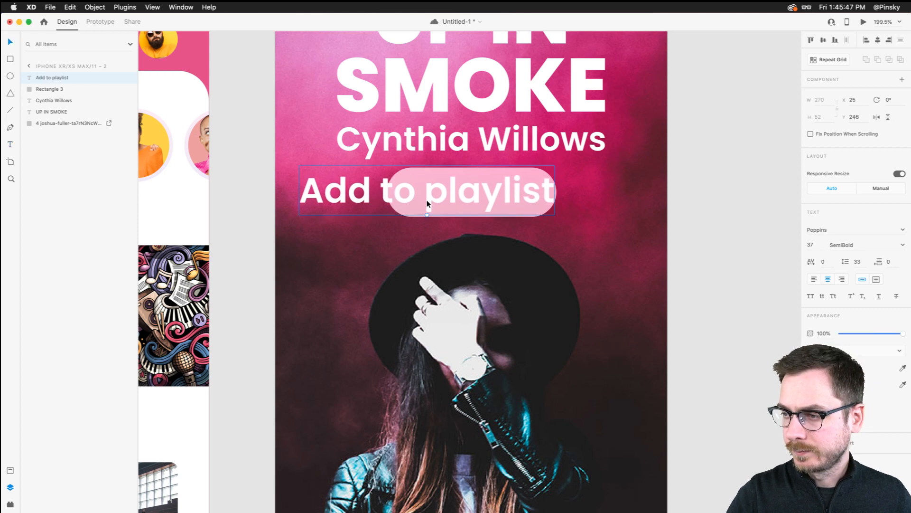
- Shrink the "Add to playlist" label to 17 pt, make it Bold, and centre it inside the translucent pill
left_click_drag(427, 215, 473, 190)
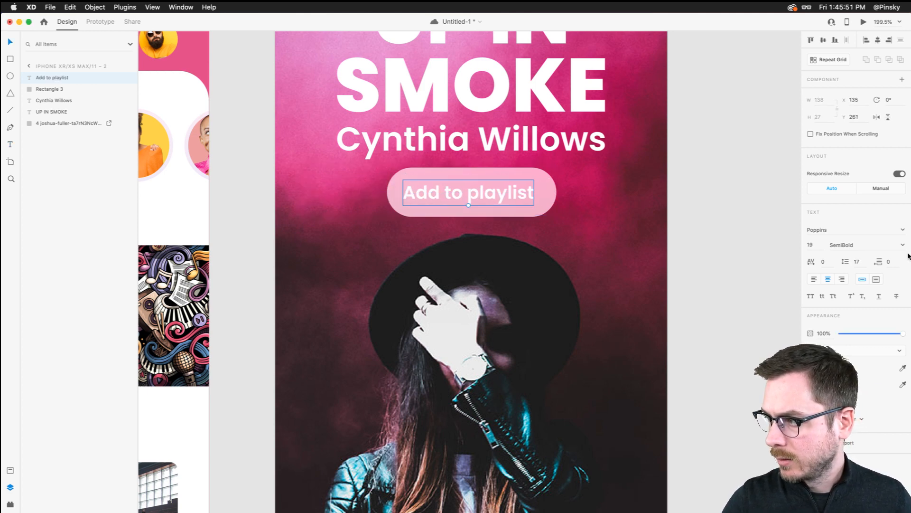
left_click(903, 244)
left_click(835, 341)
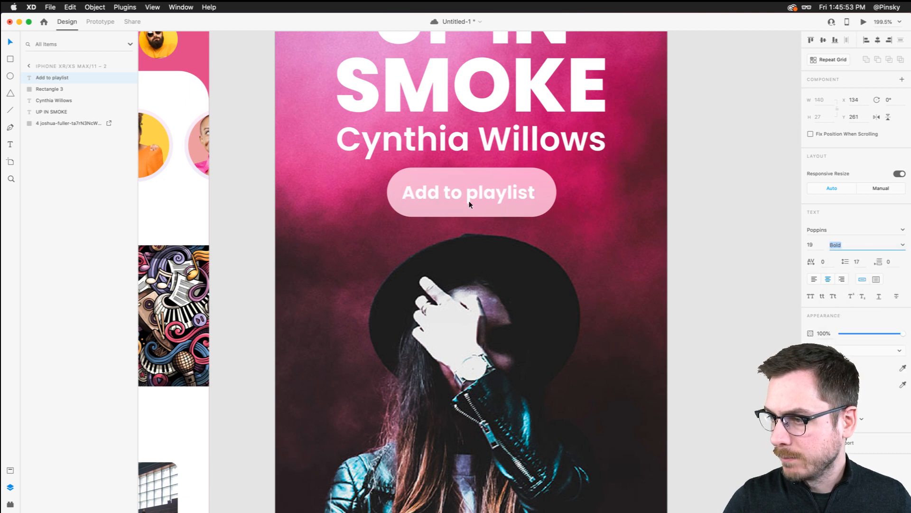
left_click_drag(469, 206, 477, 194)
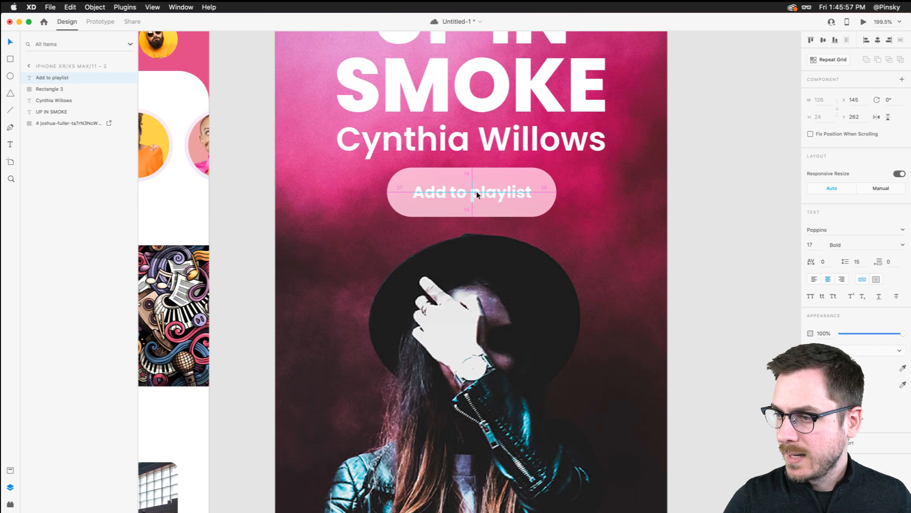
scroll(477, 194, "down", 5)
scroll(477, 194, "up", 4)
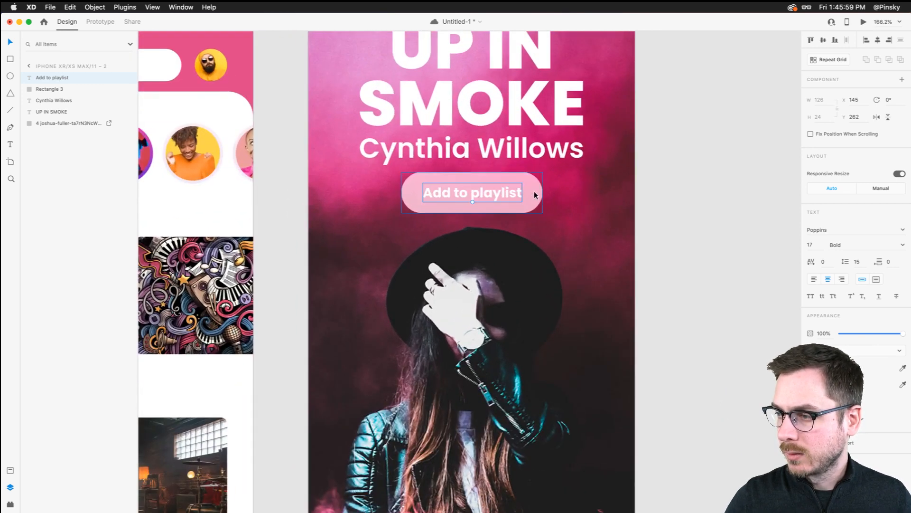
- Change the pill's fill to black and adjust its Background Blur brightness and opacity for a darker, subtler translucent look
left_click(535, 195)
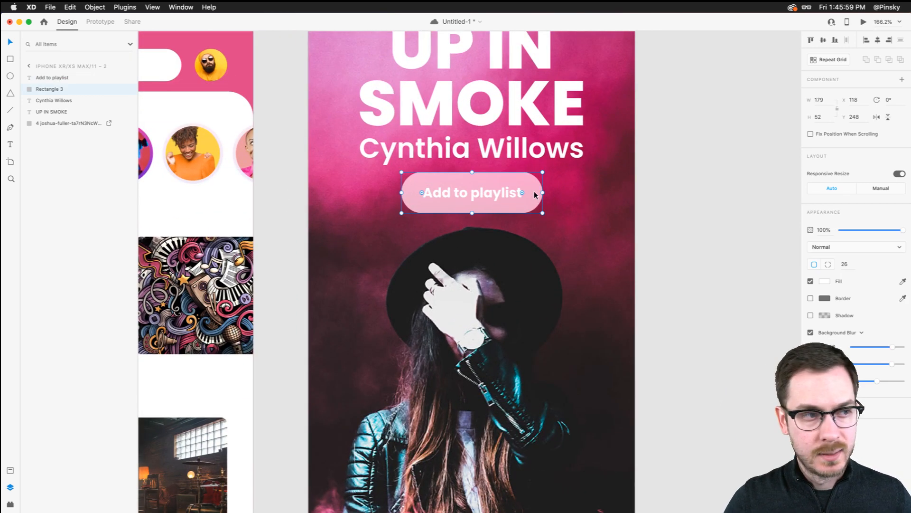
left_click(825, 282)
left_click_drag(744, 267, 690, 322)
left_click(897, 405)
left_click_drag(876, 381, 895, 362)
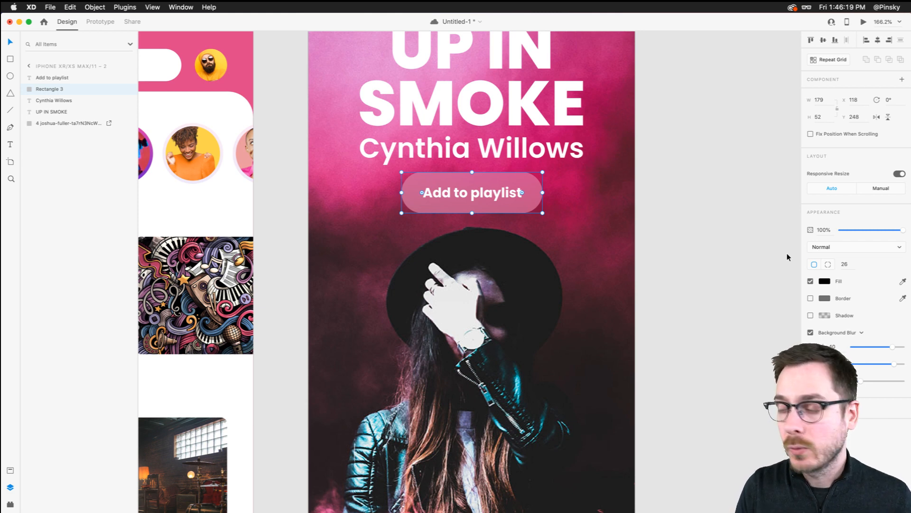
- Turn the "Add to playlist" label and its pill into a component named "Button"
left_click(492, 188)
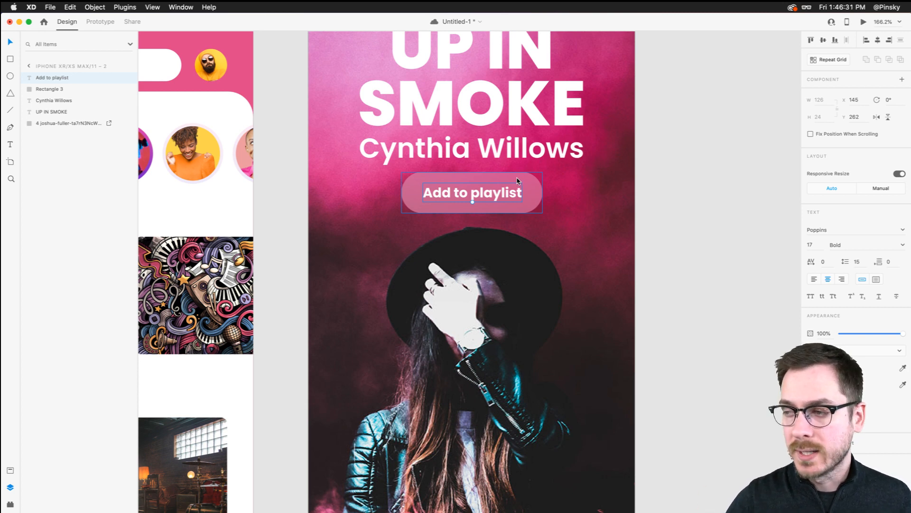
left_click(531, 180, "shift")
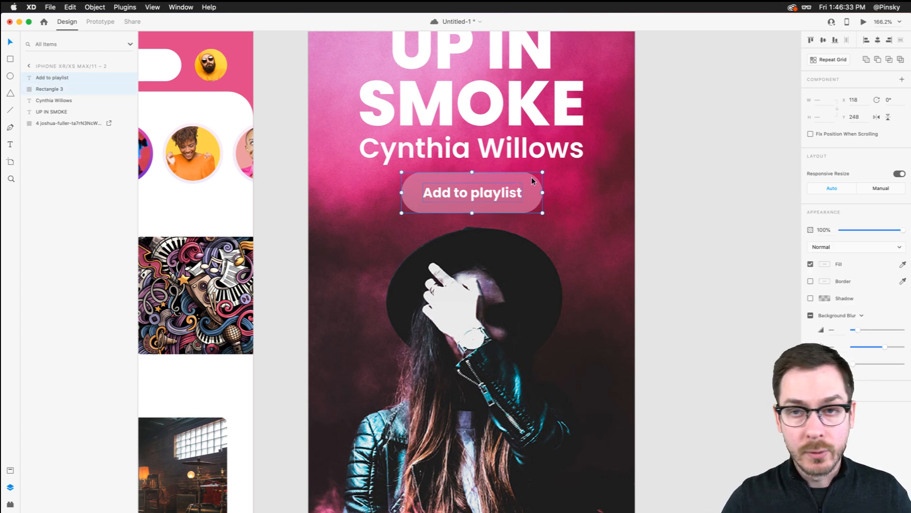
left_click(895, 82)
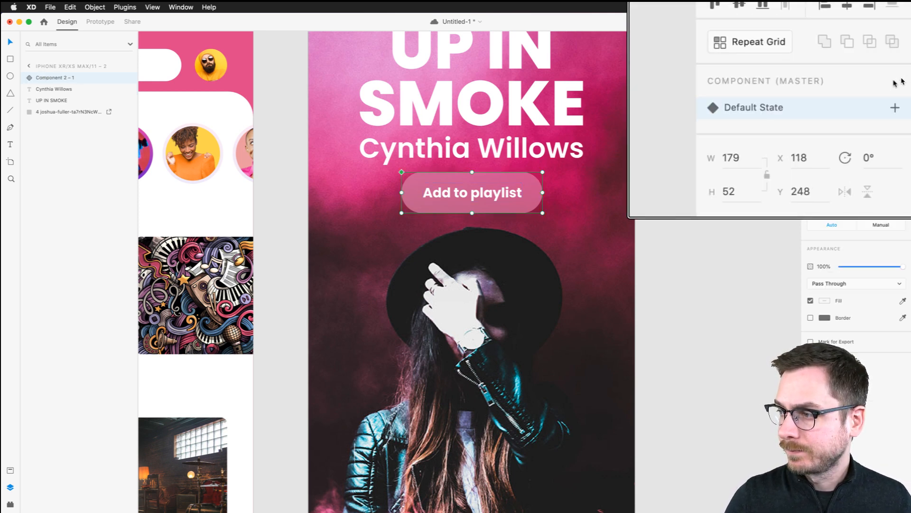
left_click(10, 470)
double_click(51, 157)
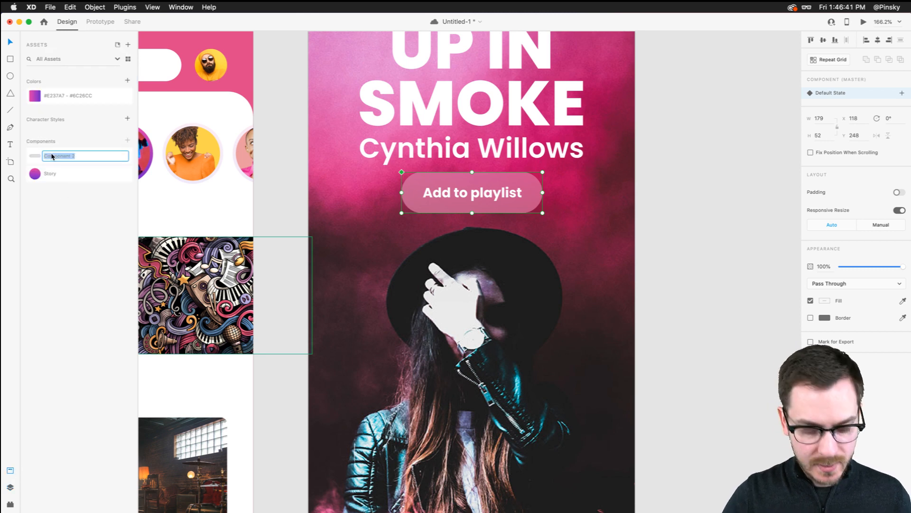
type("Button")
key("Return")
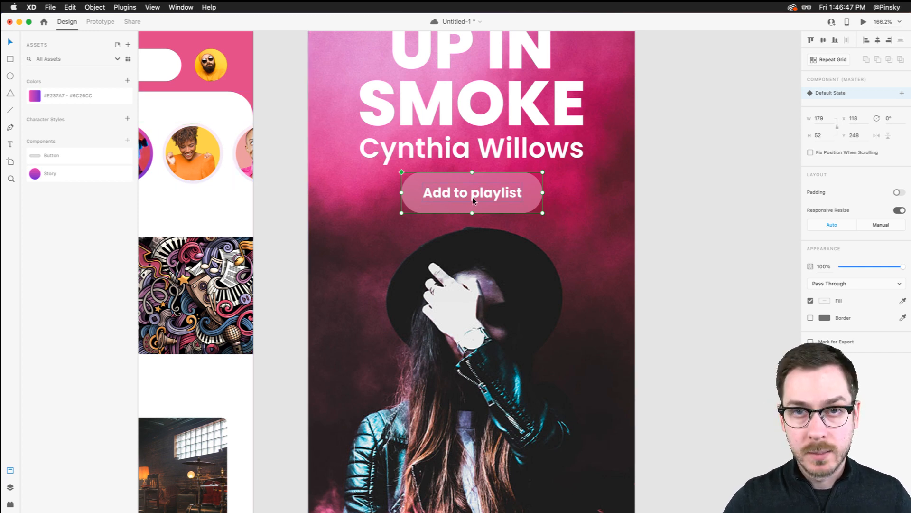
key("super+y")
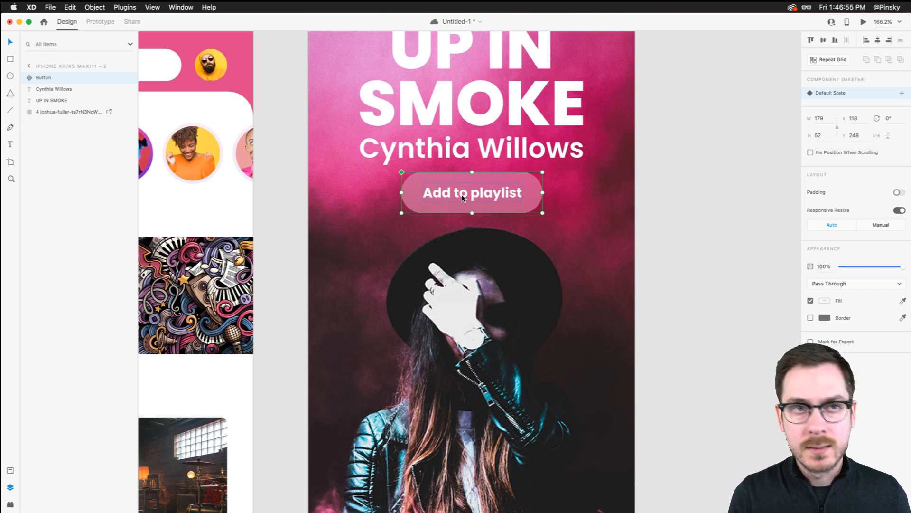
mouse_move(482, 186)
left_mouse_down()
mouse_move(492, 175)
mouse_move(483, 190)
left_mouse_up()
key("super+z")
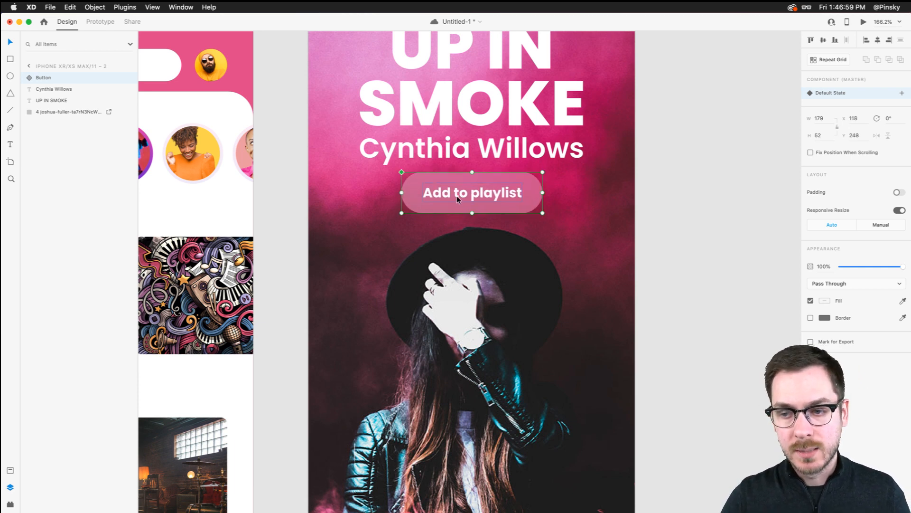
- Place an instance of the Button component over the hat and change its label to "Play Song"
left_click(10, 470)
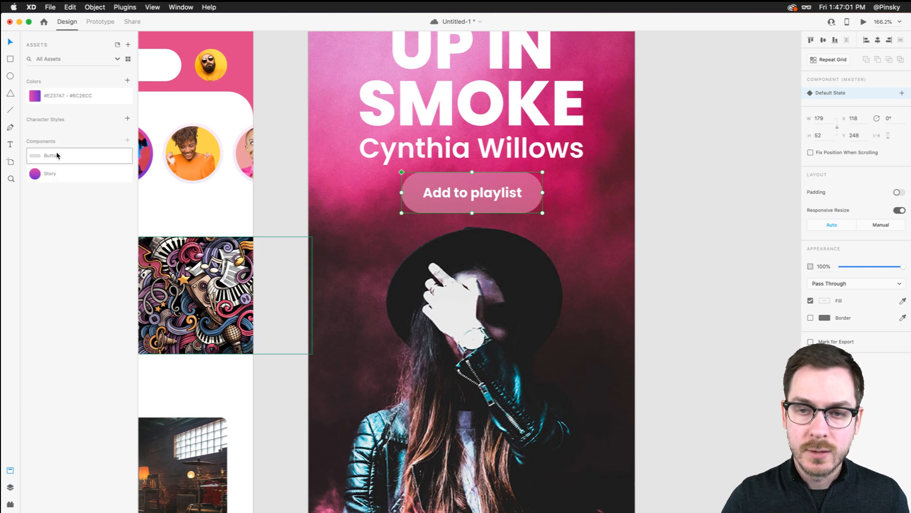
left_click_drag(57, 155, 476, 312)
double_click(477, 311)
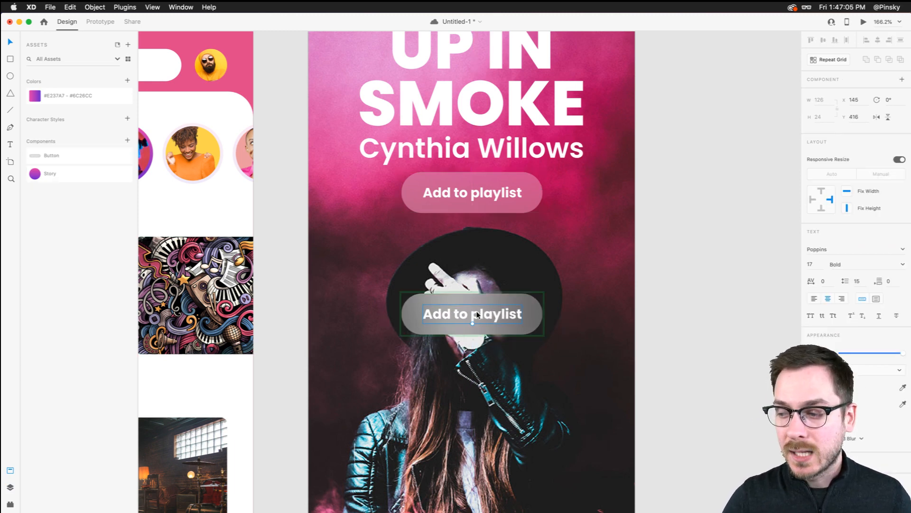
double_click(476, 311)
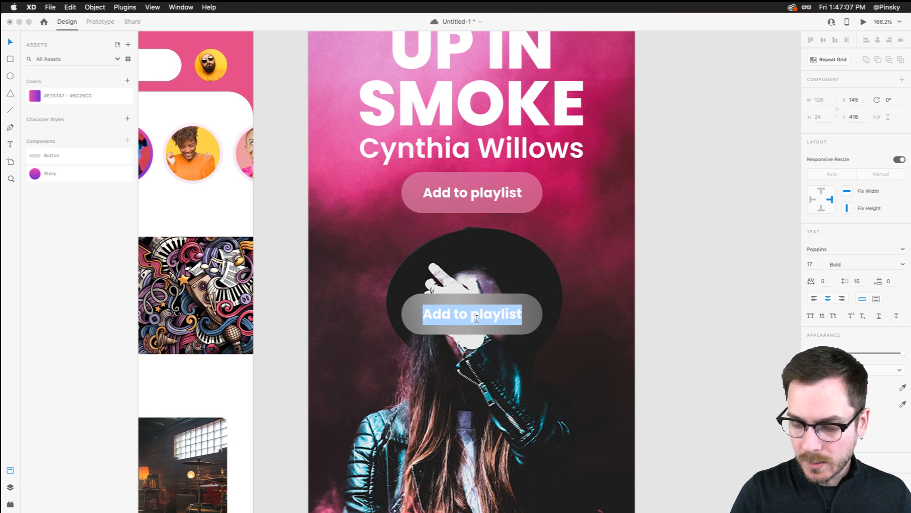
type("Playu")
key("BackSpace")
type("Snm")
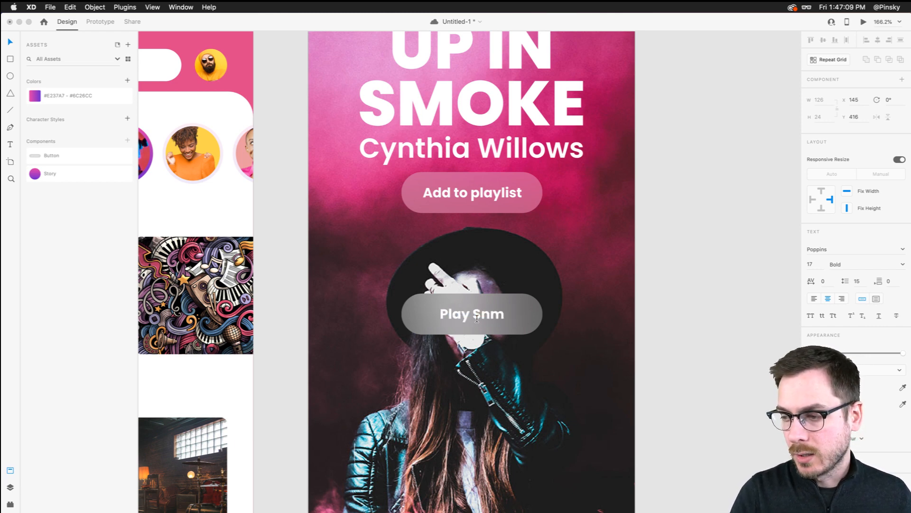
key("BackSpace")
key("BackSpace")
type("ong")
key("Escape")
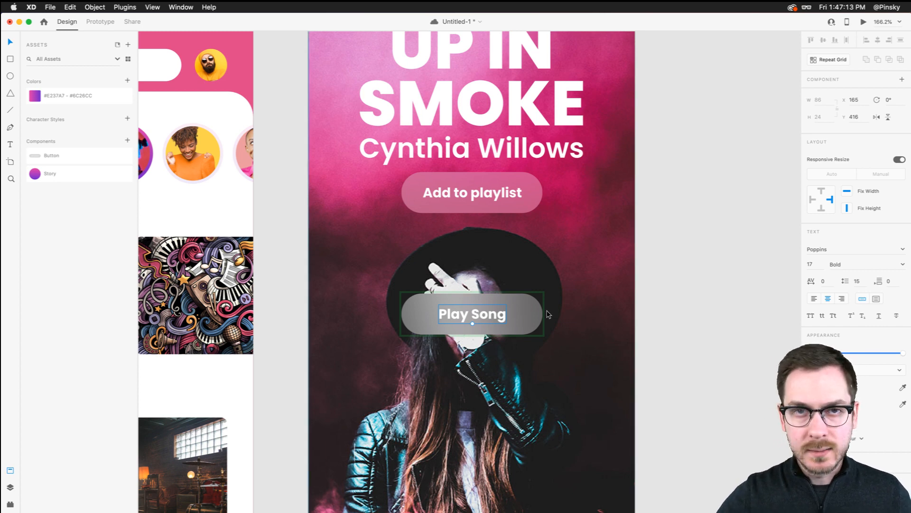
- Try the longer label "Add song to Playlist" on the button instance over the hat and delete that instance
double_click(487, 314)
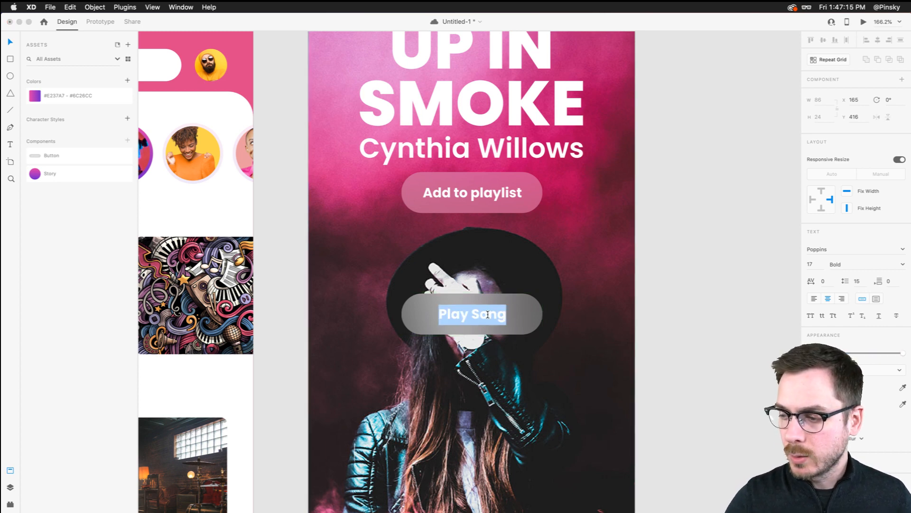
type("Add")
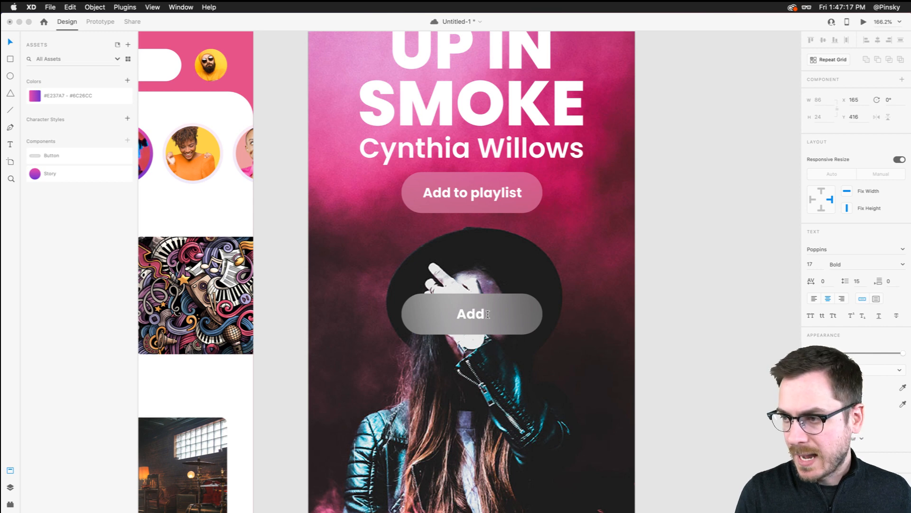
type(" song to")
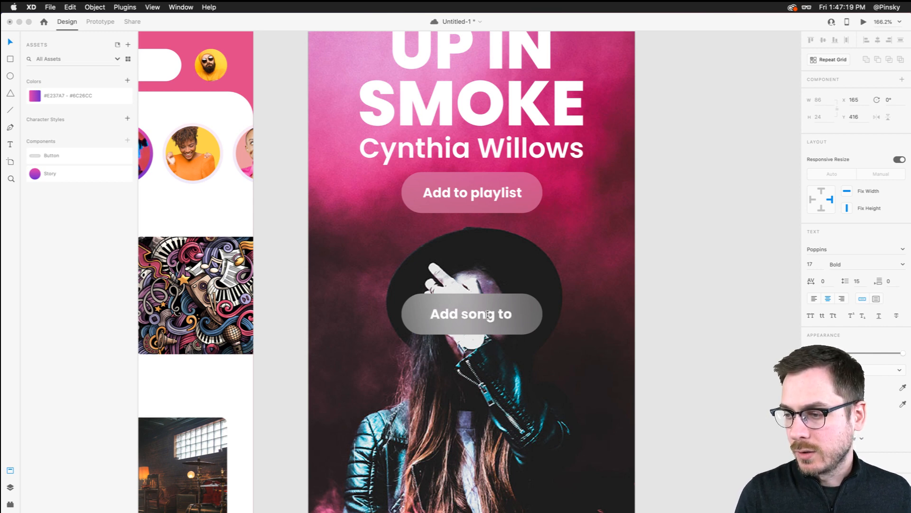
type(" Playlist")
key("Escape")
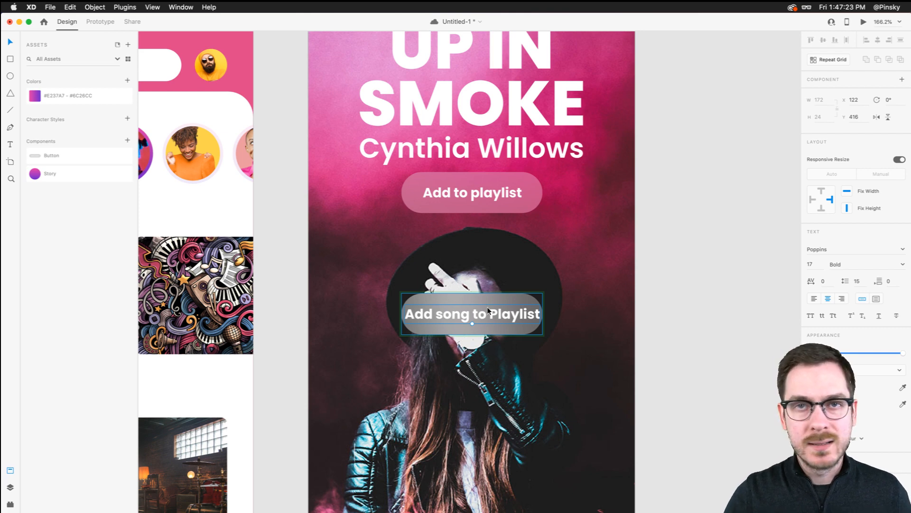
key("Escape")
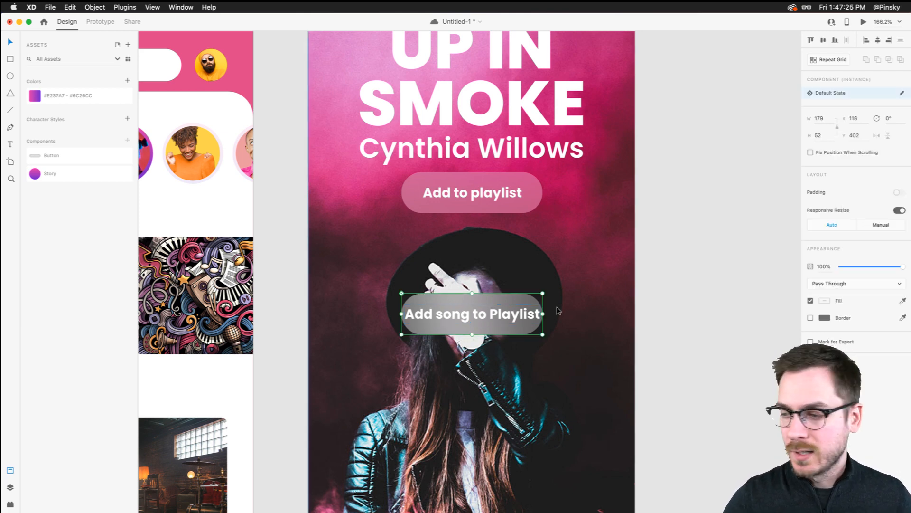
key("Delete")
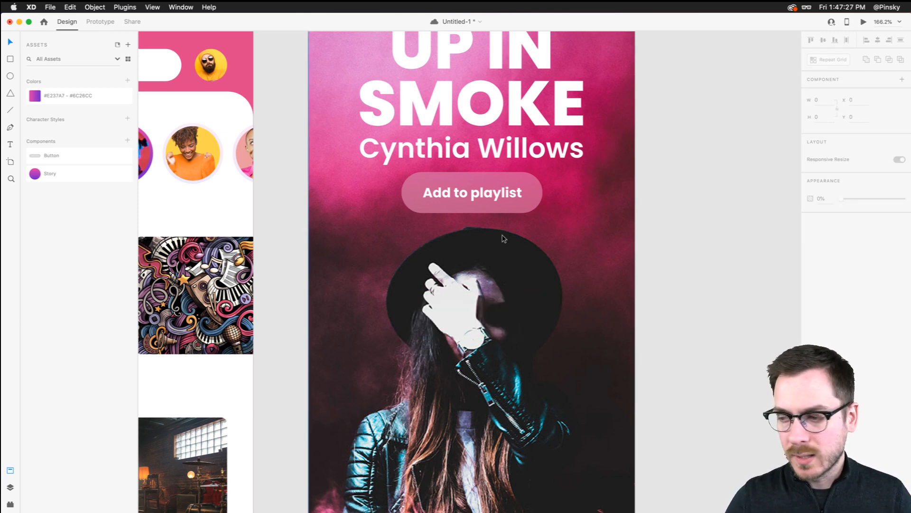
- Enable padding on the main Button component and set its left padding to 26
left_click(506, 184)
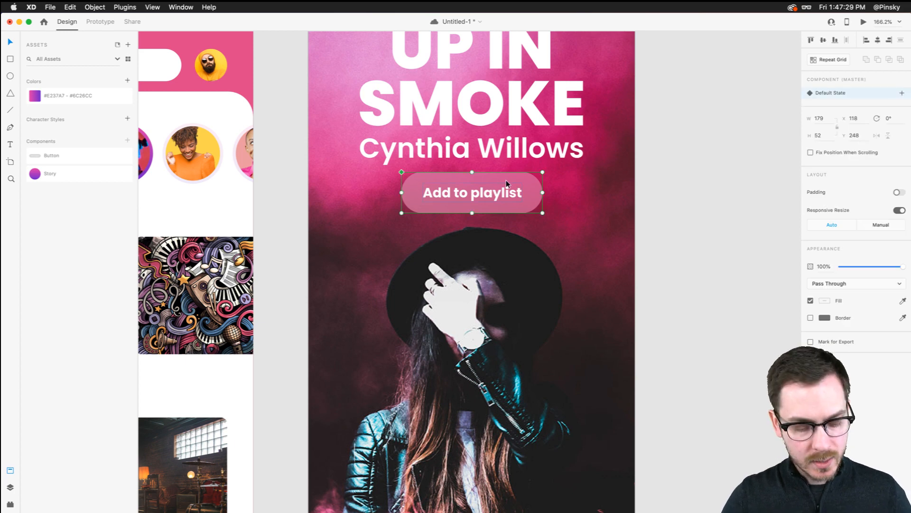
key("super+y")
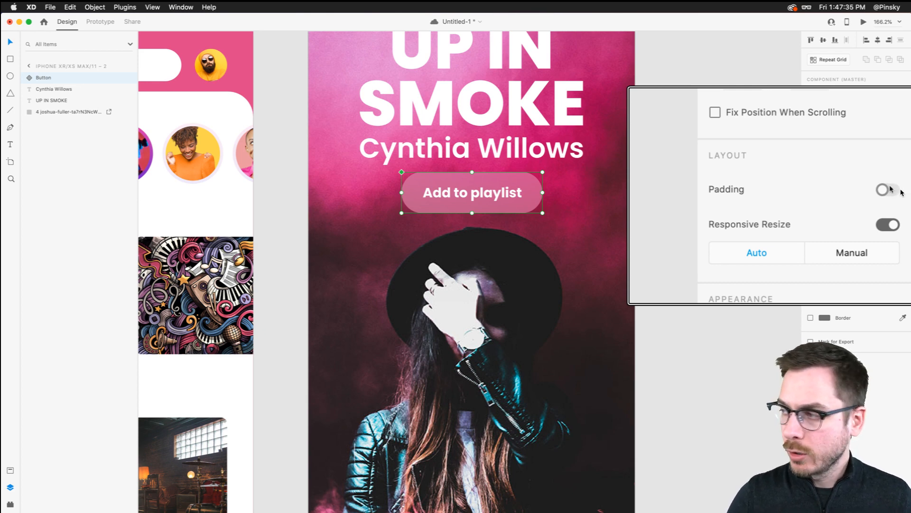
left_click(890, 188)
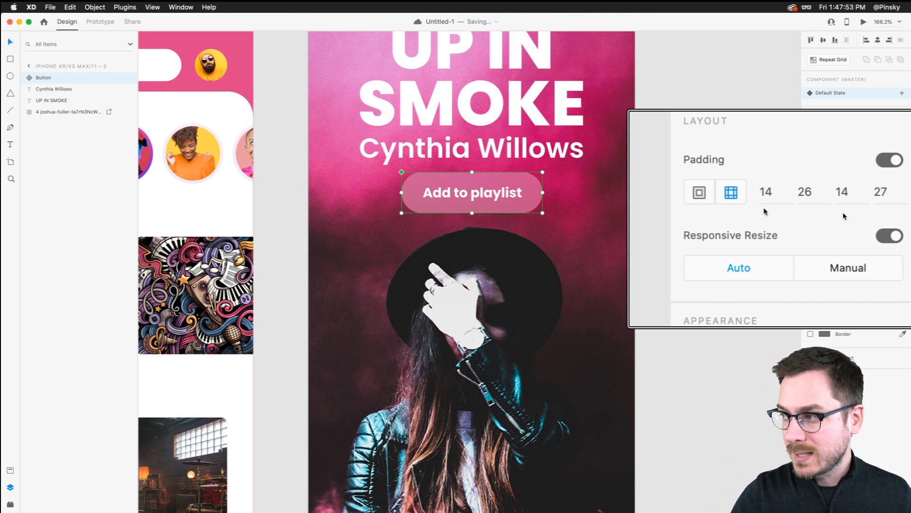
left_click(895, 215)
key("Down")
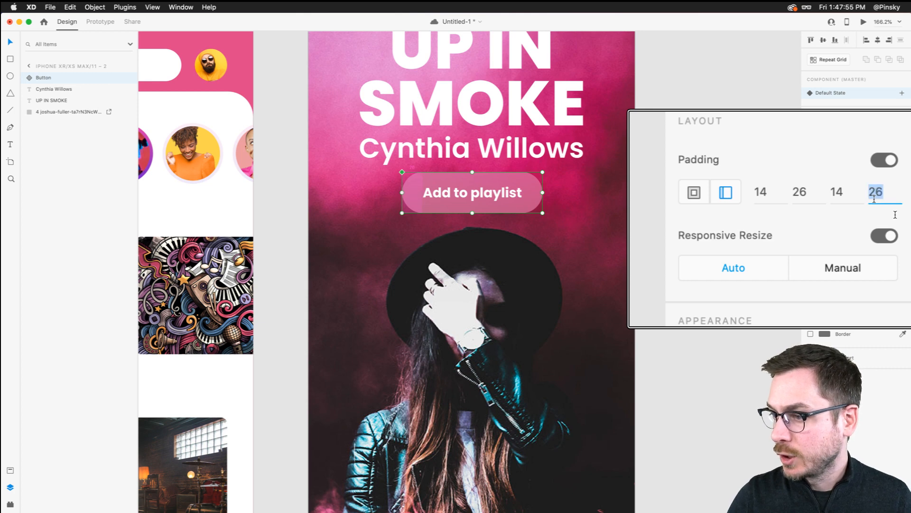
key("Return")
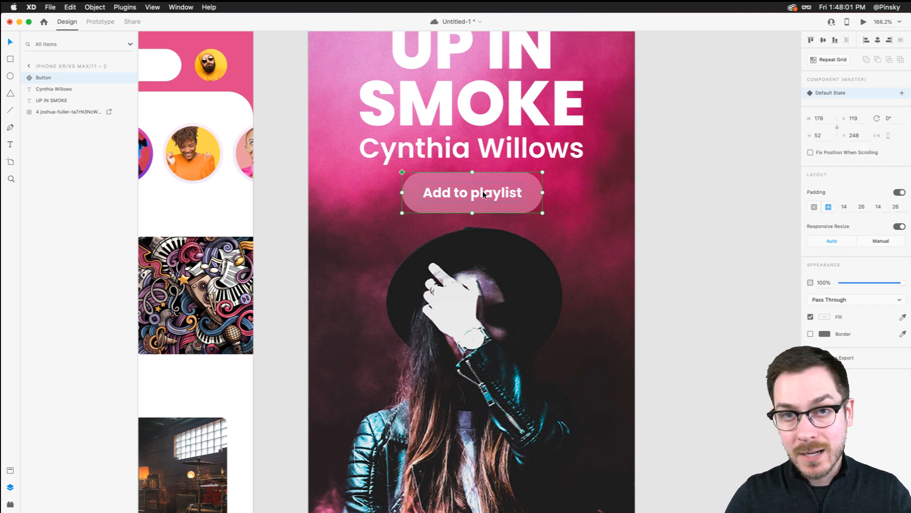
- Duplicate the padded button directly below the original and change the copy's label to "Play Song"
left_click_drag(485, 193, 485, 254)
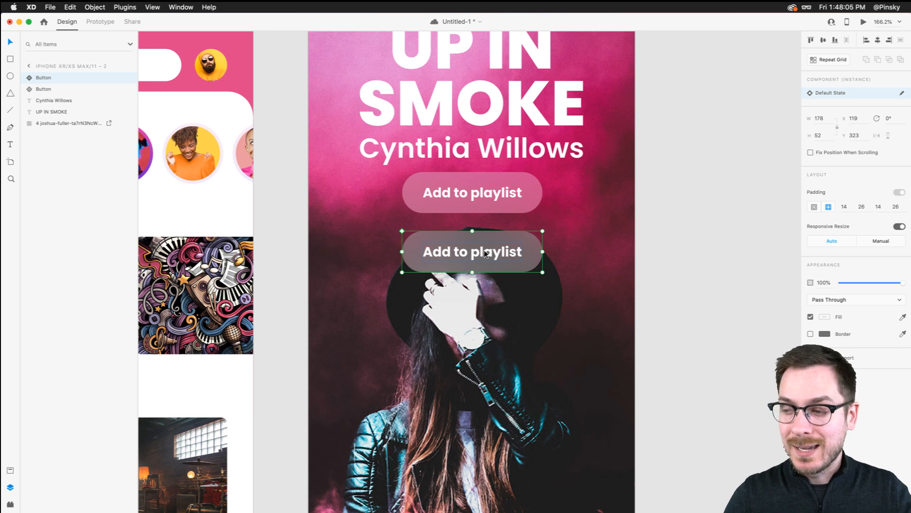
double_click(485, 253)
double_click(485, 256)
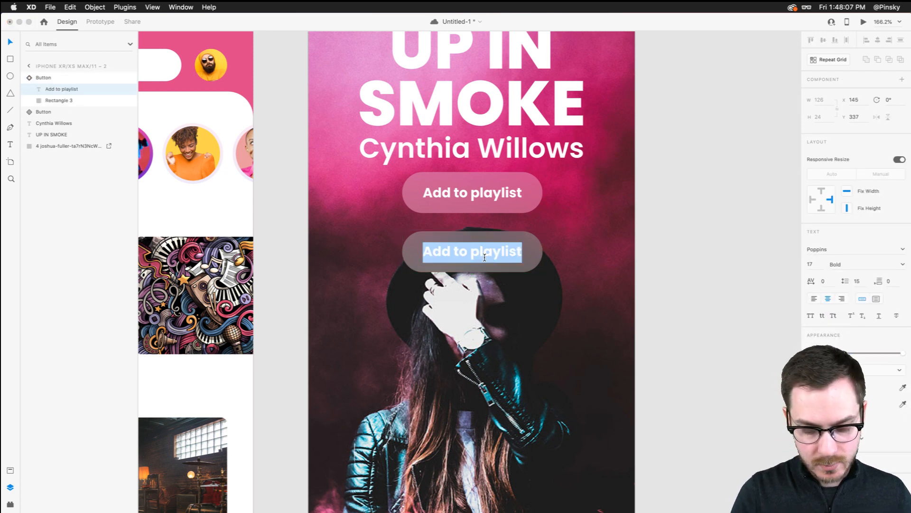
type("Plau")
key("BackSpace")
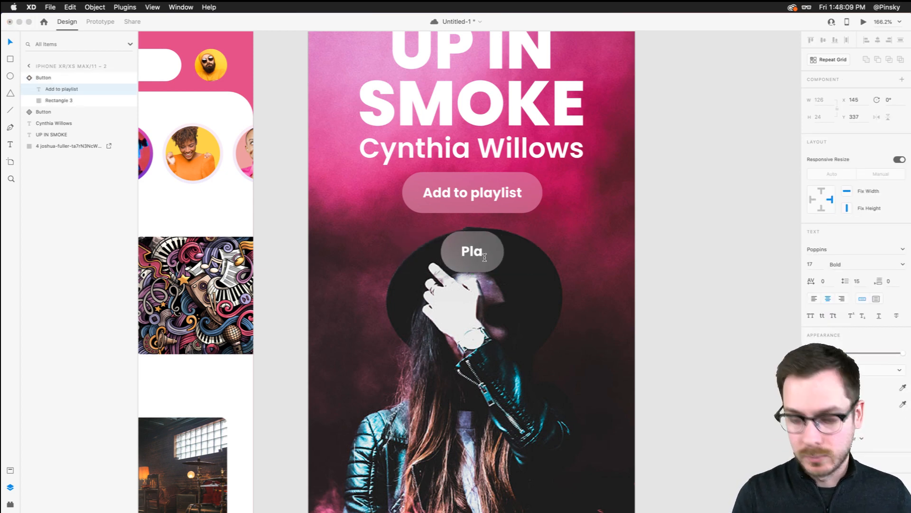
type("y Song")
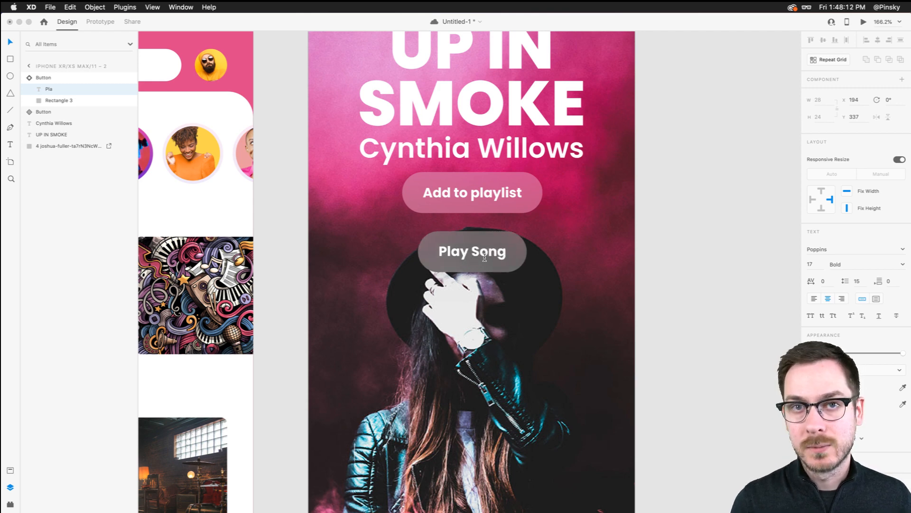
- Try the longer label "Add Song to Playlist" on the lower button copy and delete that copy
key("super+a")
type("Ad")
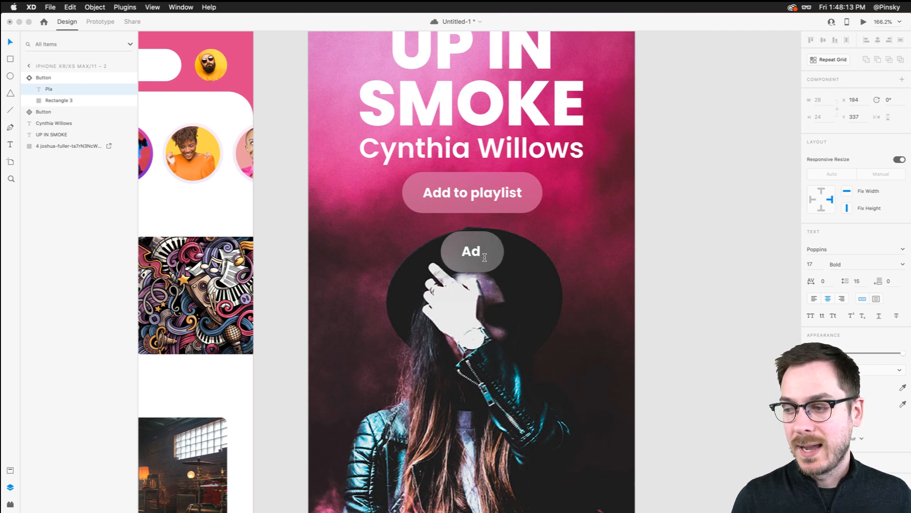
type("d Song to Pla")
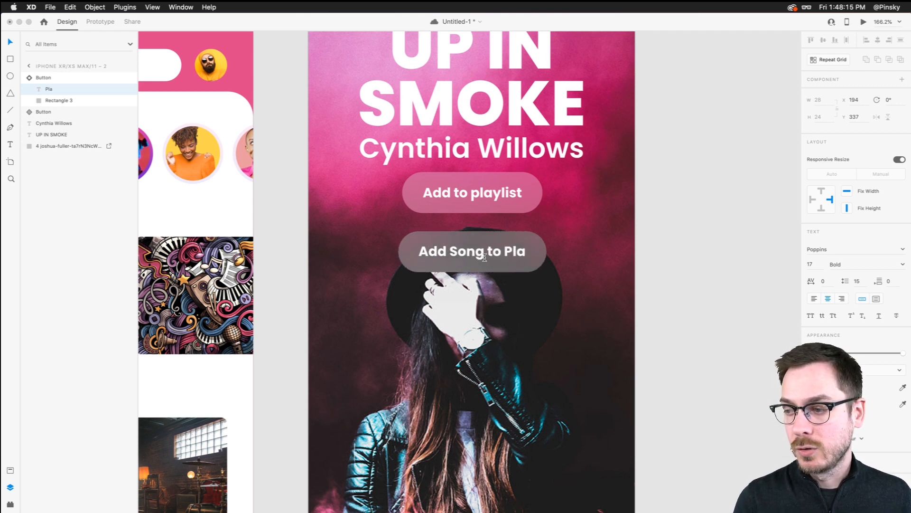
type("ylist")
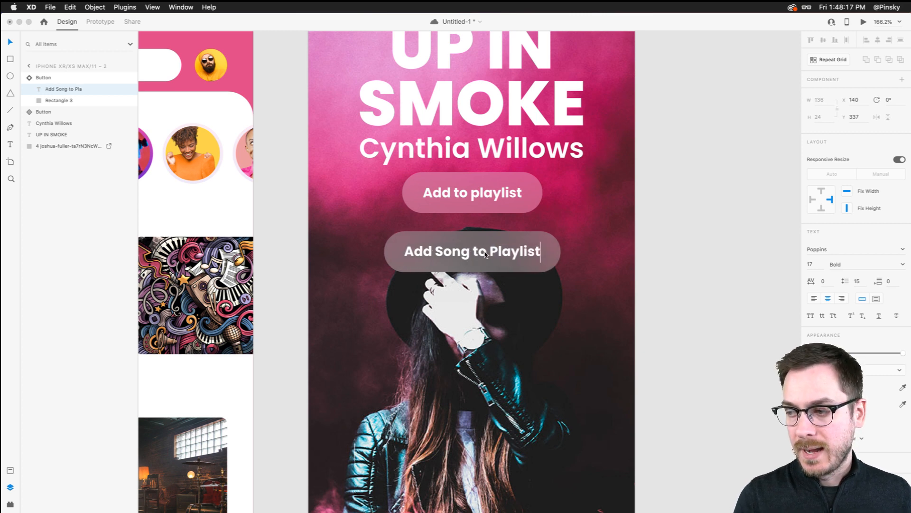
key("Escape")
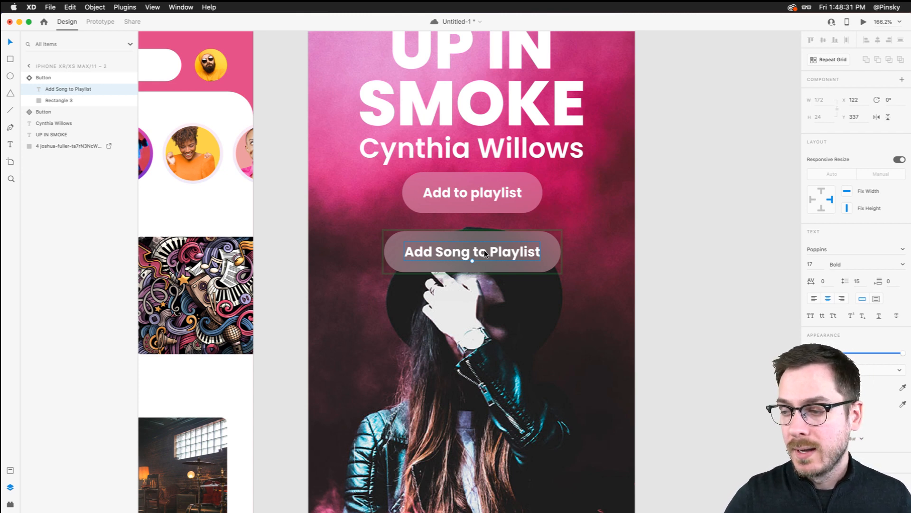
key("Escape")
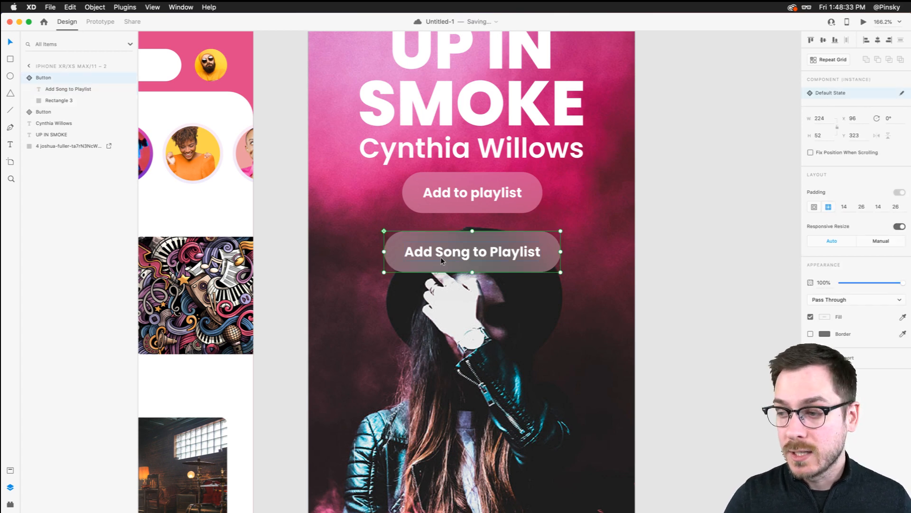
key("Delete")
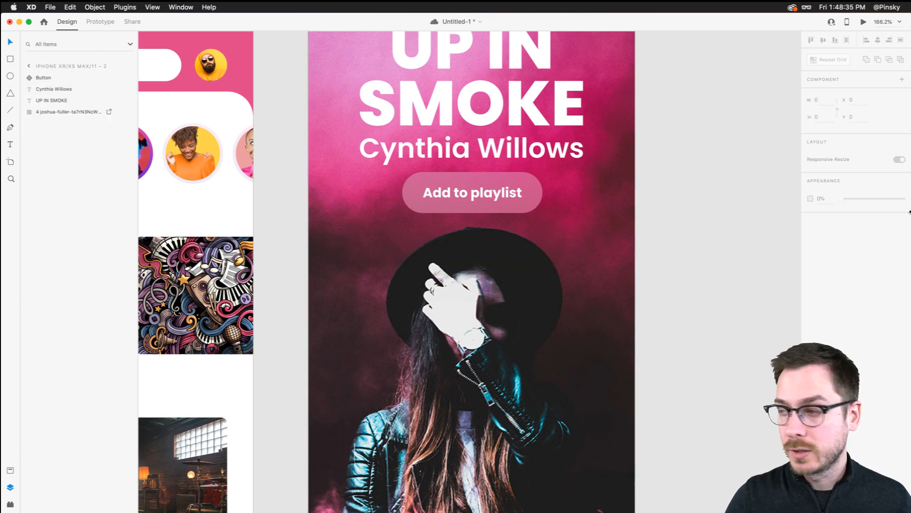
left_click(448, 183)
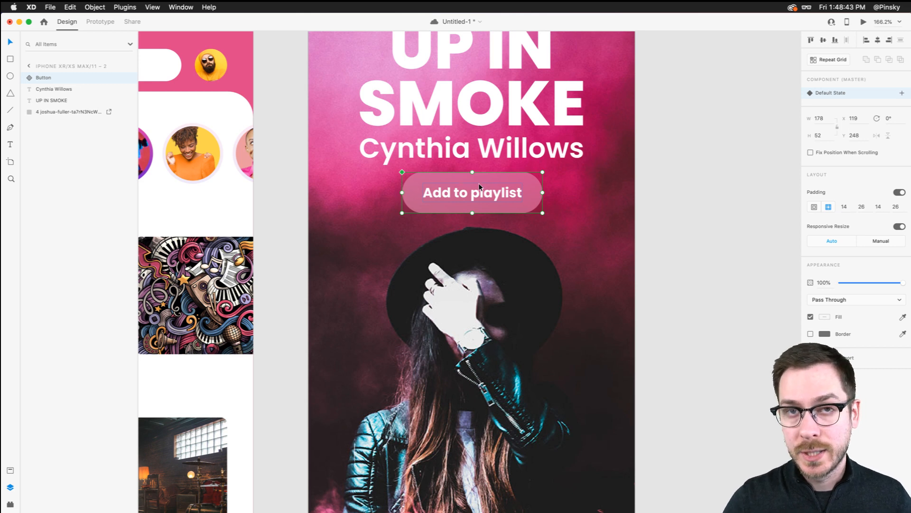
scroll(478, 183, "down", 5)
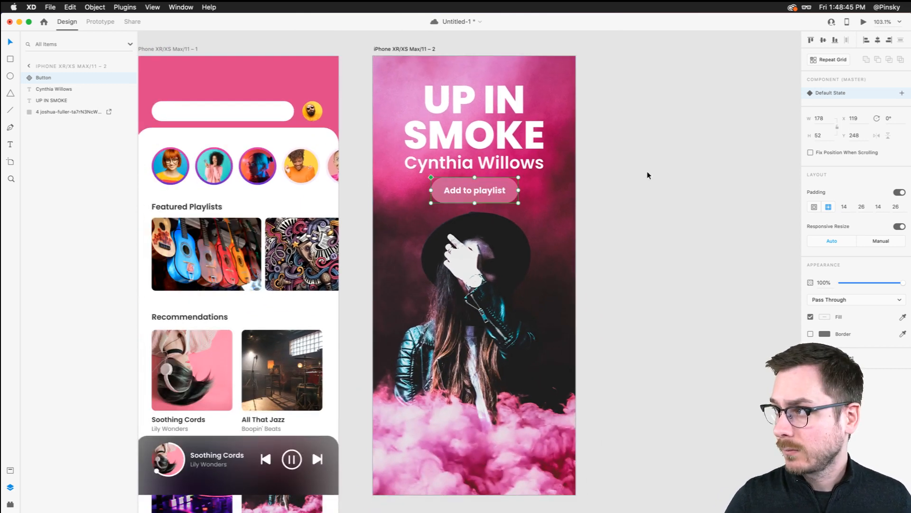
left_click(648, 172)
left_click(477, 187)
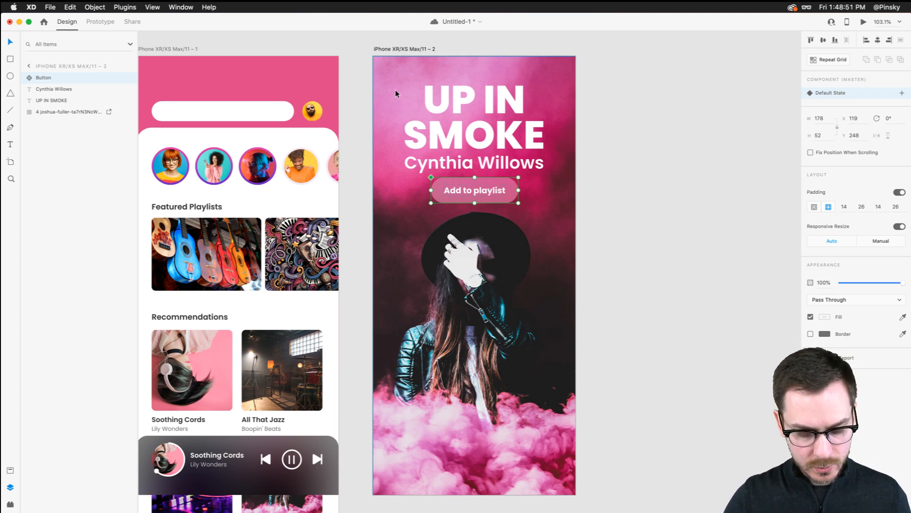
- Show the square grid and draw a left-pointing back chevron, 8 wide by 16 high, beside the title with the Pen tool
scroll(384, 78, "up", 5)
key("super+apostrophe")
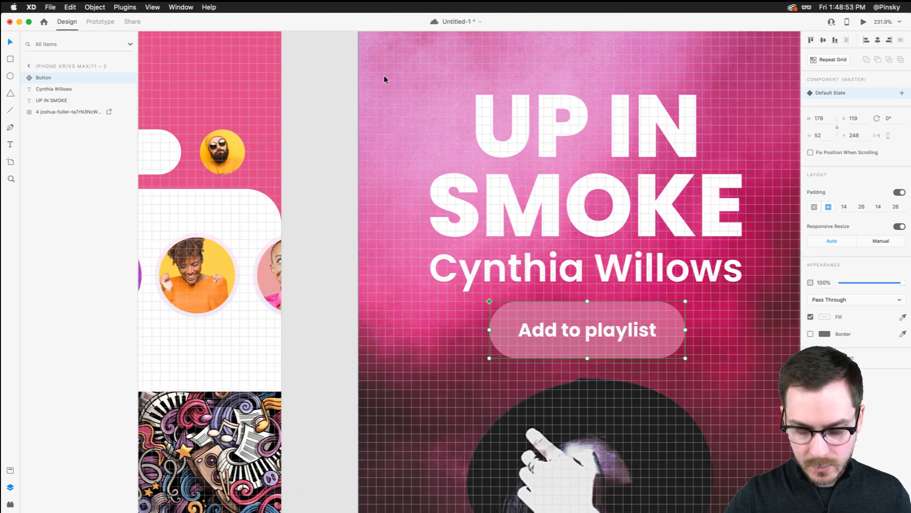
scroll(384, 78, "up", 3)
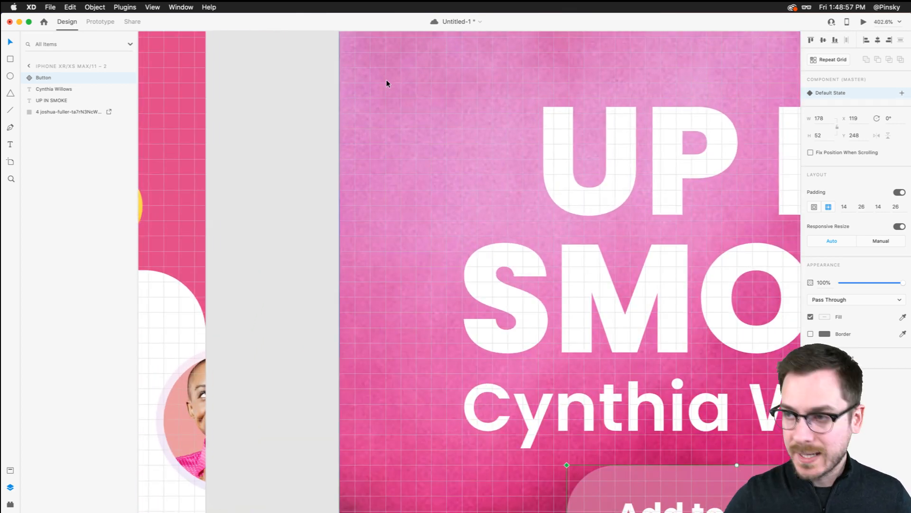
key("p")
left_click(400, 98)
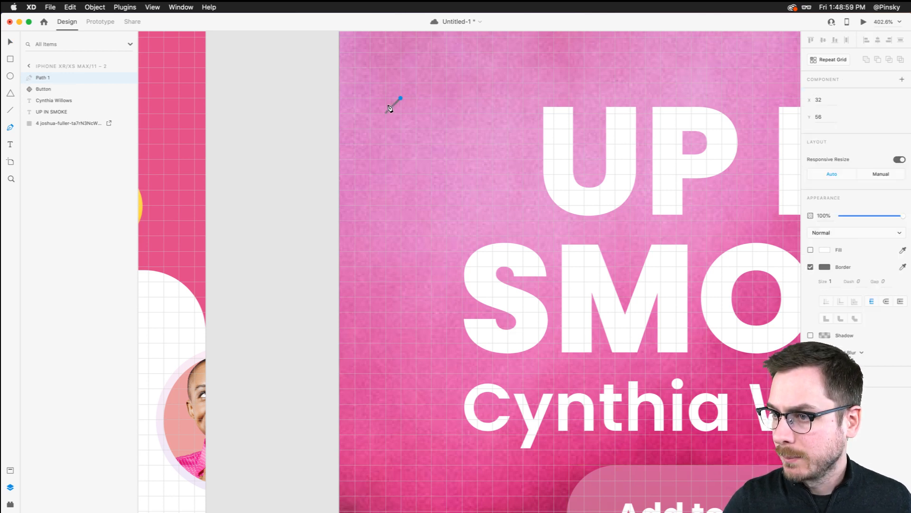
left_click(385, 114)
left_click(401, 128)
key("Escape")
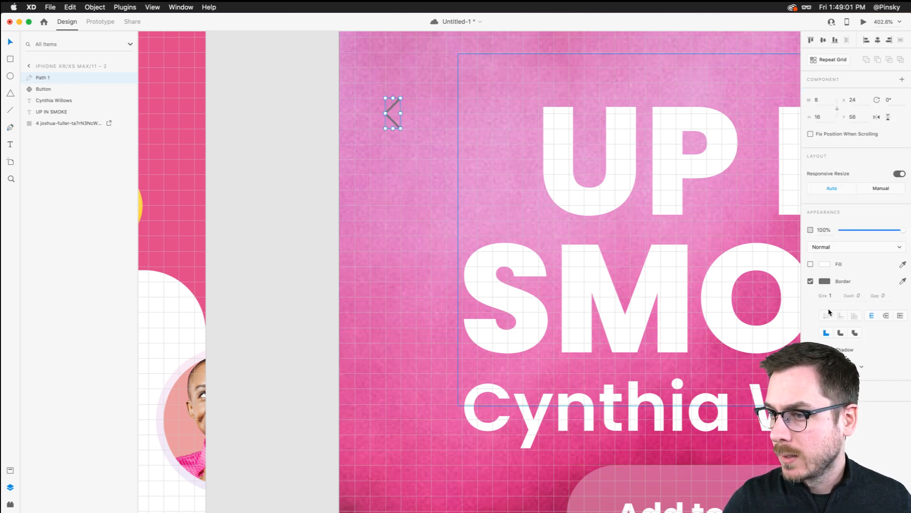
- Give the back chevron a white border with a size of 3
left_click(825, 282)
left_click_drag(749, 242, 679, 199)
left_click(833, 296)
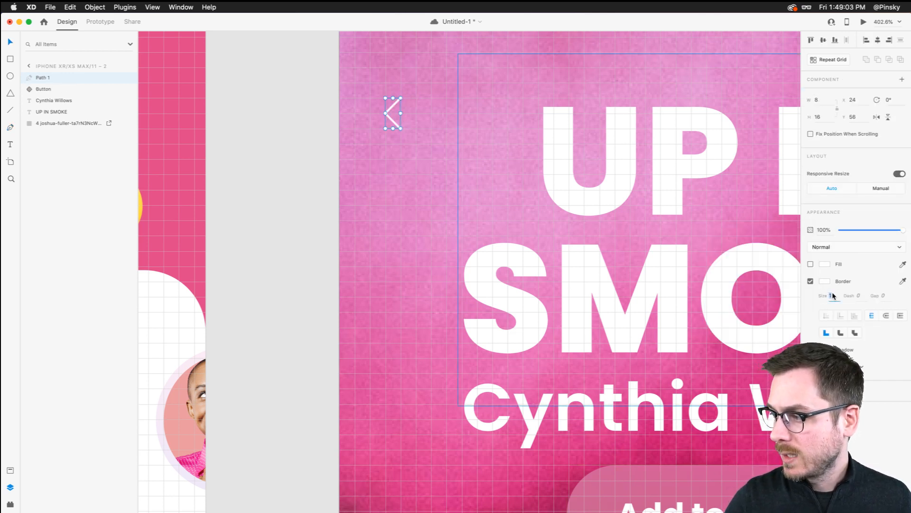
type("2")
key("Return")
type("3")
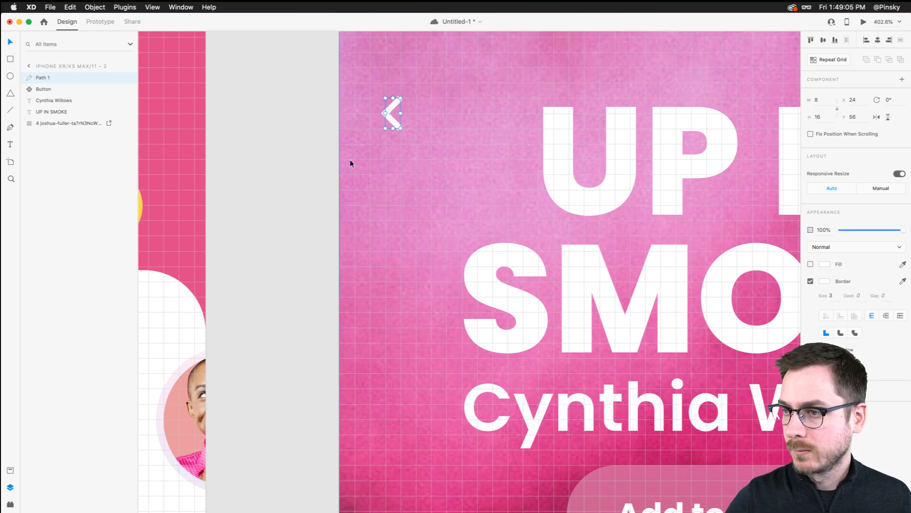
- Move the back chevron down to Y 60 and hide the square grid
left_click(392, 117)
left_click_drag(391, 114, 391, 122)
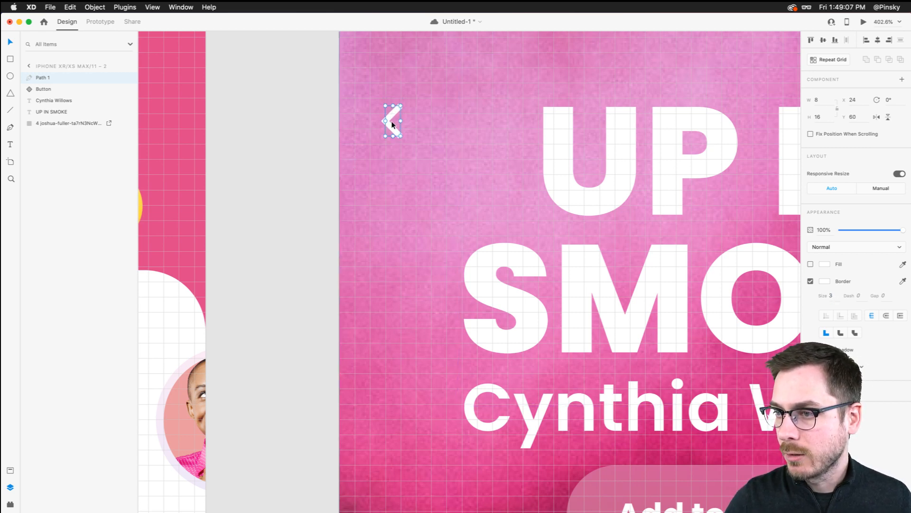
scroll(391, 122, "down", 5)
key("super+apostrophe")
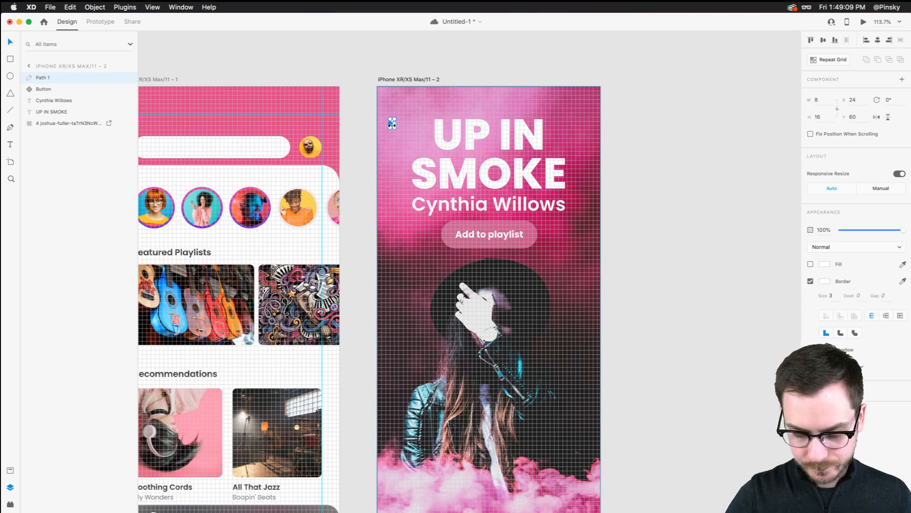
key("super+apostrophe")
key("super+semicolon")
key("super+semicolon")
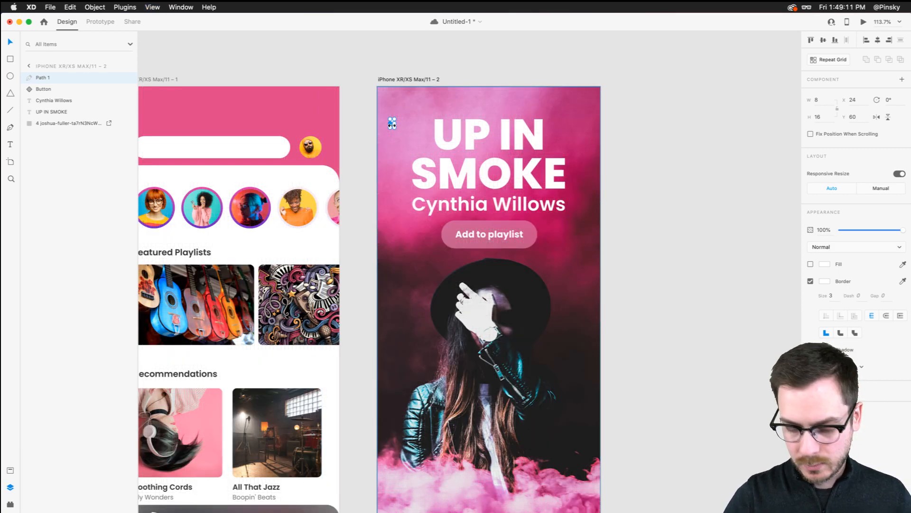
- Shift the back chevron horizontally to X 31 and deselect it
scroll(392, 124, "up", 5)
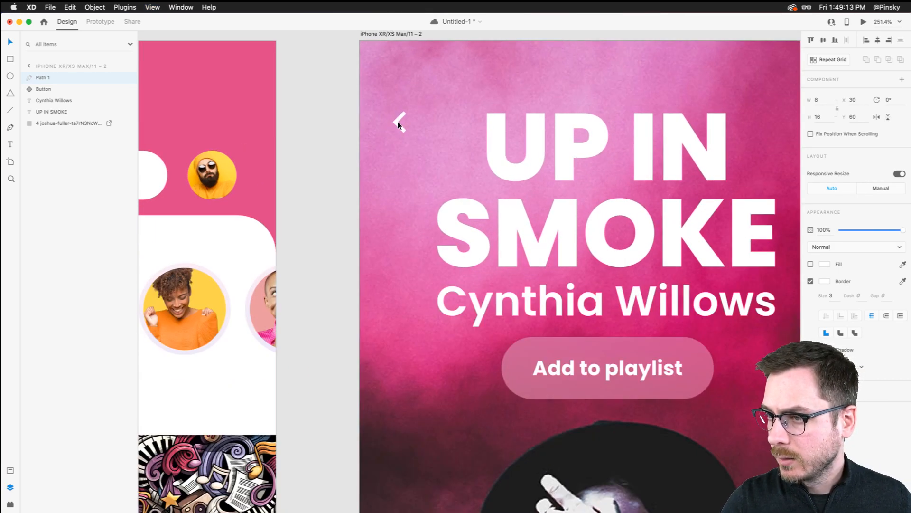
scroll(399, 123, "down", 5)
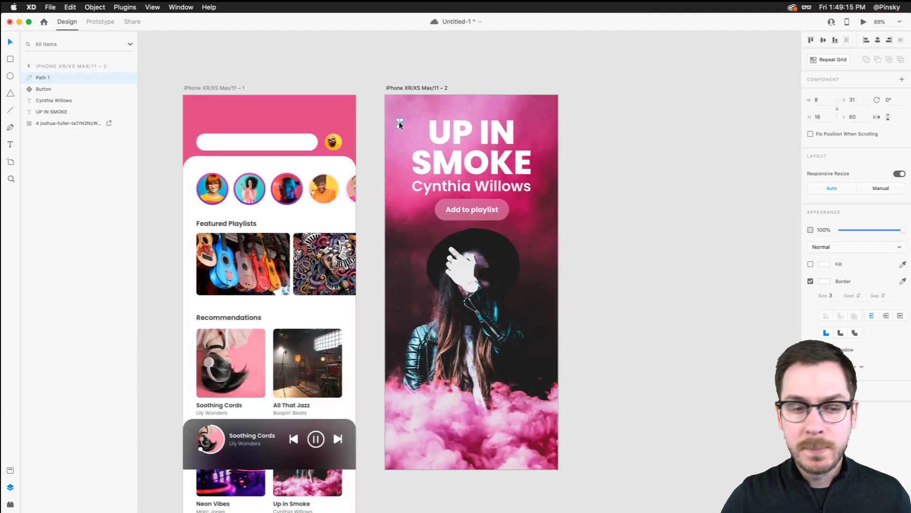
left_click(639, 144)
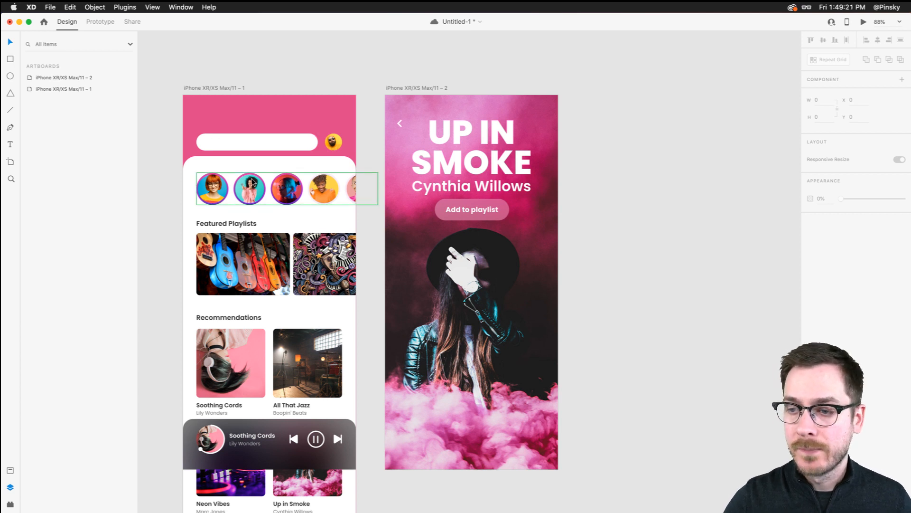
- Switch to Prototype mode and save the document
scroll(248, 175, "down", 2)
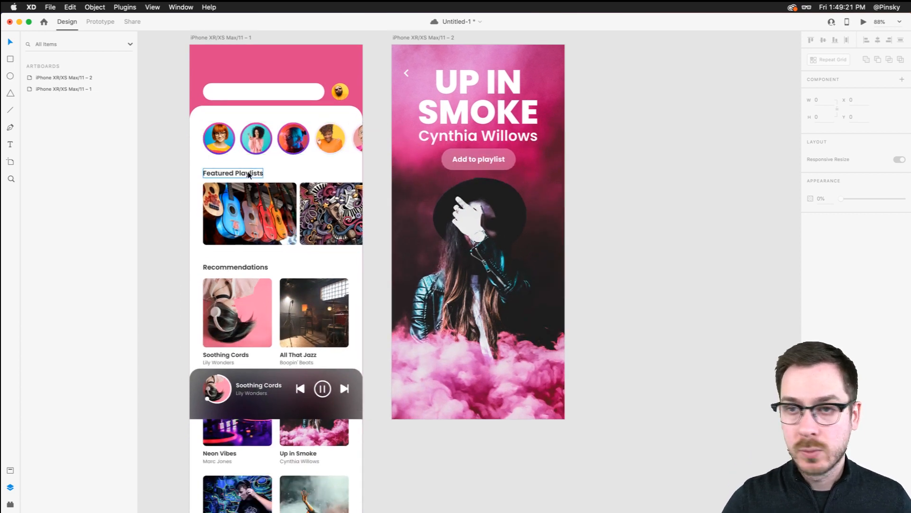
left_click(89, 23)
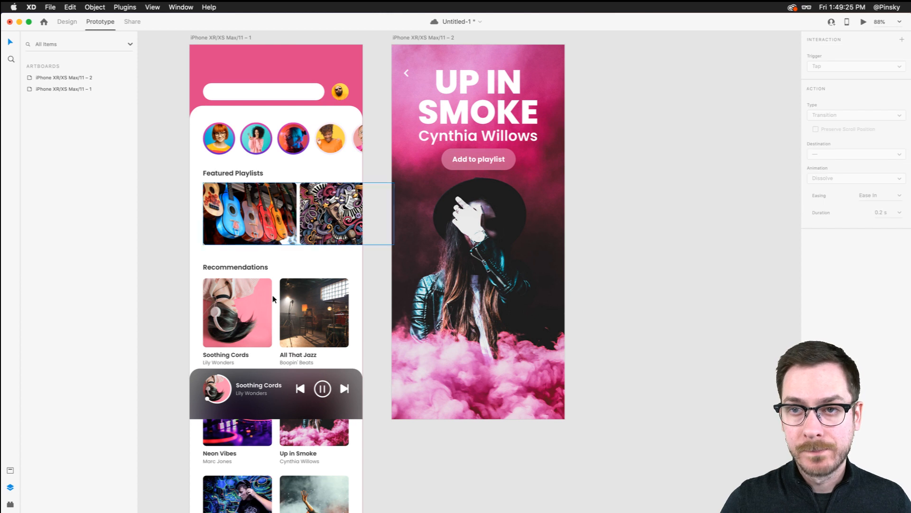
scroll(319, 432, "down", 2)
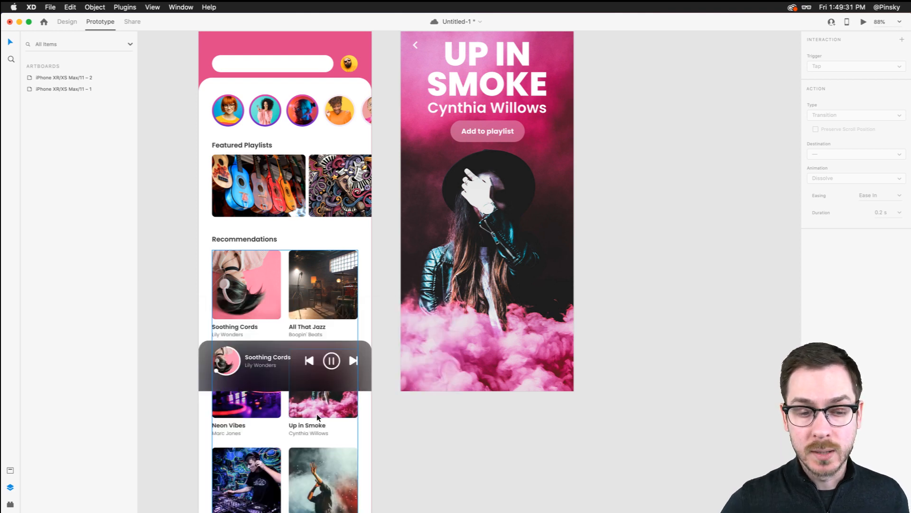
key("super+s")
scroll(317, 414, "up", 2)
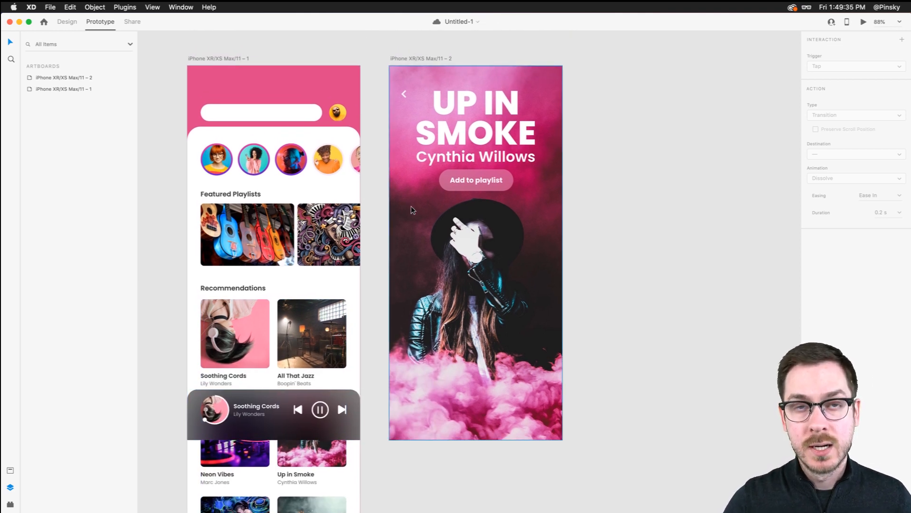
- Link the Up in Smoke cover image in the Recommendations grid to the second artboard as a tap transition
scroll(315, 369, "down", 4)
scroll(315, 370, "left", 1)
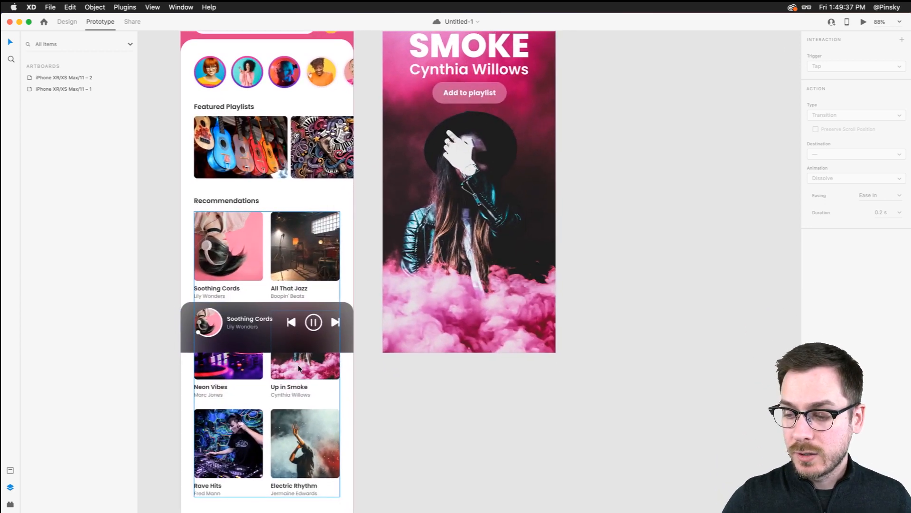
double_click(299, 368)
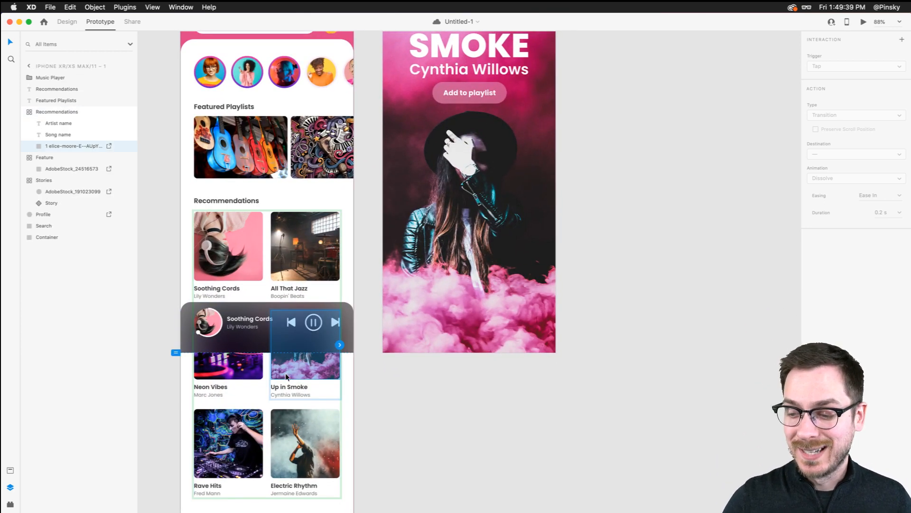
scroll(286, 375, "up", 5)
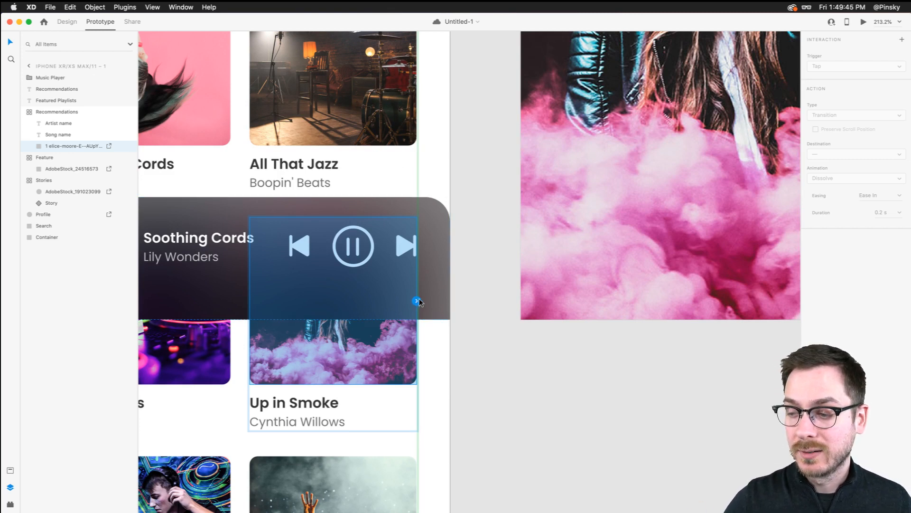
scroll(420, 302, "up", 3)
scroll(420, 303, "down", 3)
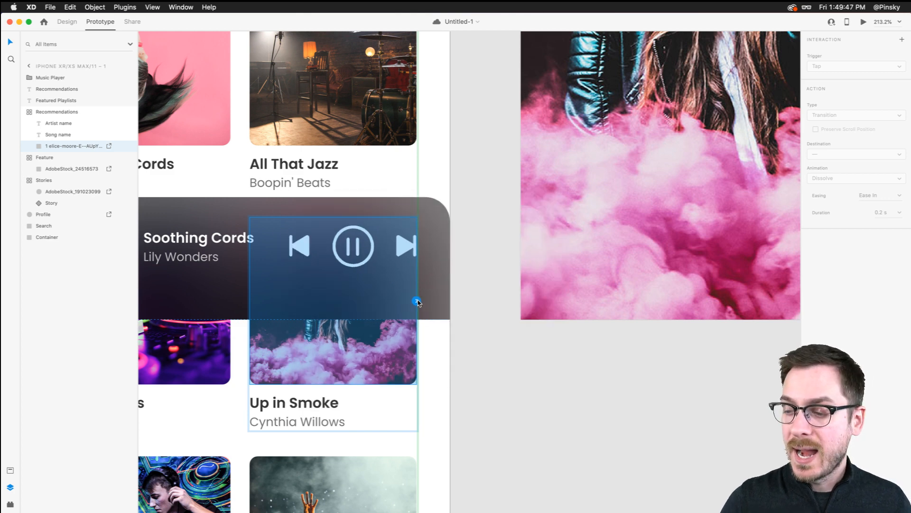
scroll(417, 301, "down", 5)
scroll(418, 304, "right", 2)
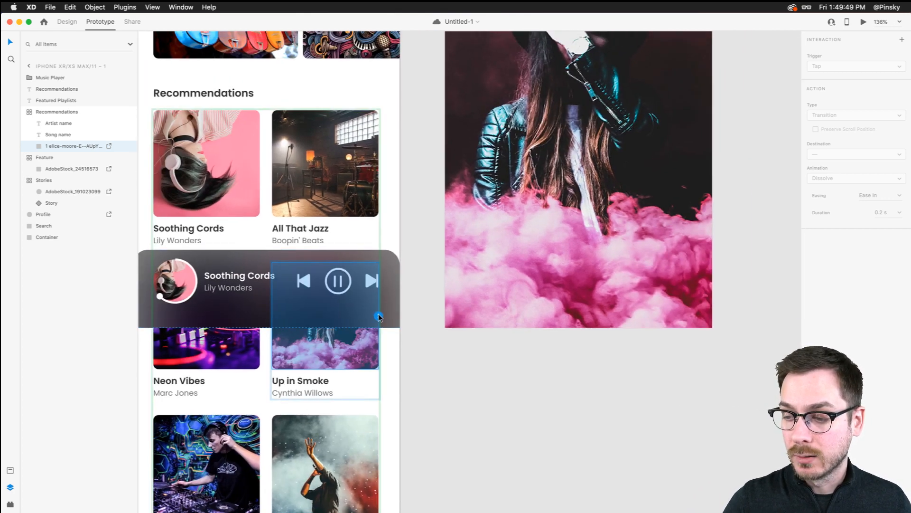
left_click_drag(378, 316, 515, 176)
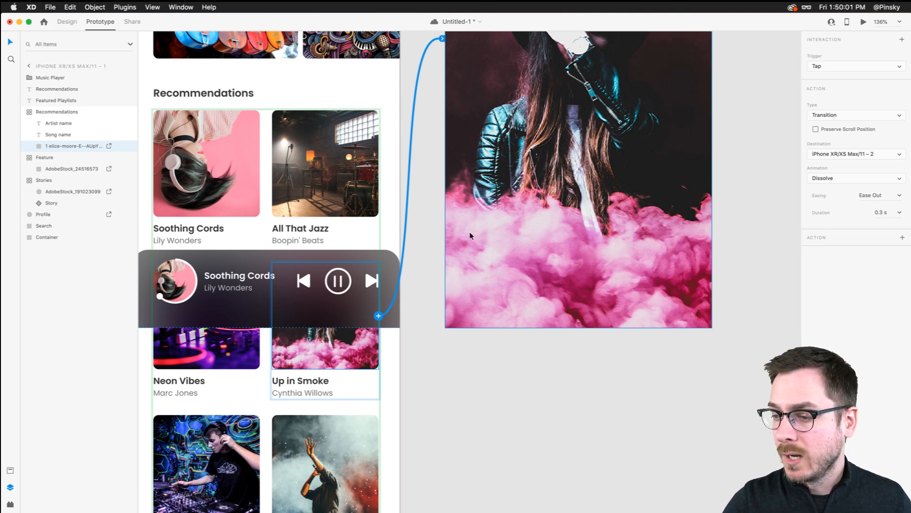
- Rename the second artboard, which holds the Up in Smoke screen, to Album
scroll(359, 205, "up", 2)
scroll(358, 205, "up", 1)
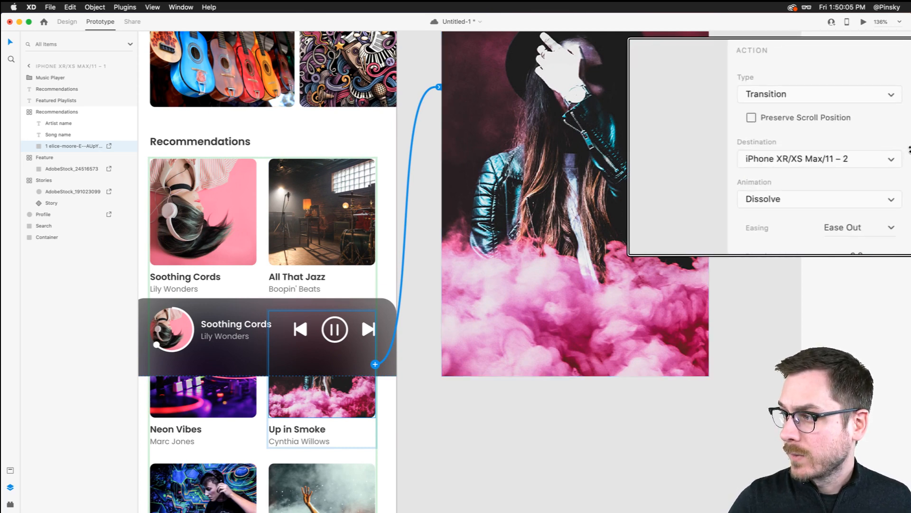
scroll(698, 137, "up", 10)
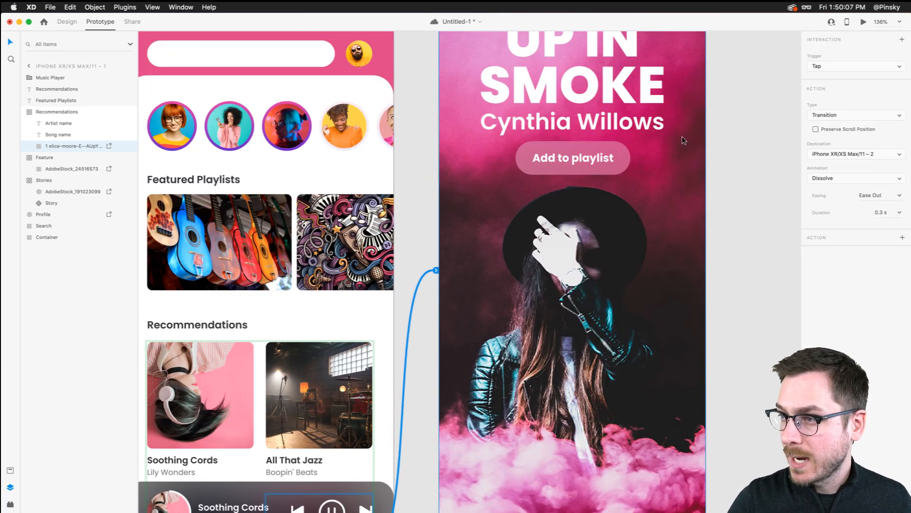
double_click(453, 80)
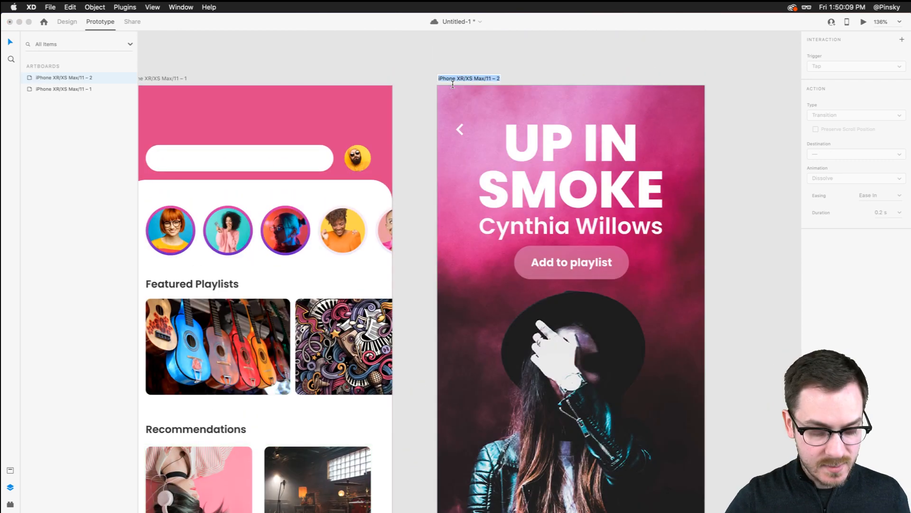
type("A")
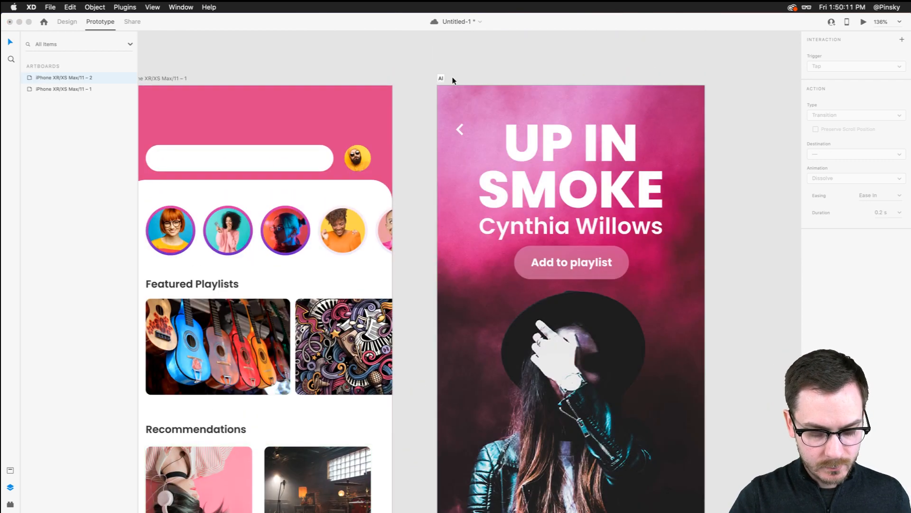
type("lbum")
key("Return")
- Rename the first artboard to Home
scroll(371, 91, "left", 2)
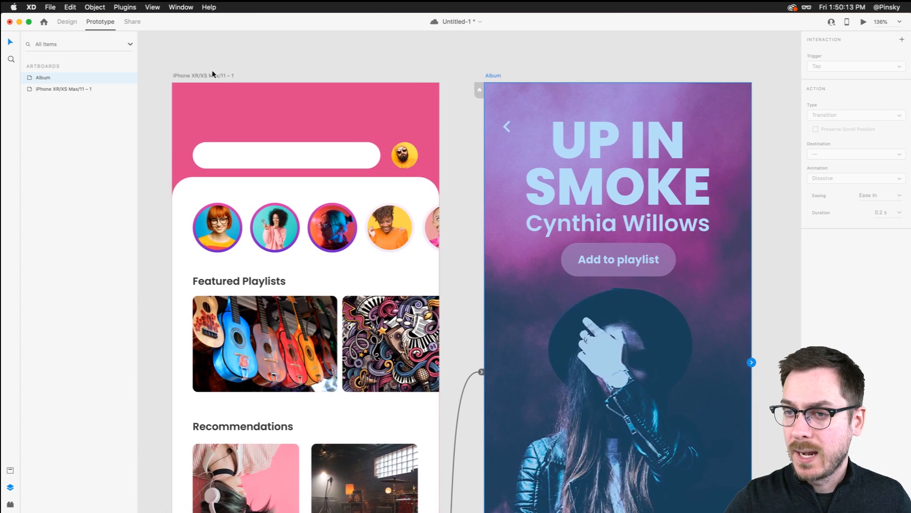
double_click(211, 72)
type("Home")
key("Return")
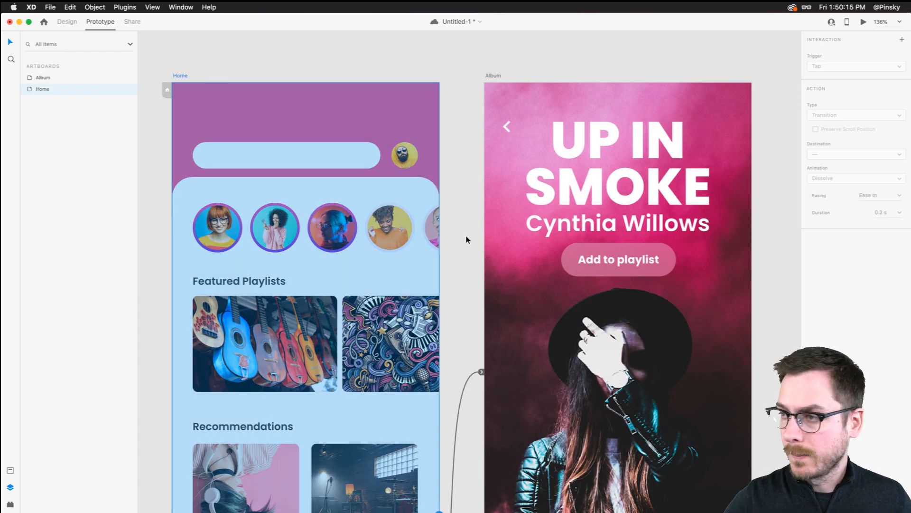
- Select the link from the Up in Smoke cover, save the document, and set the transition animation to Slide Up
scroll(454, 346, "down", 5)
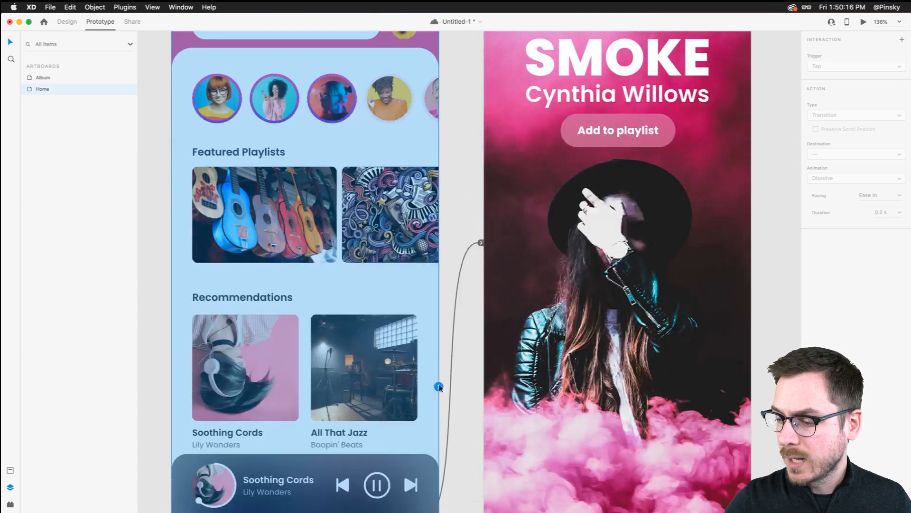
left_click(449, 409)
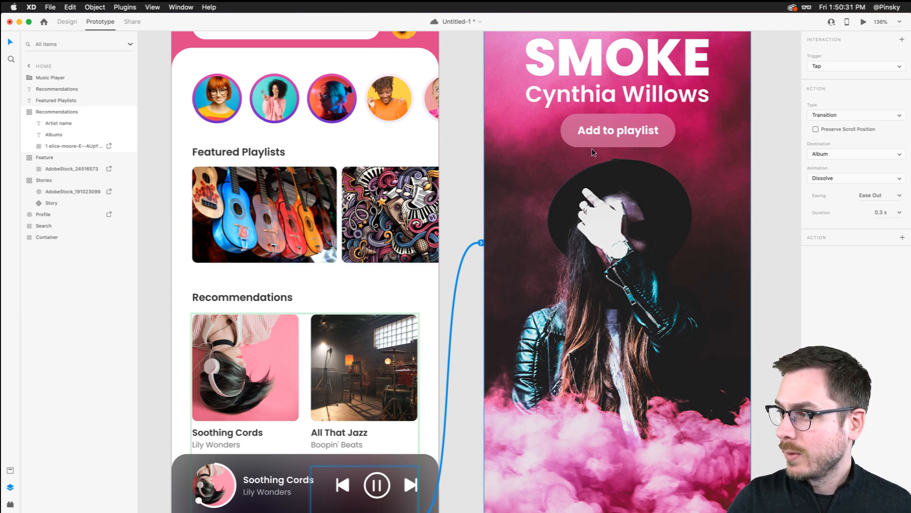
key("super+s")
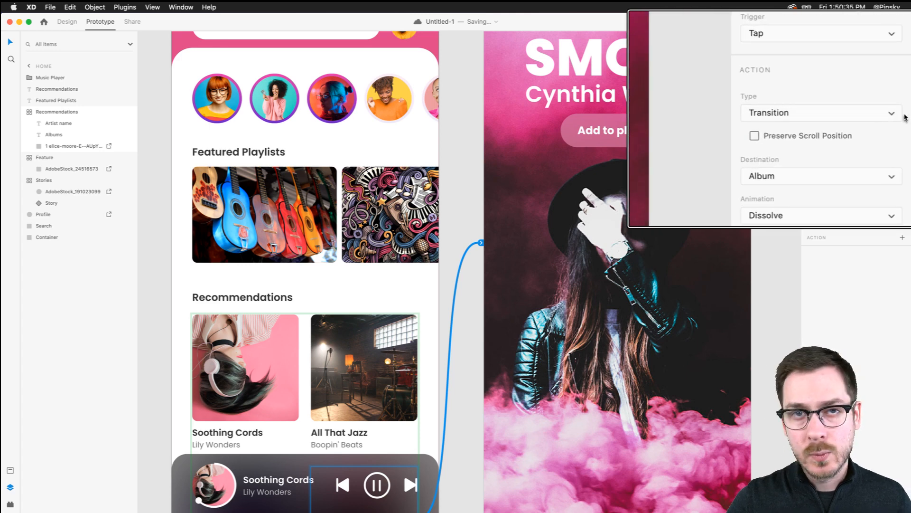
left_click(900, 115)
left_click(882, 112)
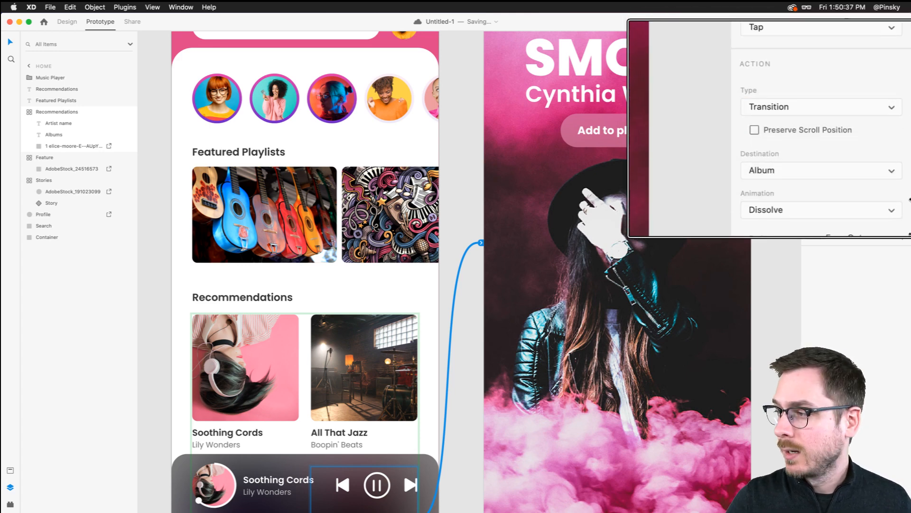
left_click(843, 179)
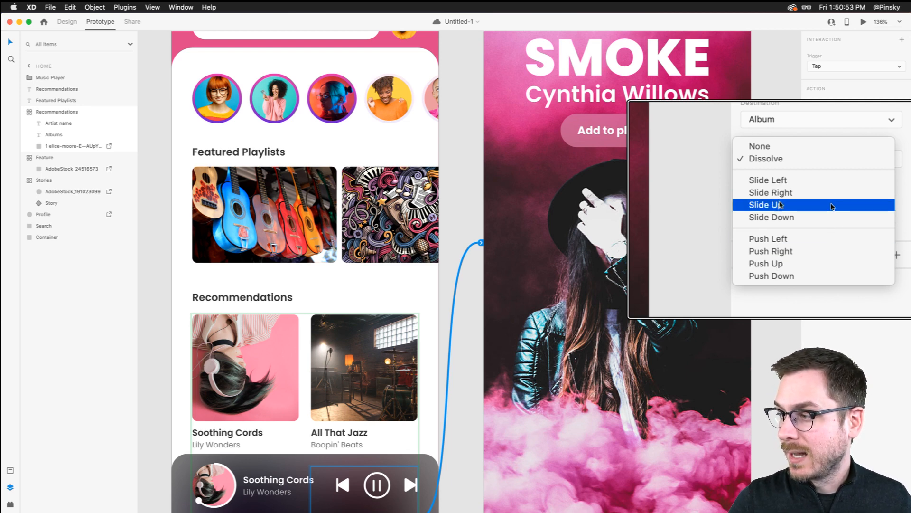
left_click(780, 205)
- Set the Up in Smoke transition's easing to Ease In-Out and its duration to 0.4 s
left_click(896, 188)
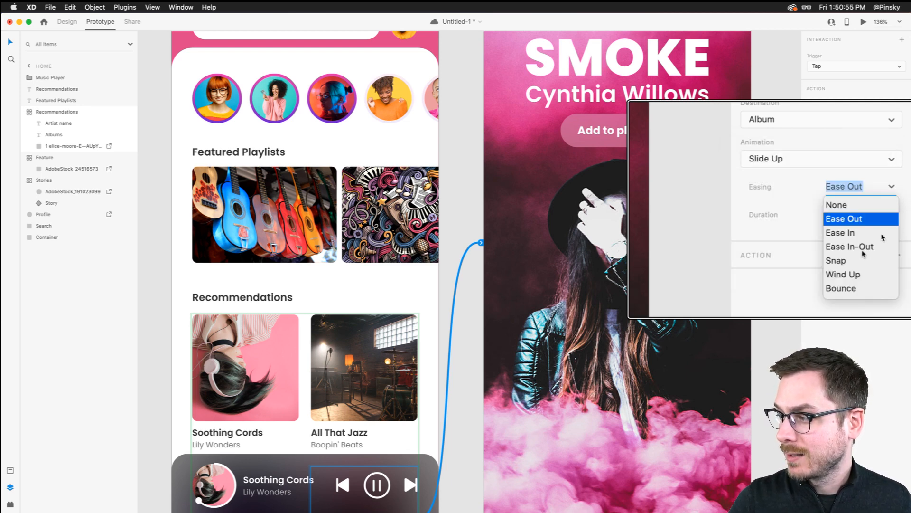
left_click(863, 247)
left_click(891, 214)
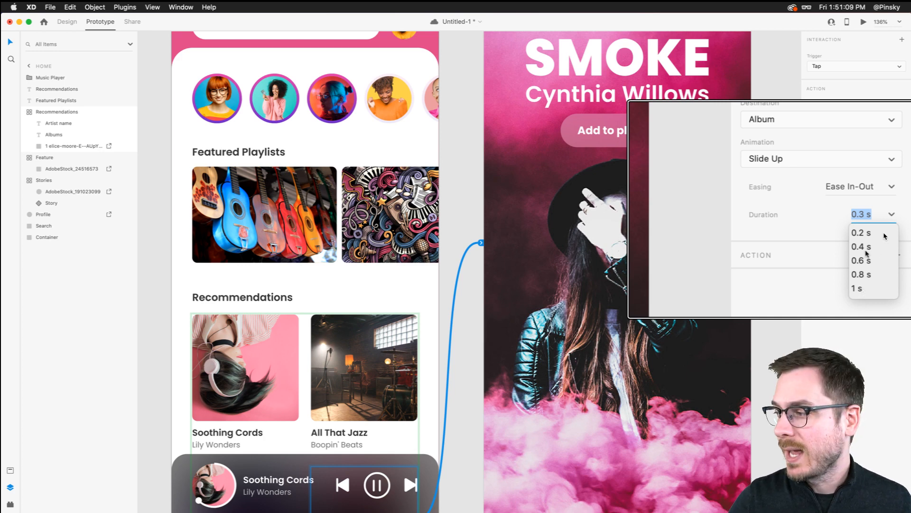
left_click(866, 247)
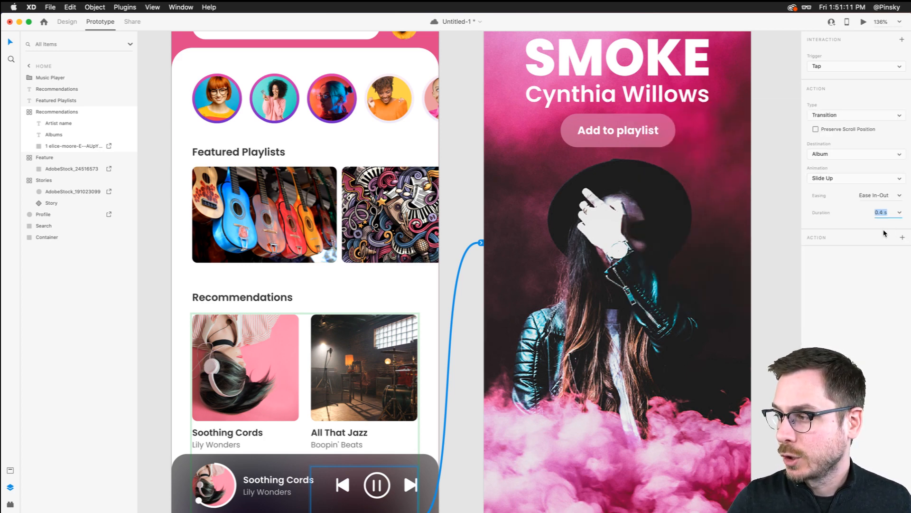
- Preview the prototype from Home, test the Up in Smoke cover's transition to the Album screen, and close the preview
left_click(865, 22)
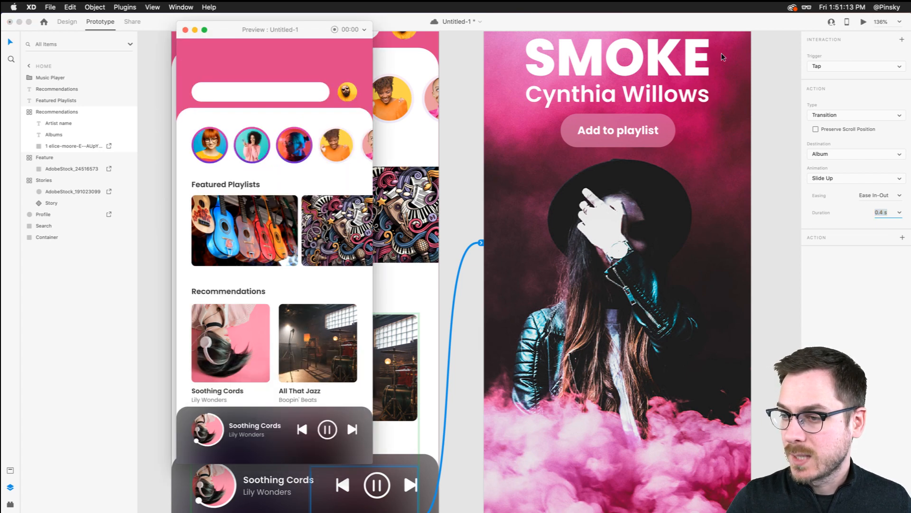
scroll(478, 127, "left", 10)
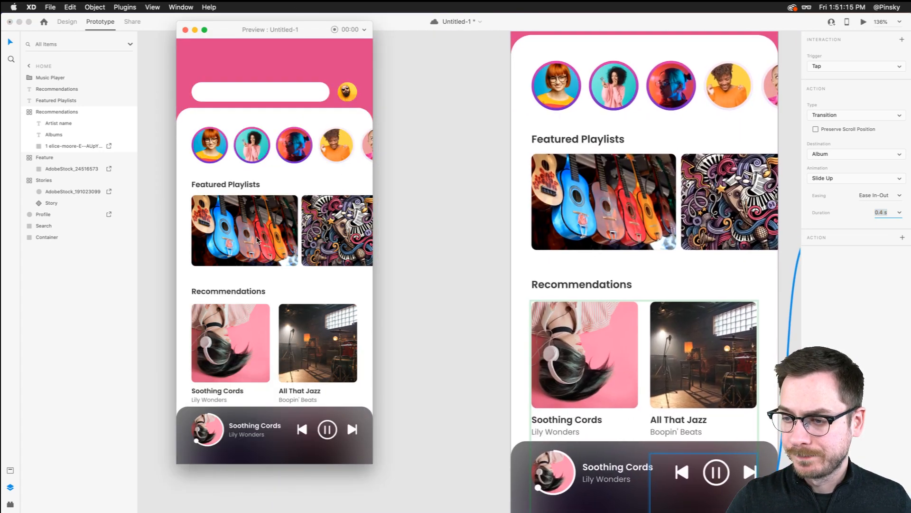
scroll(270, 249, "down", 5)
scroll(269, 251, "up", 4)
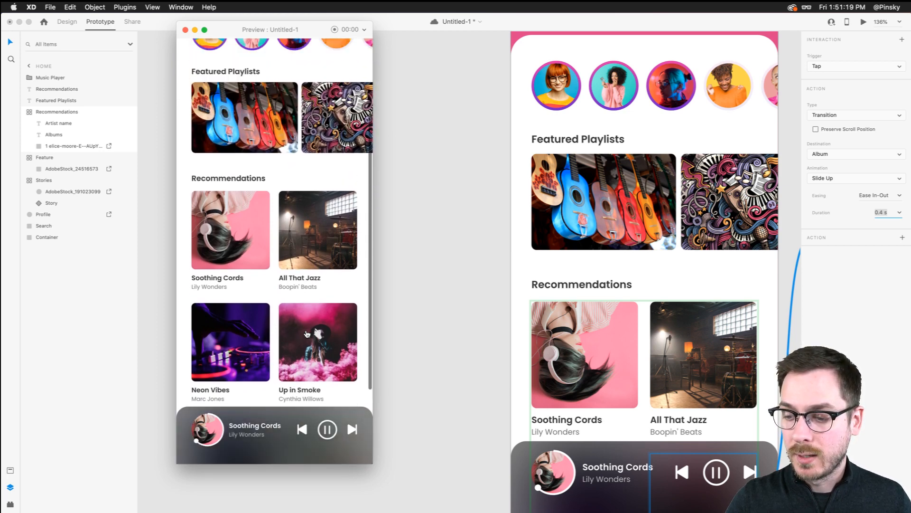
left_click(307, 316)
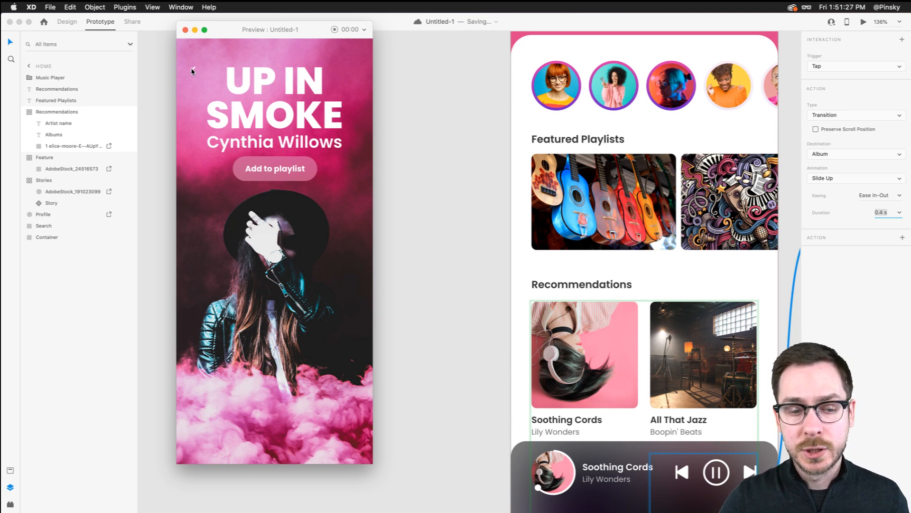
left_click(185, 30)
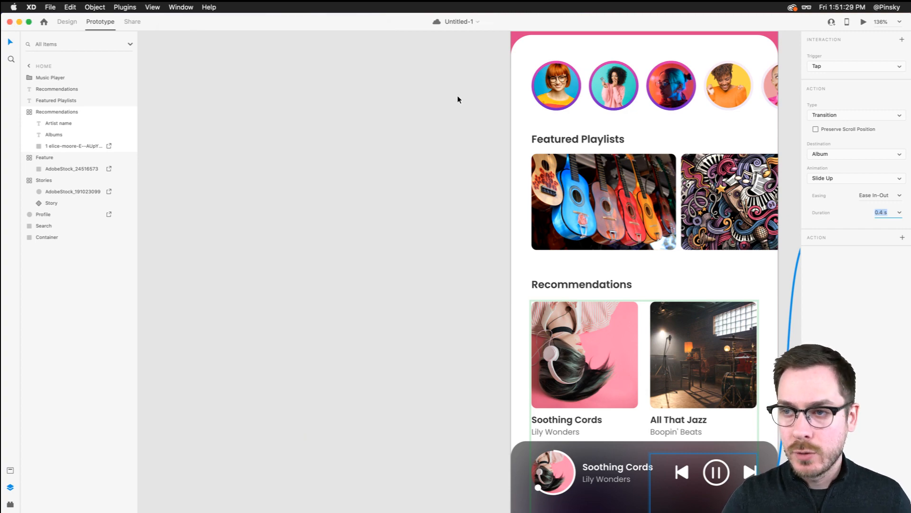
scroll(458, 96, "right", 10)
scroll(509, 99, "down", 5)
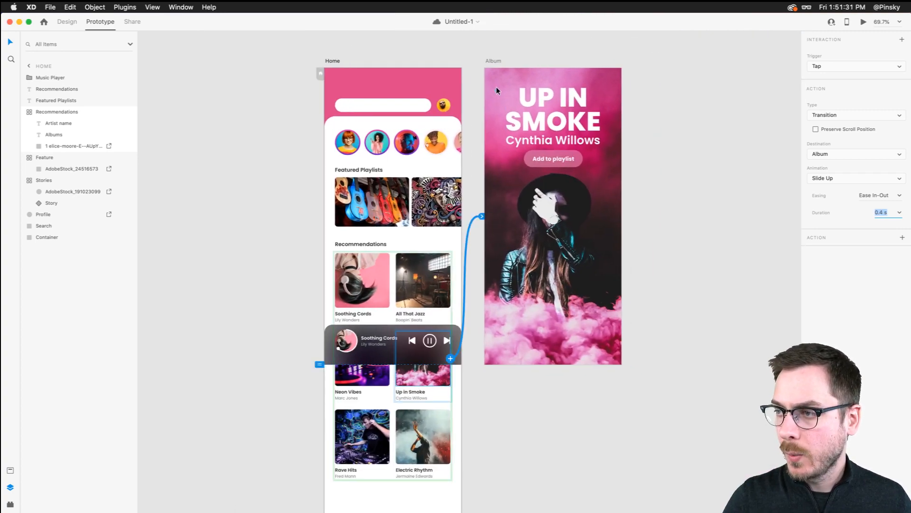
scroll(496, 87, "up", 10)
left_click(494, 91)
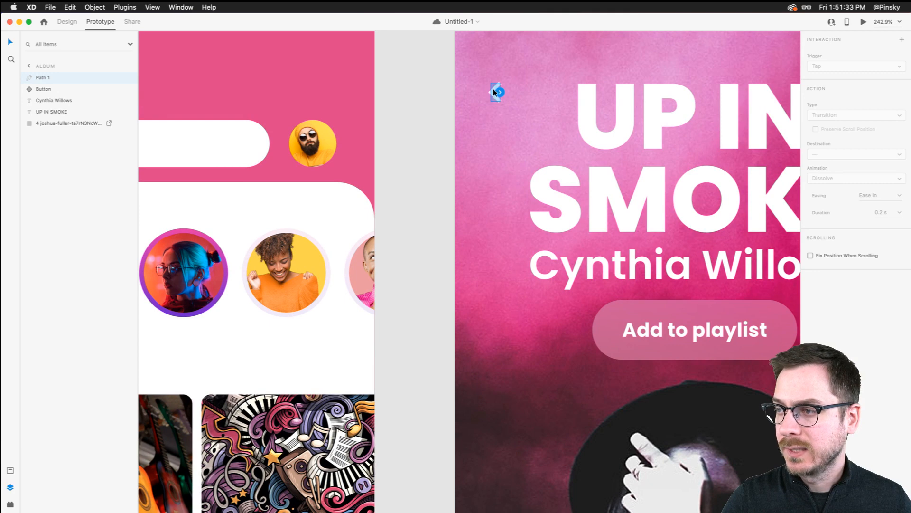
mouse_move(501, 92)
left_mouse_down()
mouse_move(465, 197)
mouse_move(283, 241)
mouse_move(502, 92)
mouse_move(492, 92)
left_mouse_up()
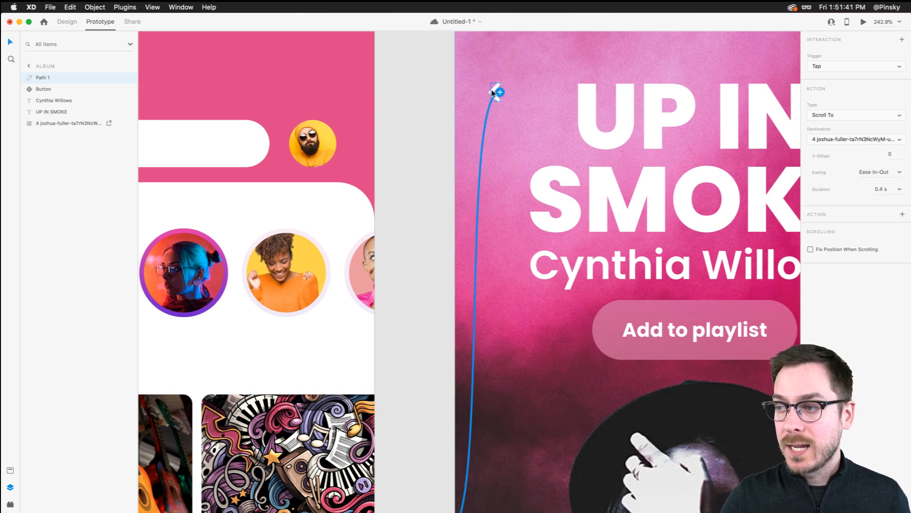
key("super+0")
left_click(447, 116)
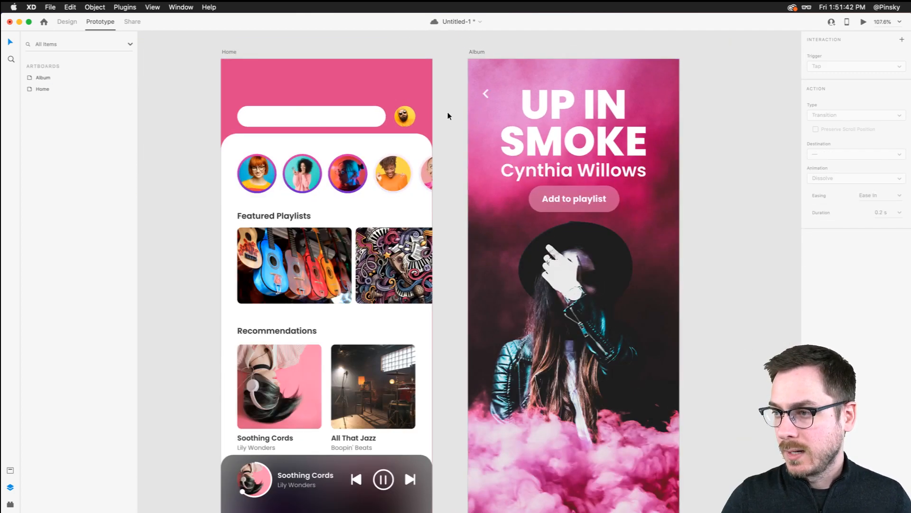
left_click(482, 94)
left_click(464, 278)
- Add a tap interaction to the back chevron on the Album artboard with the Previous Artboard action
left_click(486, 93)
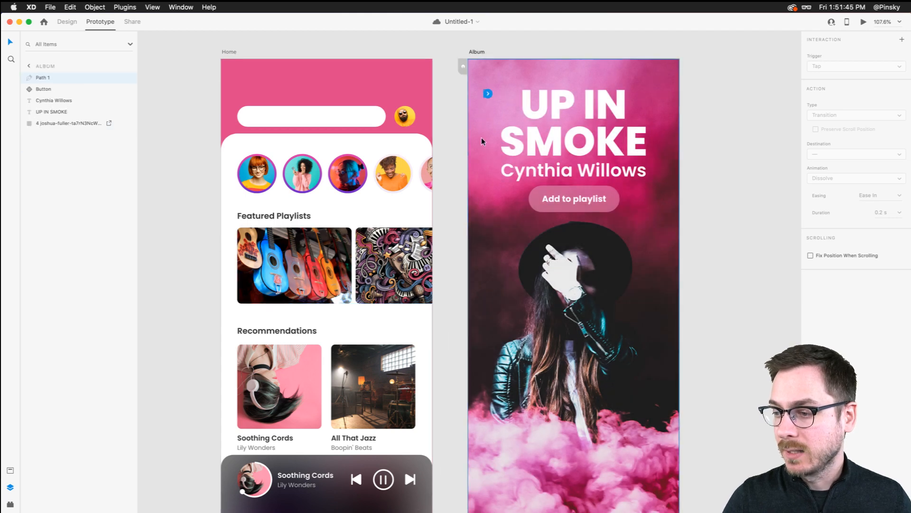
scroll(486, 92, "up", 5)
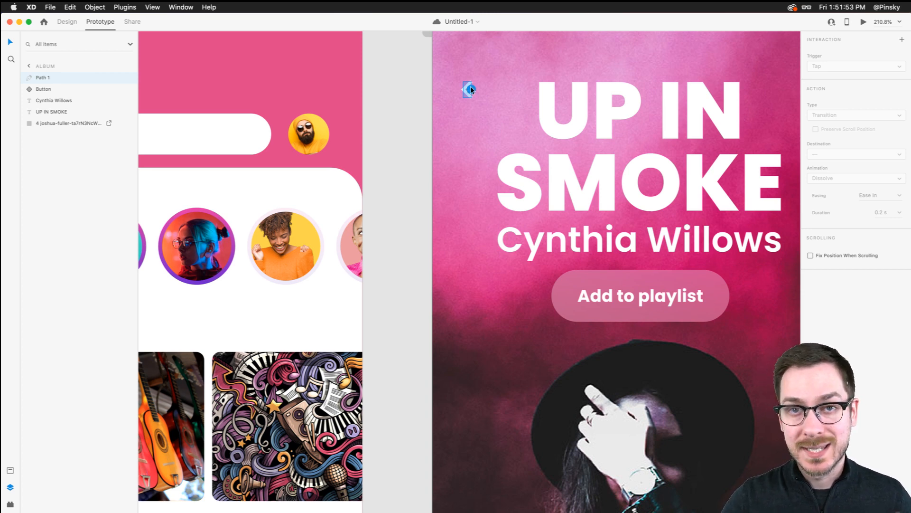
left_click(470, 90)
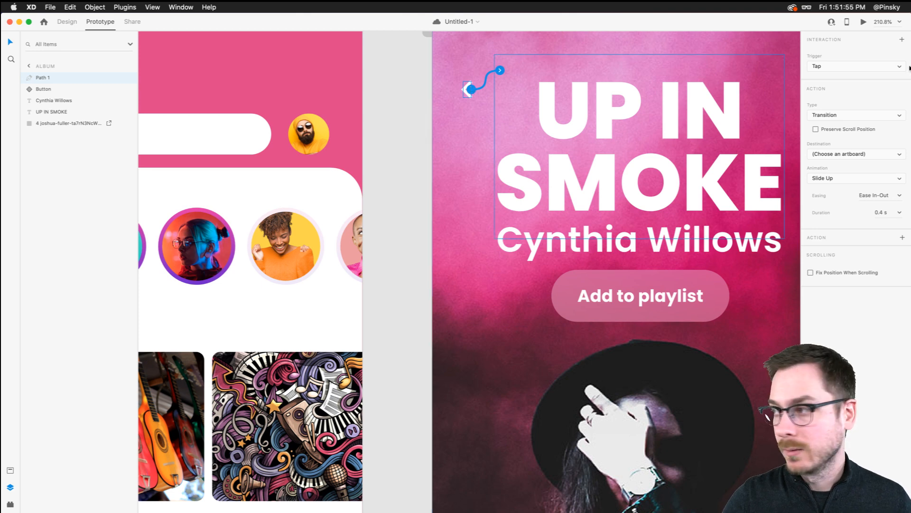
left_click(897, 115)
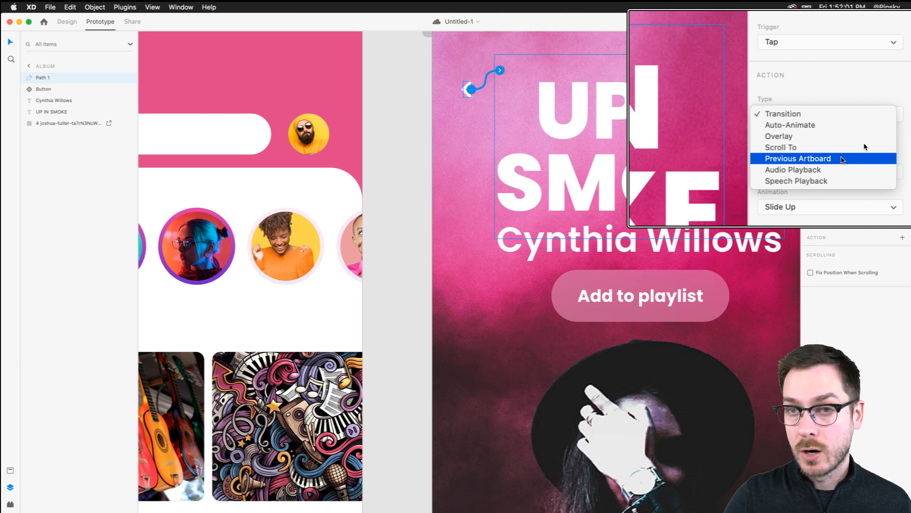
left_click(842, 159)
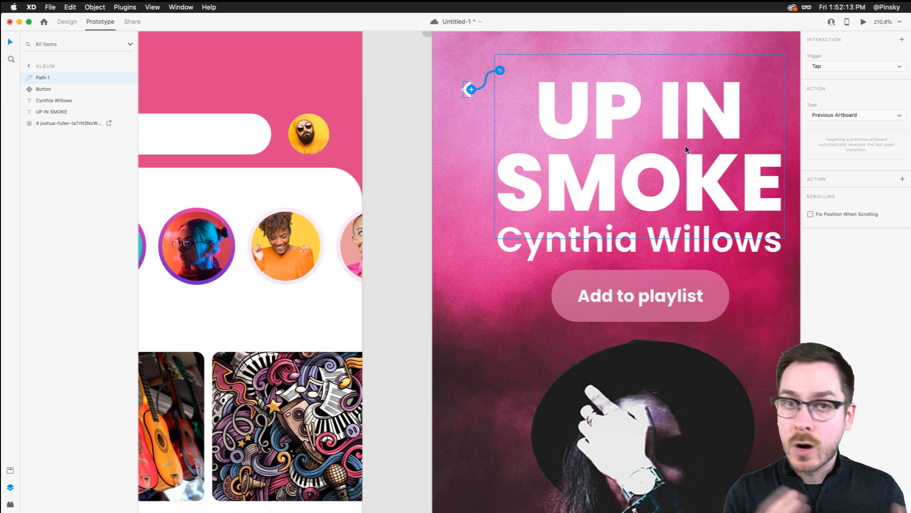
key("super+0")
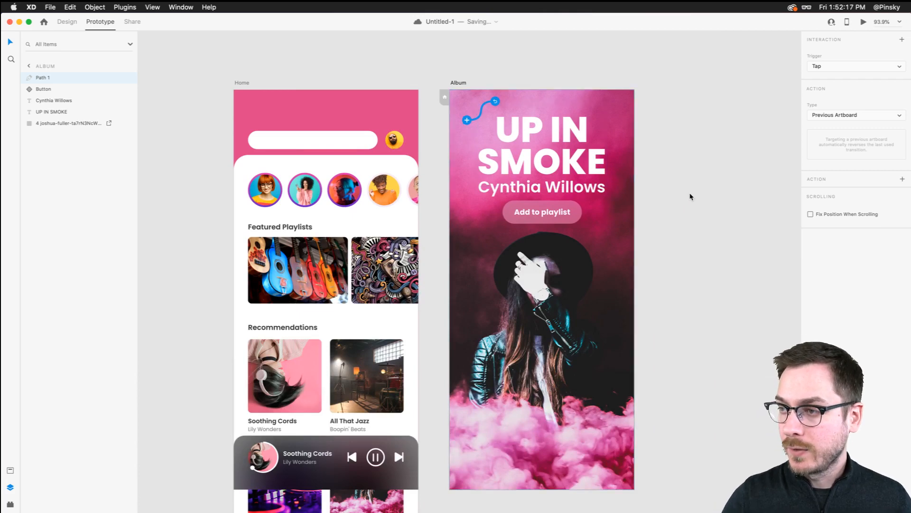
- Preview the prototype from Home, opening the Album screen through the Up in Smoke cover and returning with the back chevron
scroll(690, 195, "right", 5)
scroll(517, 174, "up", 5)
scroll(518, 174, "up", 2)
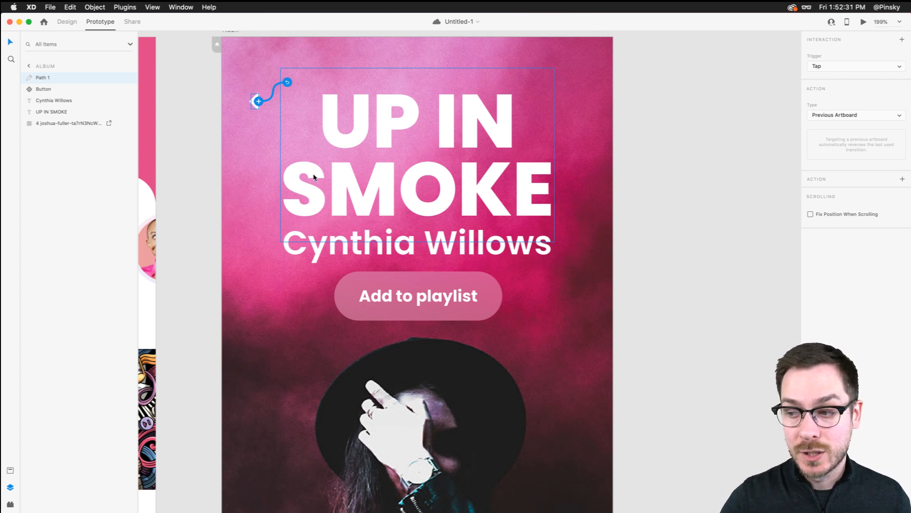
scroll(316, 178, "down", 5)
scroll(316, 178, "left", 3)
left_click(298, 179)
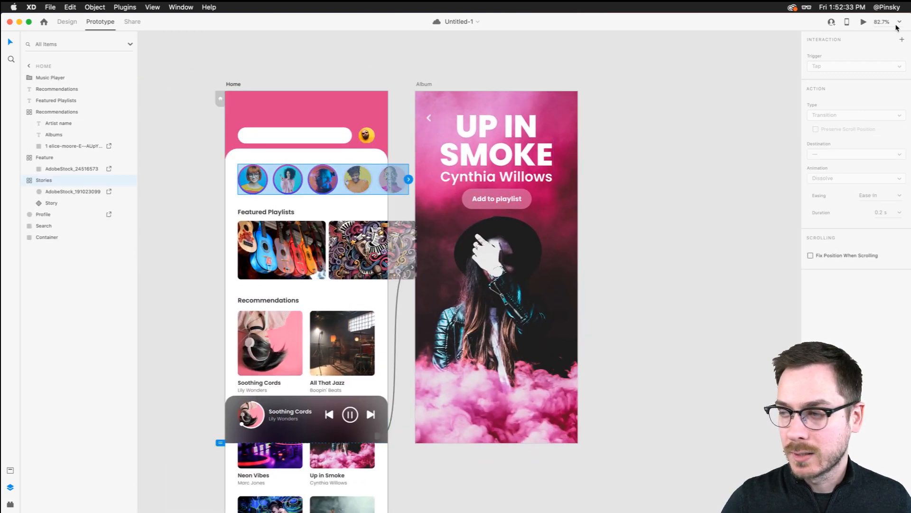
left_click(863, 22)
scroll(581, 174, "left", 5)
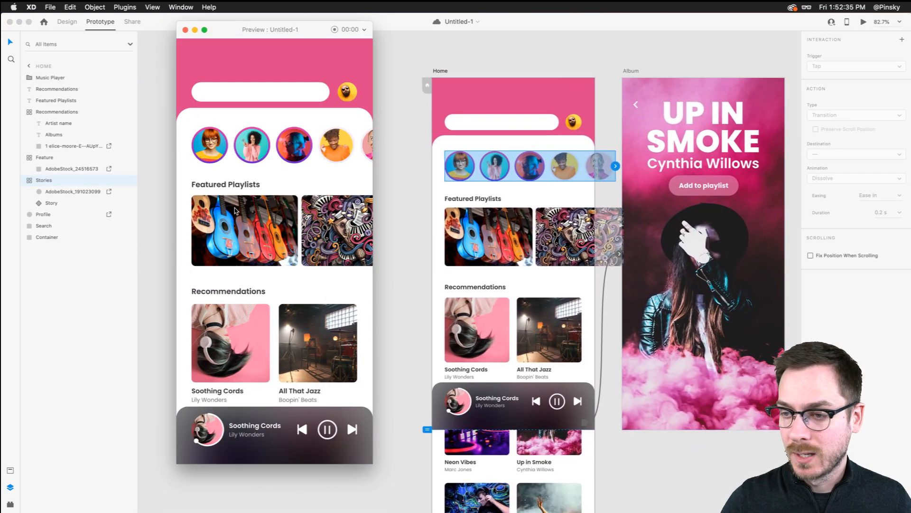
scroll(318, 324, "down", 5)
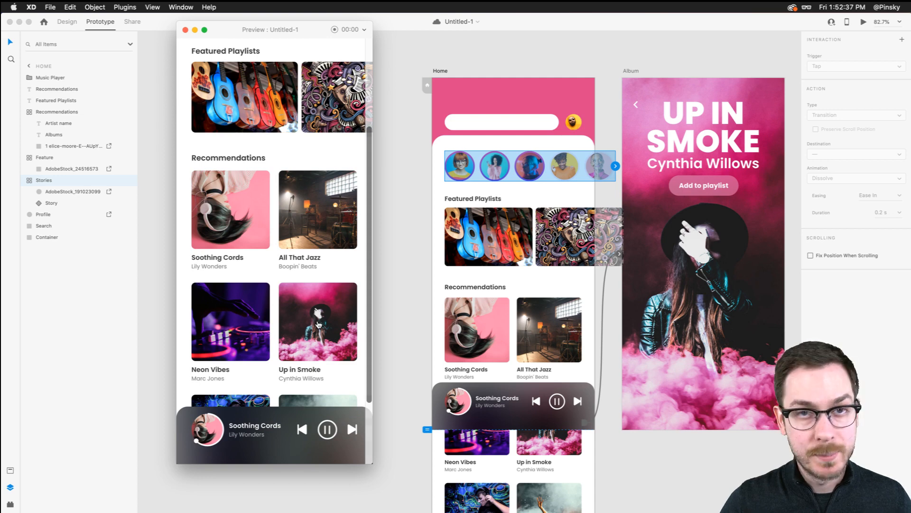
left_click(318, 323)
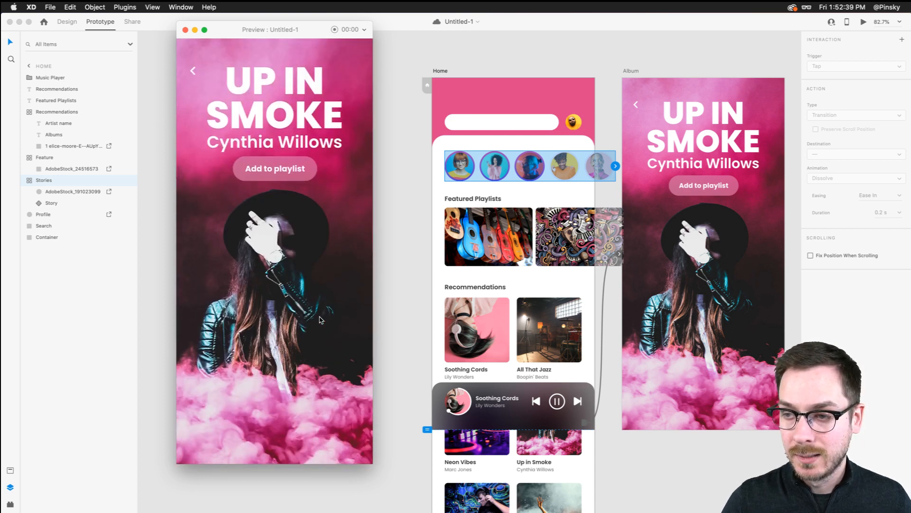
left_click(194, 72)
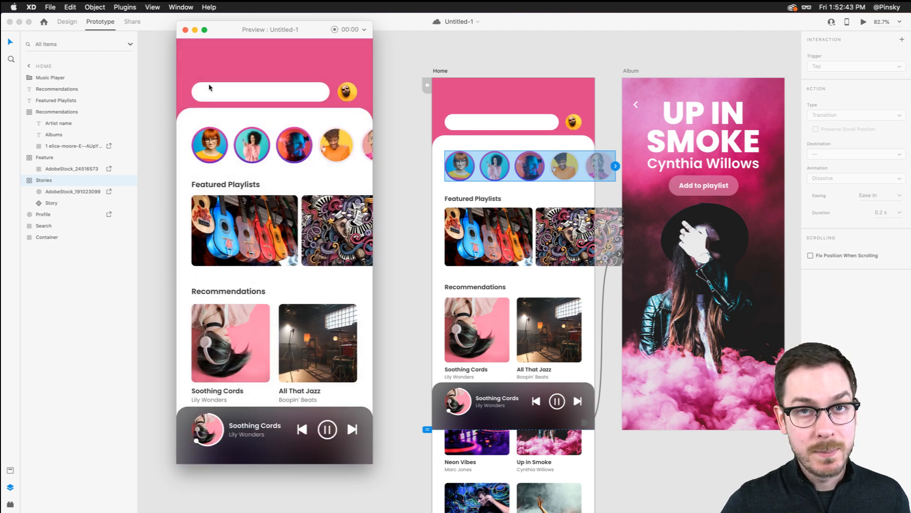
- Test the Up in Smoke cover and the Album back chevron once more in the preview, and close the preview window
scroll(339, 312, "down", 3)
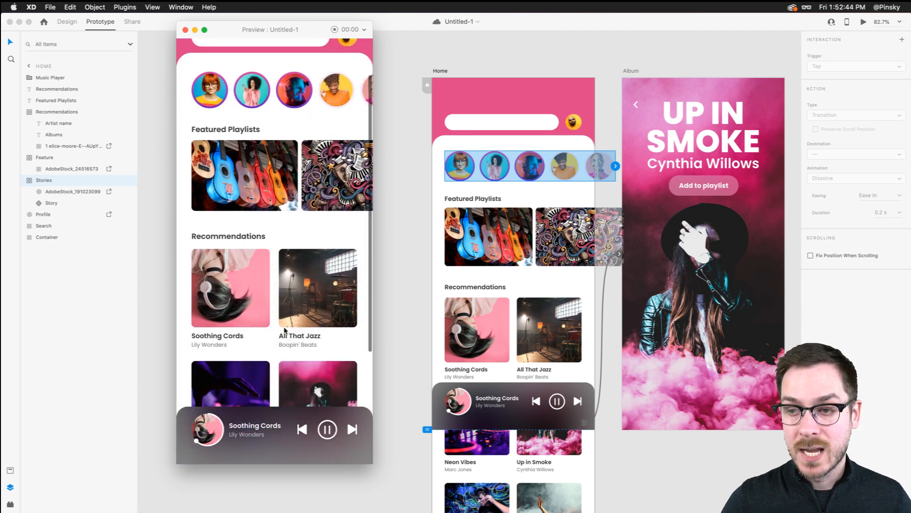
left_click(329, 387)
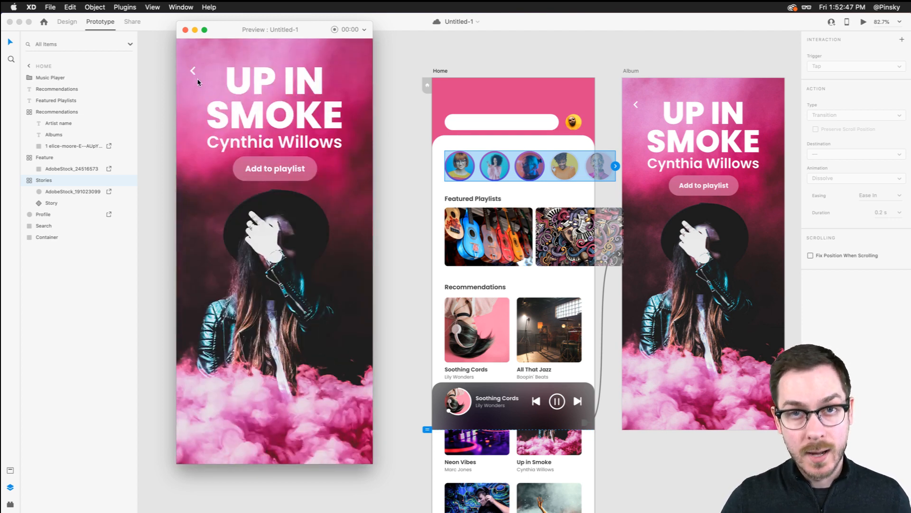
left_click(194, 72)
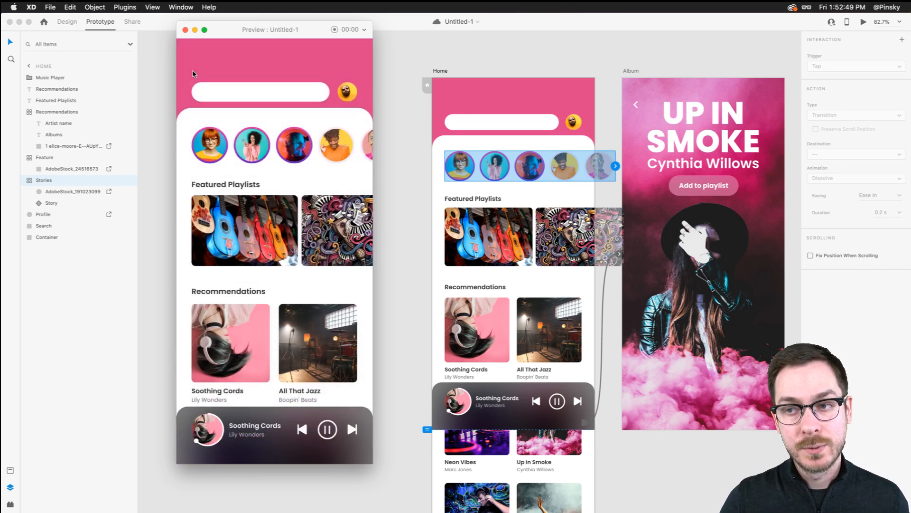
left_click(185, 30)
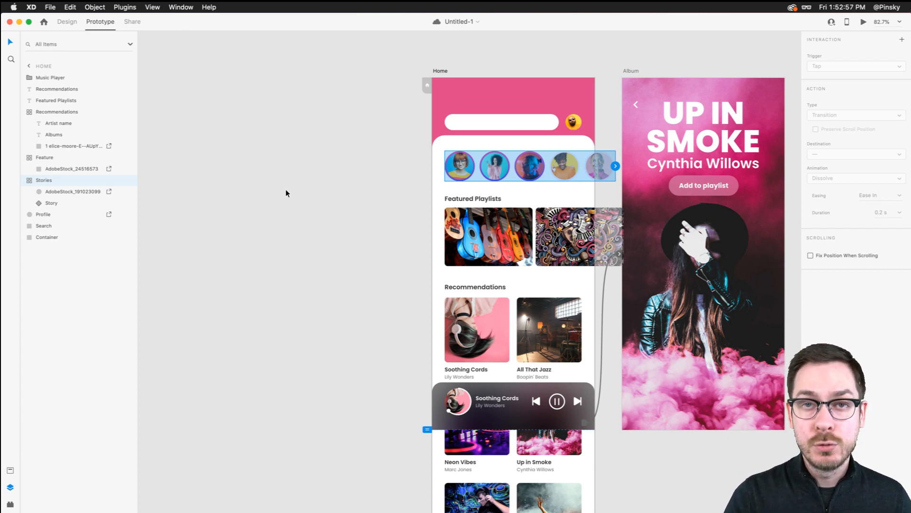
- Switch to sharing the prototype and keep the share link's view setting on Design Review
left_click(133, 23)
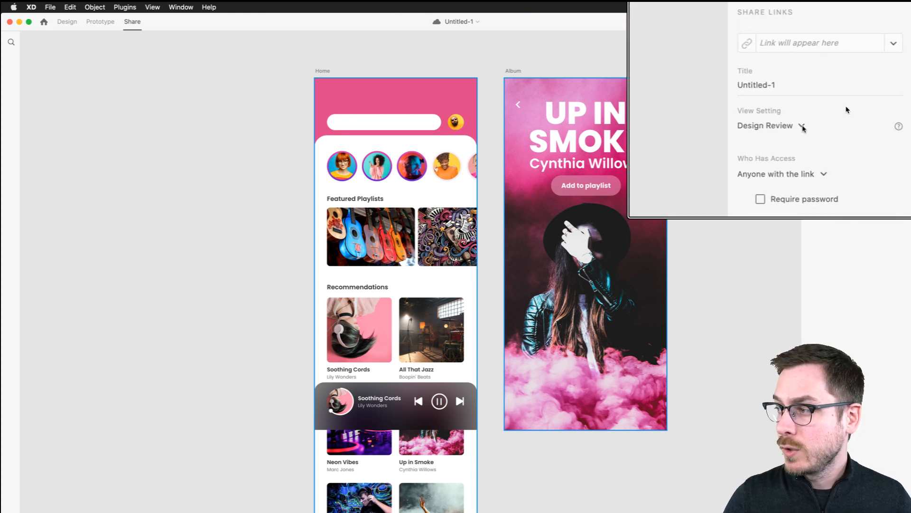
left_click(846, 108)
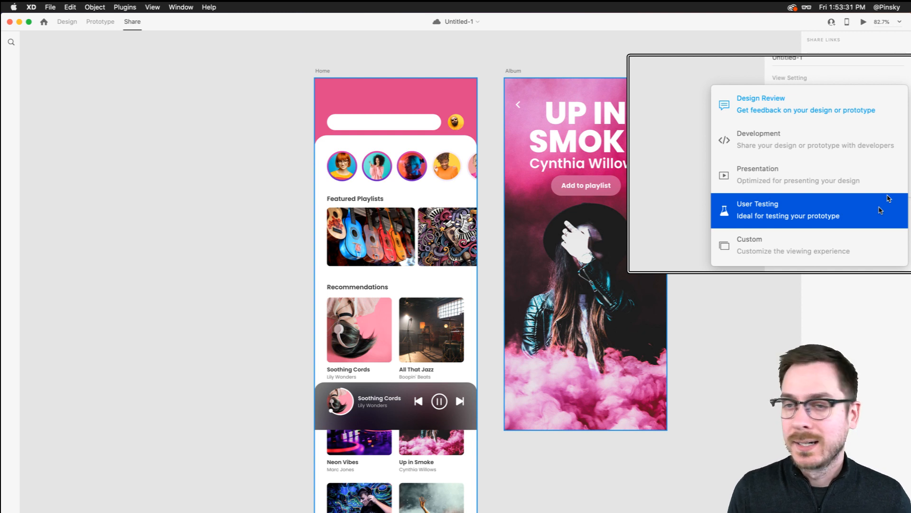
left_click(826, 119)
- Title the share link "Music Player"
double_click(850, 87)
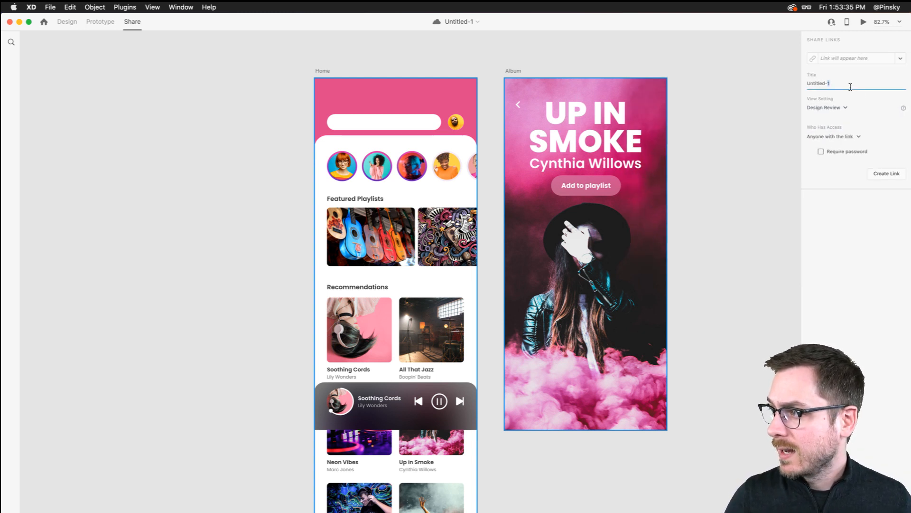
key("super+a")
type("Music Playue")
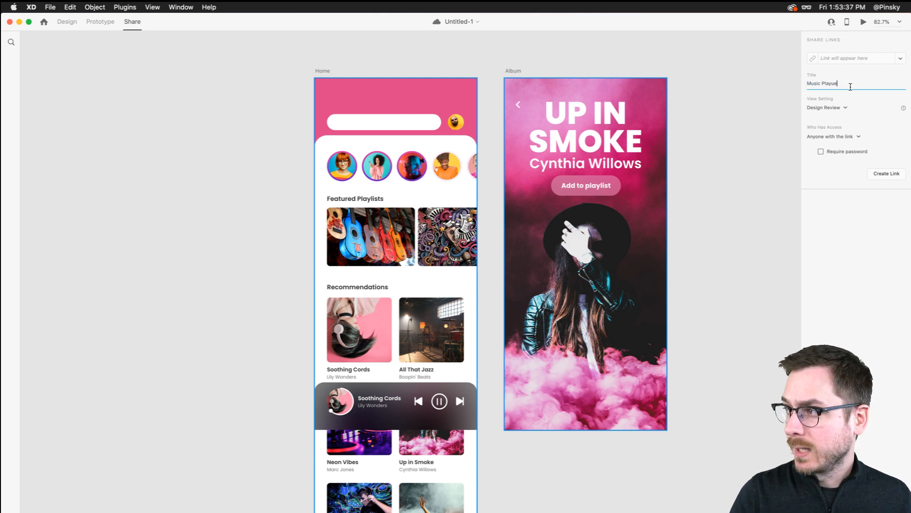
key("BackSpace")
key("BackSpace")
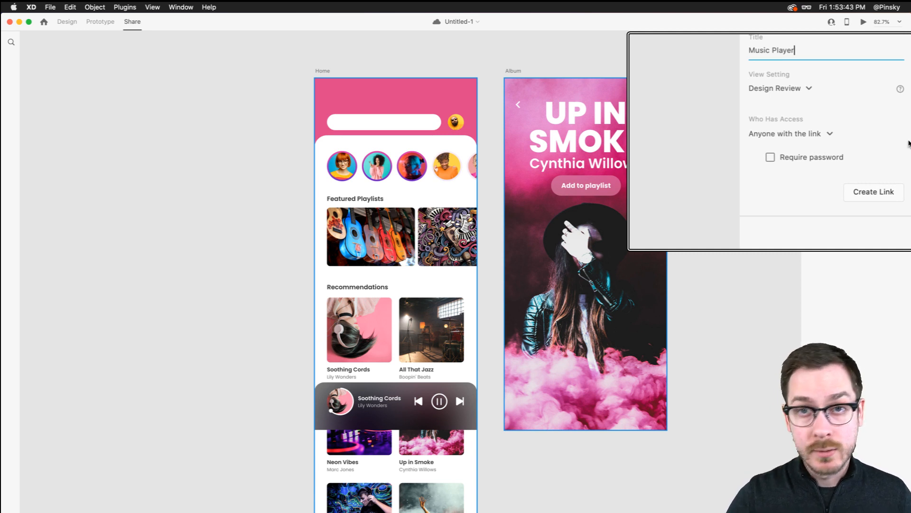
- Keep access on Anyone with the link, without a password, and create the share link
left_click(828, 134)
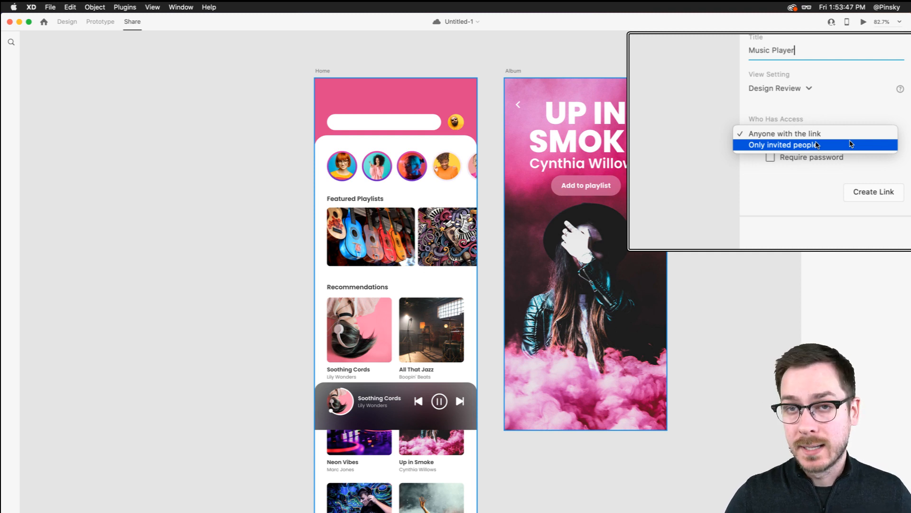
left_click(802, 190)
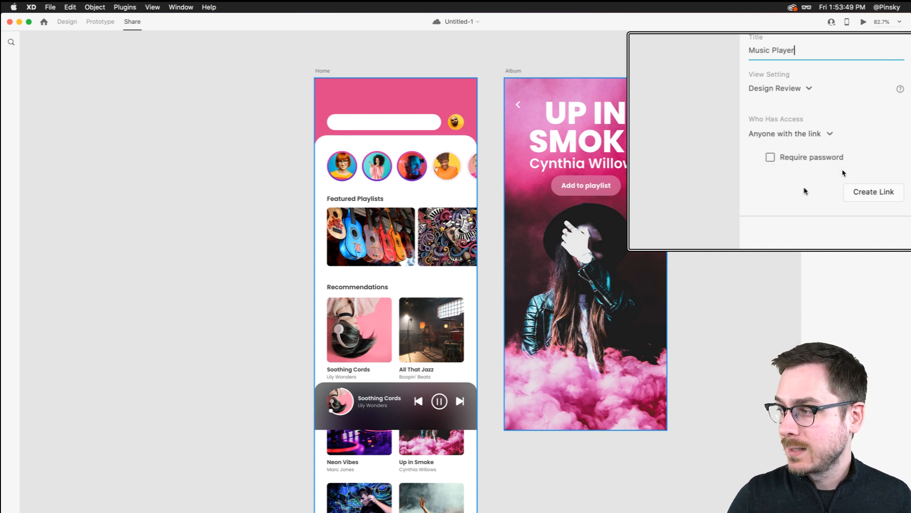
left_click(894, 175)
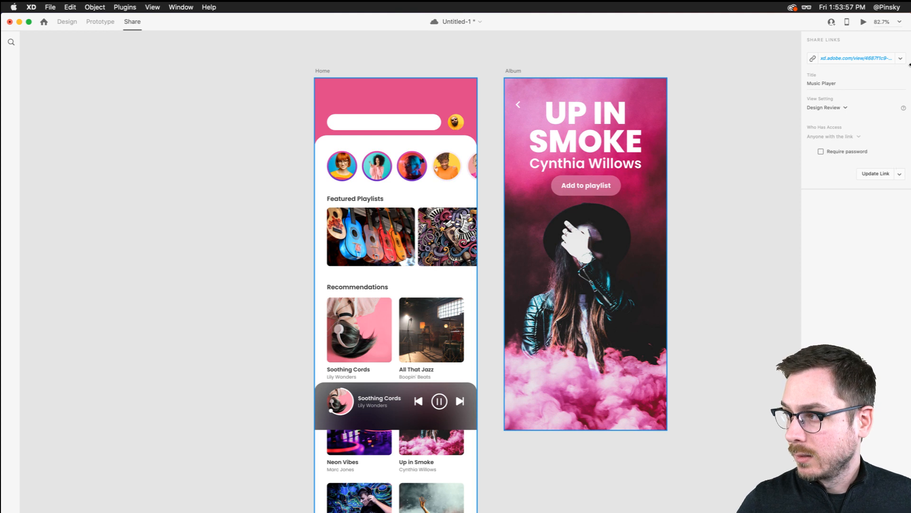
- Check the list of share links, open the Music Player link in Chrome, and move the browser window fully into view
left_click(900, 58)
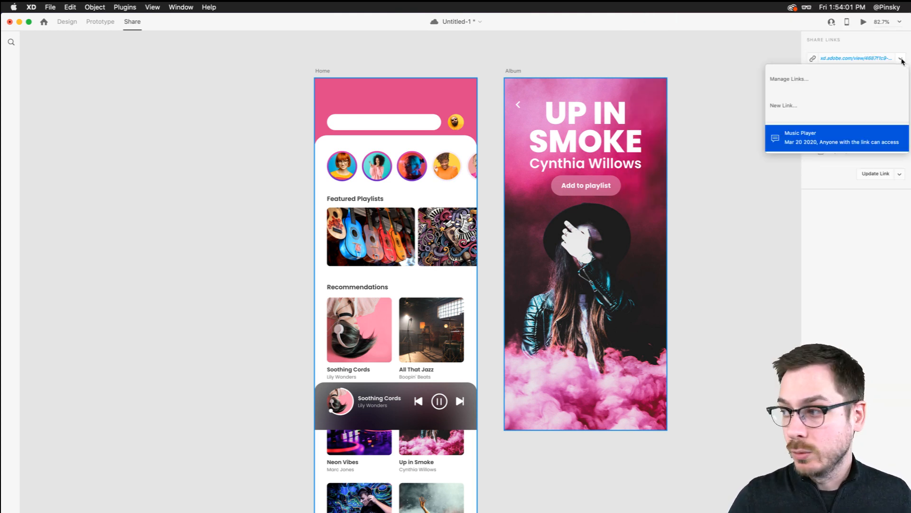
left_click(901, 59)
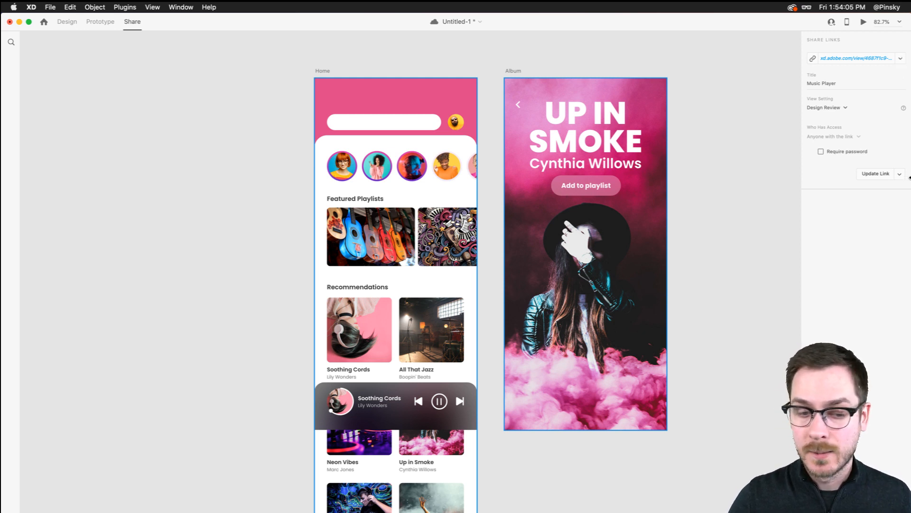
left_click(849, 58)
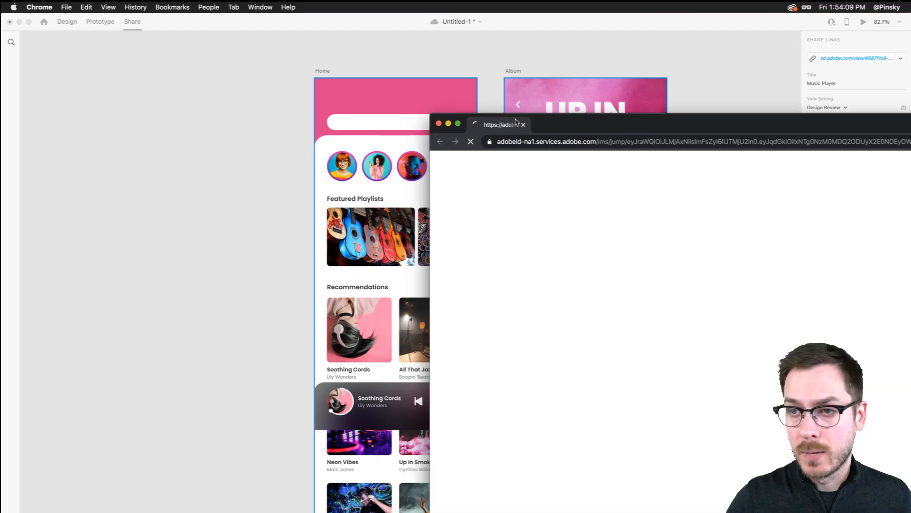
left_click_drag(450, 65, 194, 24)
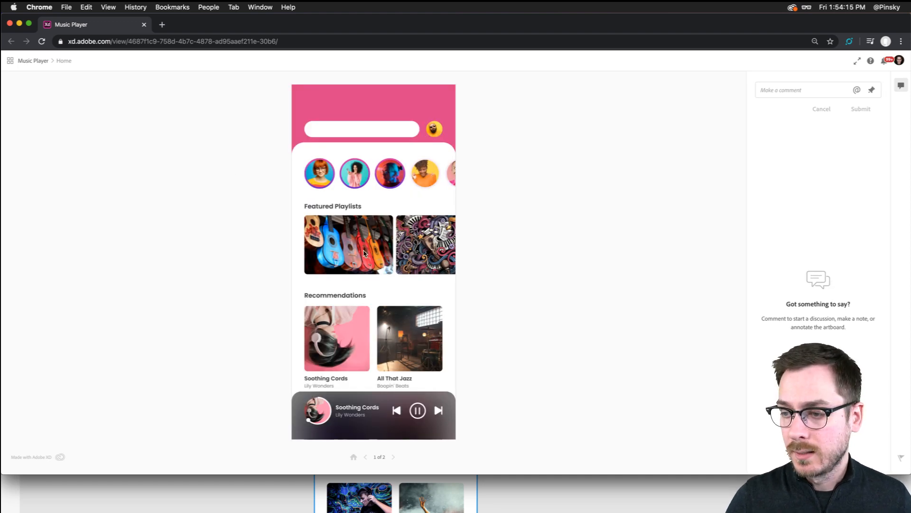
- Test the shared prototype in the browser by opening the Album screen through the Up in Smoke cover and returning with the back chevron
scroll(375, 275, "down", 5)
scroll(403, 332, "up", 1)
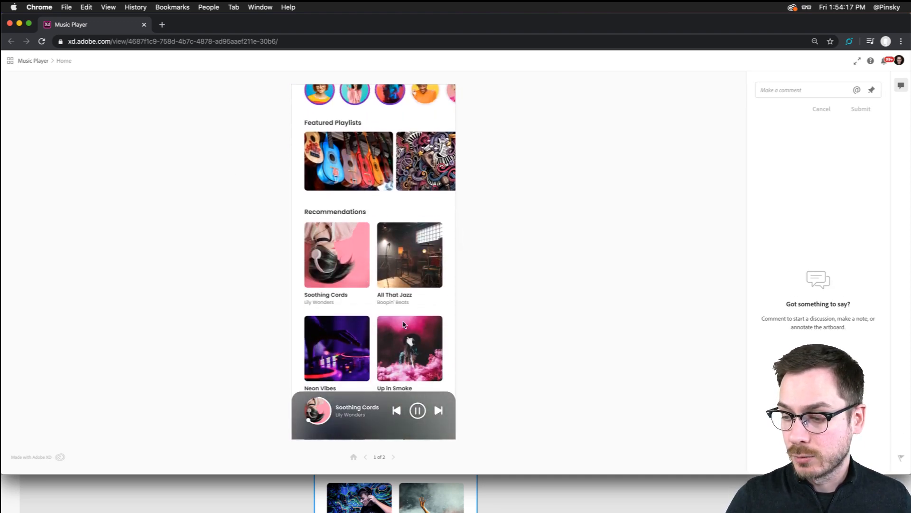
left_click(410, 343)
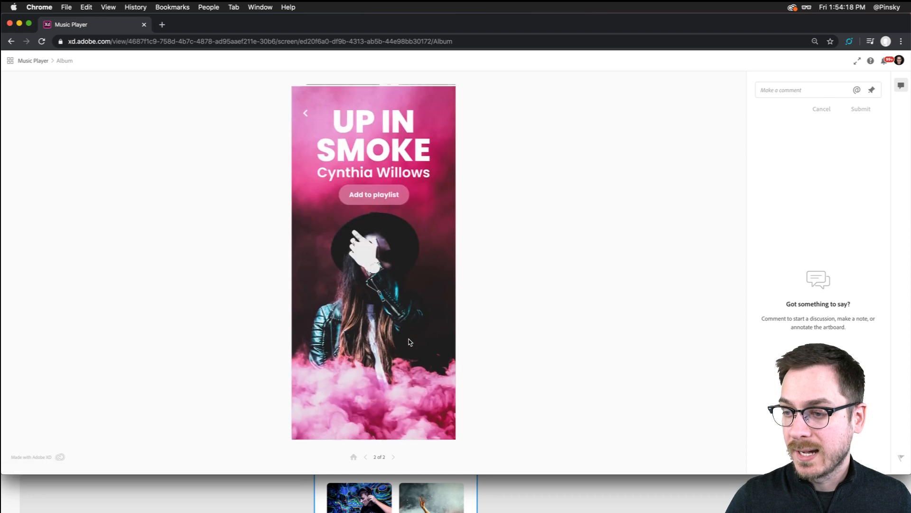
left_click(307, 113)
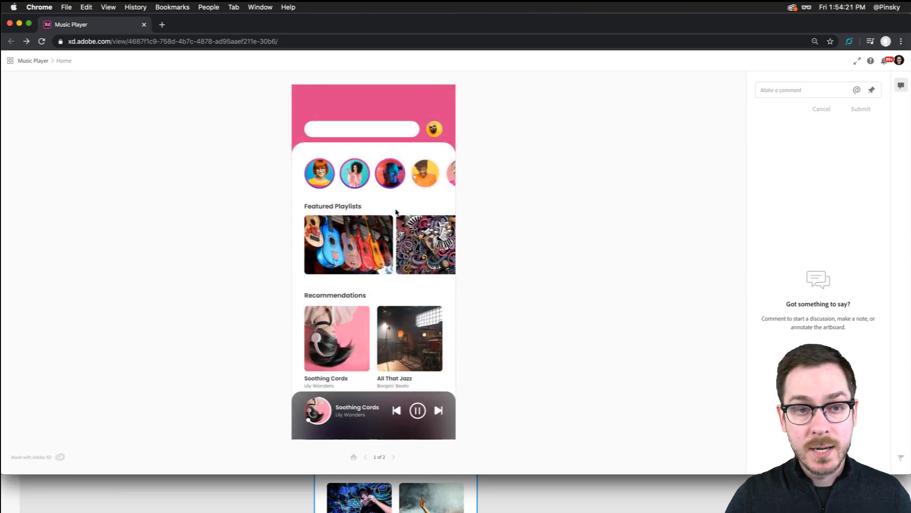
- Pin a comment to the Home screen's search bar and write "Add search information." as its text
left_click(805, 98)
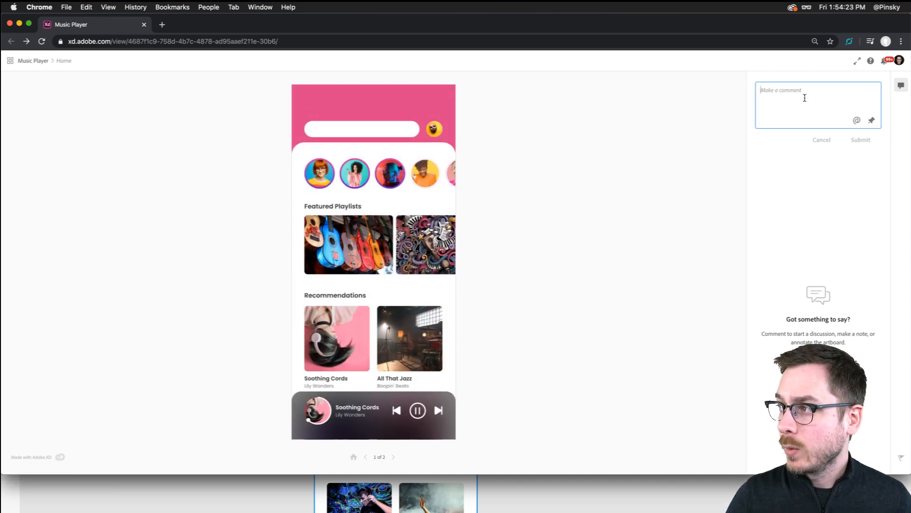
left_click(872, 122)
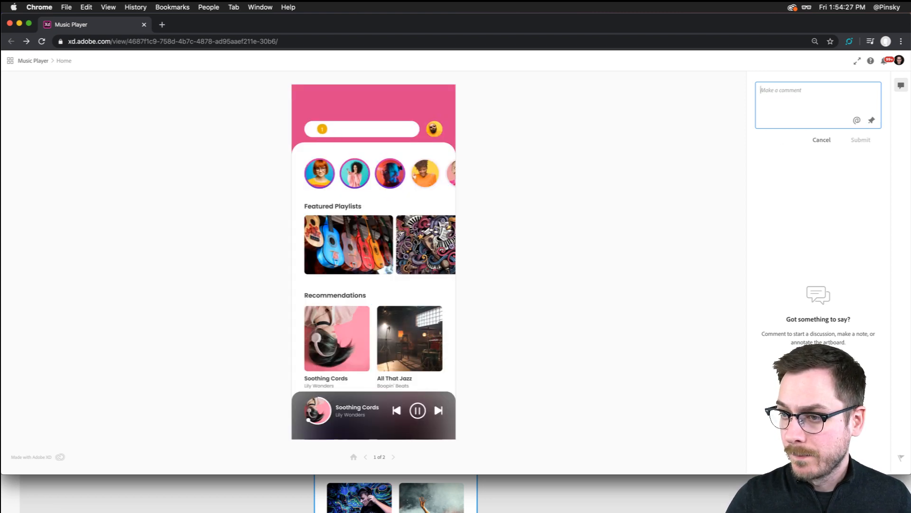
left_click(321, 129)
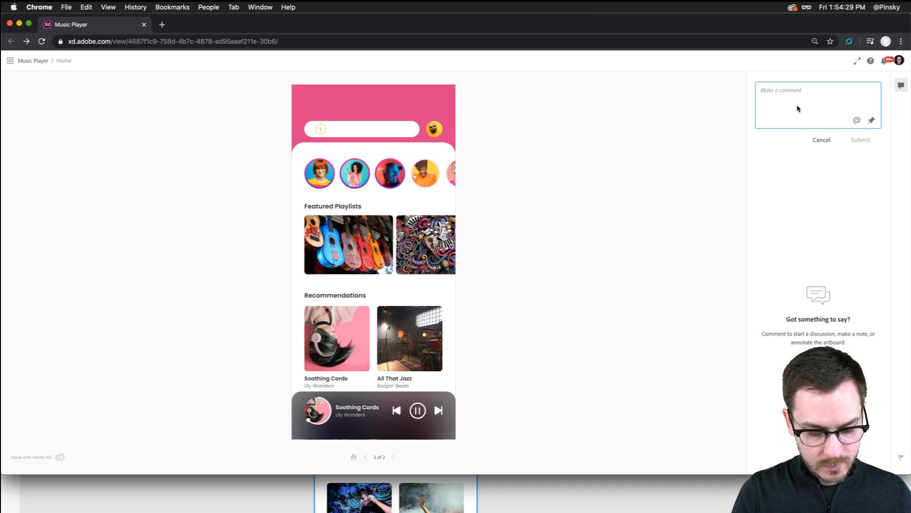
type("Add search i")
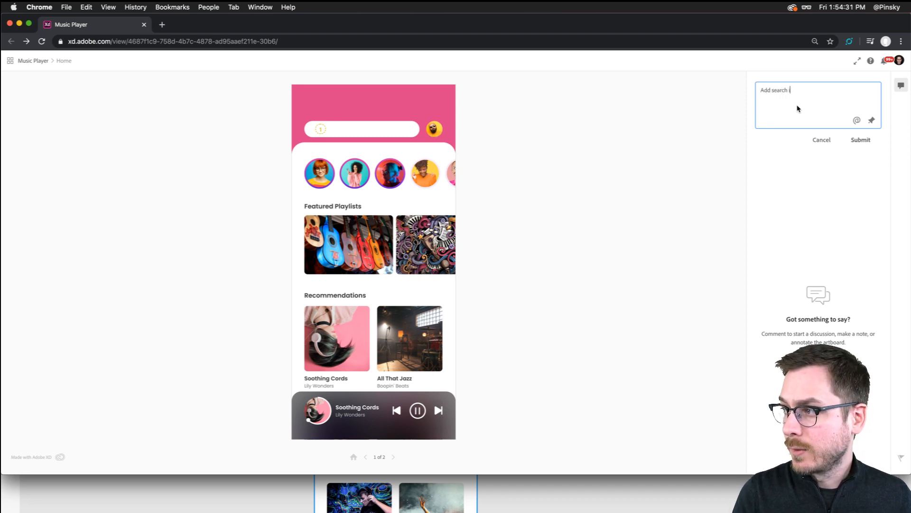
type("nfor")
type("mation.")
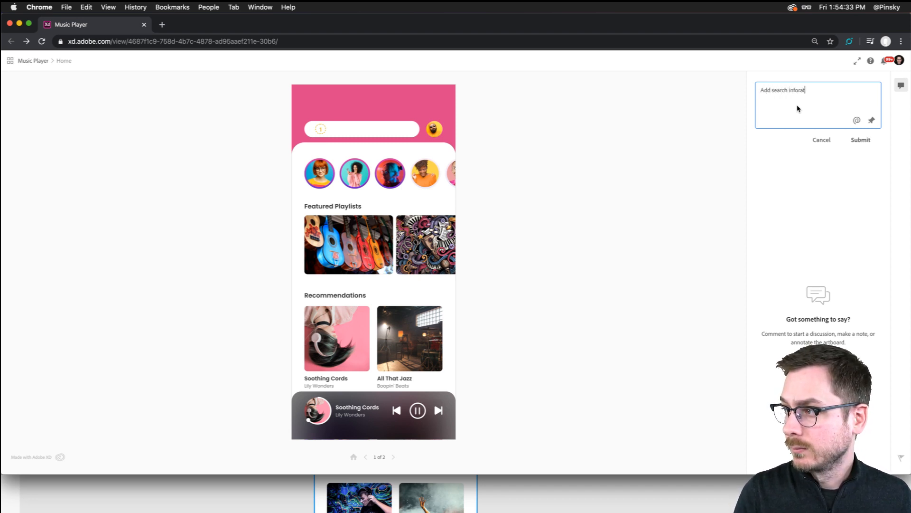